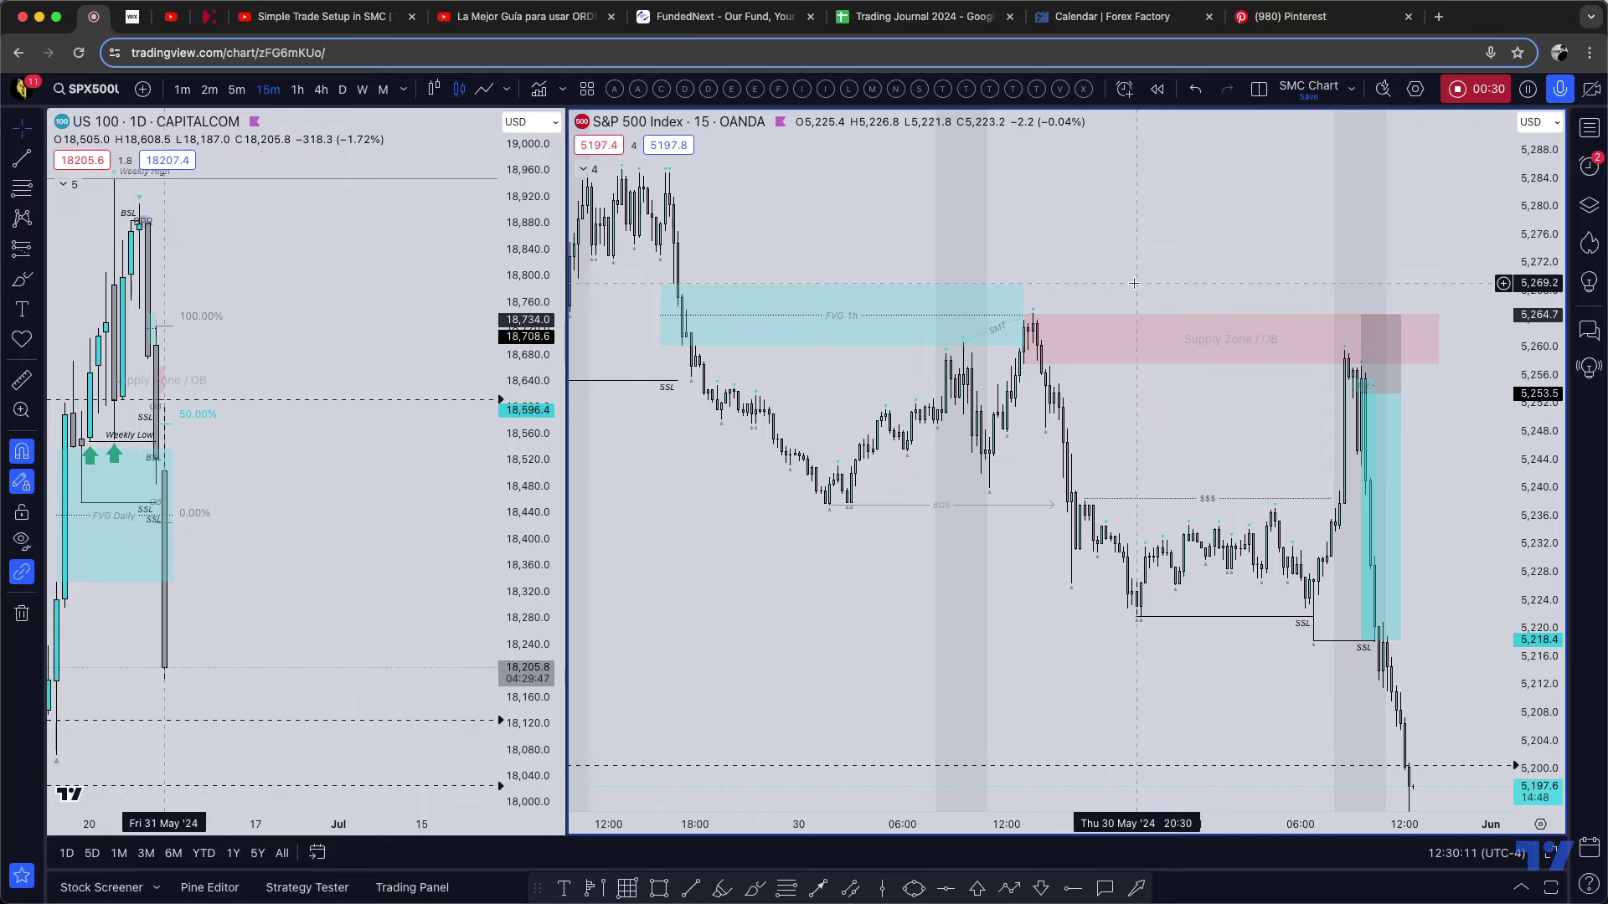
- Check the 05/31/2024 trades in the Trading Journal 2024 spreadsheet and return to the TradingView charts
click(921, 16)
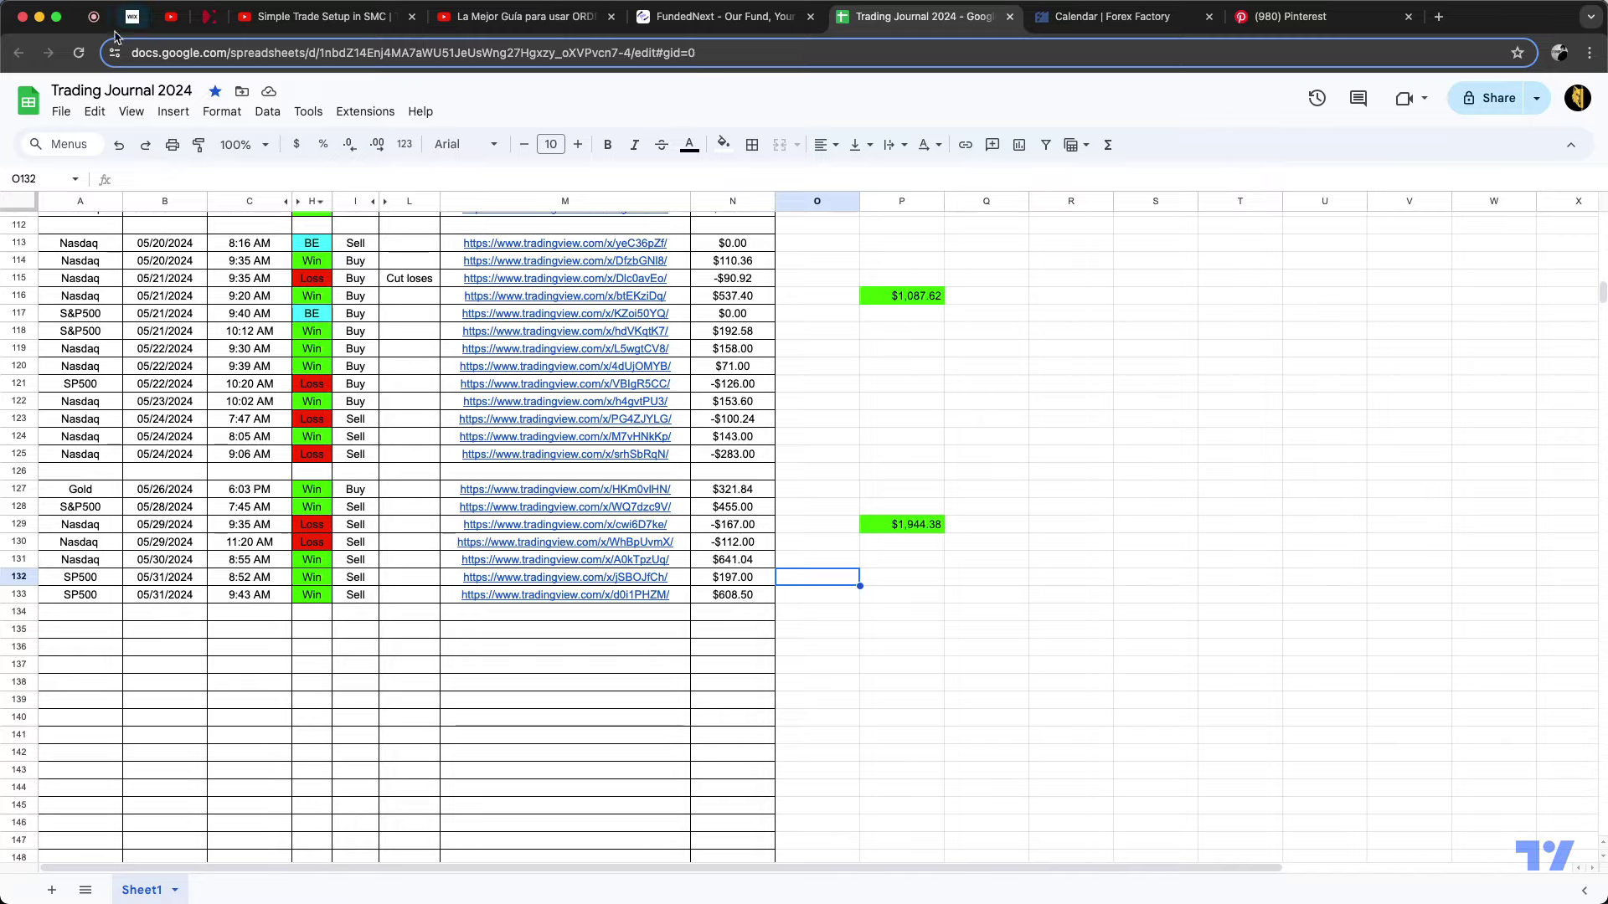
click(94, 17)
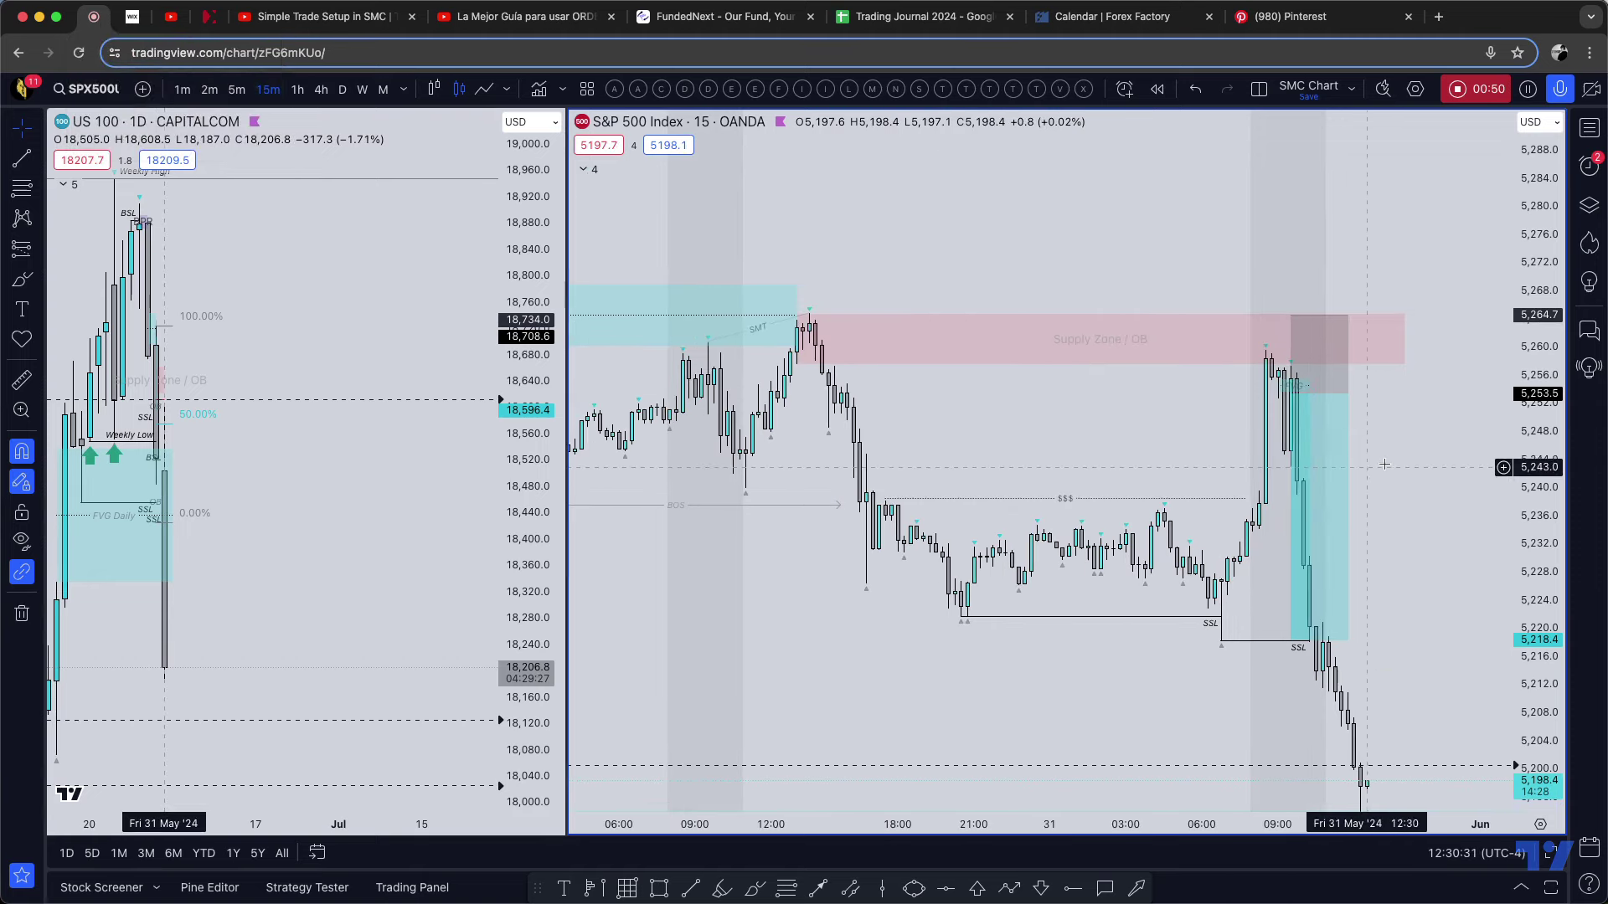
- Switch the S&P 500 chart to the 5-minute timeframe and frame the 31 May short position and supply zone
click(236, 90)
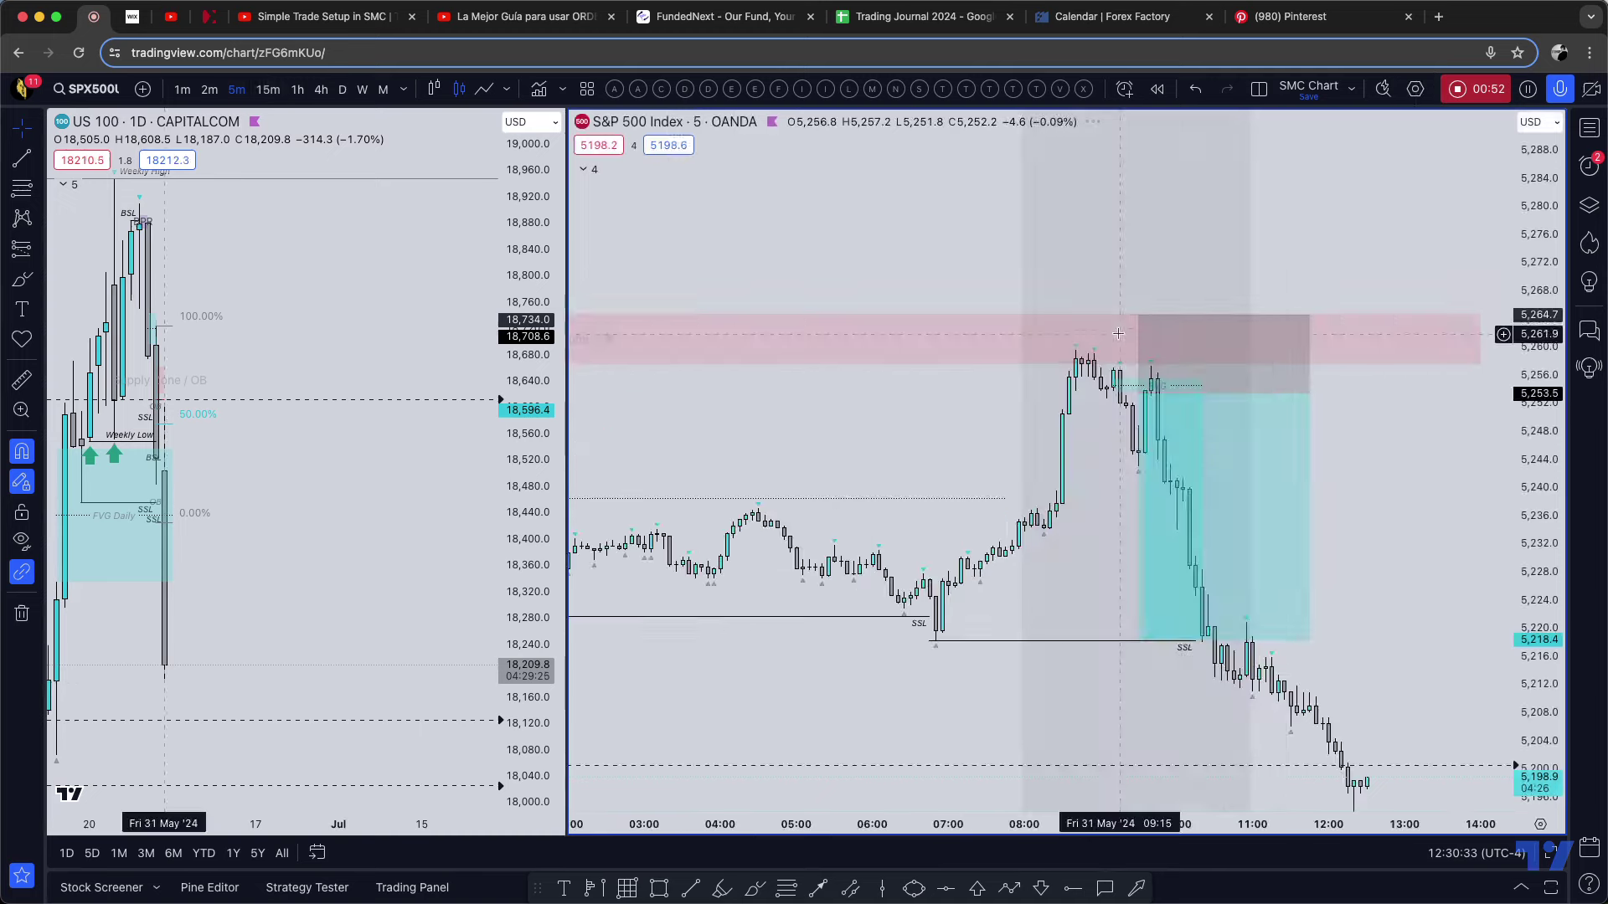
scroll(1350, 392, down, 2)
drag(1397, 450, 1427, 405)
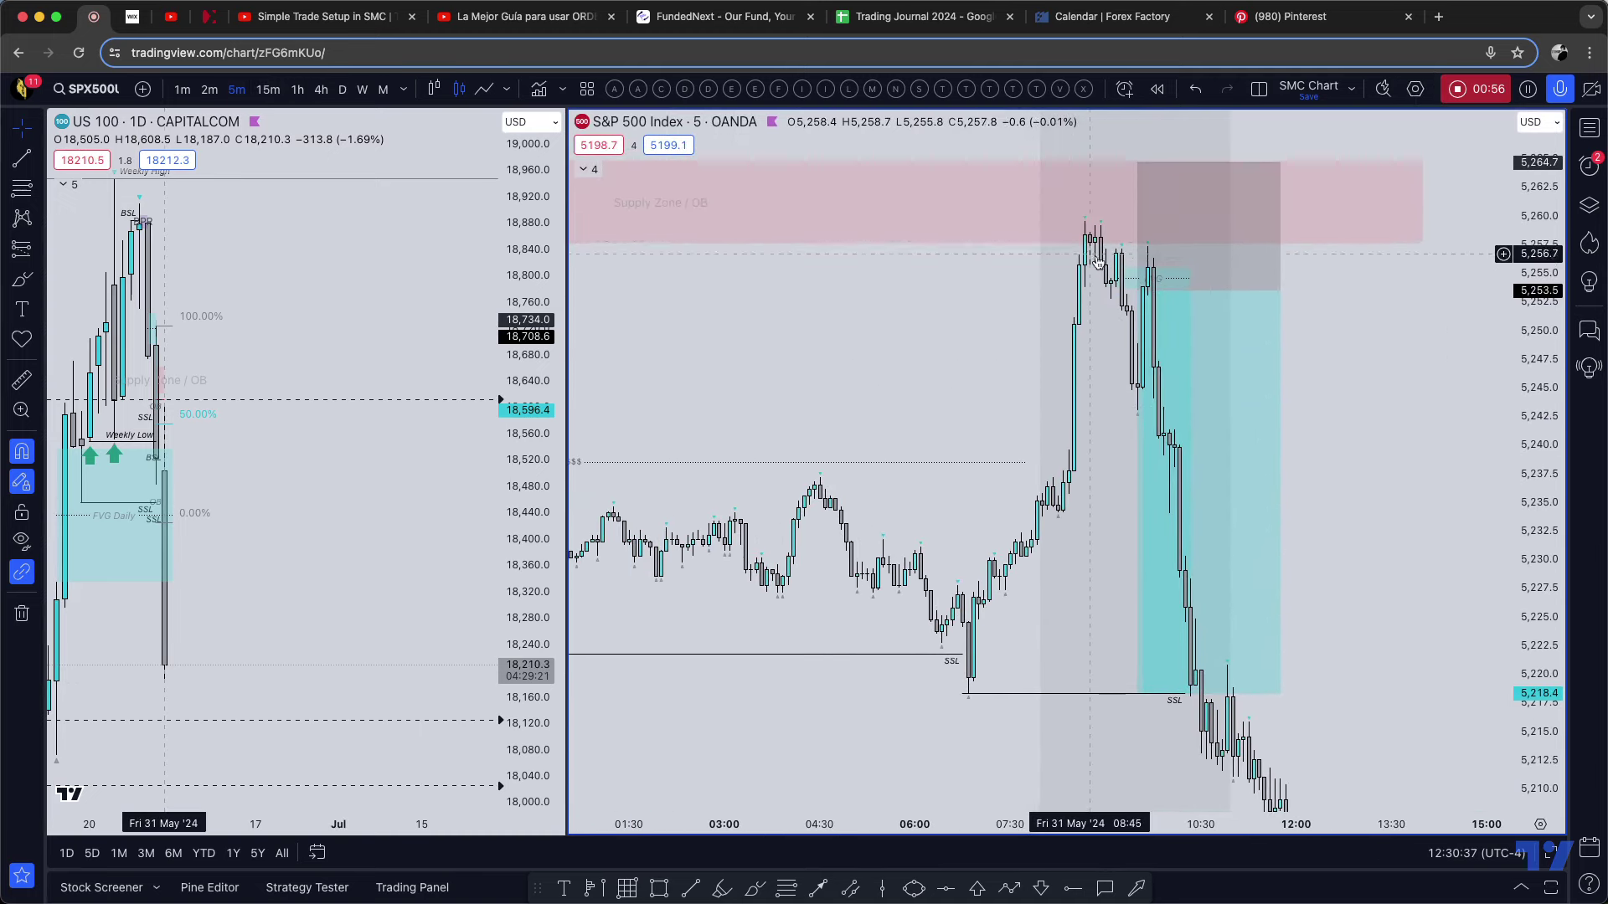
- Switch to Telegram and examine the 8:52 AM chart screenshot in the Masterclass VIP chat
drag(757, 901, 742, 220)
scroll(869, 579, up, 7)
scroll(870, 584, up, 10)
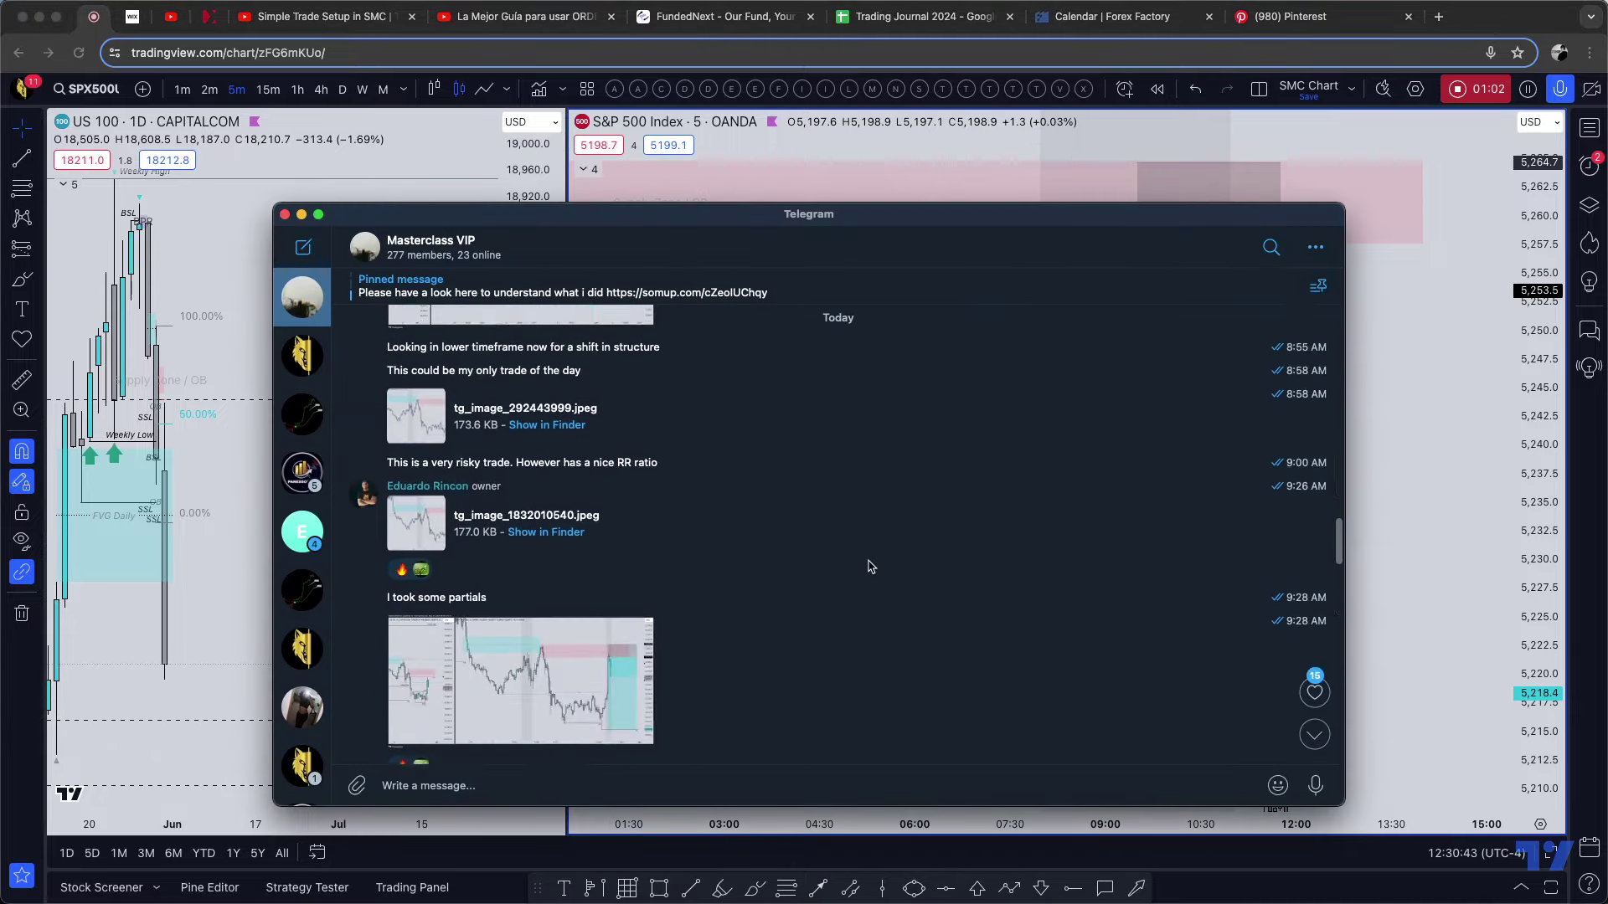
scroll(871, 567, up, 10)
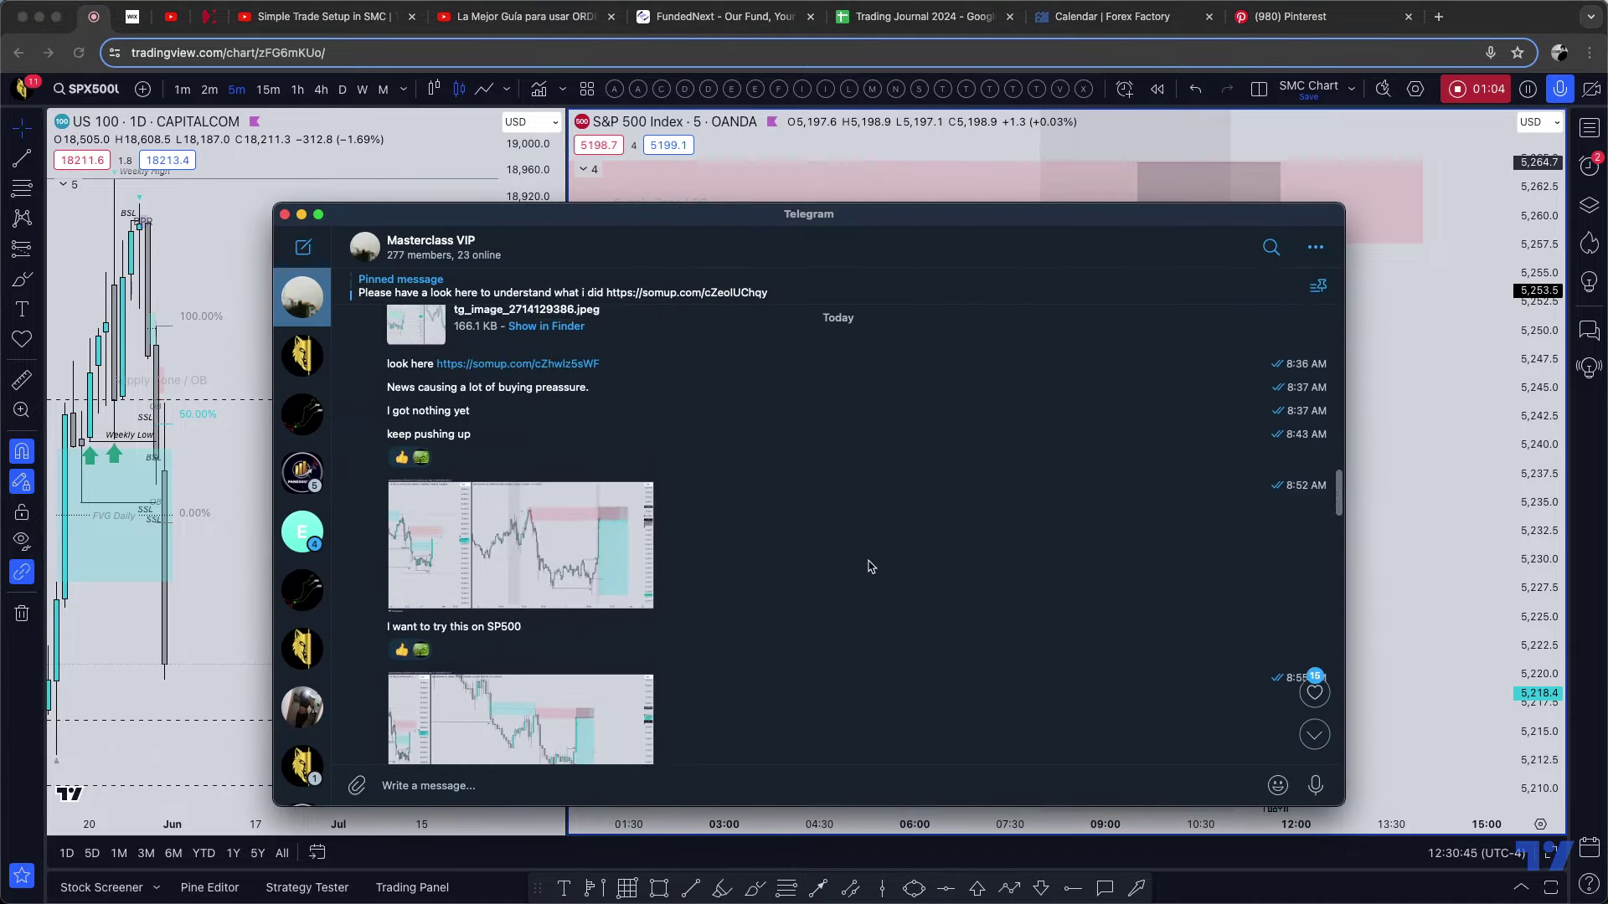
scroll(871, 561, down, 2)
click(576, 459)
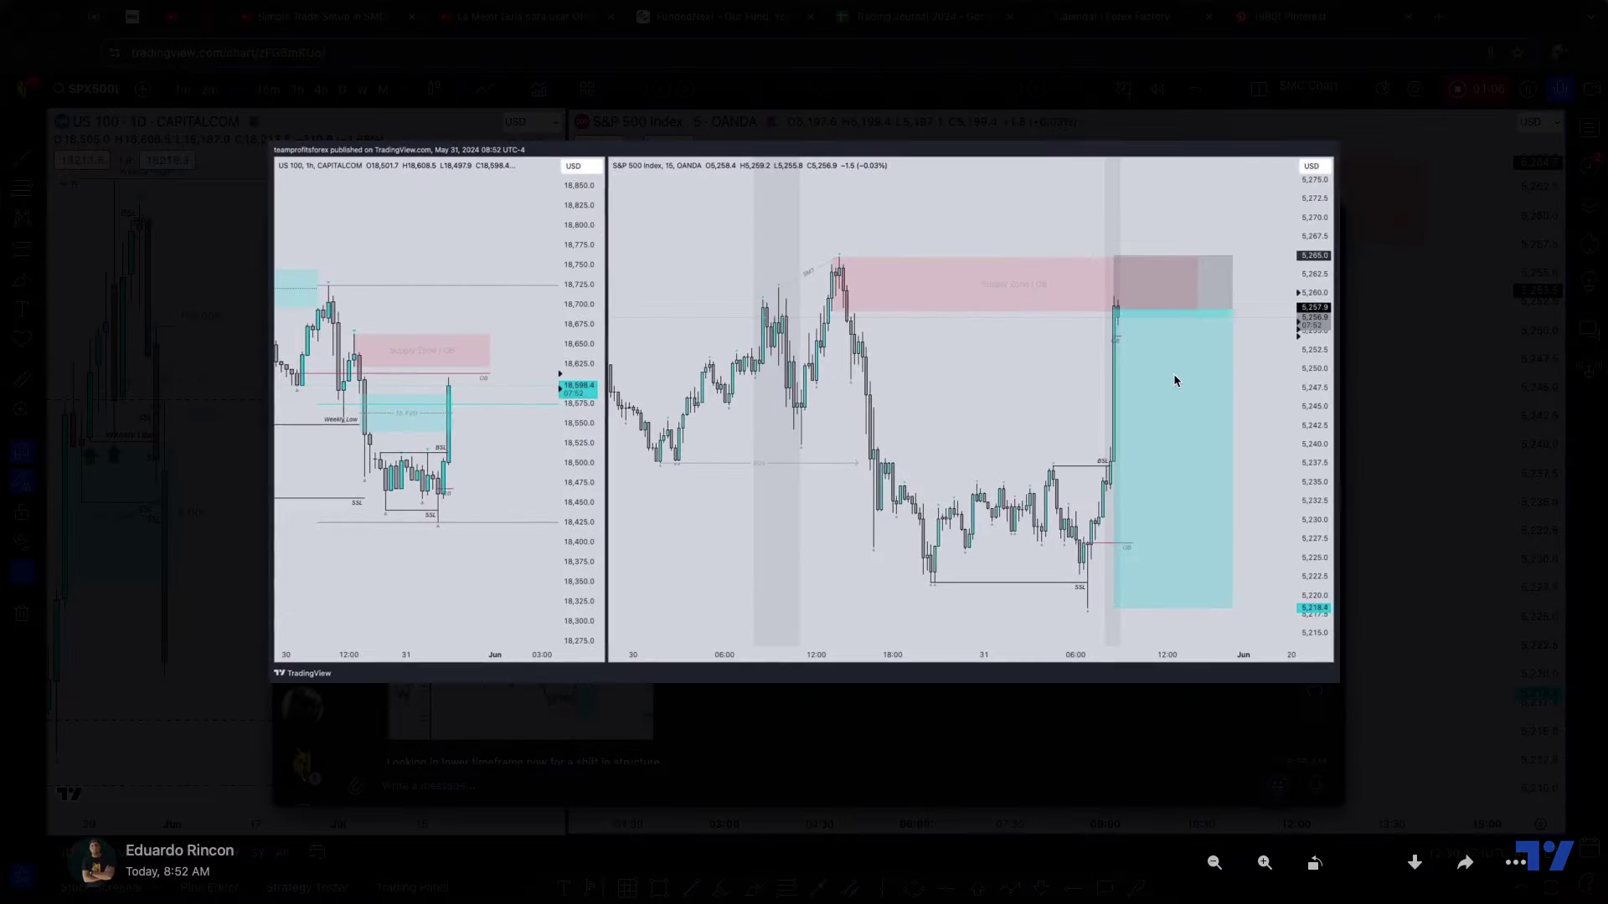
click(1175, 380)
- Examine the 8:55 AM chart screenshot in the chat and return to the TradingView charts
click(641, 655)
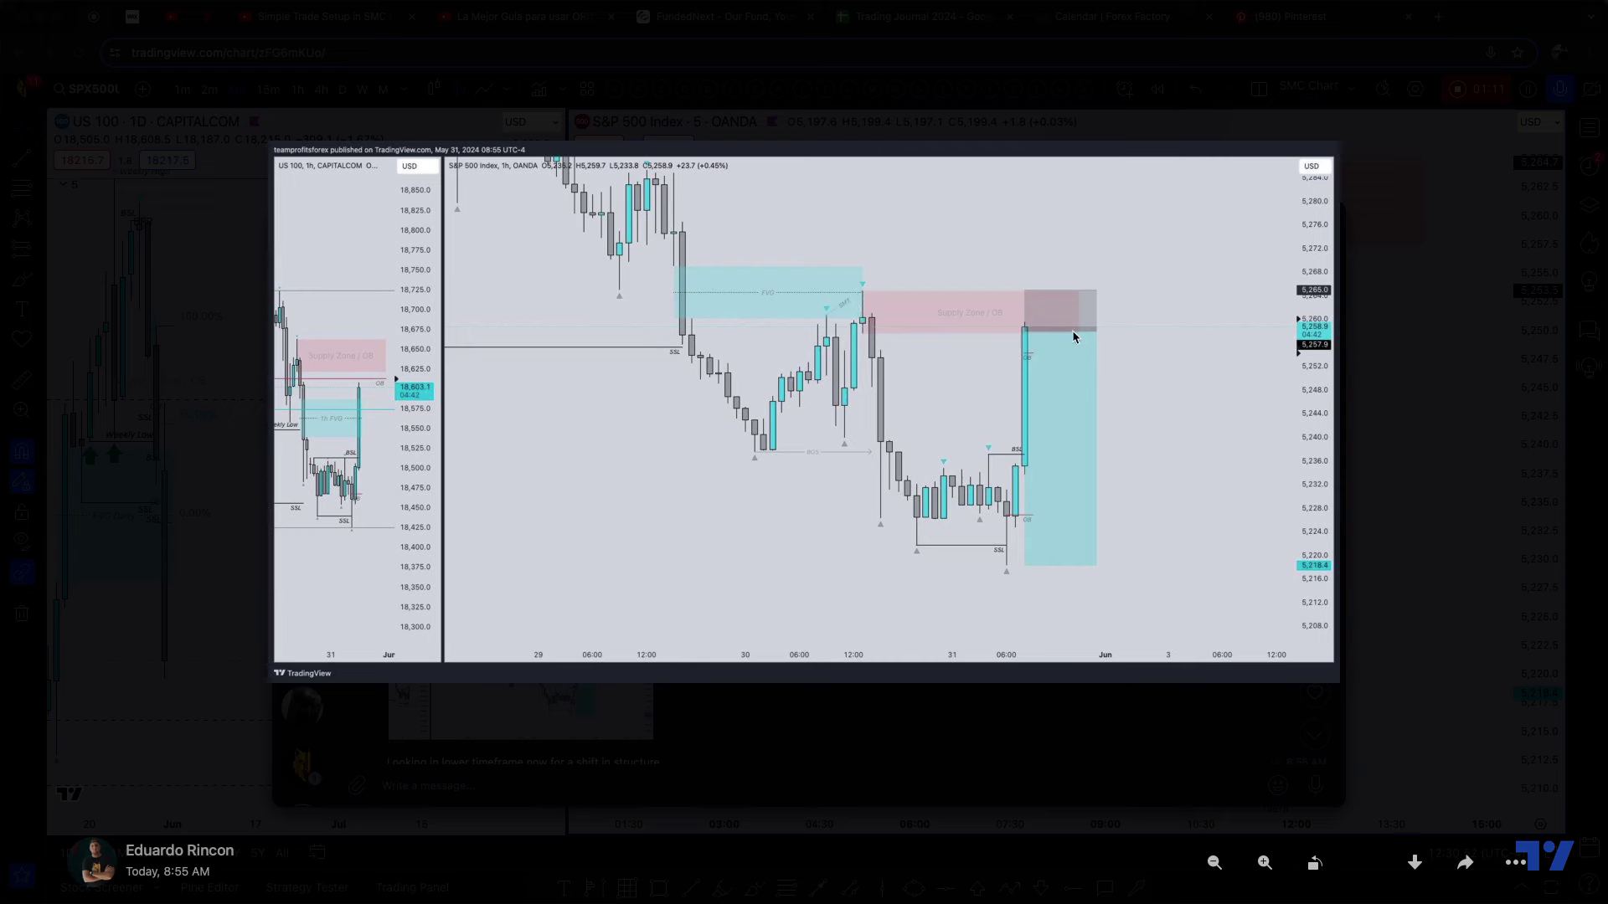
key(Escape)
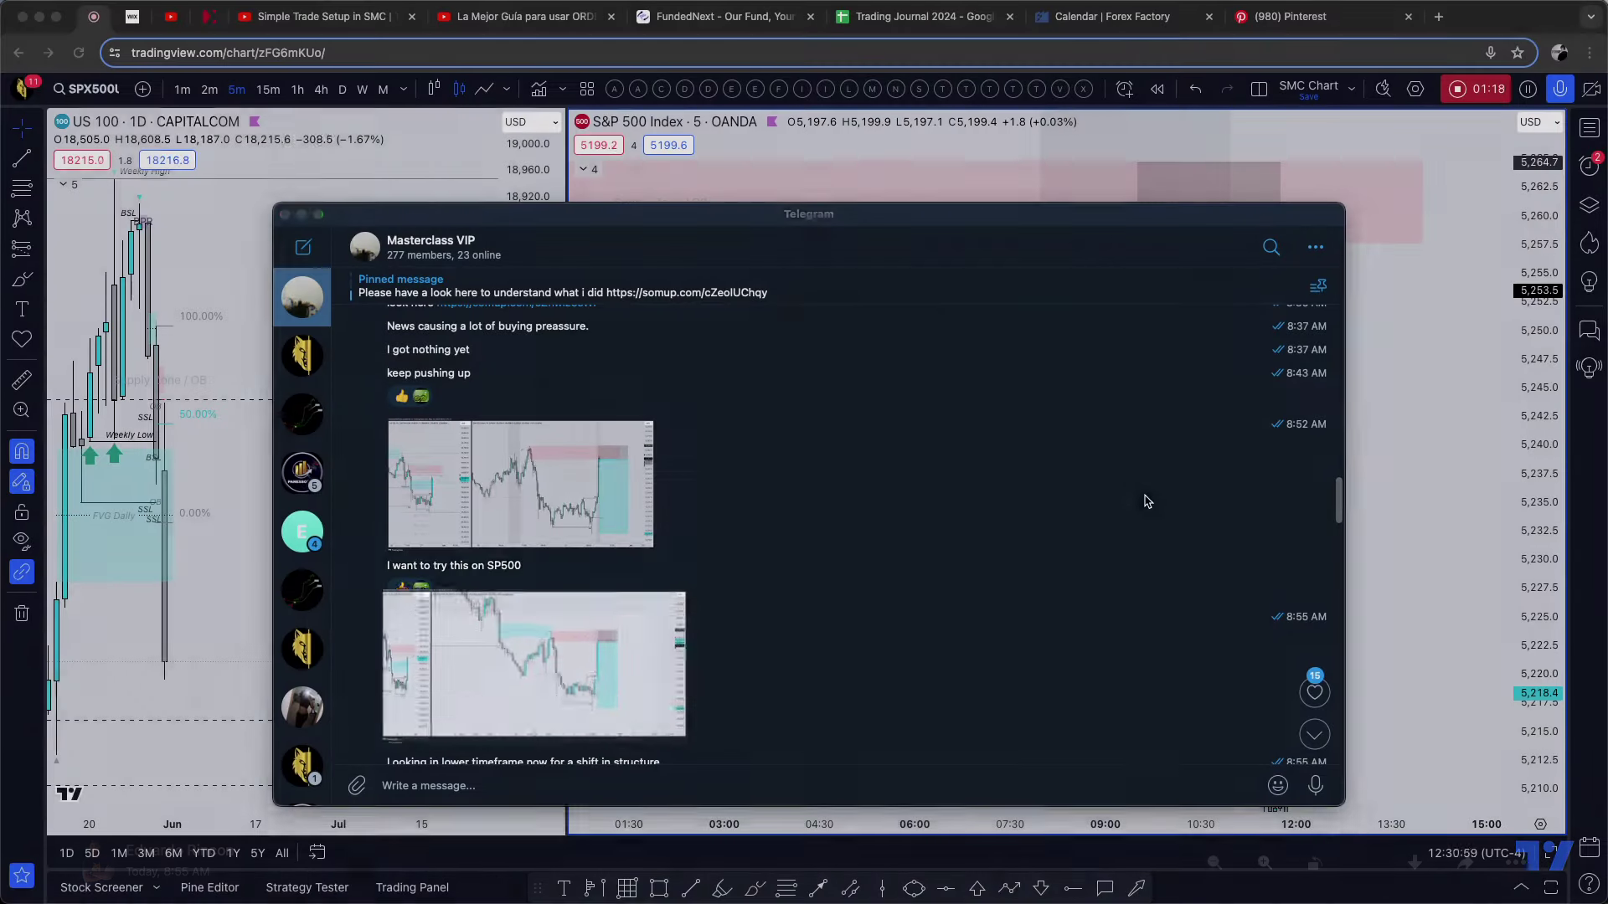
key(super+m)
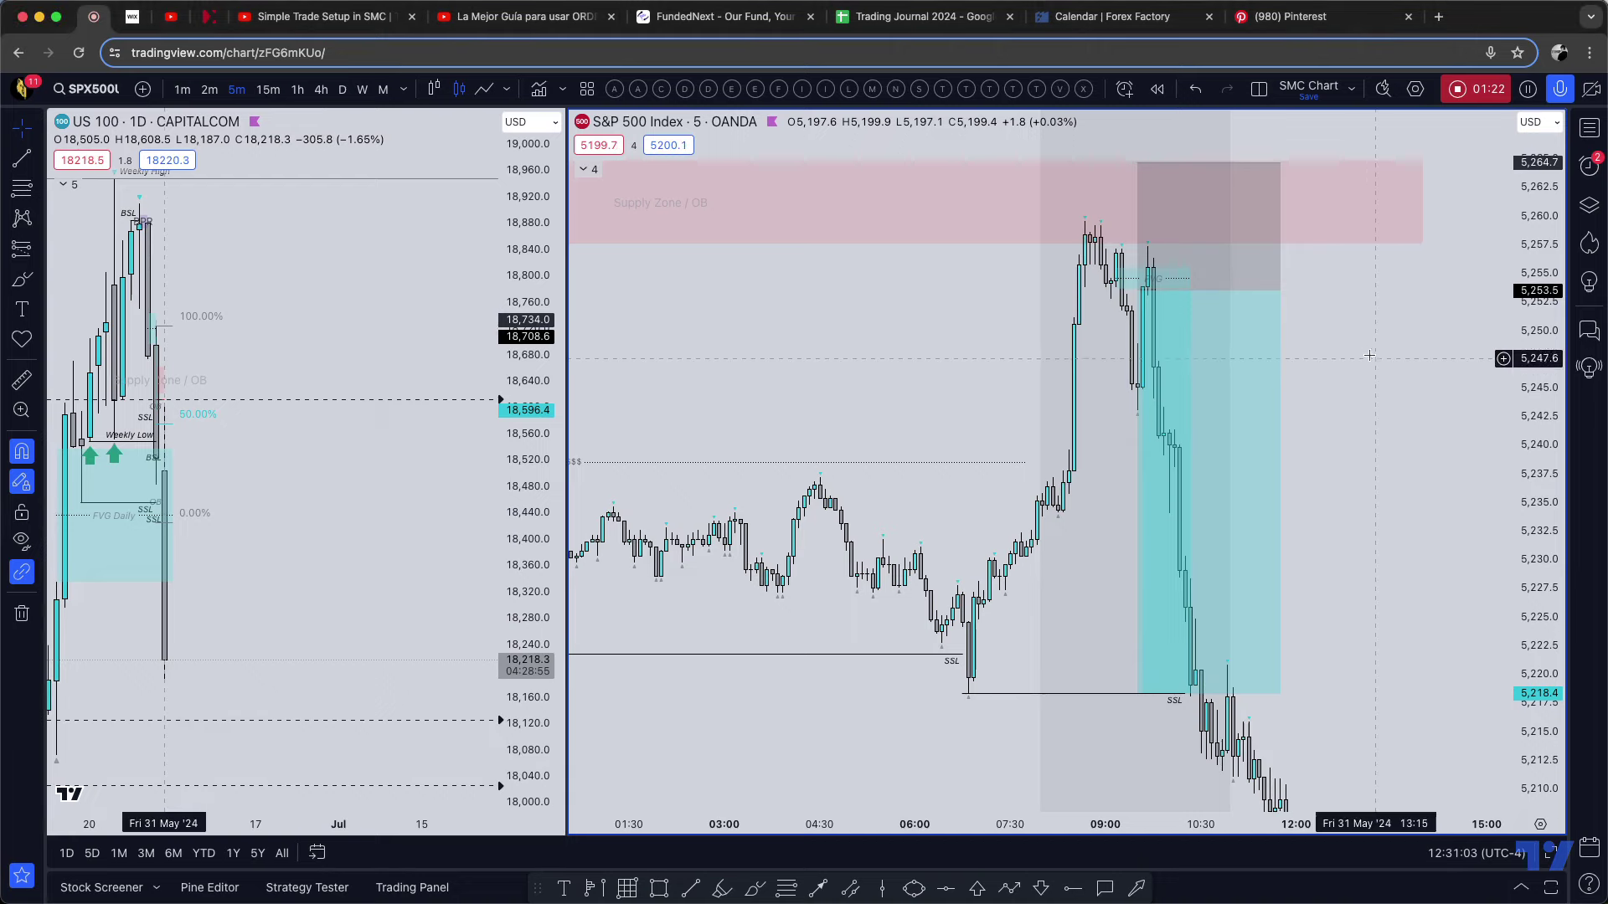
- Move the S&P 500 short position to the supply zone's lower edge, with entry 5,257.7, stop 5,265.1 and target 5,218.5
scroll(1368, 352, up, 2)
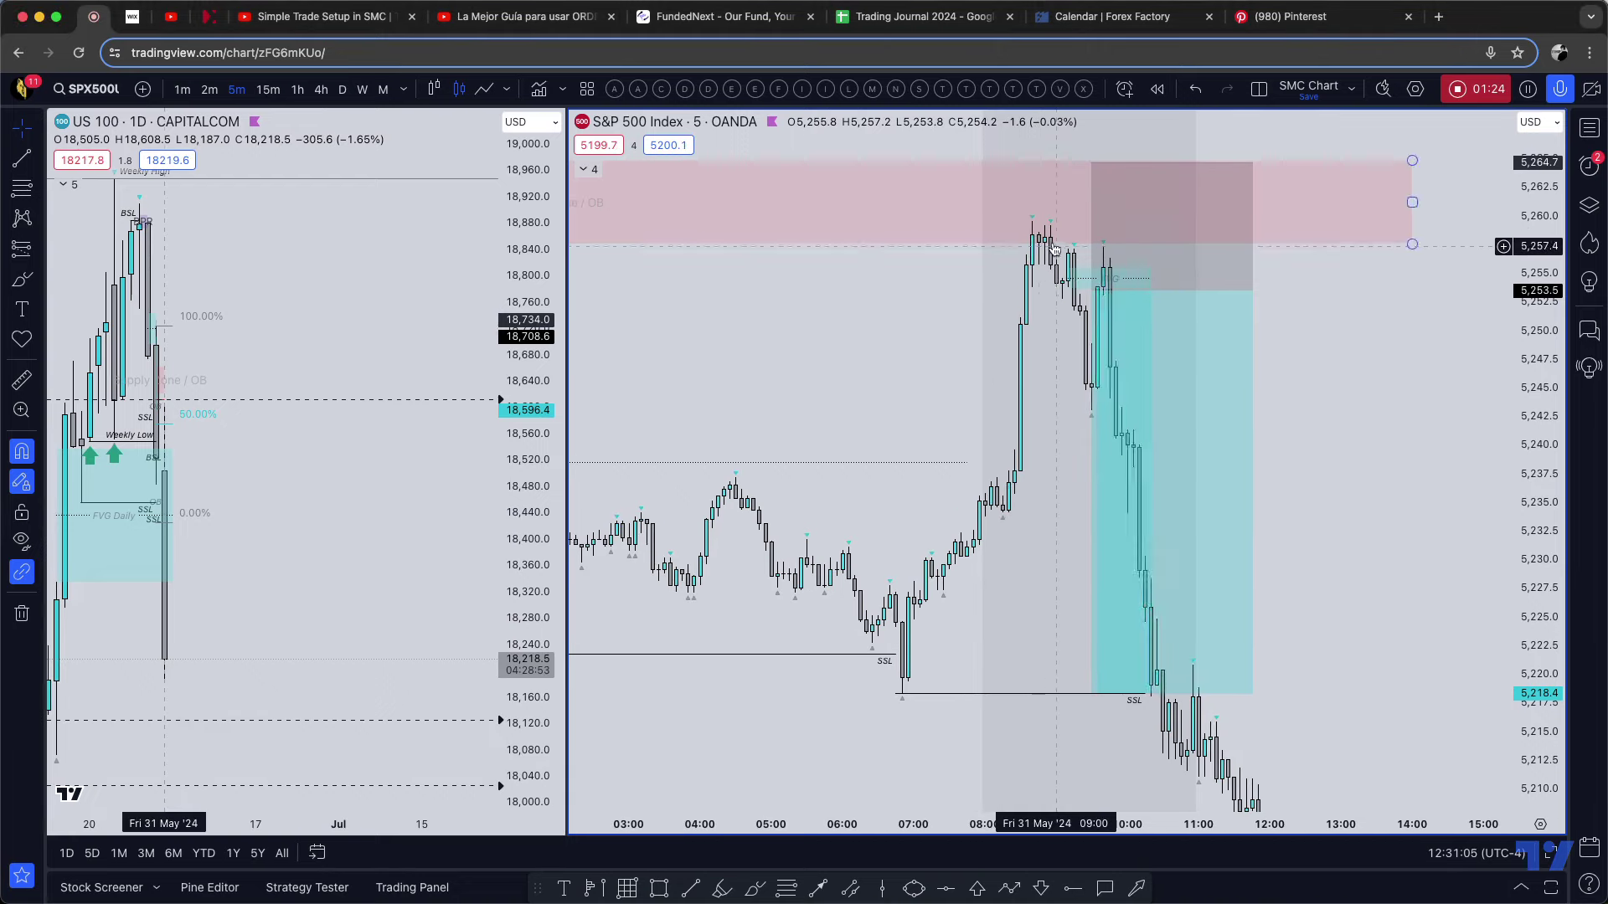
click(1105, 260)
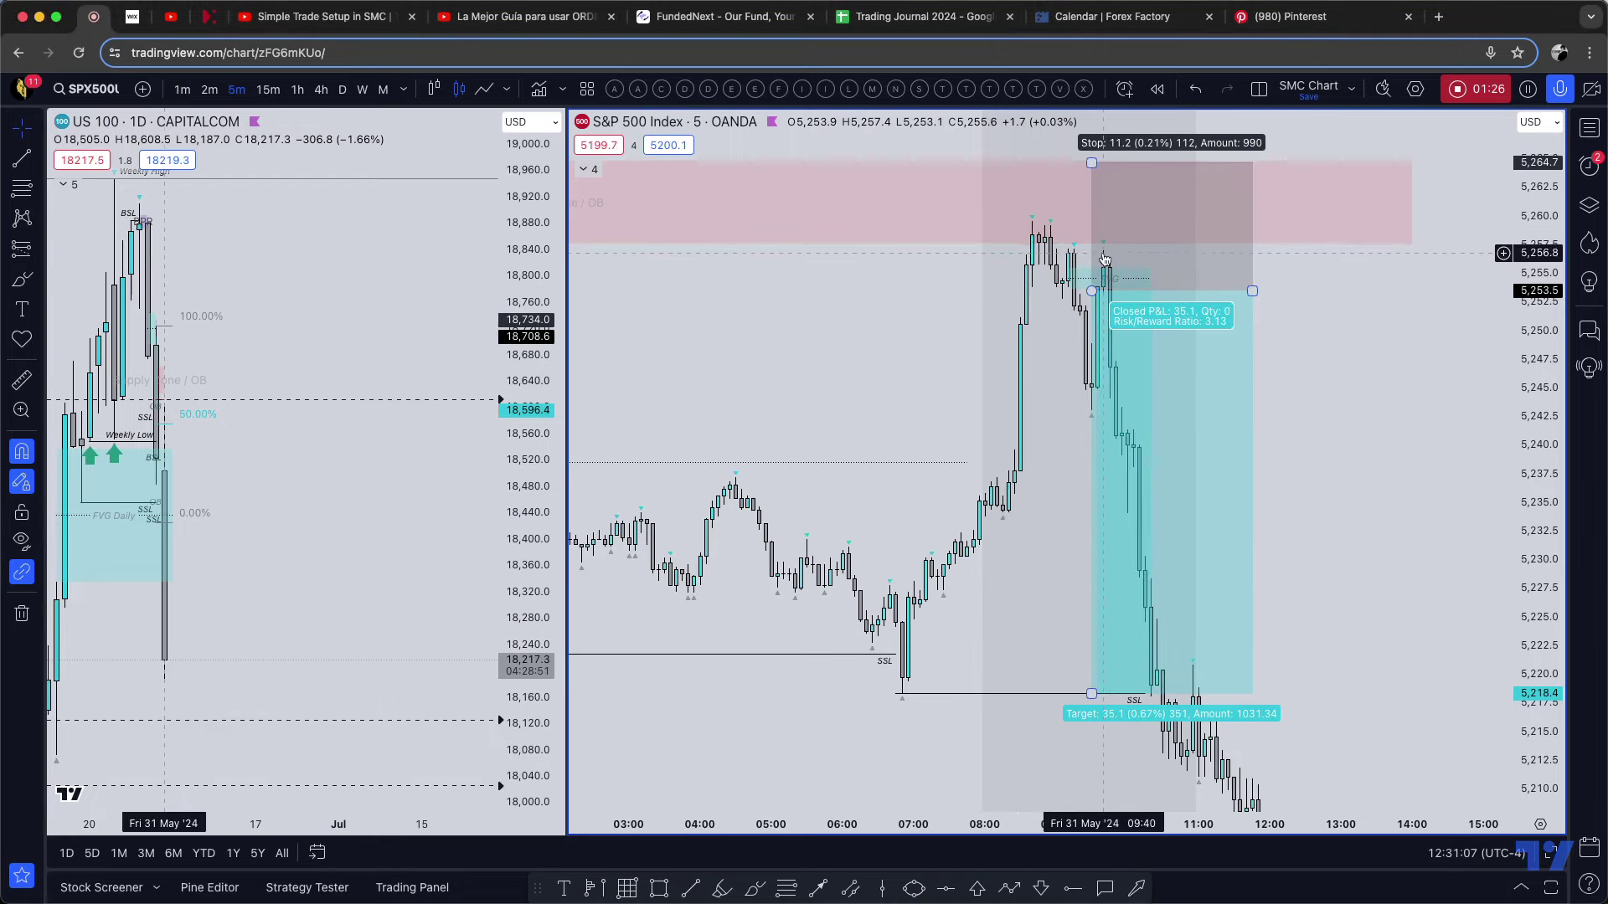
drag(1191, 368, 1130, 319)
drag(1403, 378, 1421, 411)
drag(1046, 147, 1046, 191)
click(1359, 432)
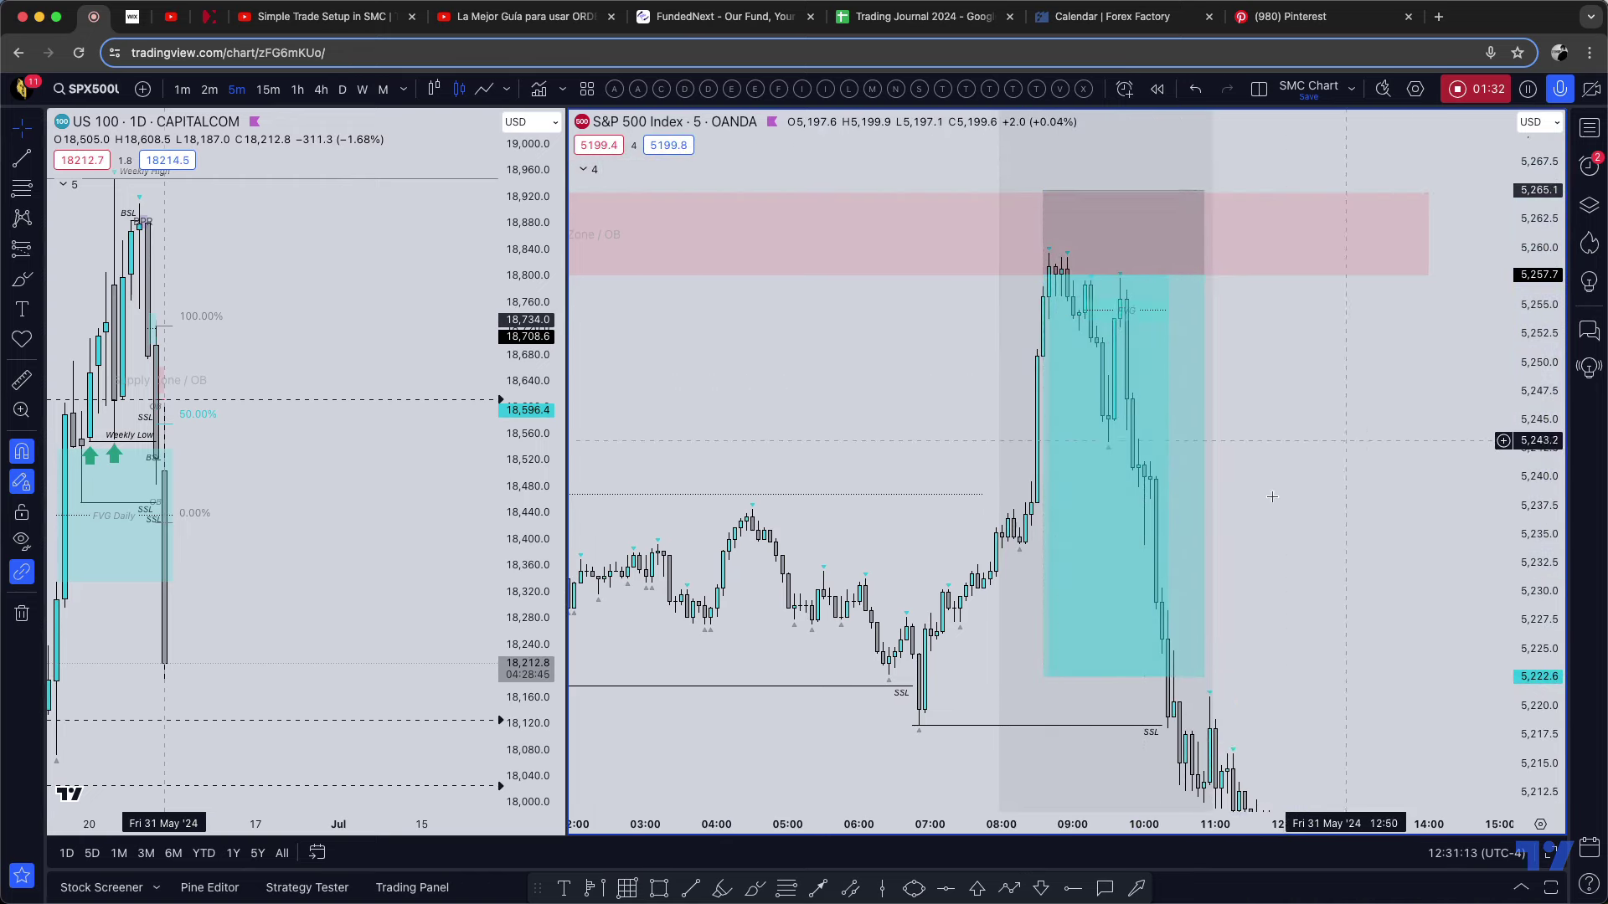
drag(1050, 676, 1052, 726)
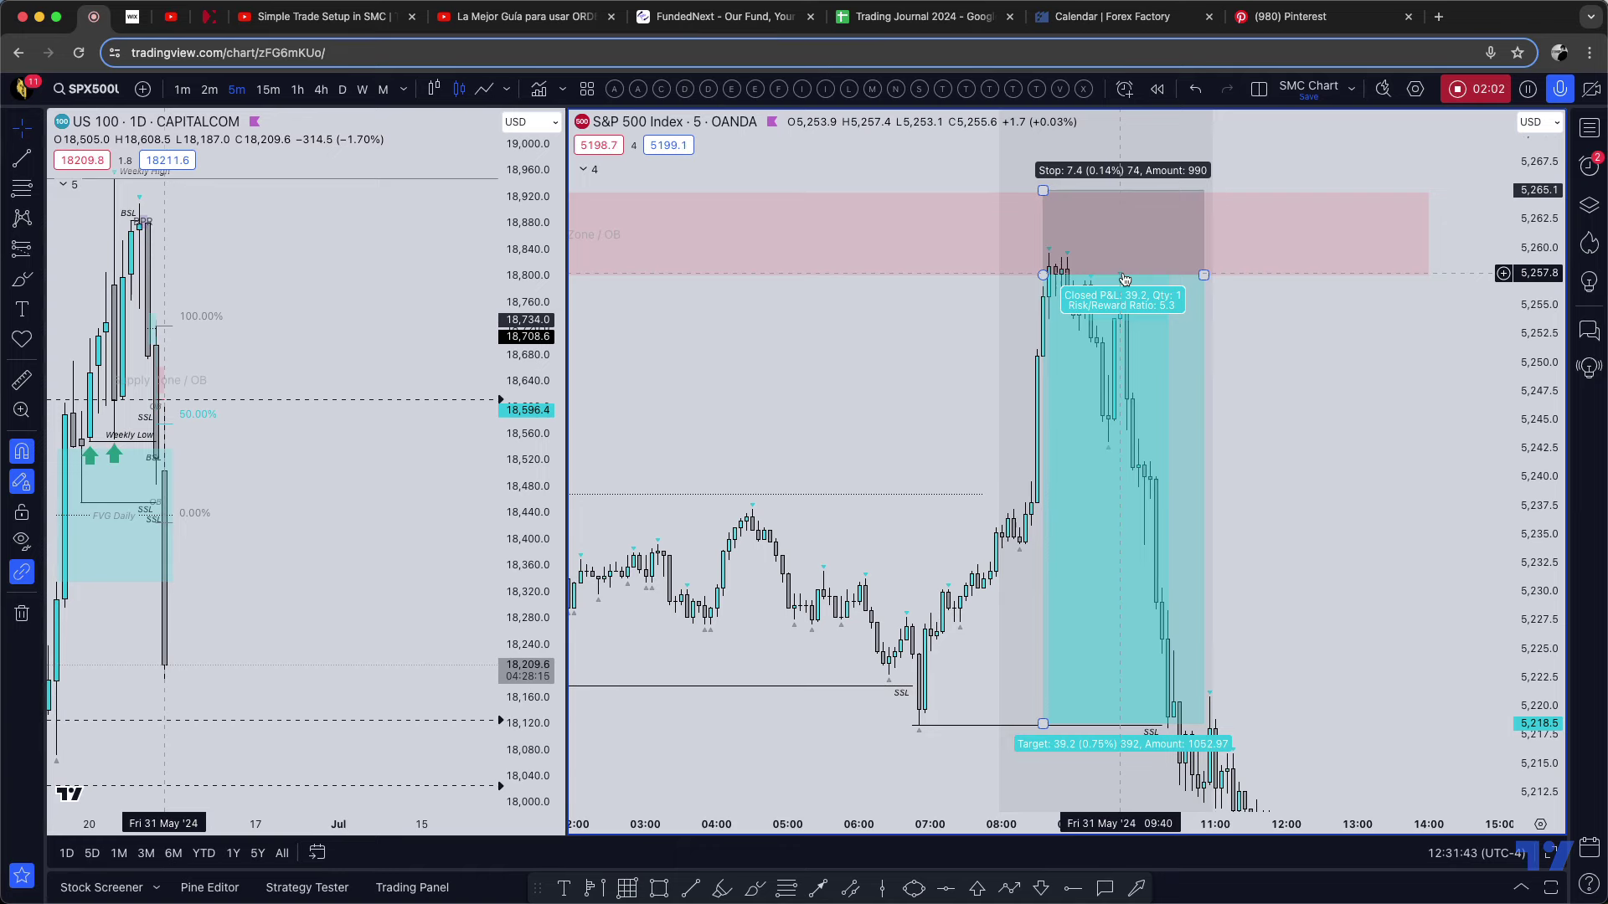
- Undo the changes to the S&P 500 short position's placement, stop and target
drag(1124, 289, 1210, 401)
click(1196, 89)
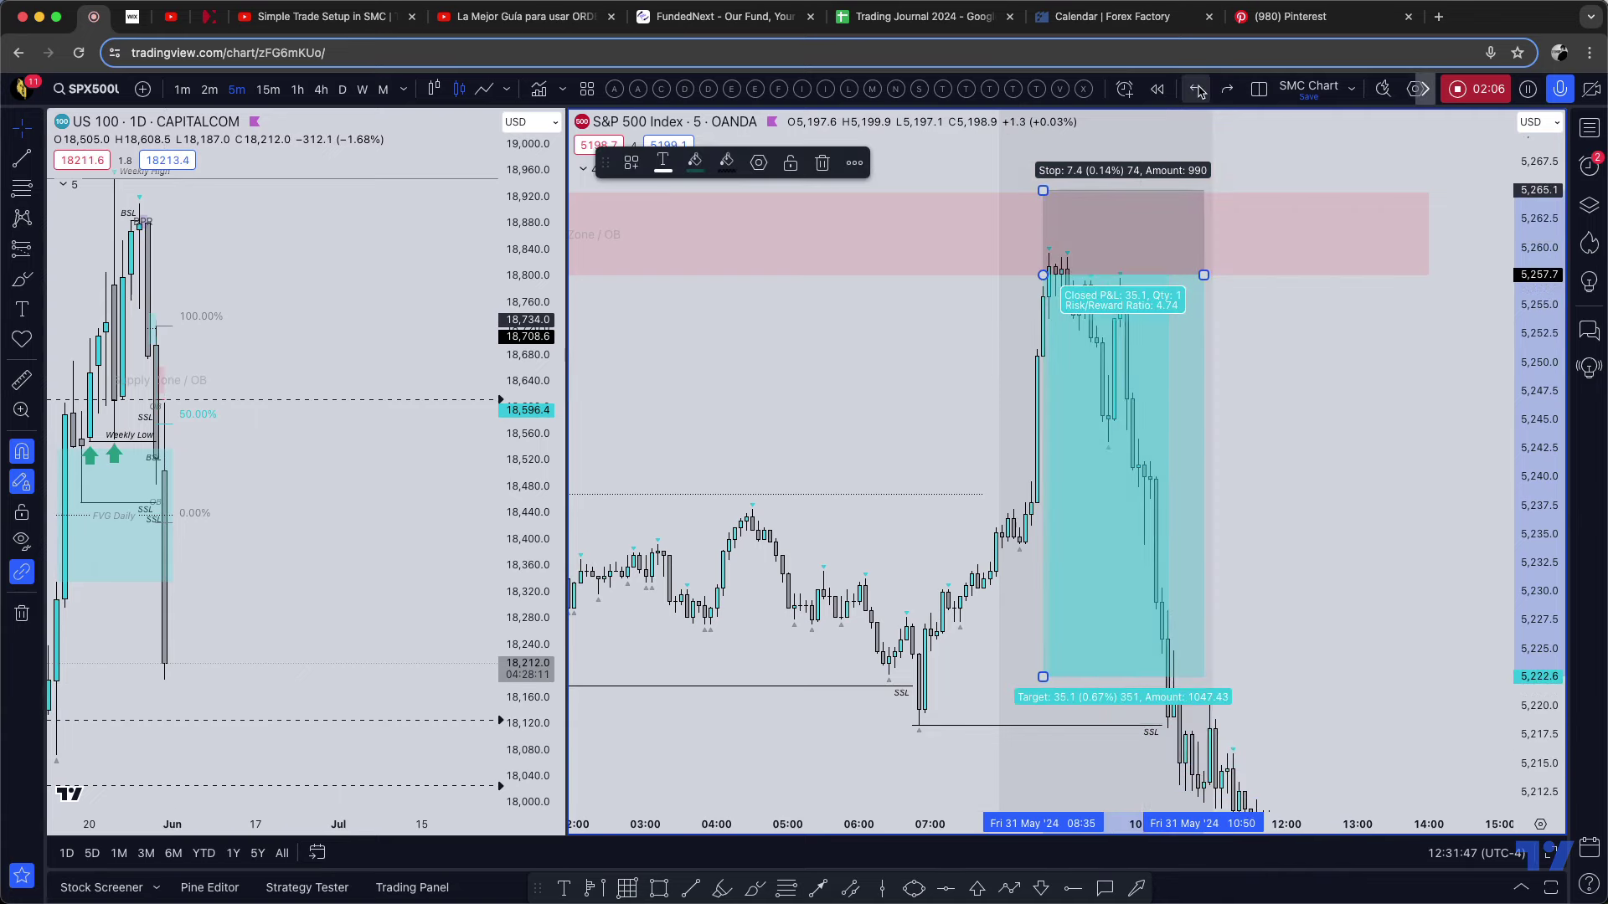
click(1197, 88)
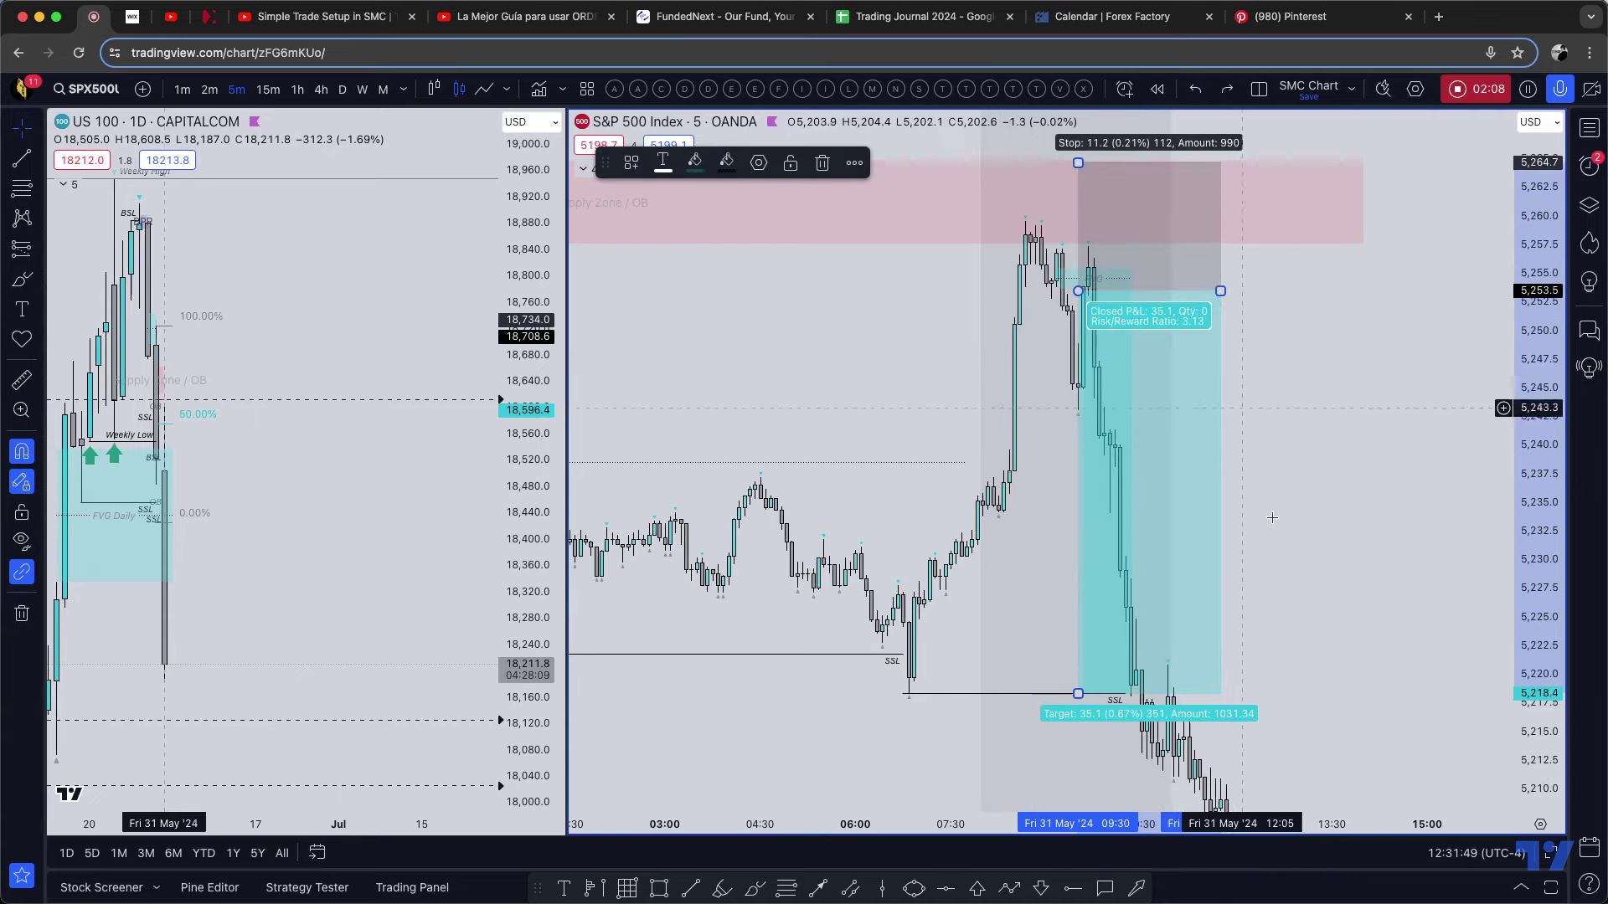
click(1286, 407)
right_click(1297, 335)
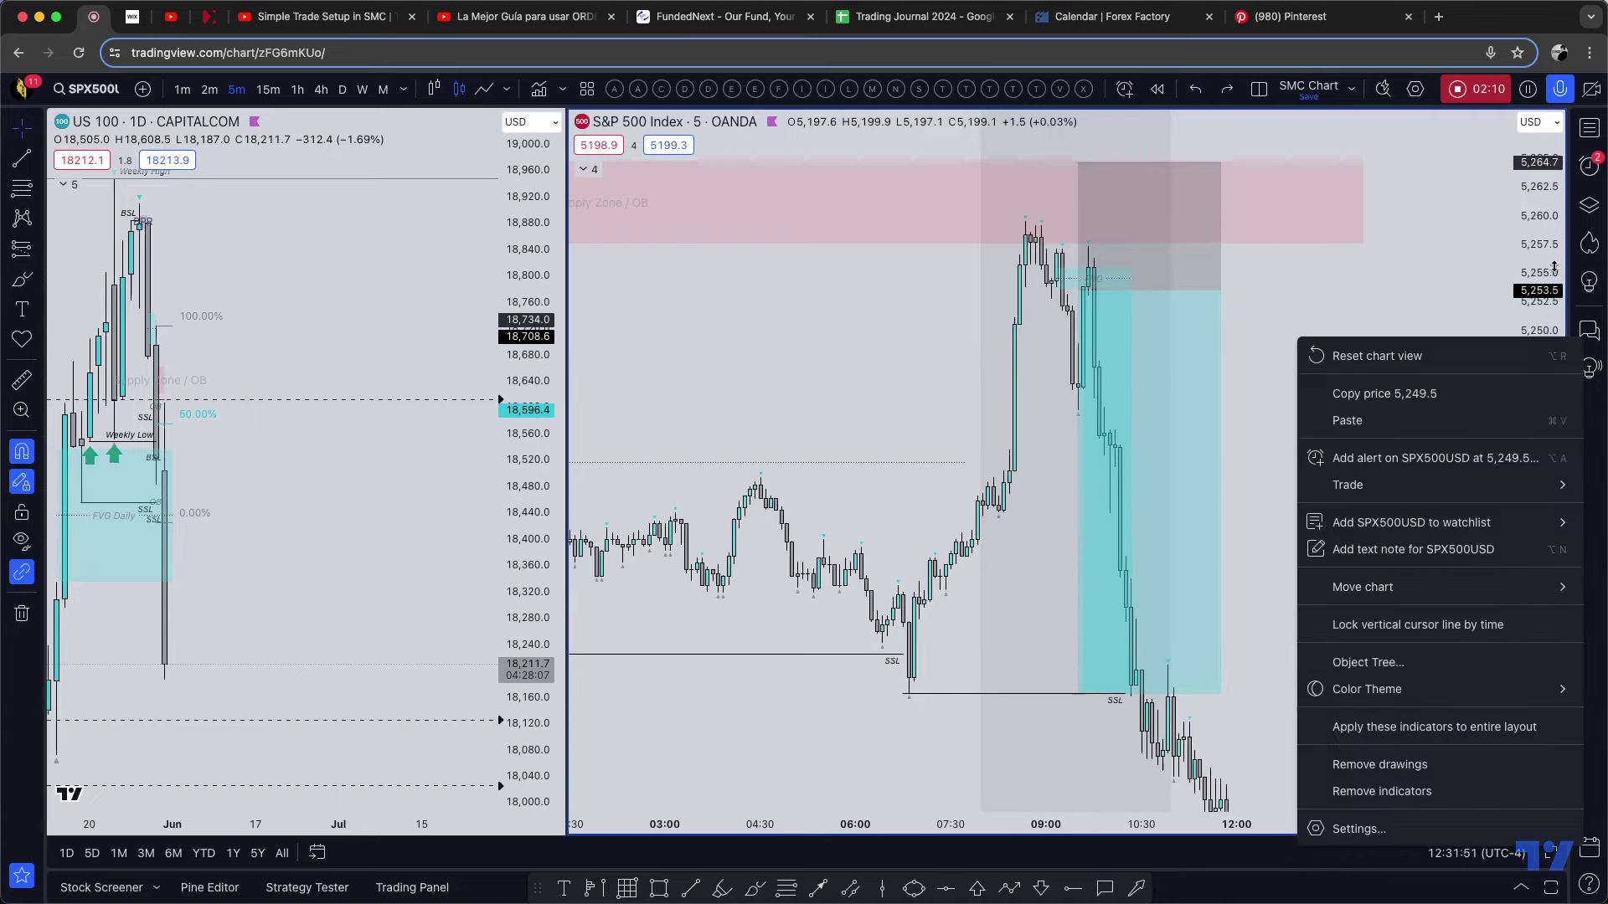
drag(1554, 270, 1551, 317)
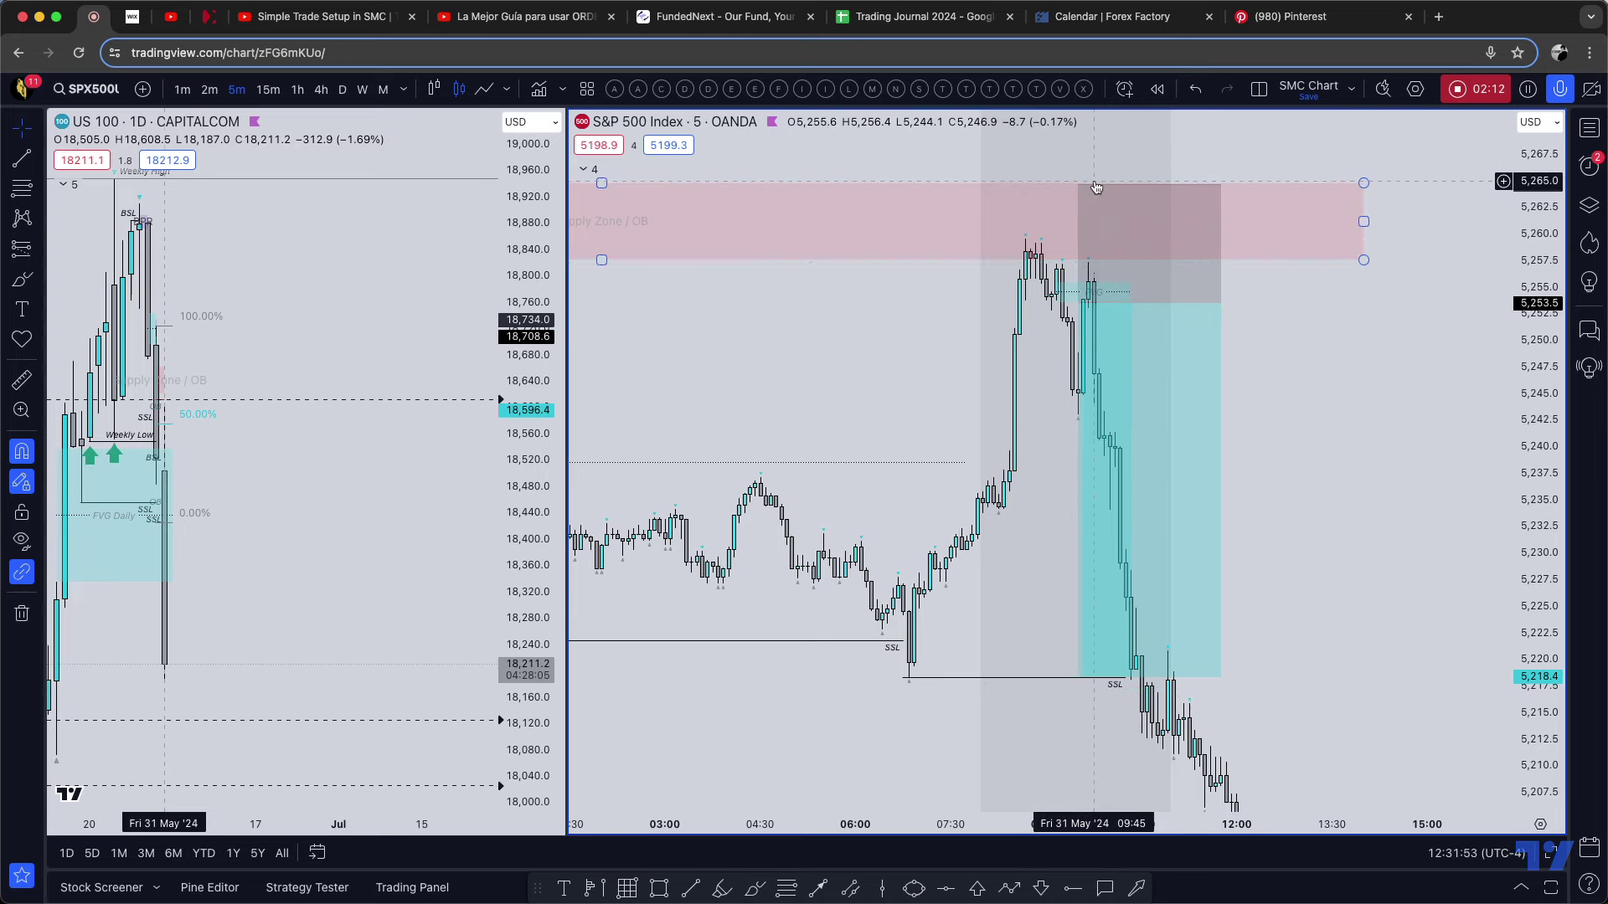
click(1045, 272)
- Review the latest SP500 trade results in the trading journal and return to the charts
click(900, 22)
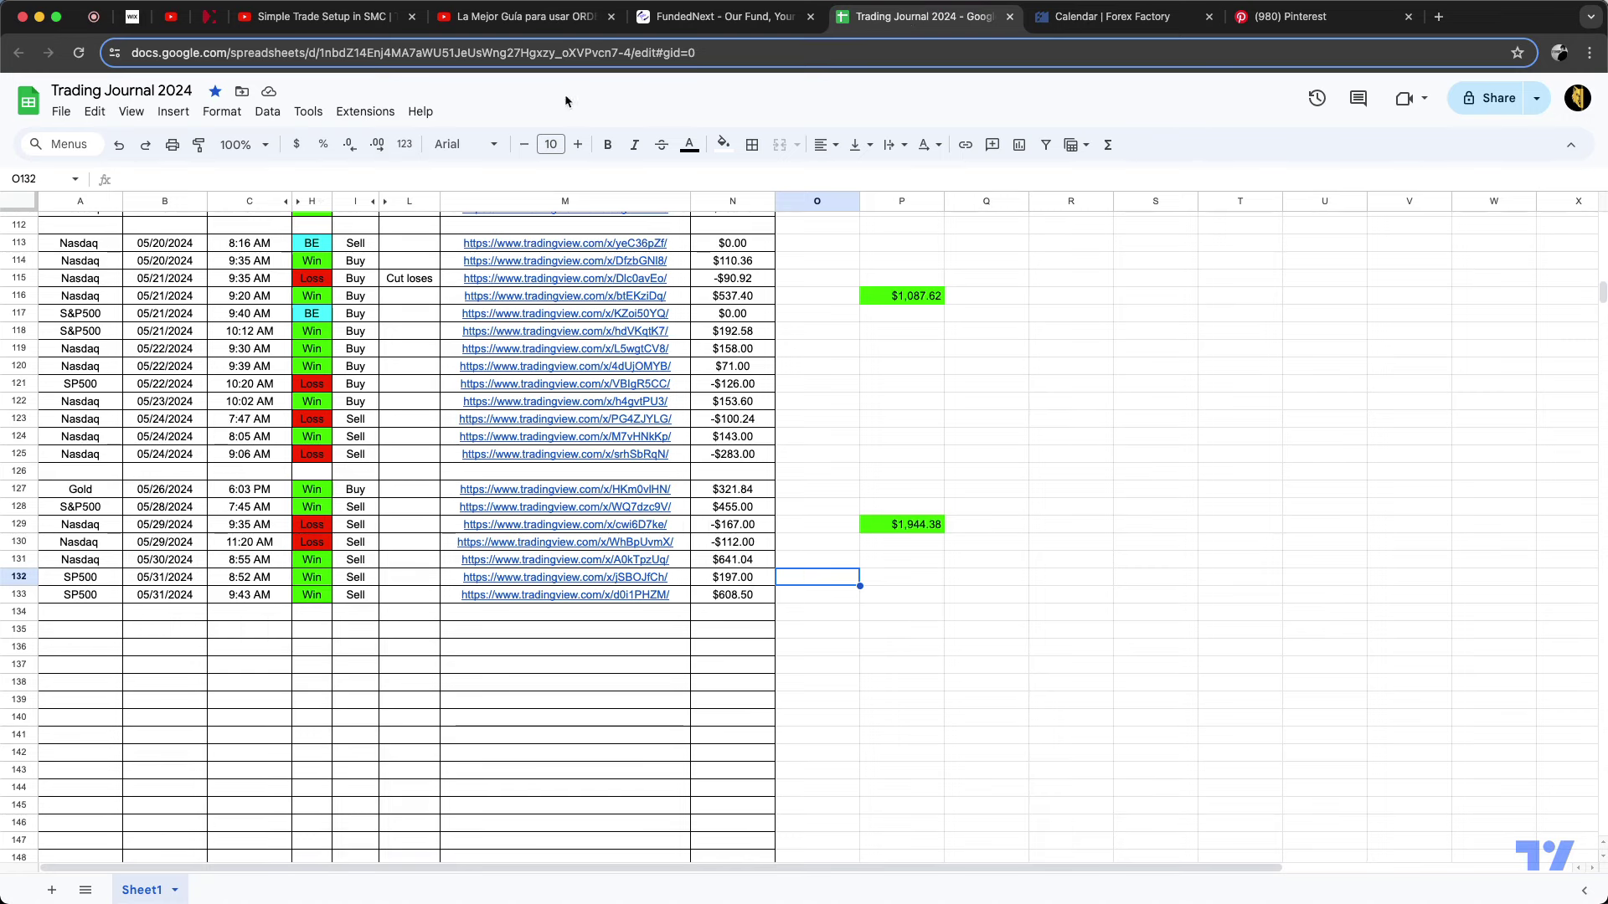
click(93, 17)
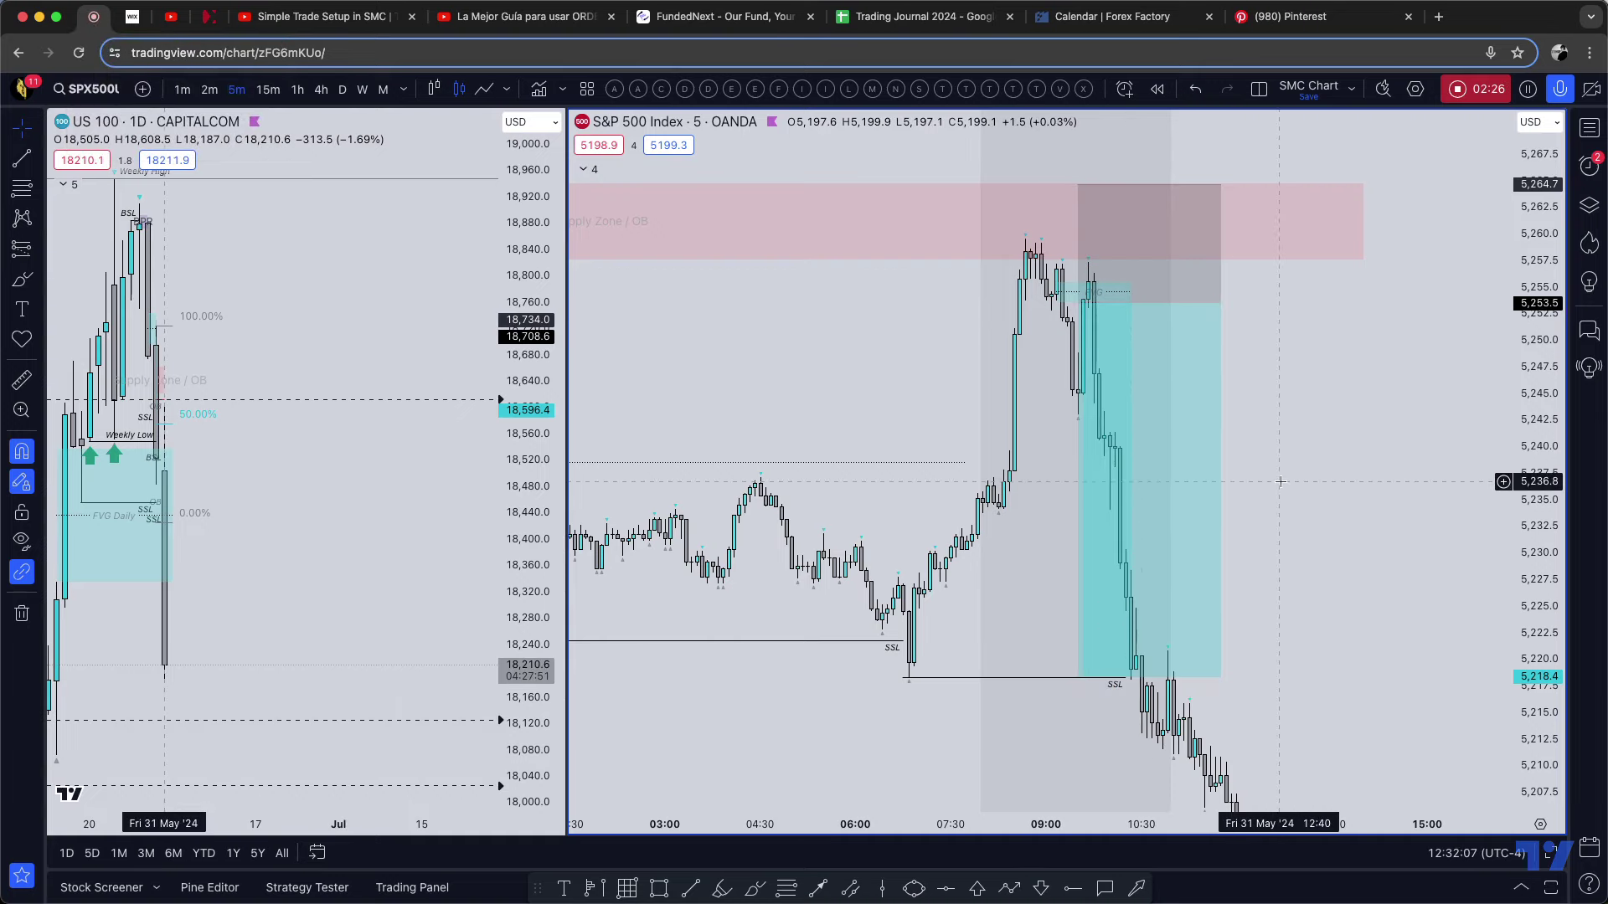
- Measure the S&P 500 price drop from the supply zone's lower edge to the lower SSL line, and clear the measurement
scroll(1279, 481, down, 3)
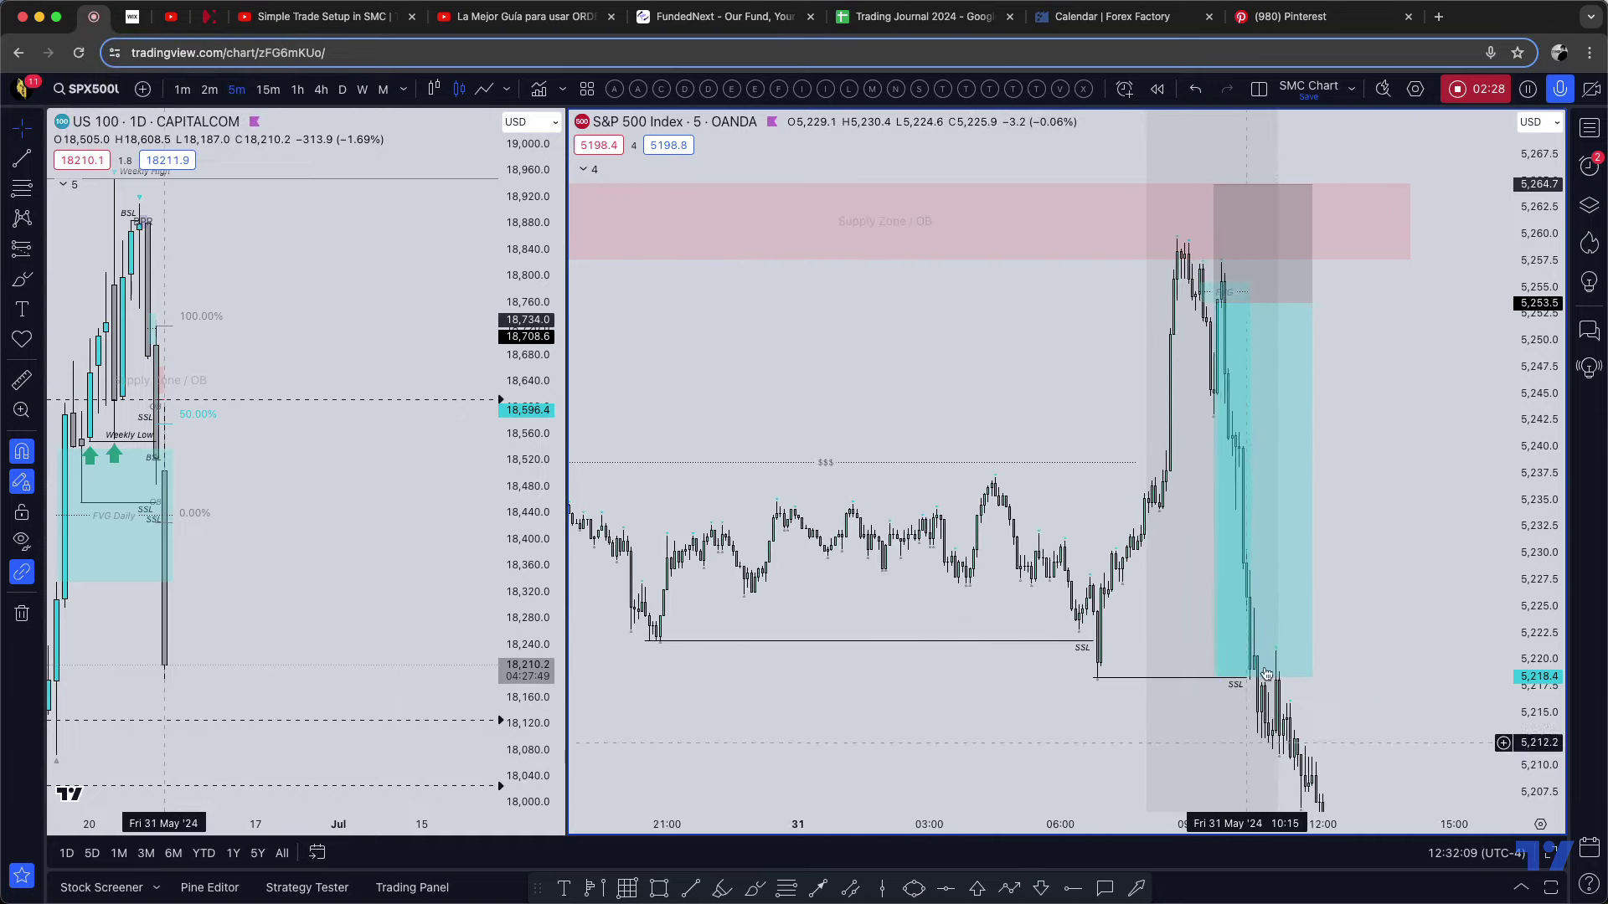
scroll(1327, 534, up, 3)
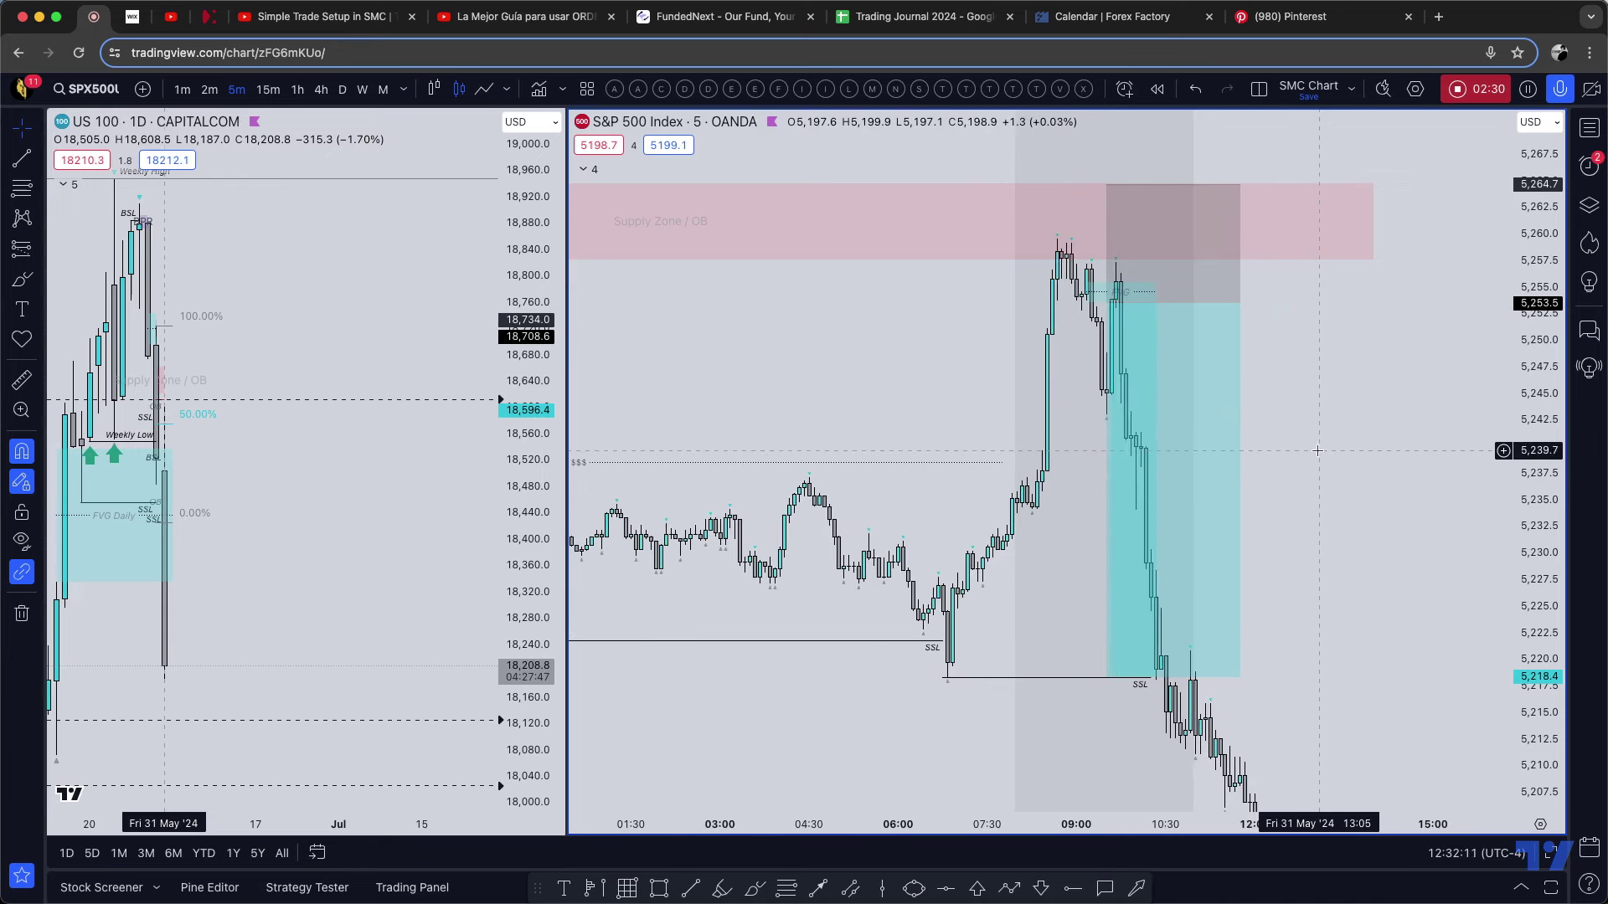
click(22, 380)
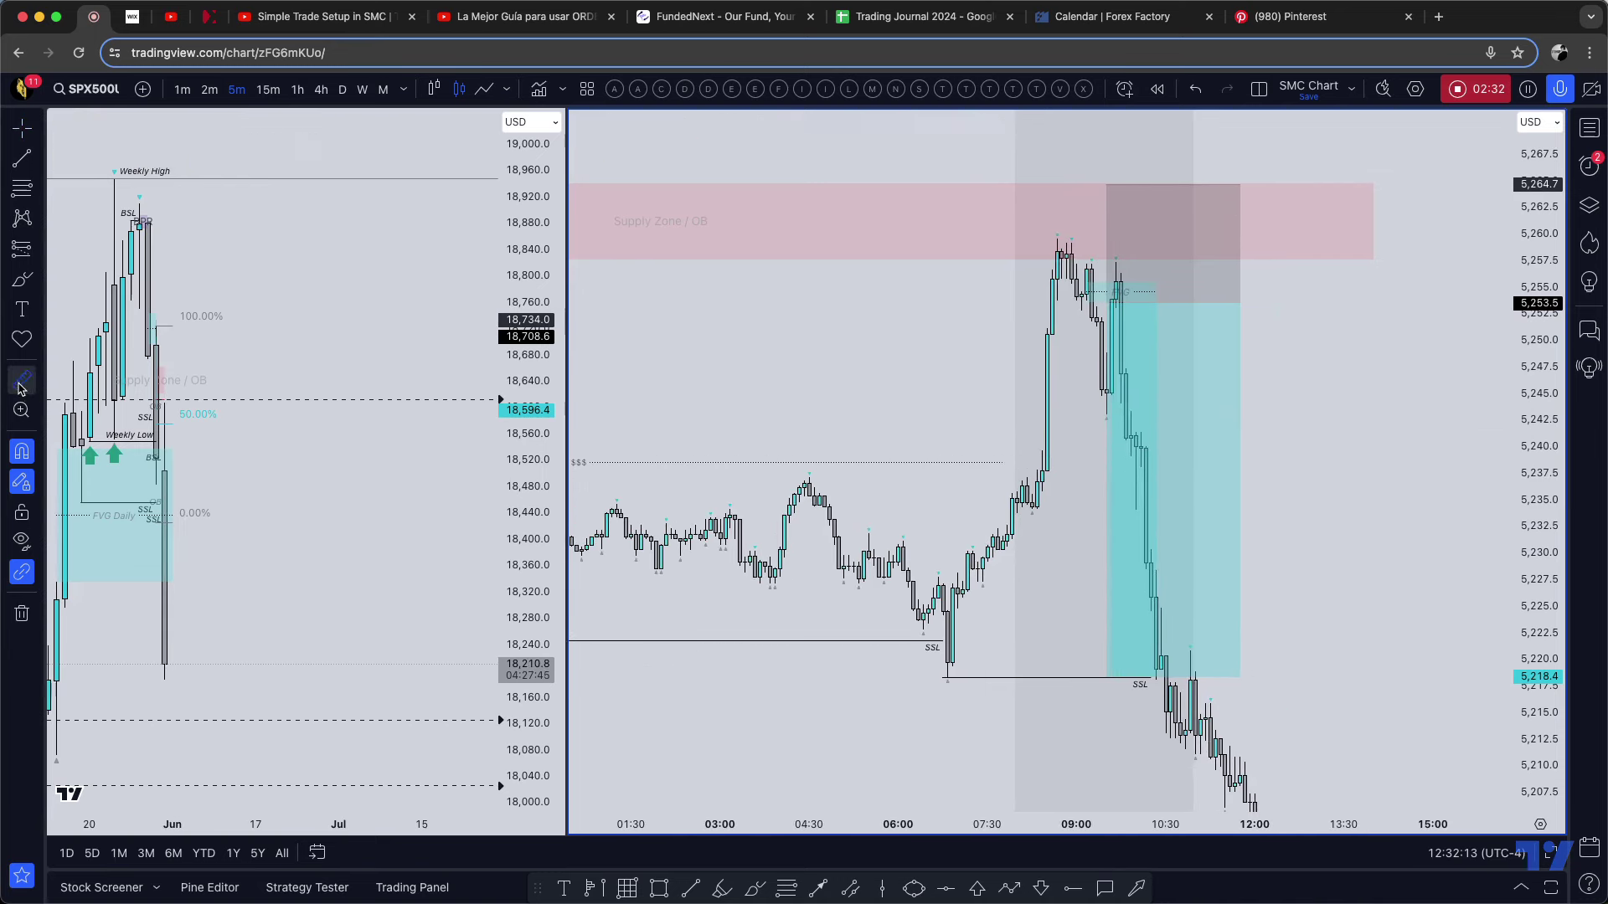
click(1066, 260)
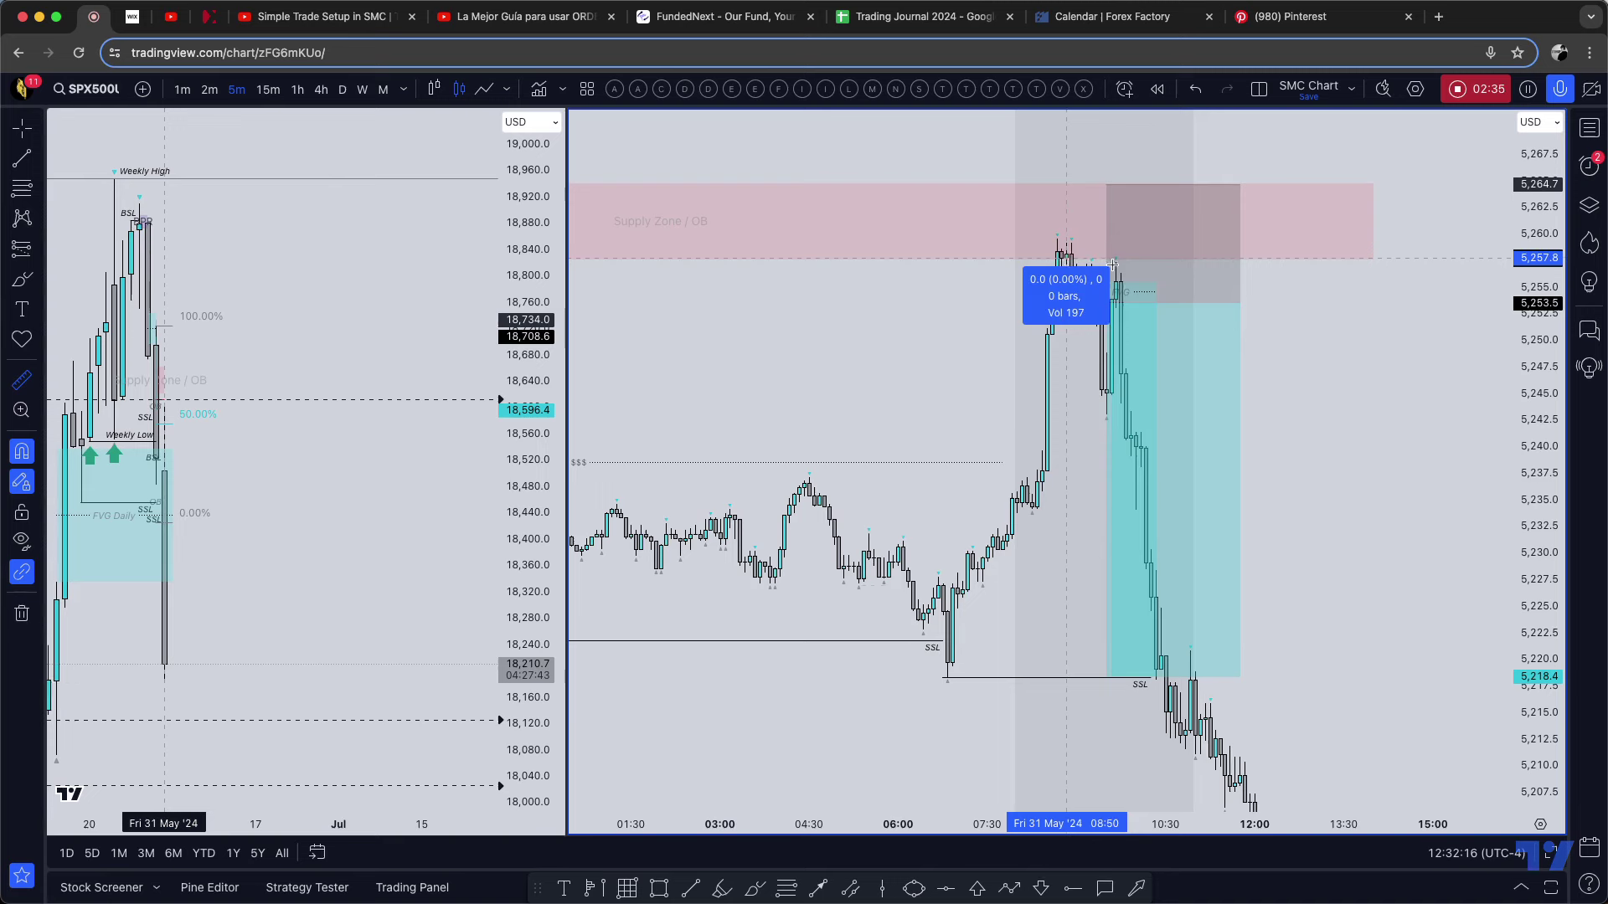
click(1154, 680)
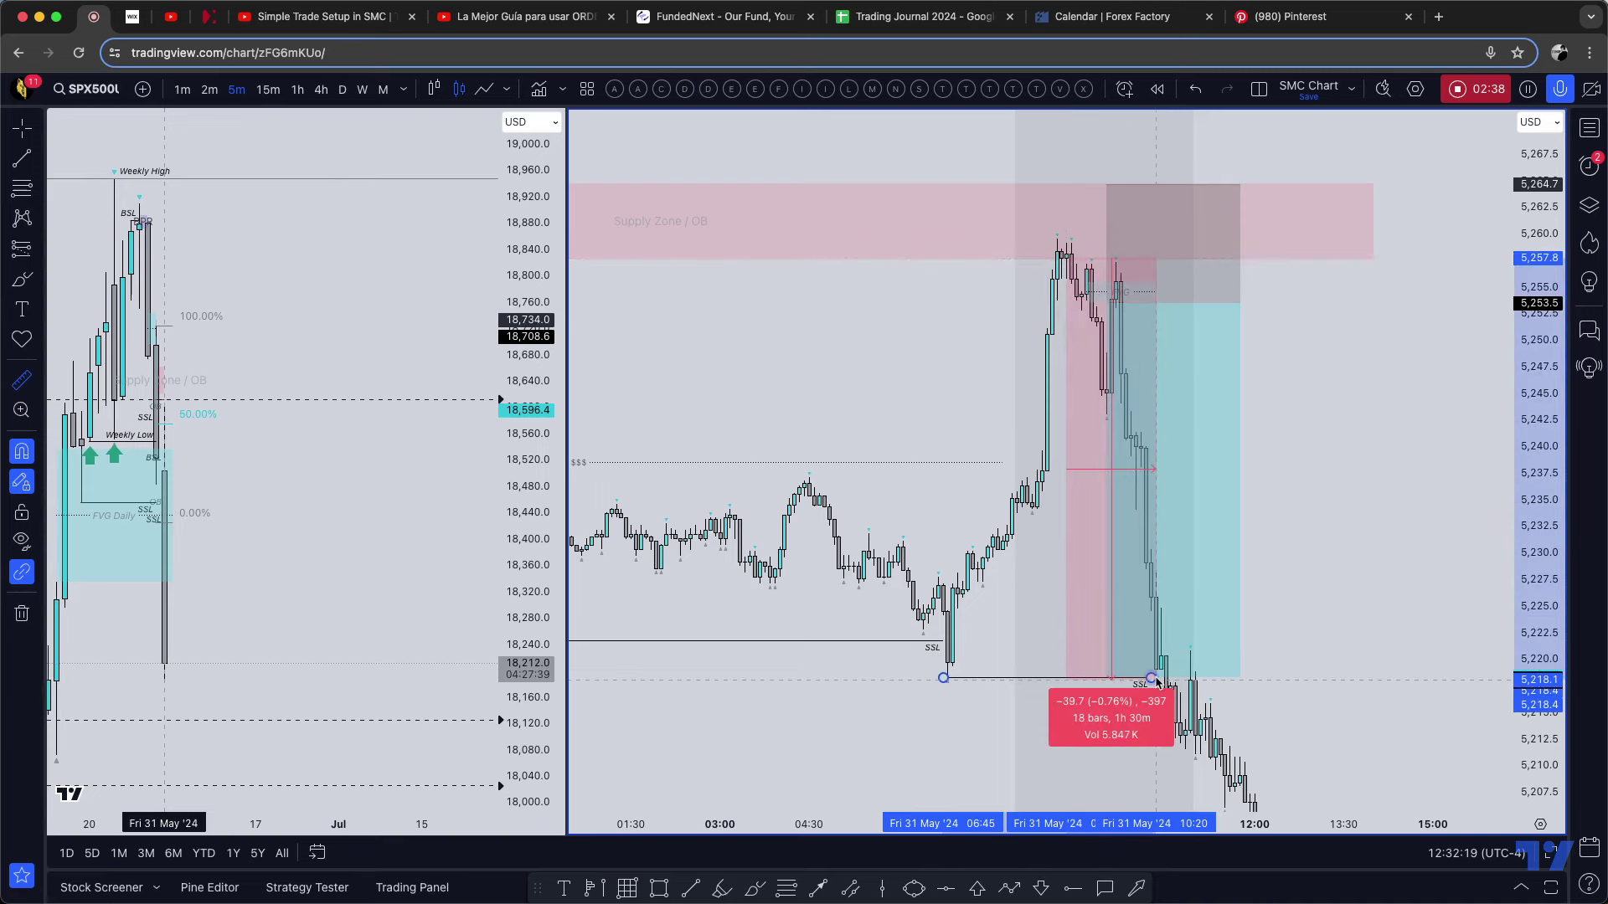
click(1311, 422)
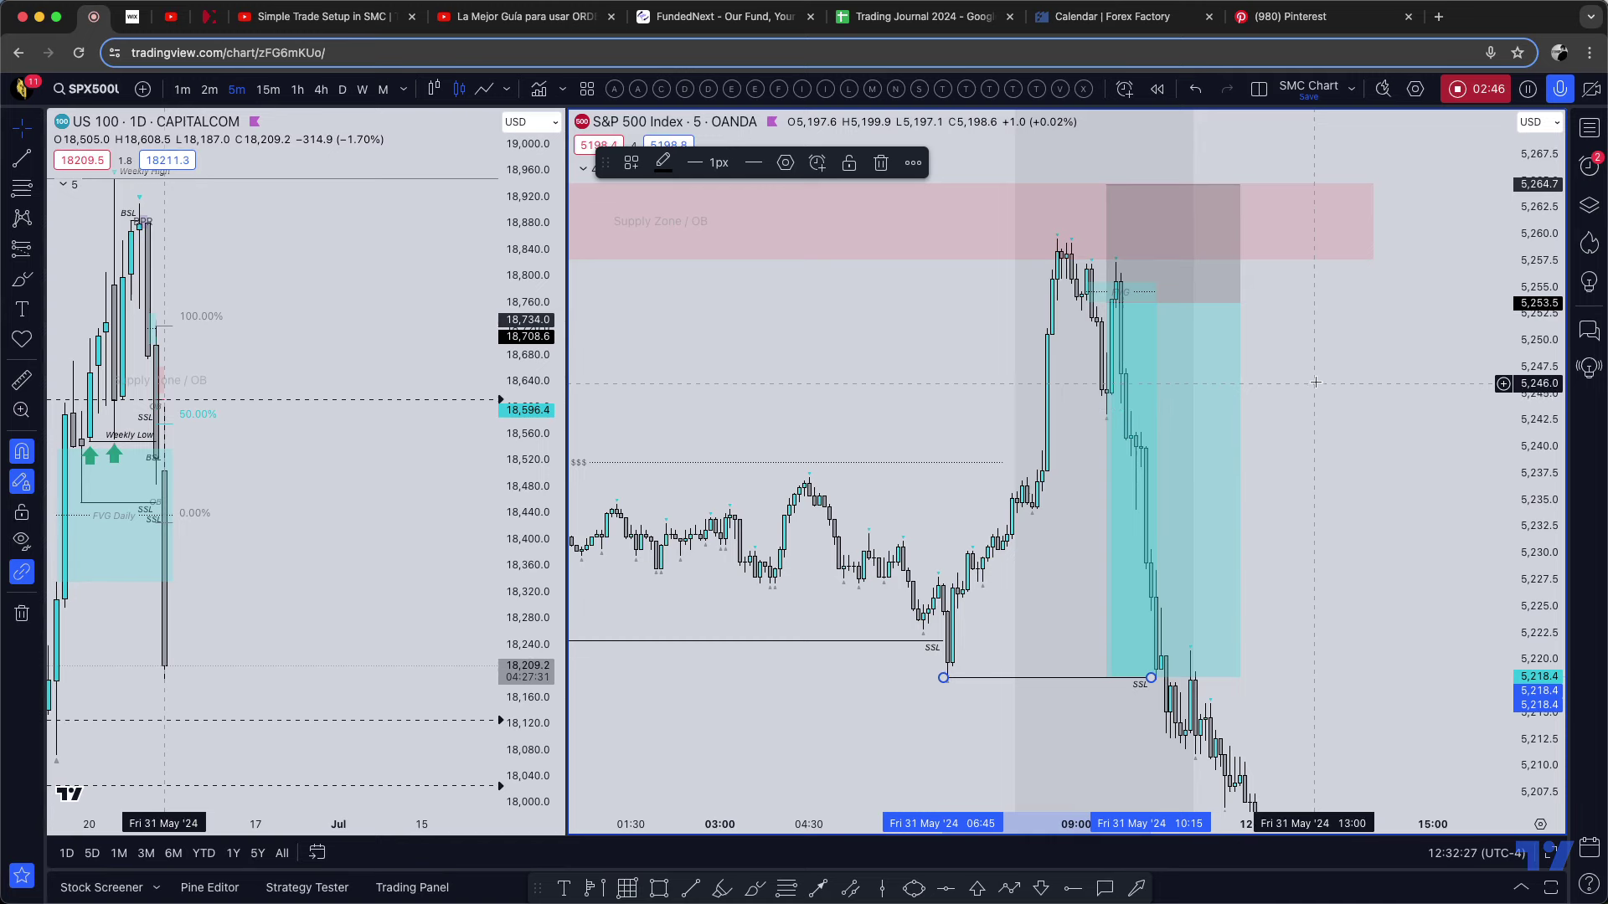
click(1351, 350)
- Widen the S&P 500 chart pane, switch it to the 1-hour timeframe and autoscale its price axis around the recent sell-off
scroll(1350, 350, down, 5)
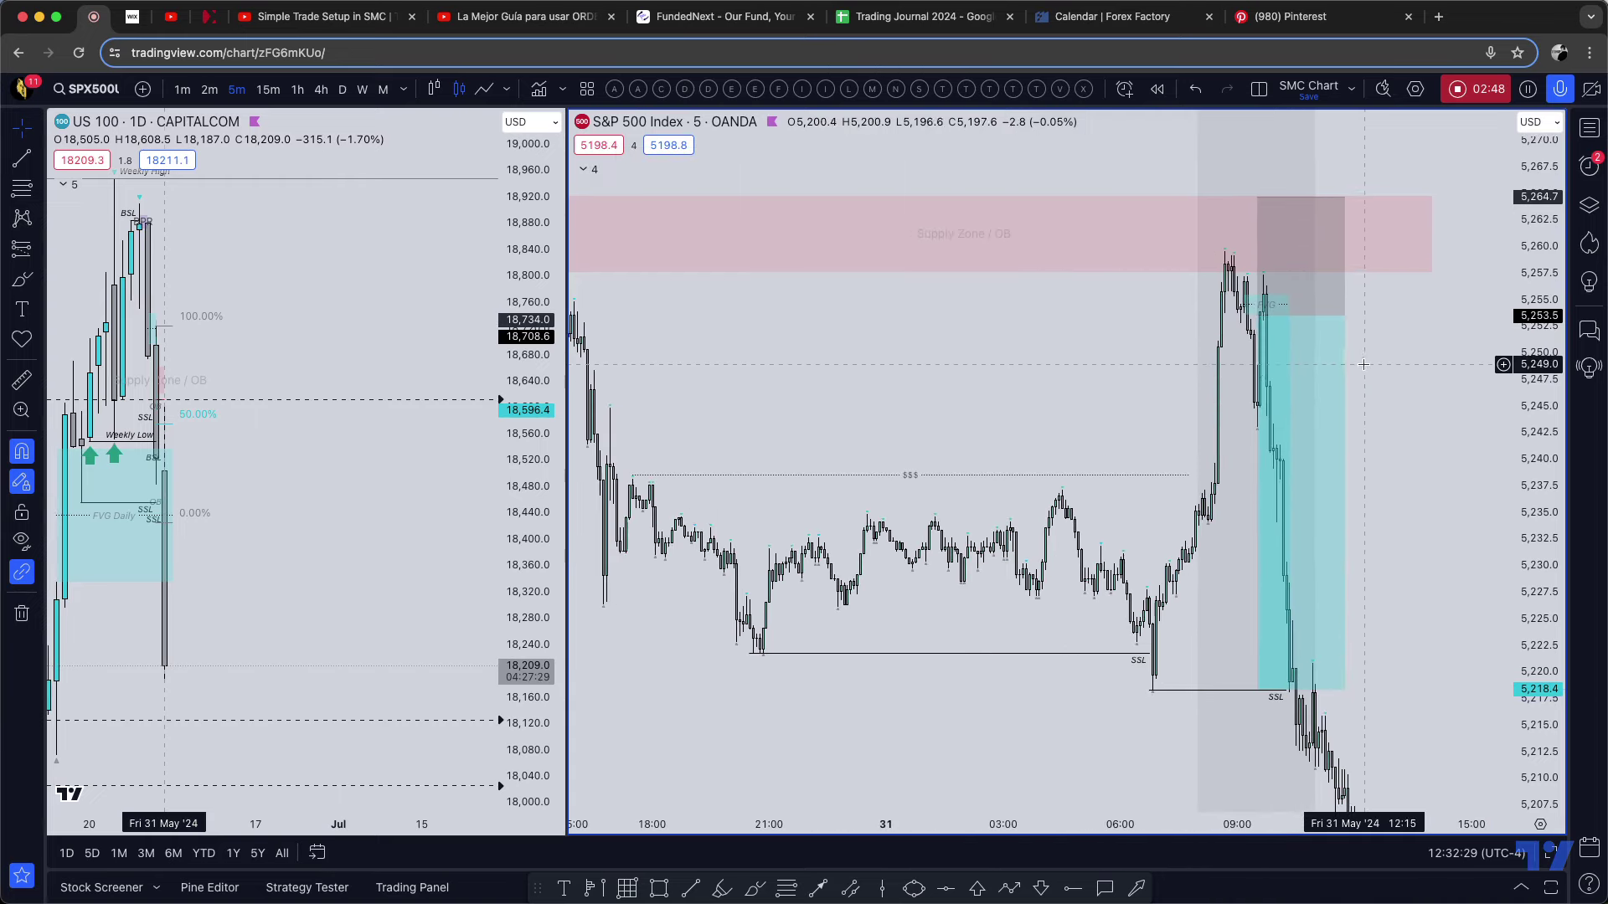
drag(920, 363, 946, 366)
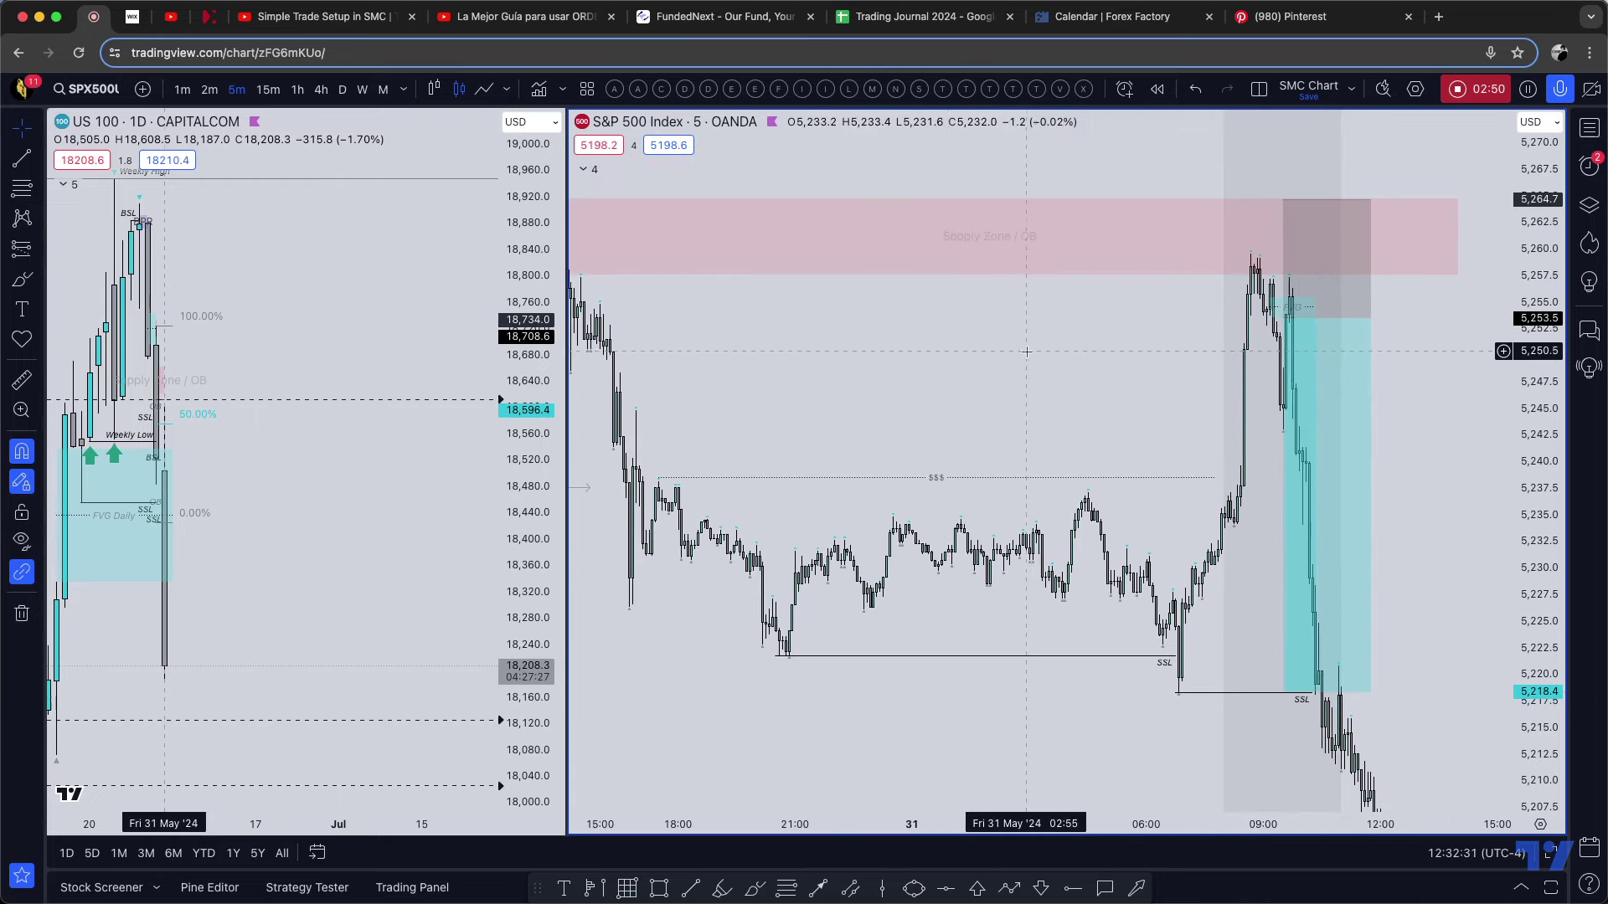
drag(568, 262, 168, 262)
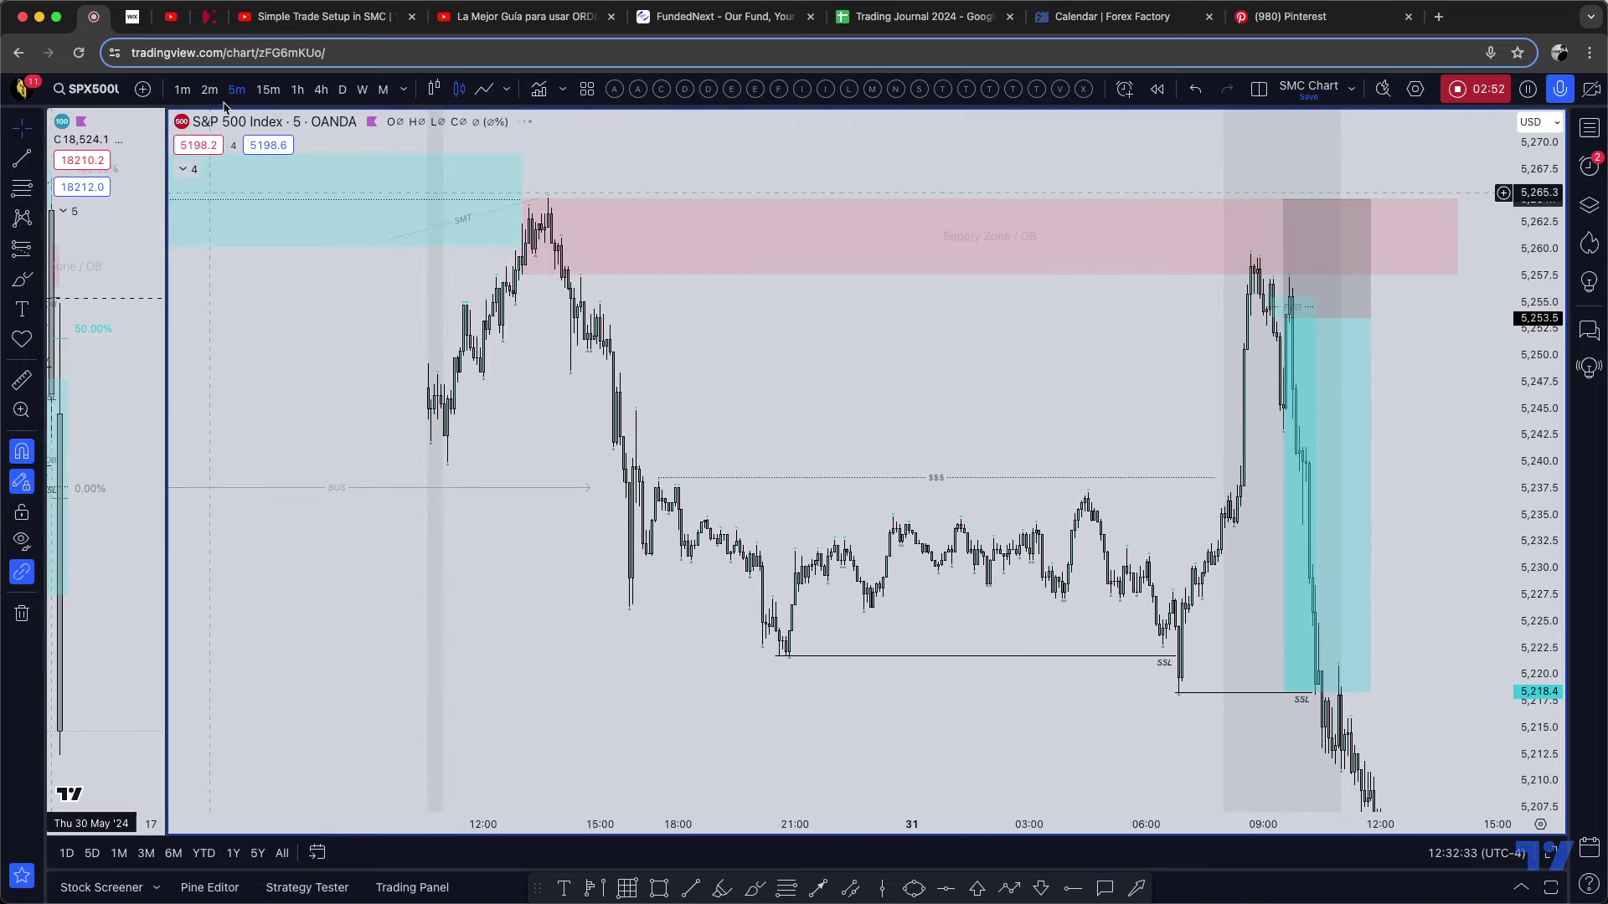
click(297, 90)
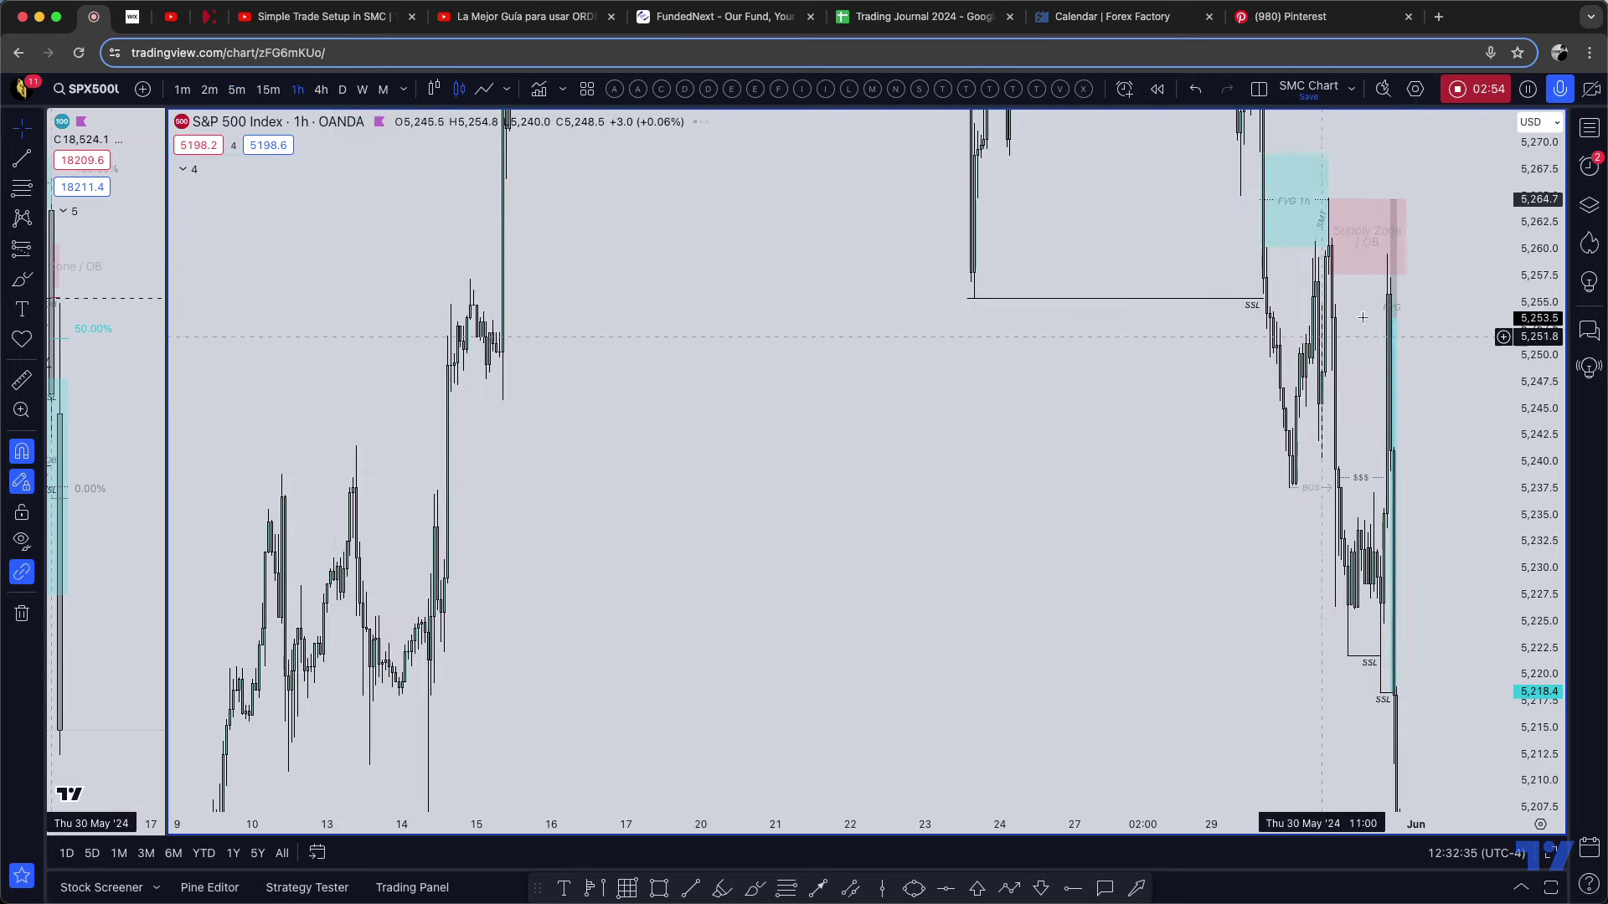
double_click(1537, 320)
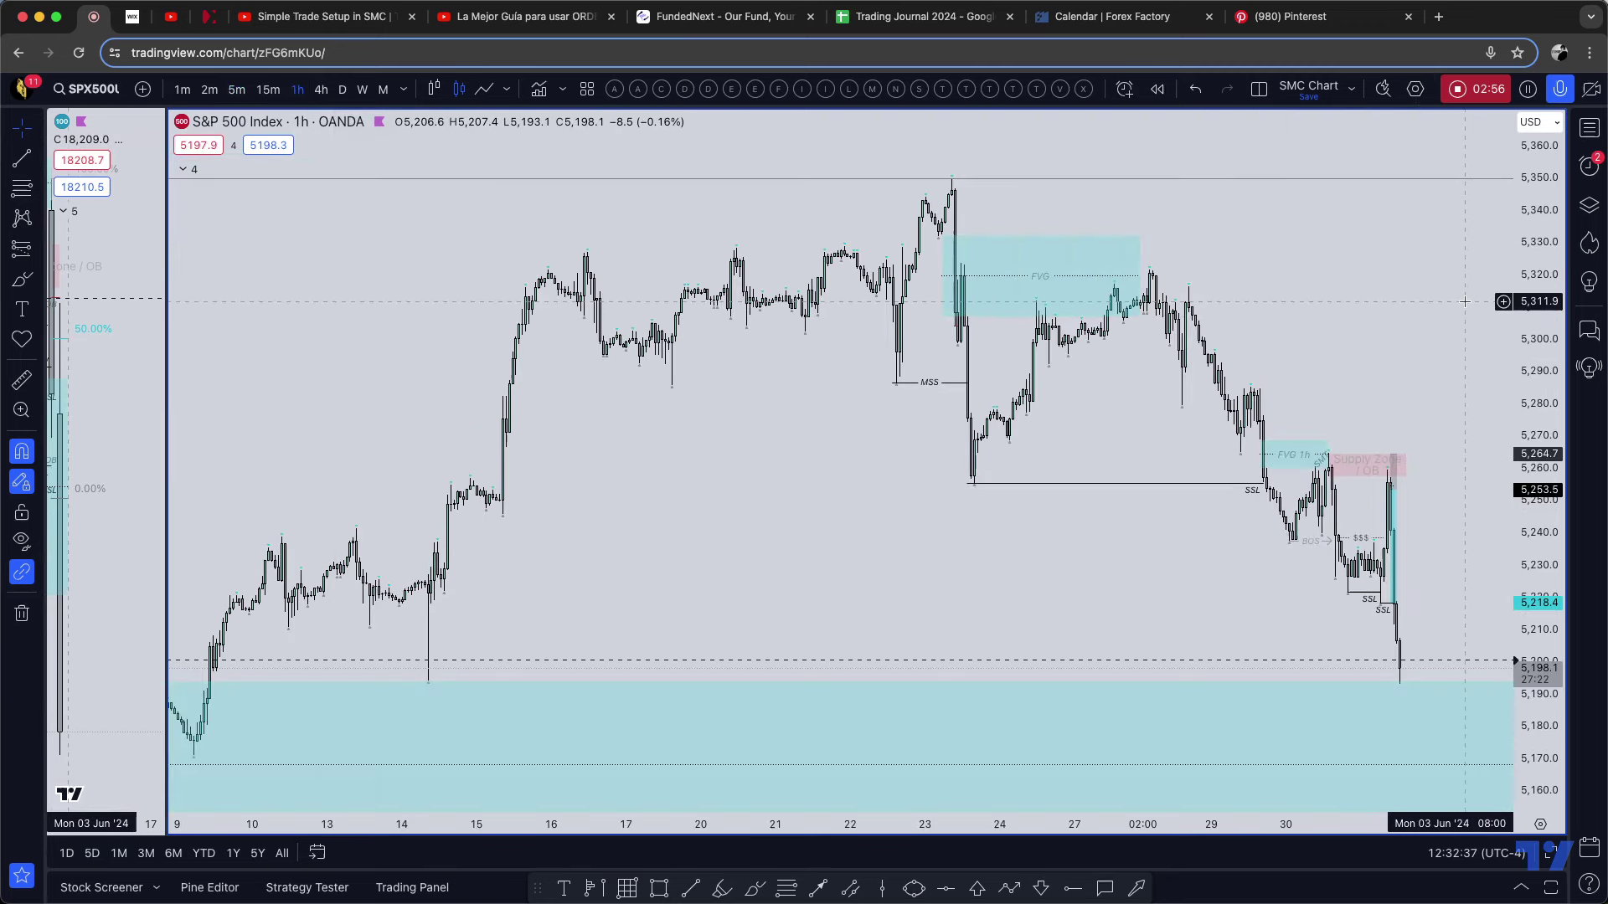
scroll(1463, 302, up, 4)
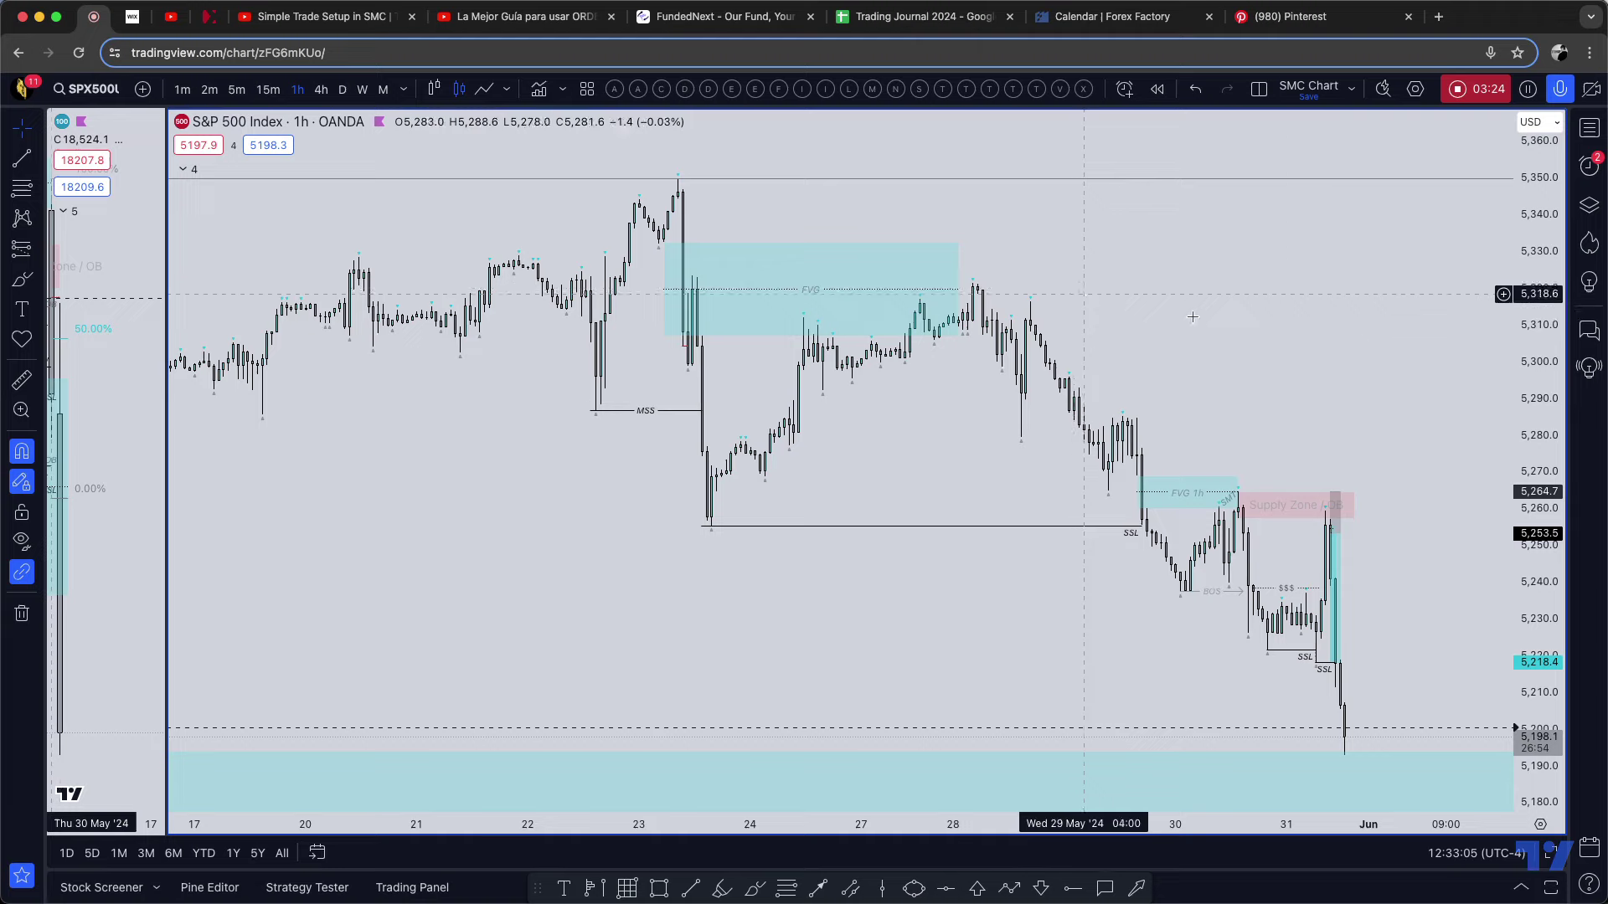
scroll(1287, 310, up, 5)
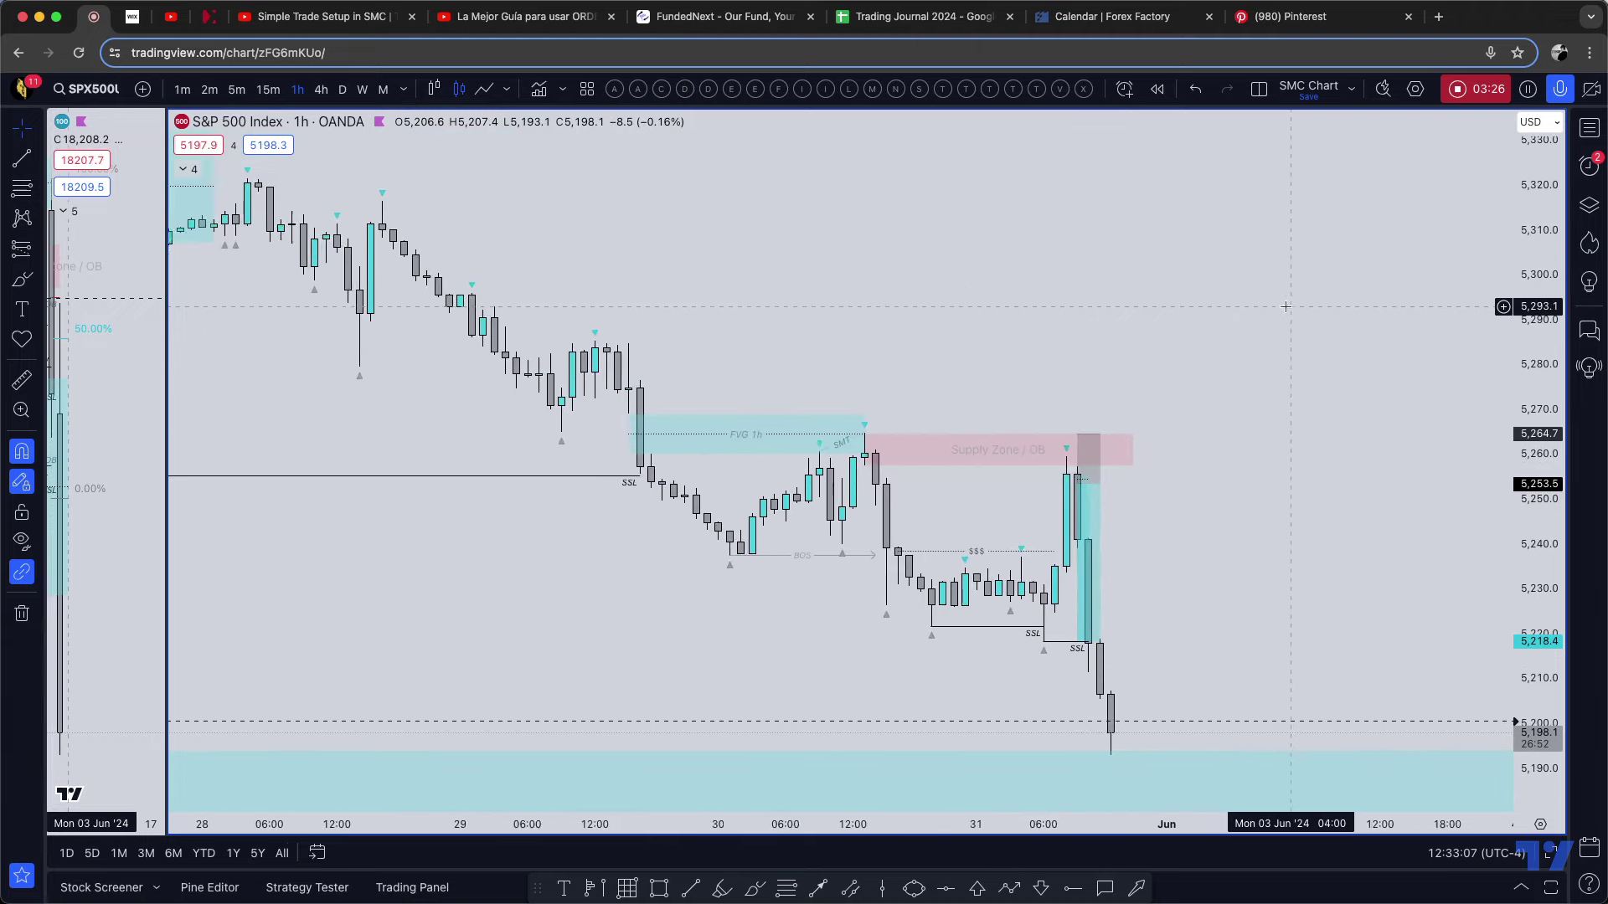
drag(1342, 455, 1187, 334)
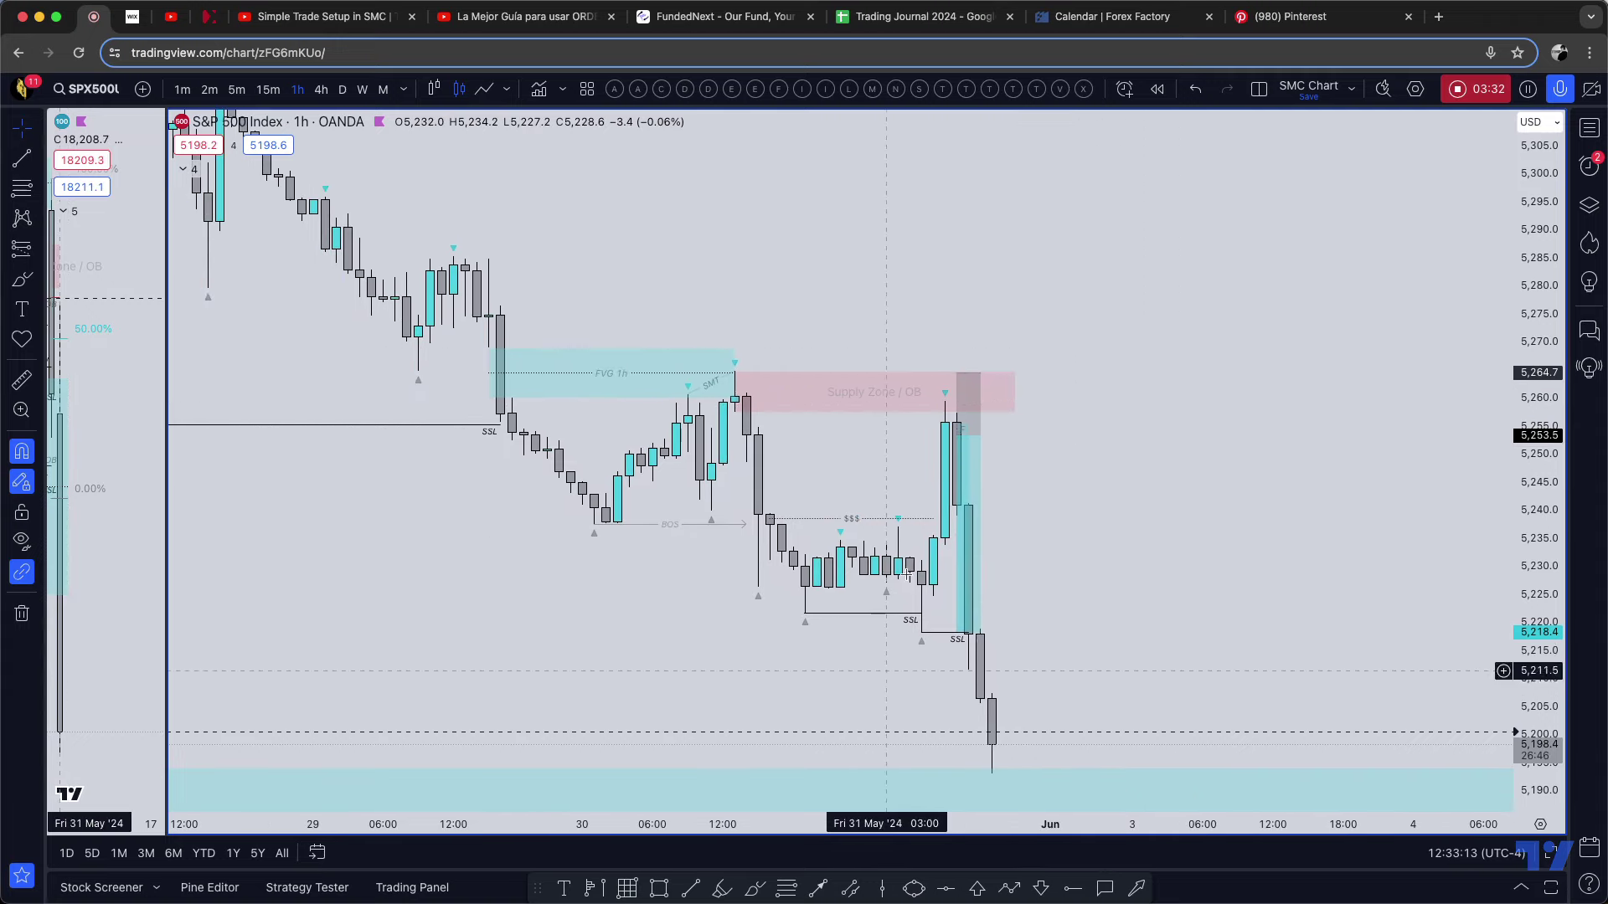
- Widen the US 100 chart pane and switch it to the 15-minute timeframe
drag(167, 278, 1123, 302)
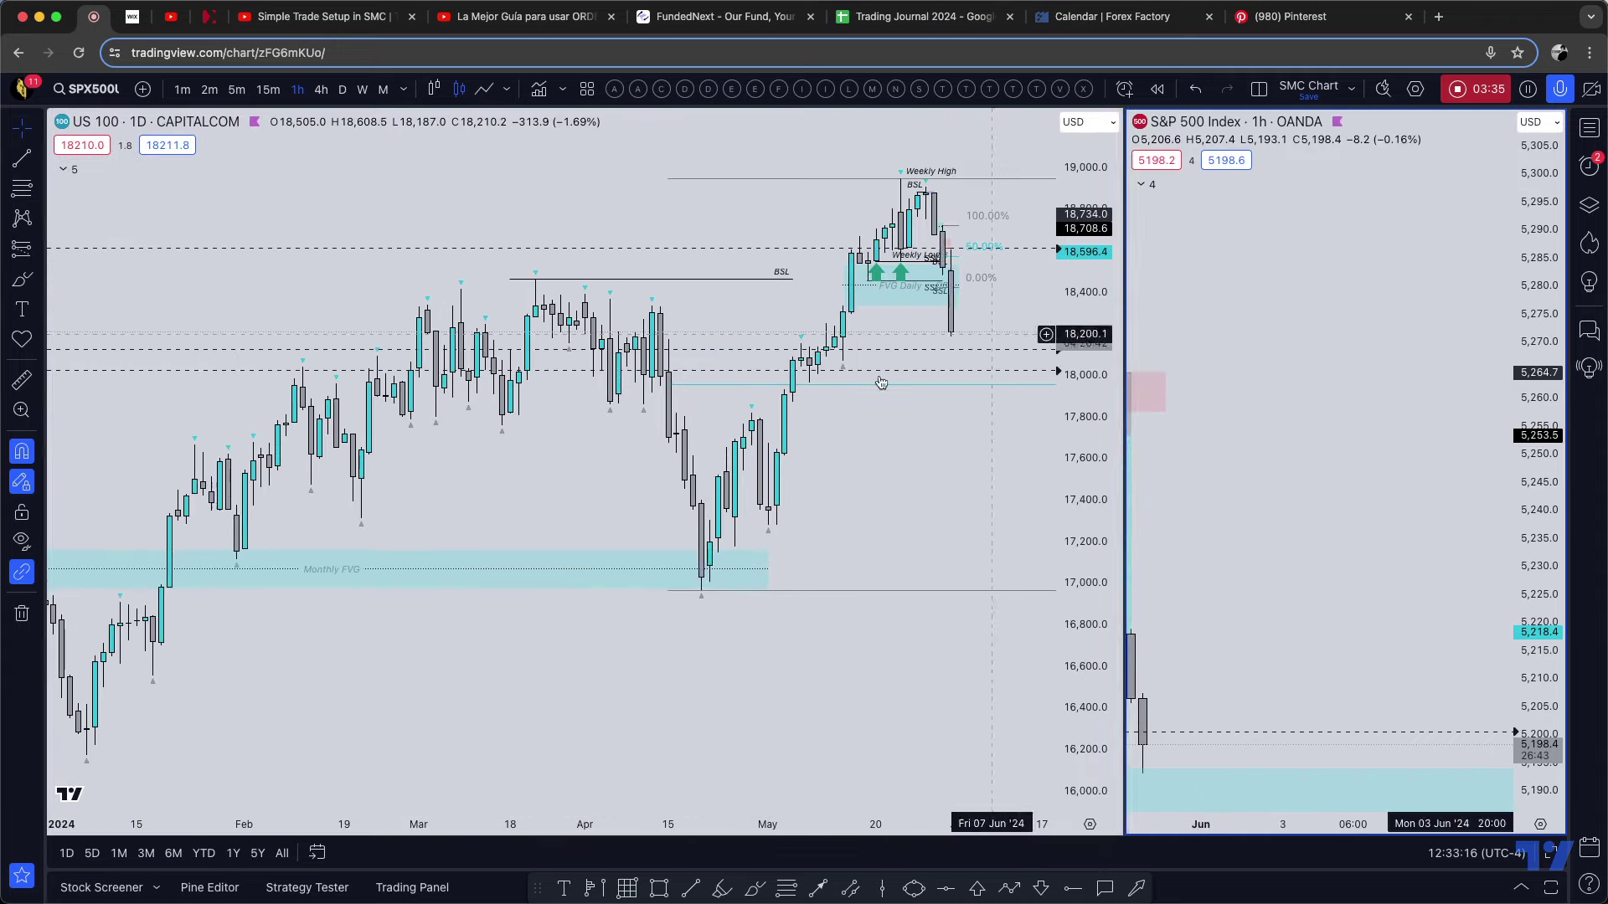
click(268, 89)
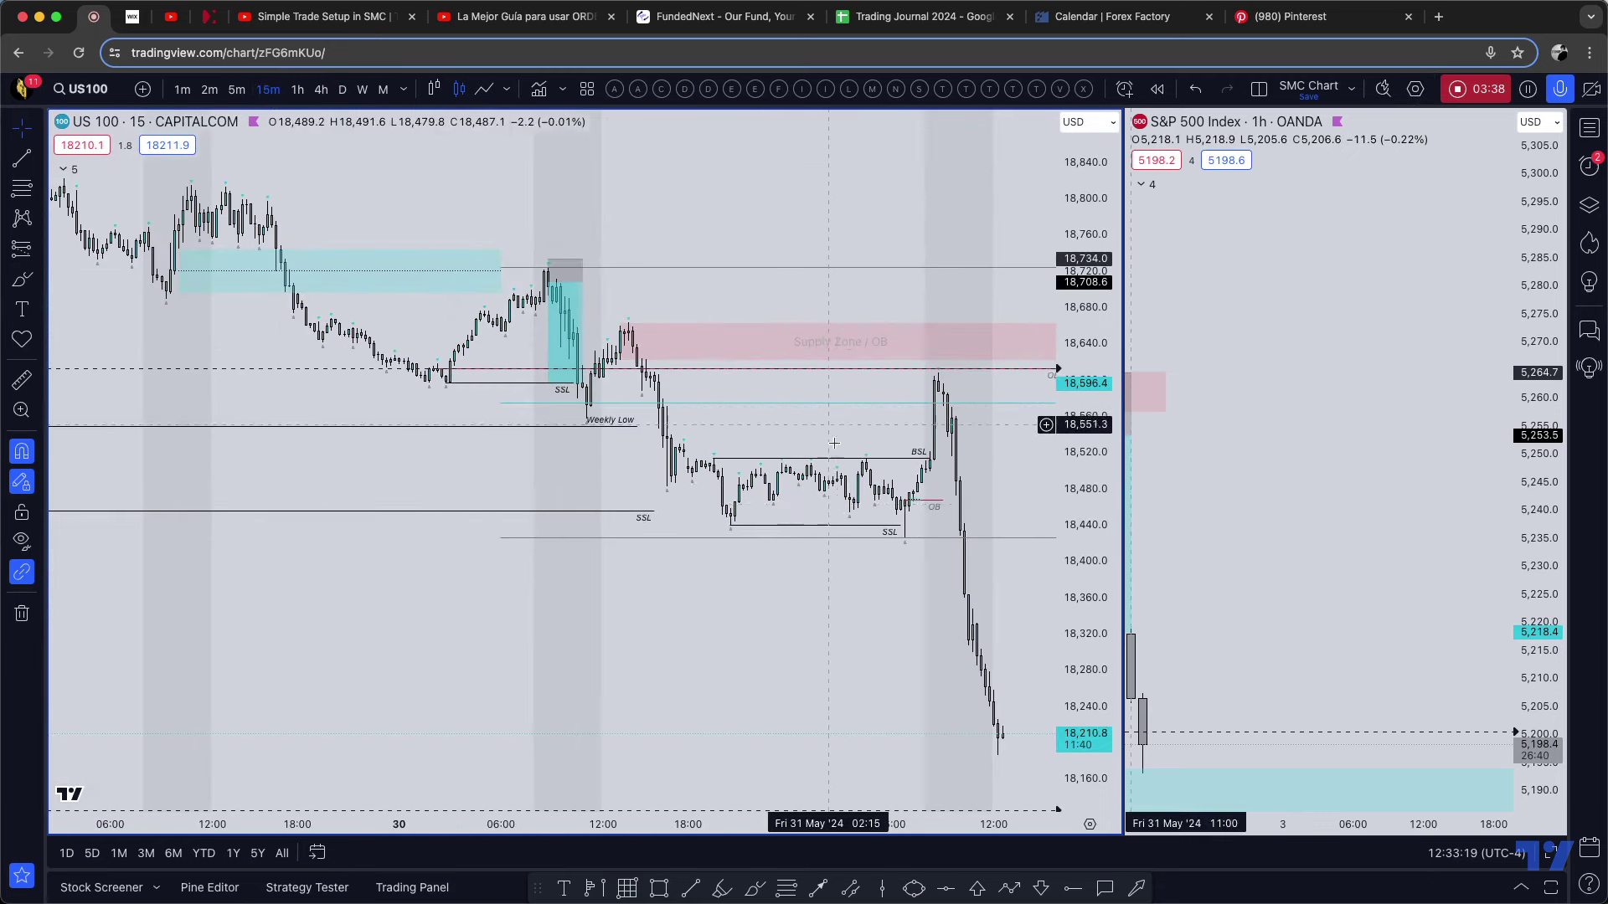
scroll(834, 443, down, 3)
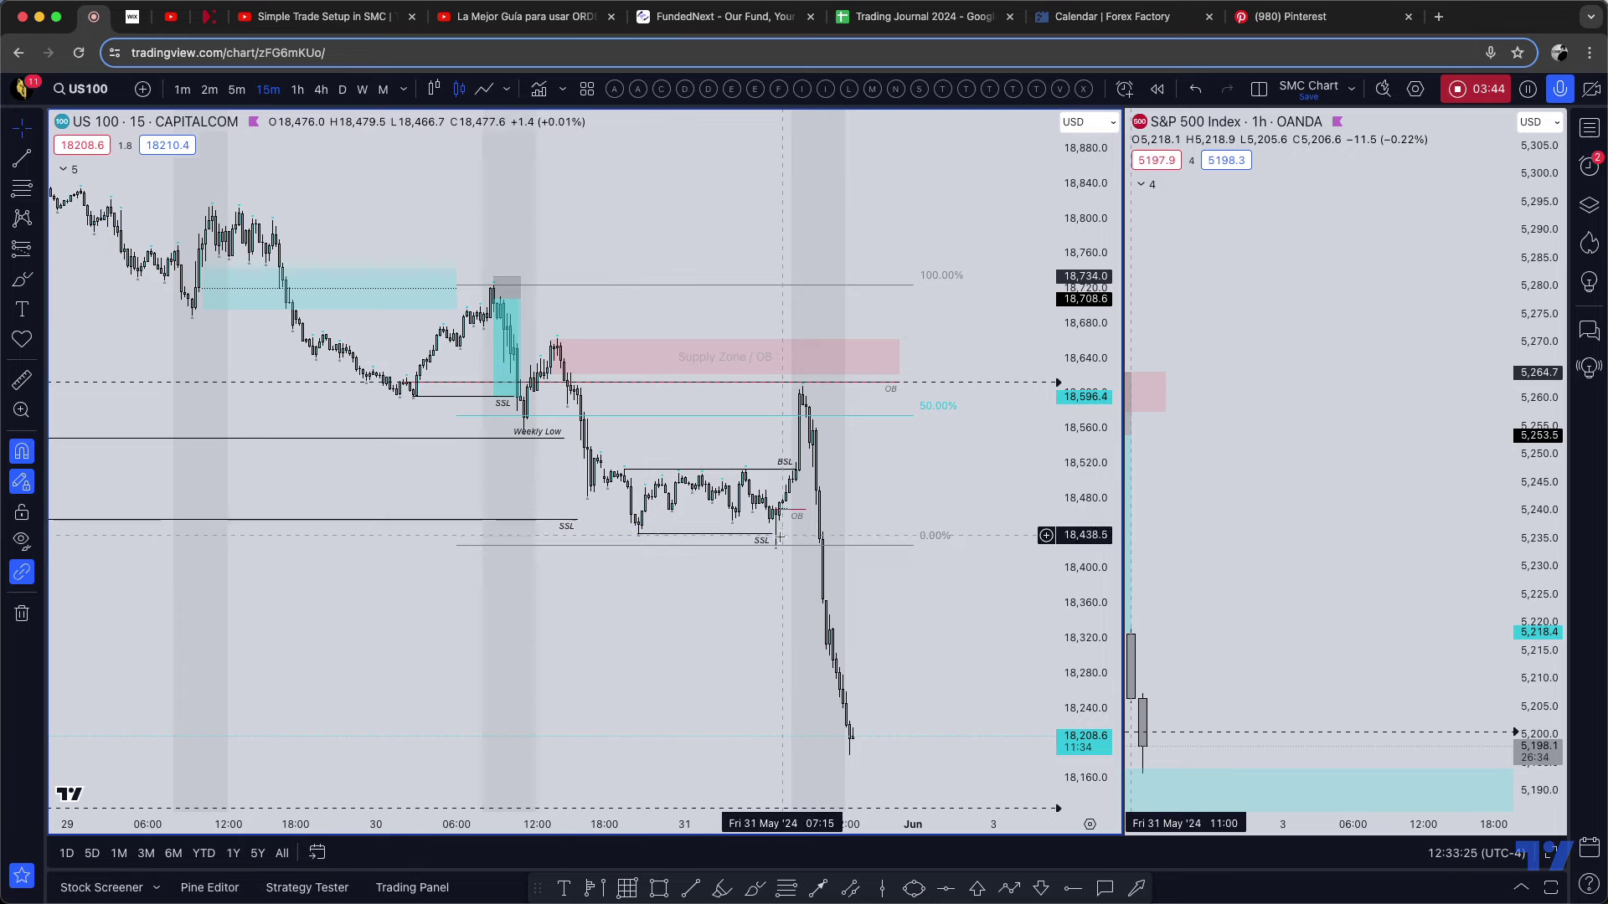
- Examine the US 100 price action around the 30 May short, the supply zone and the 31 May rally and sell-off
scroll(953, 476, up, 5)
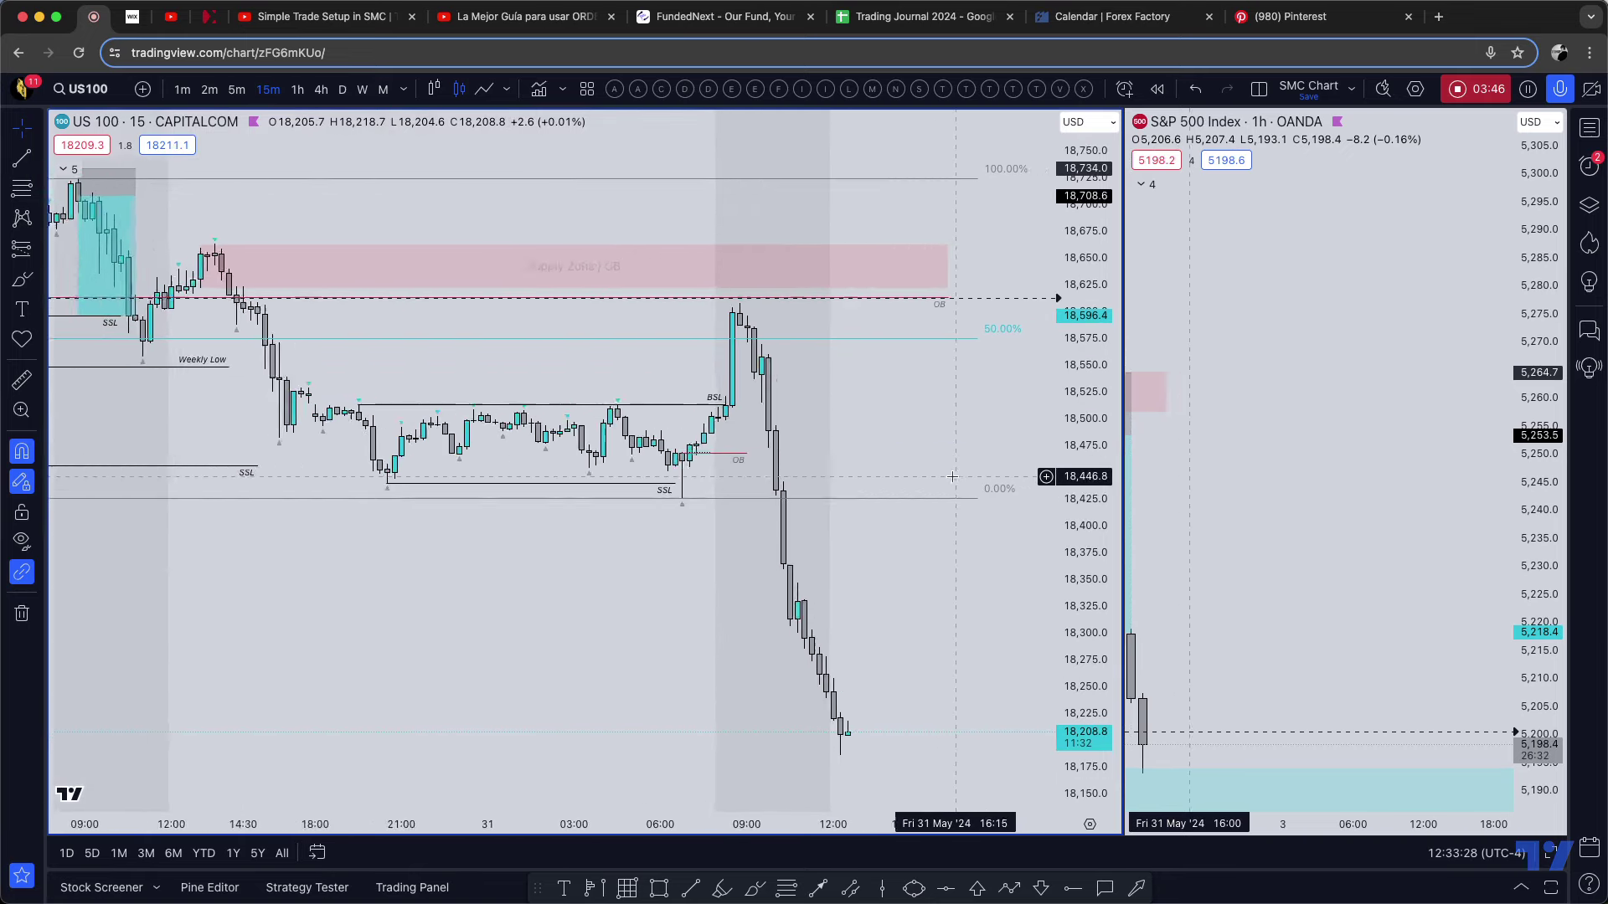
scroll(614, 443, up, 3)
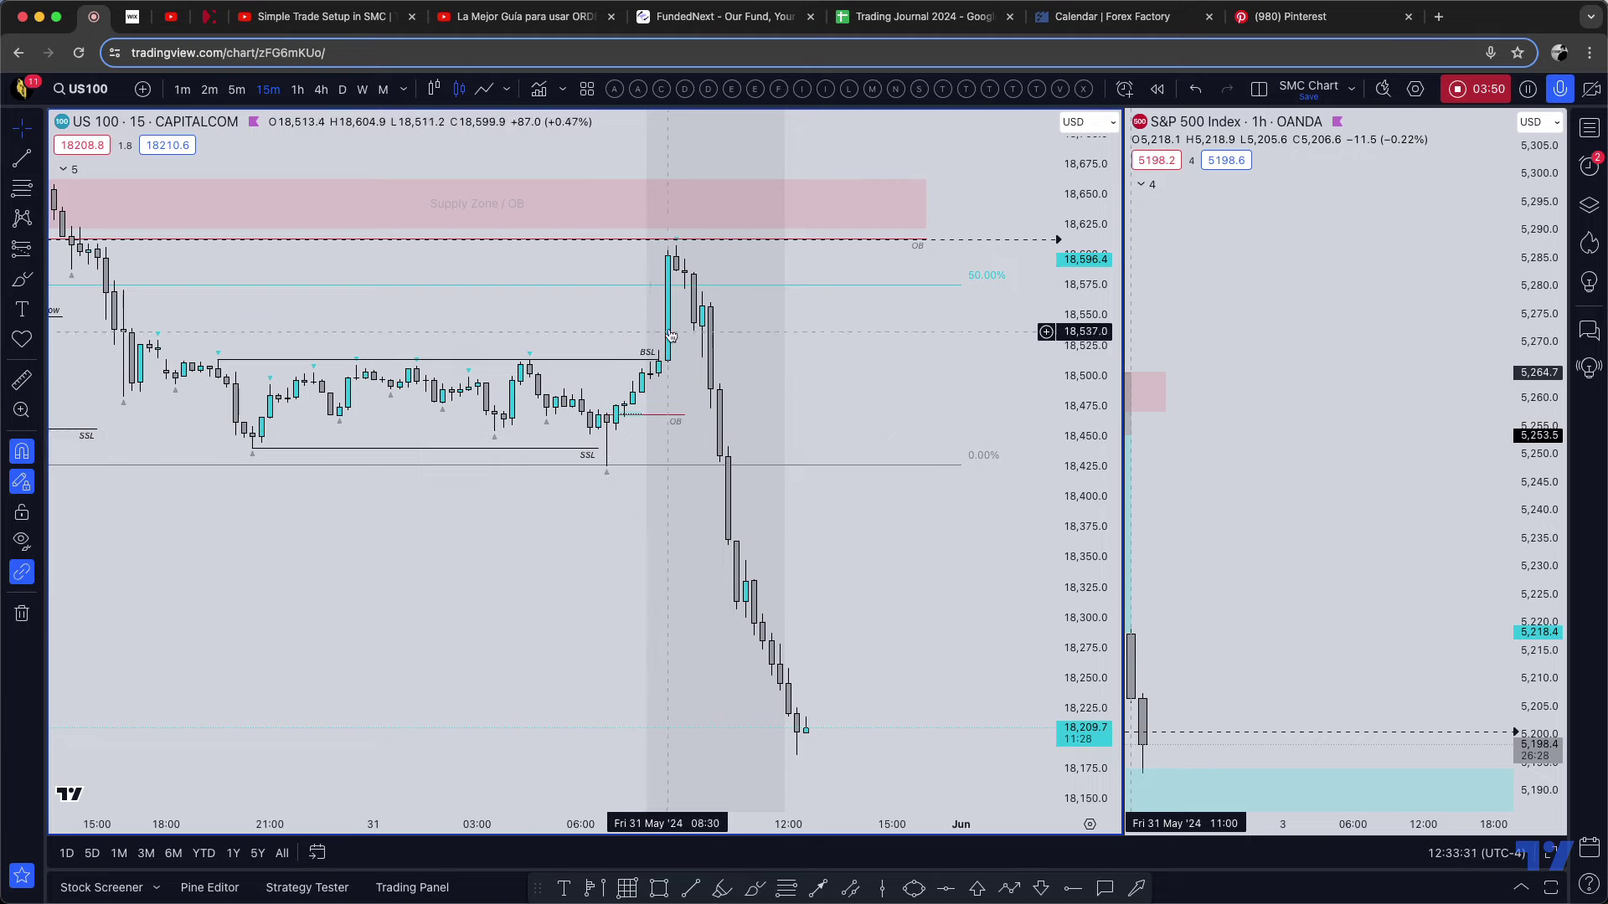
scroll(675, 327, down, 4)
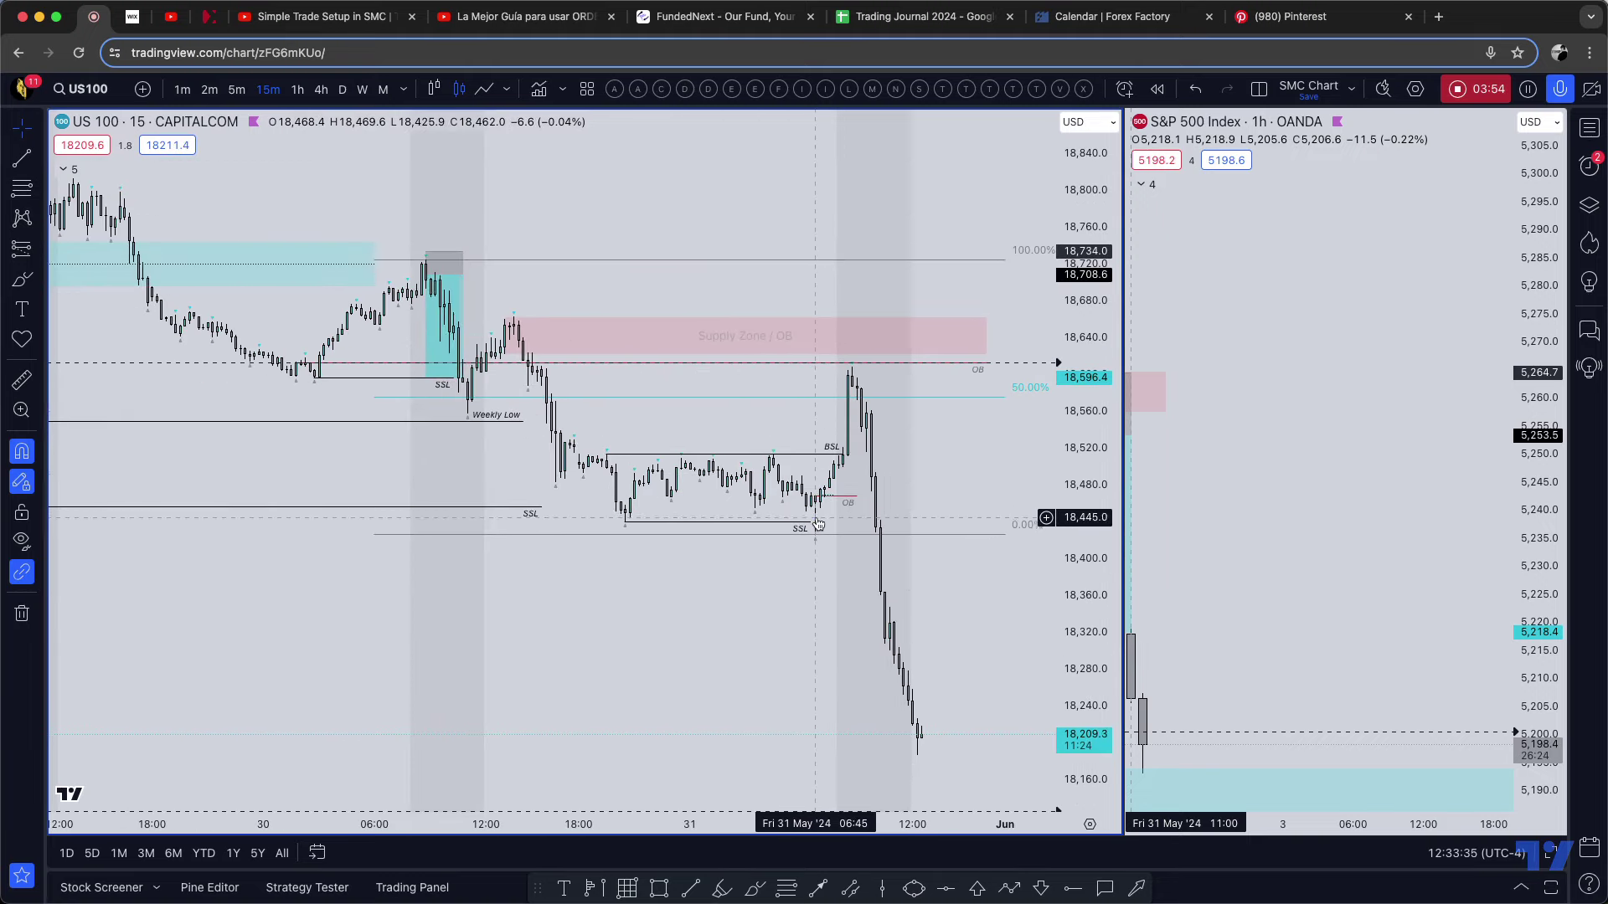
scroll(766, 215, down, 4)
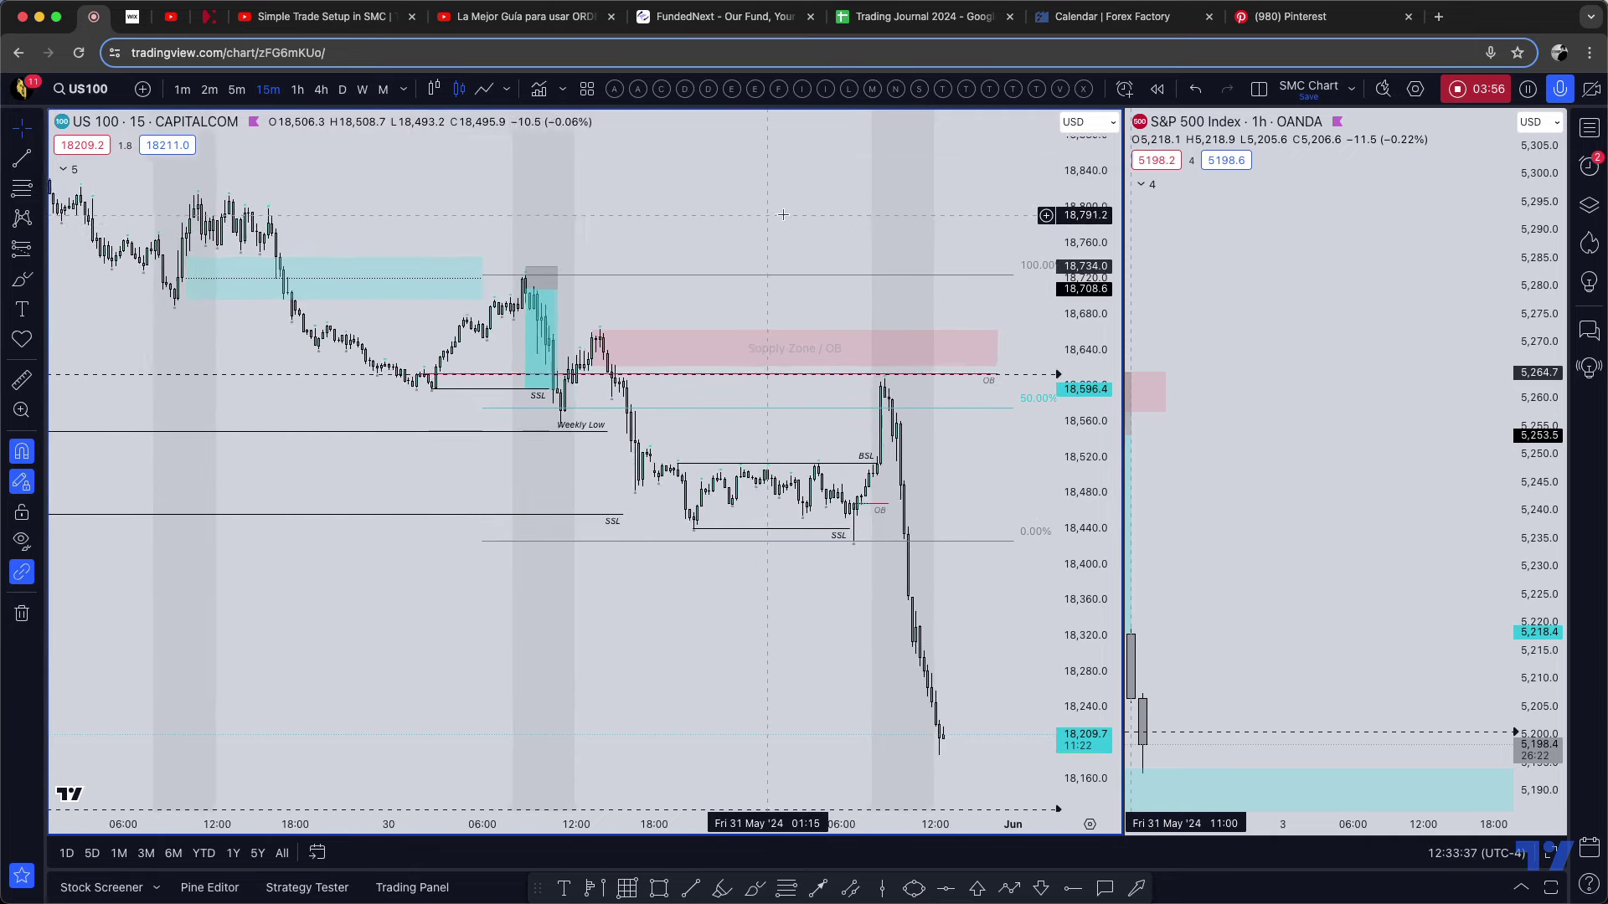
scroll(783, 215, down, 1)
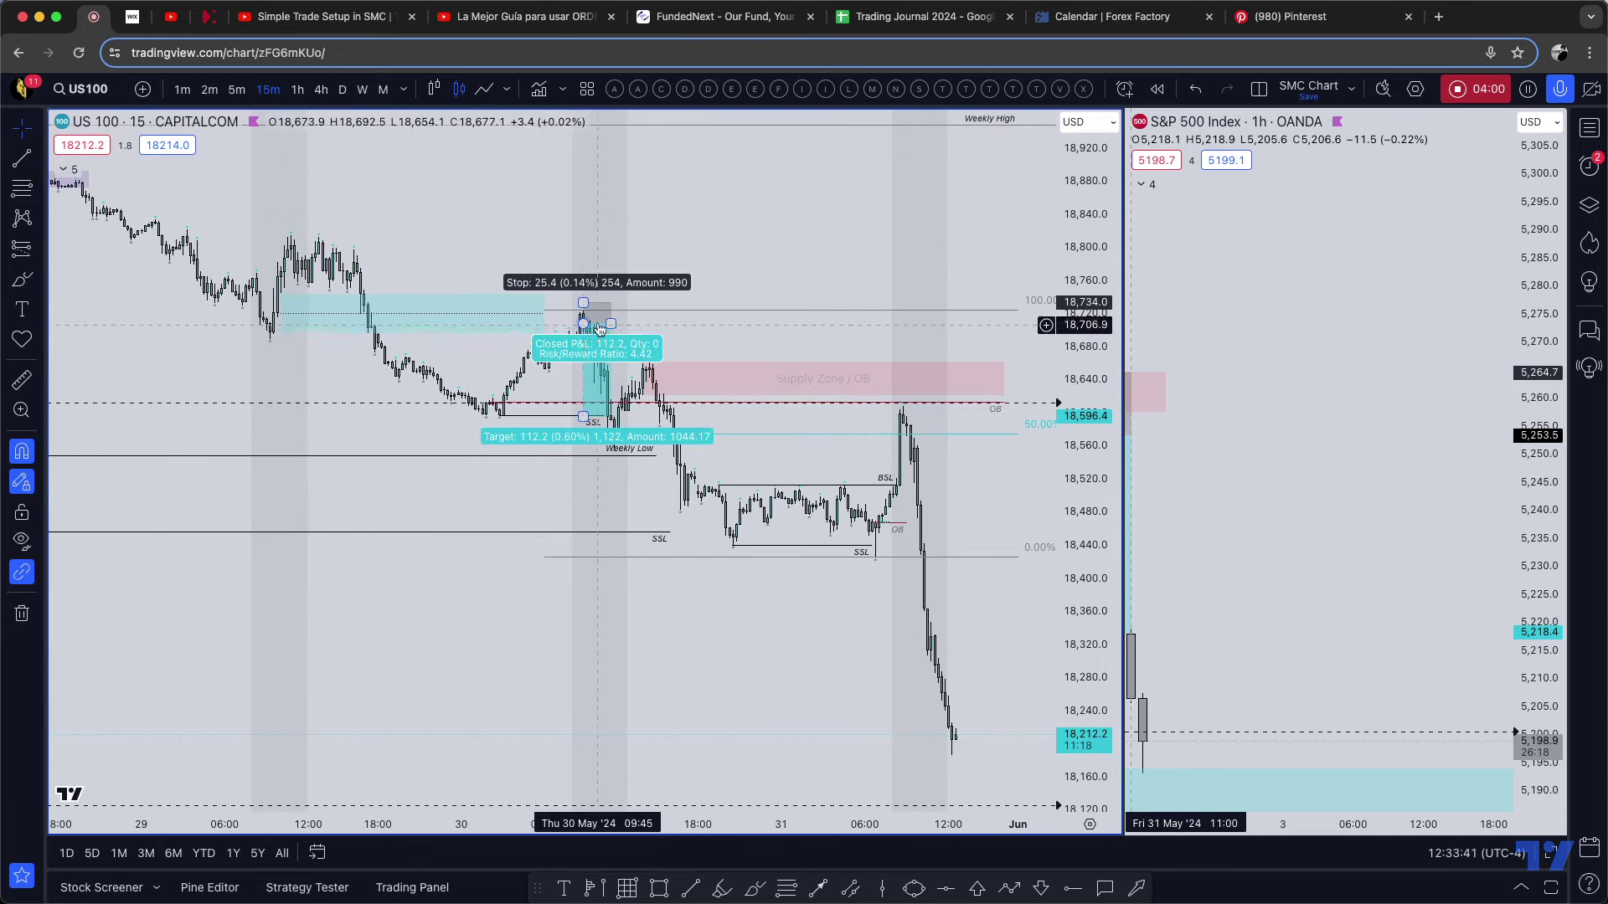
drag(818, 234, 584, 221)
scroll(572, 223, down, 2)
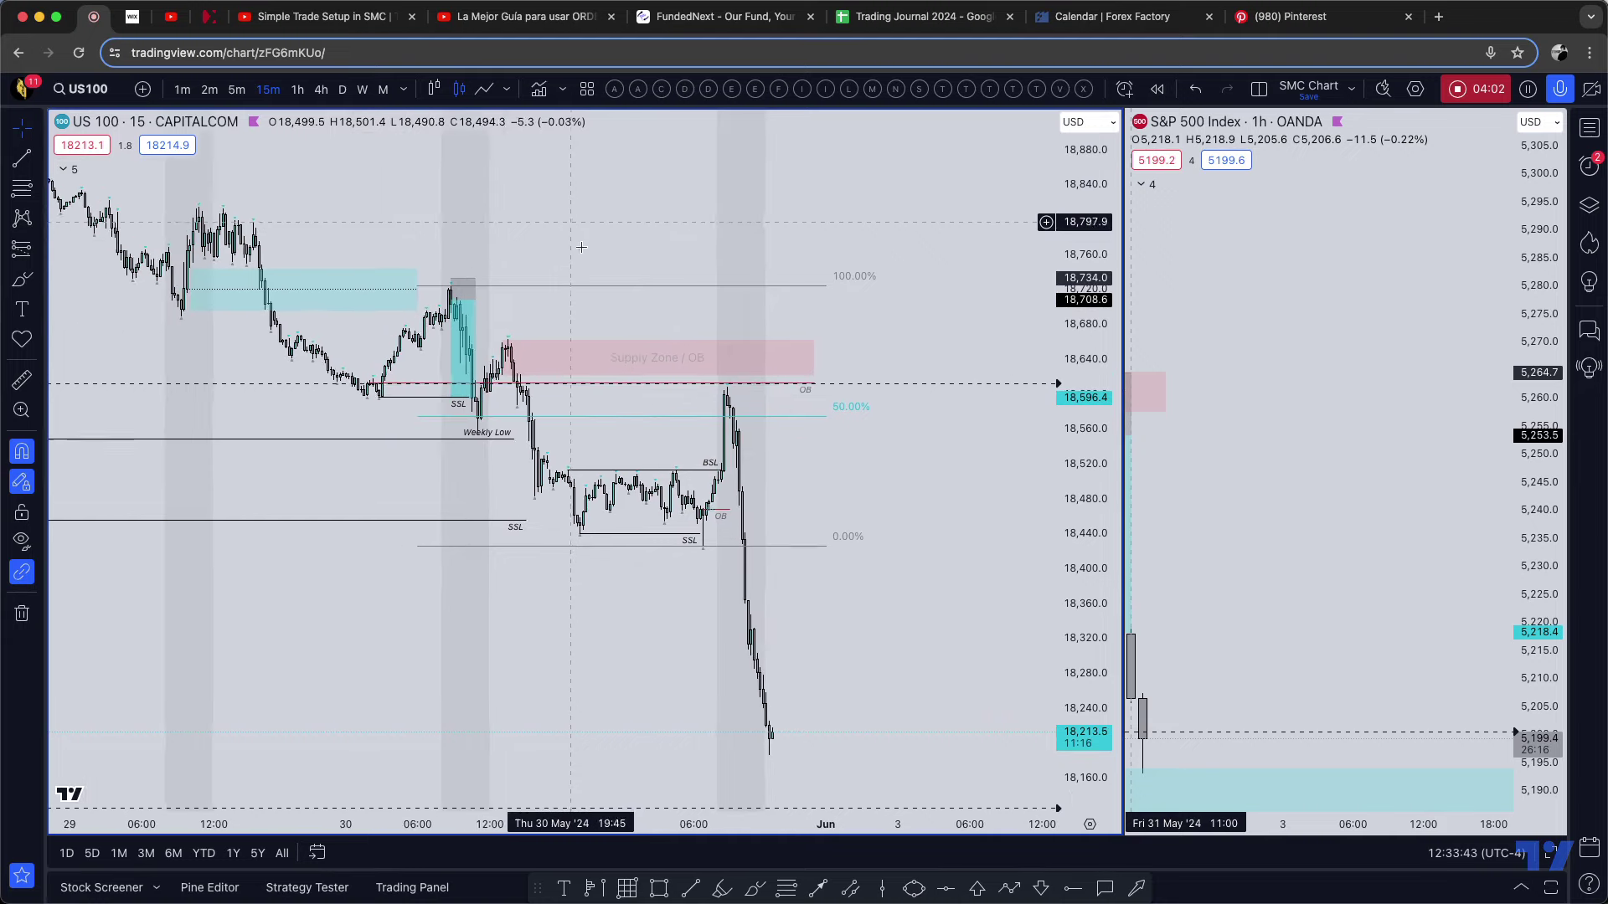
- Widen the S&P 500 chart pane again and frame the 1-hour sell-off from the supply zone
click(1140, 387)
drag(1123, 363, 528, 360)
scroll(1253, 288, down, 3)
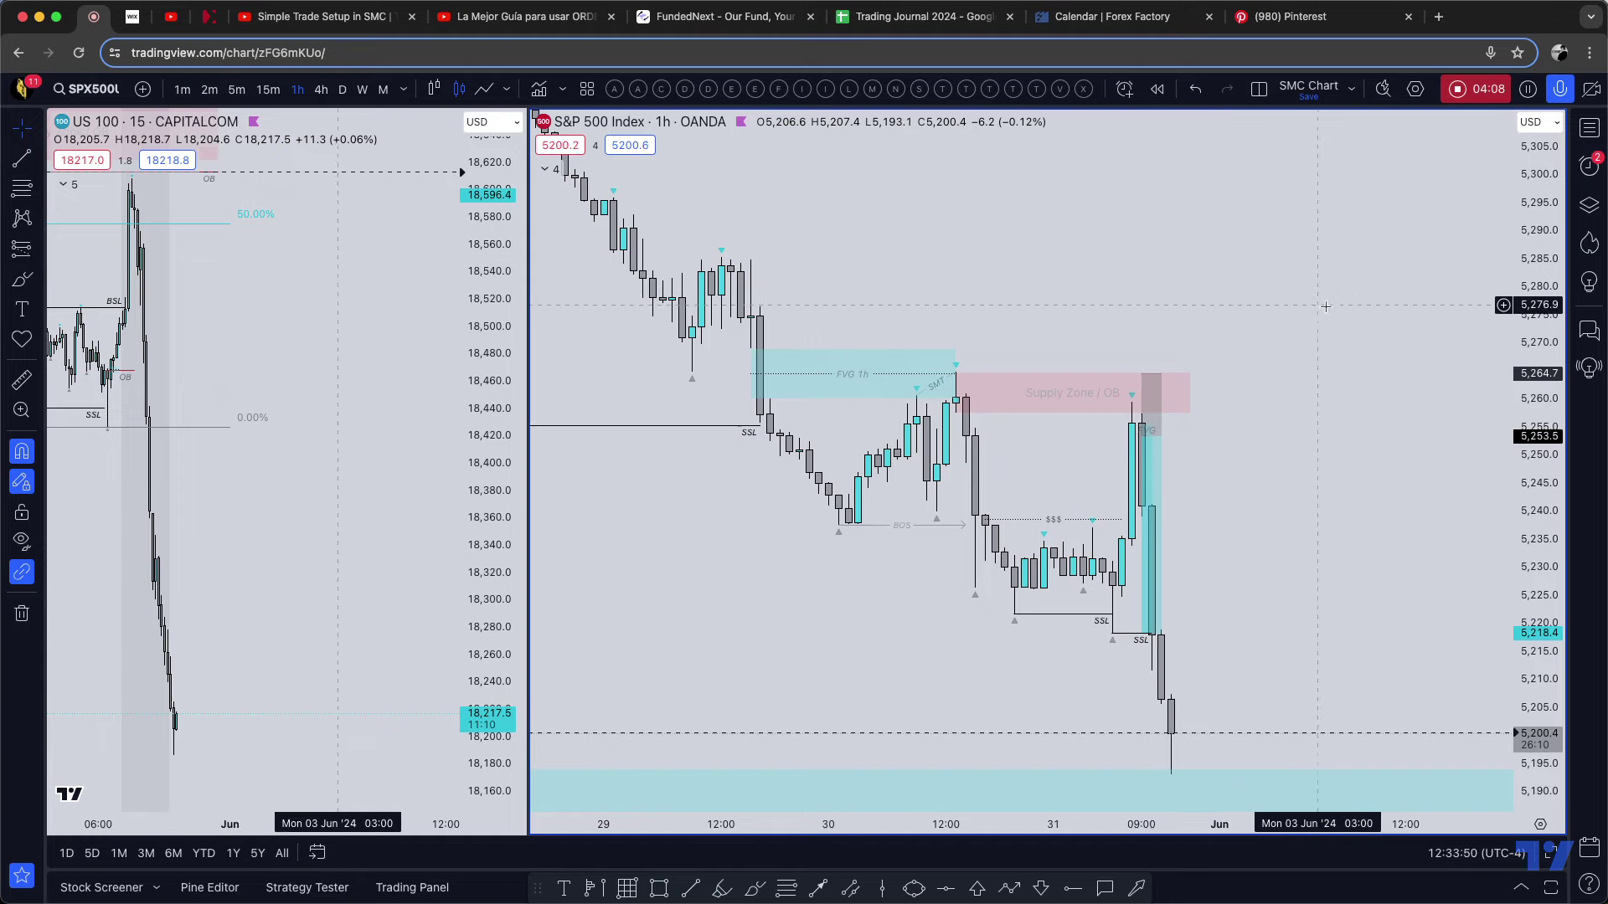
drag(1326, 306, 1260, 290)
- Brush a red zigzag over the S&P 500's descending swings, continuing from the supply zone down into the lower teal zone
click(756, 889)
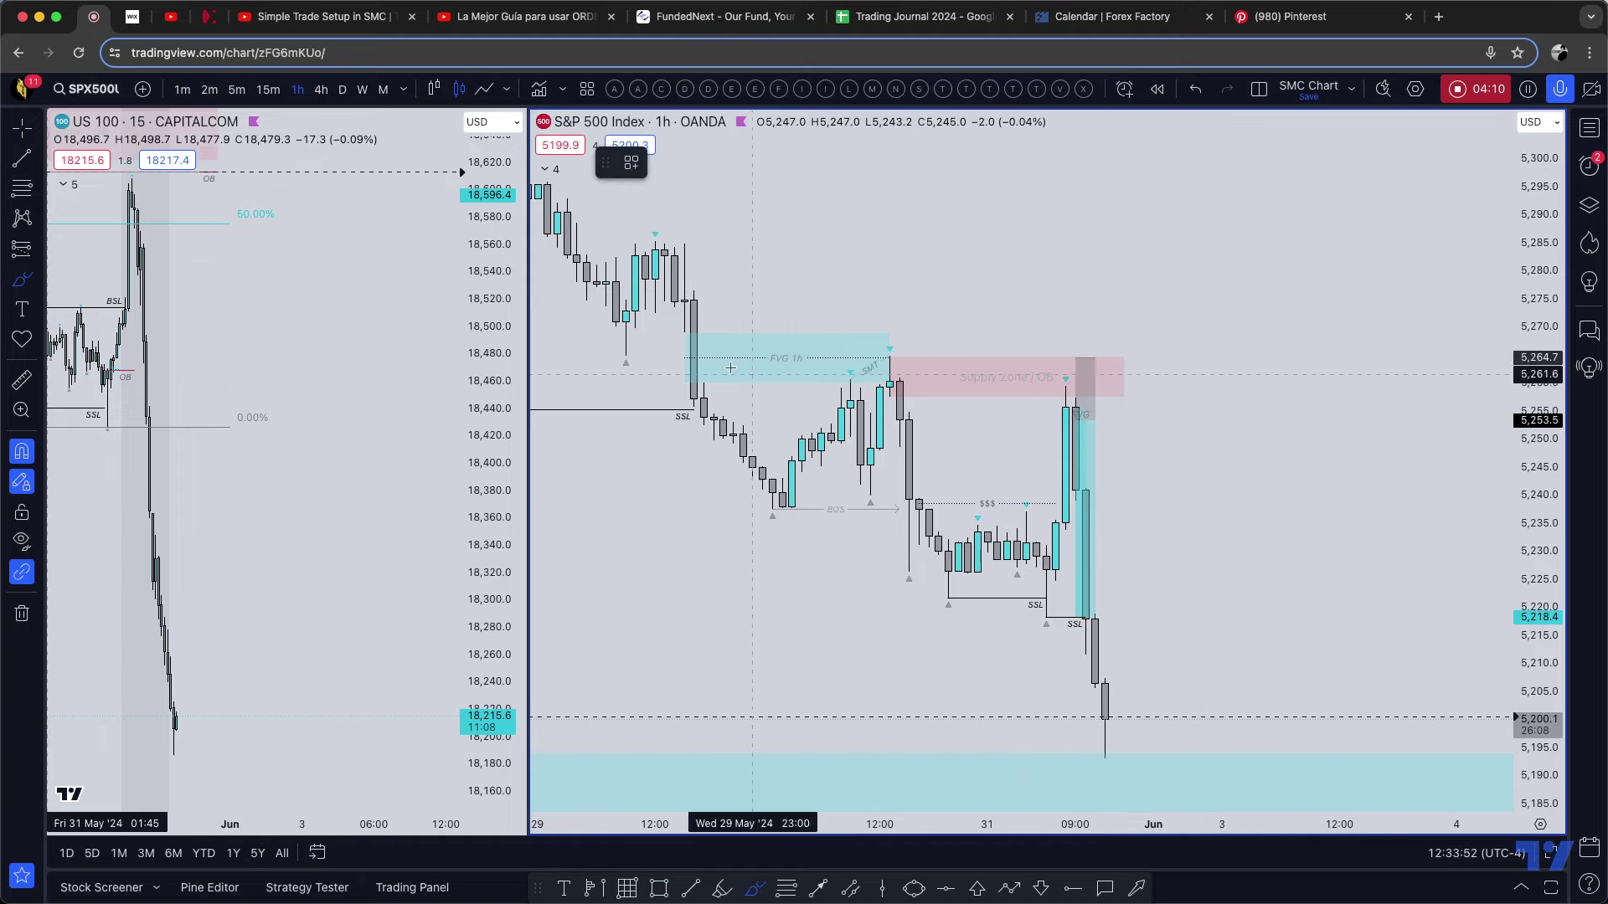
mouse_move(656, 241)
mouse_down()
mouse_move(781, 502)
mouse_move(850, 400)
mouse_move(994, 622)
mouse_up()
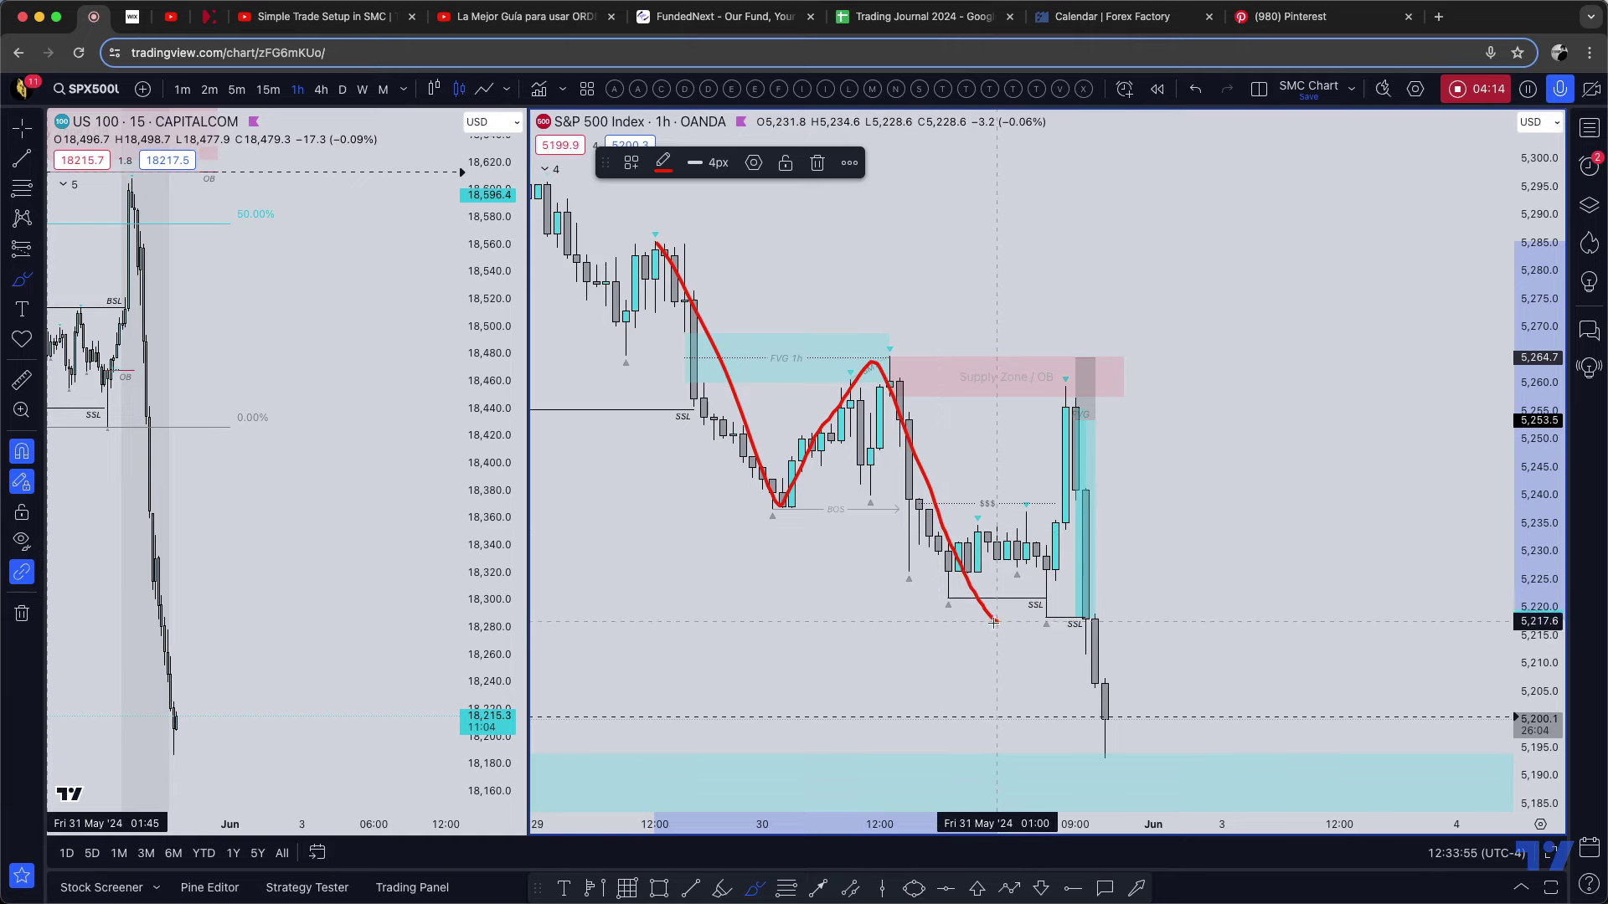
mouse_move(1039, 507)
mouse_down()
mouse_move(1076, 373)
mouse_move(1262, 766)
mouse_up()
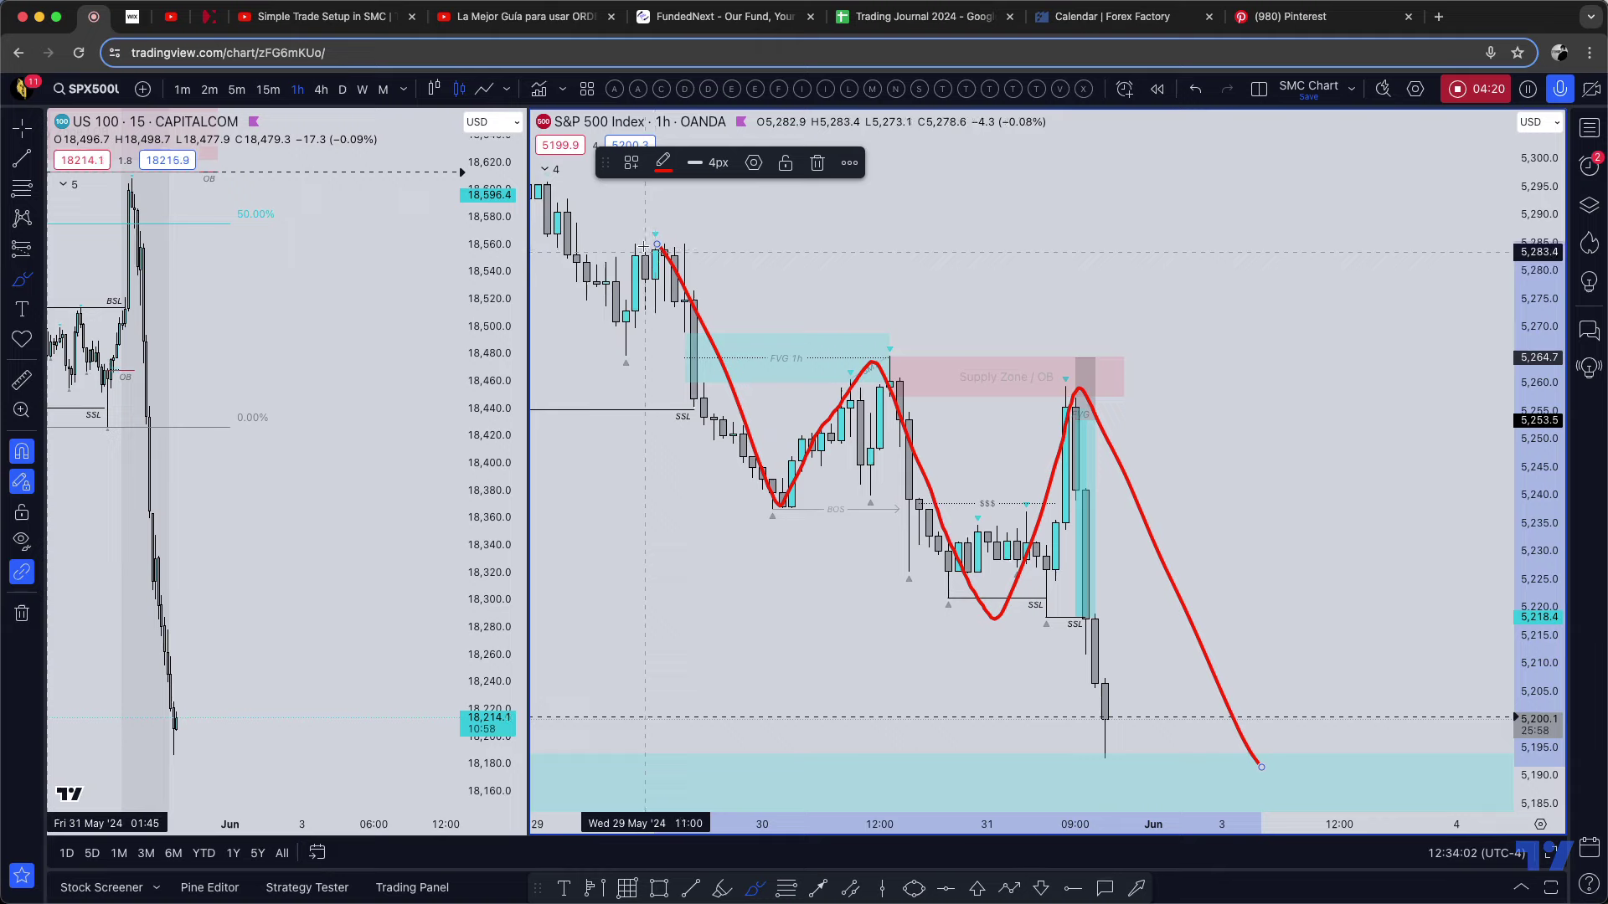
- Brush red horizontal strokes across the S&P 500's swing highs and swing lows to mark the bearish structure levels
drag(651, 245, 1115, 249)
drag(744, 518, 890, 518)
drag(862, 345, 1008, 352)
drag(1143, 353, 1242, 356)
drag(934, 613, 1251, 613)
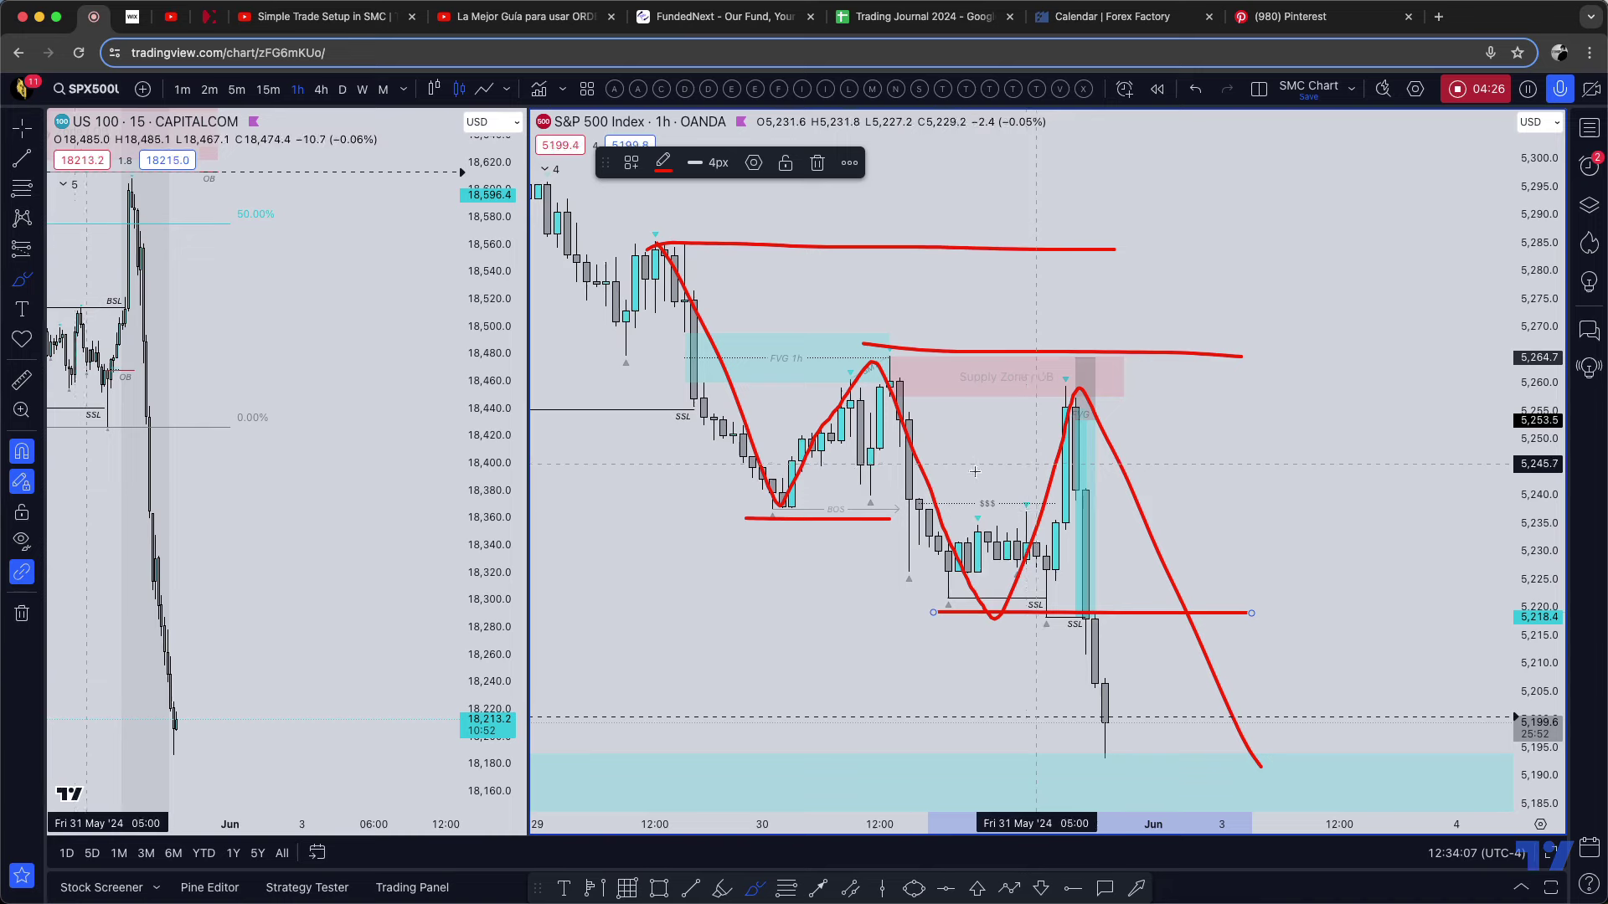
- Brush a midline across the last swing range at about 5,243 and write a letter P above it
mouse_move(902, 453)
mouse_down()
mouse_move(1005, 478)
mouse_move(1300, 476)
mouse_up()
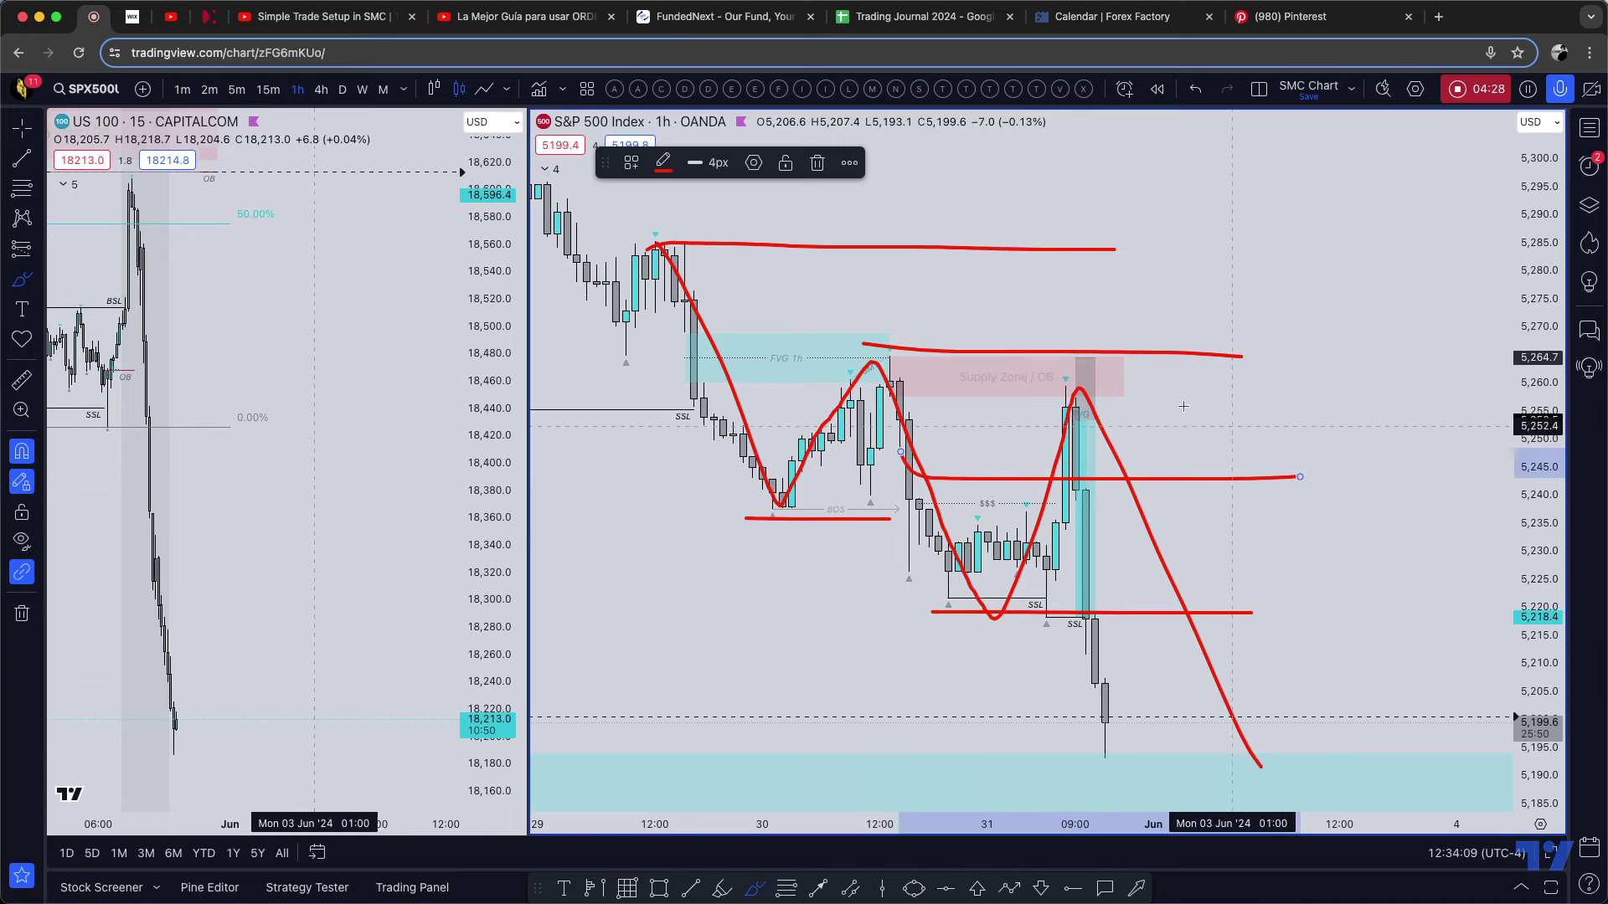
drag(1172, 381, 1192, 477)
mouse_move(1125, 400)
mouse_down()
mouse_move(1185, 355)
mouse_move(1172, 422)
mouse_up()
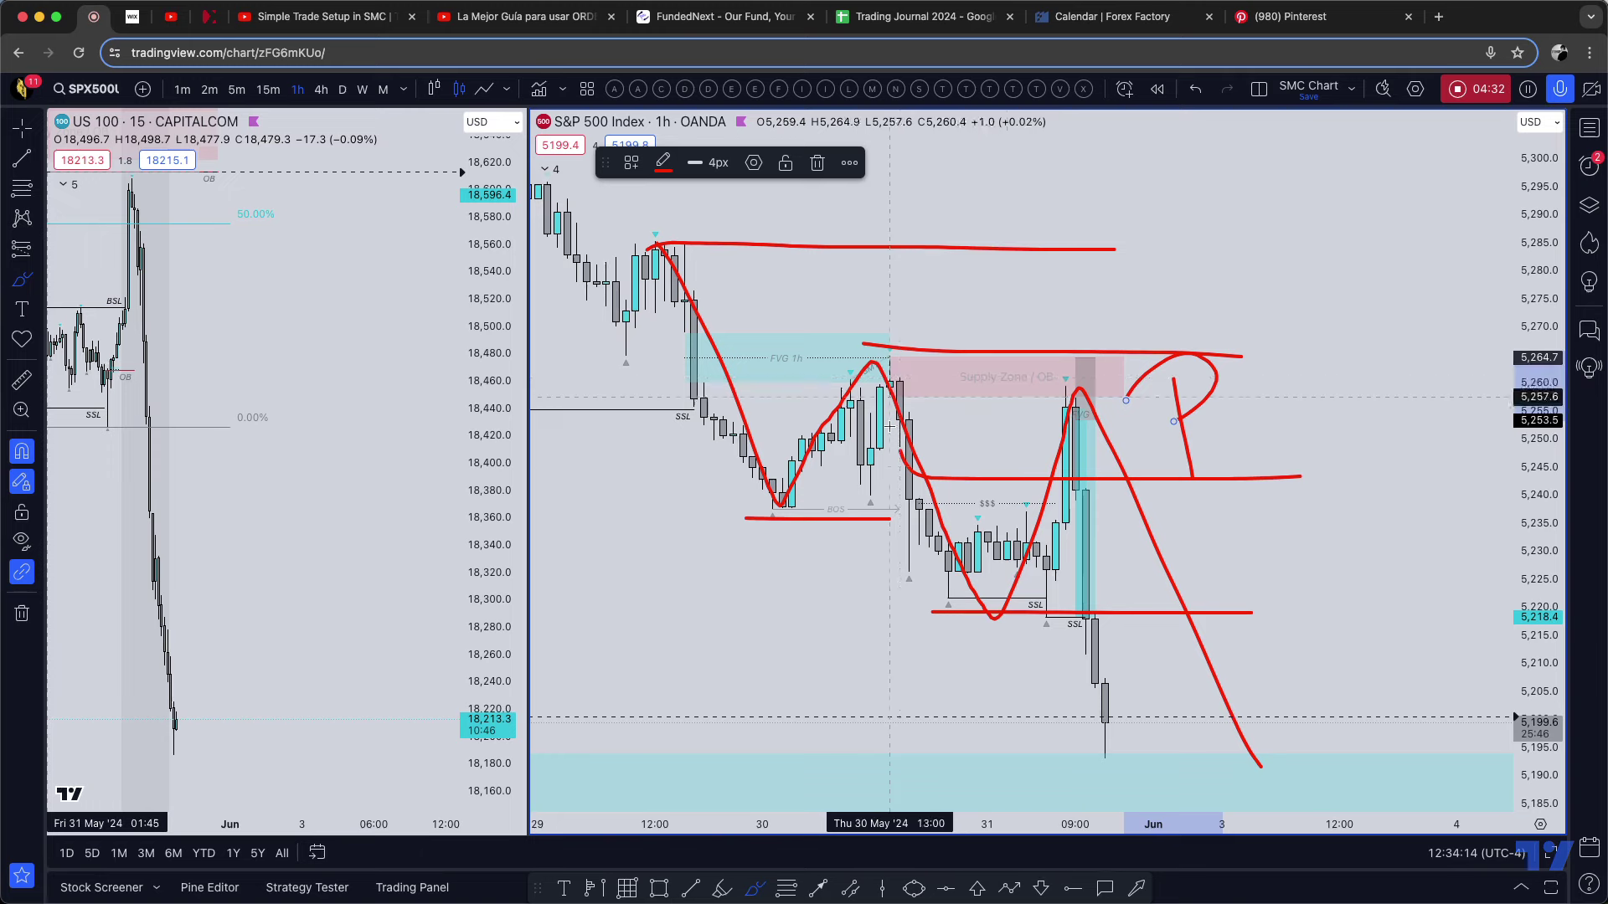
- Undo all the red brush strokes on the S&P 500 chart
click(1196, 91)
click(1195, 90)
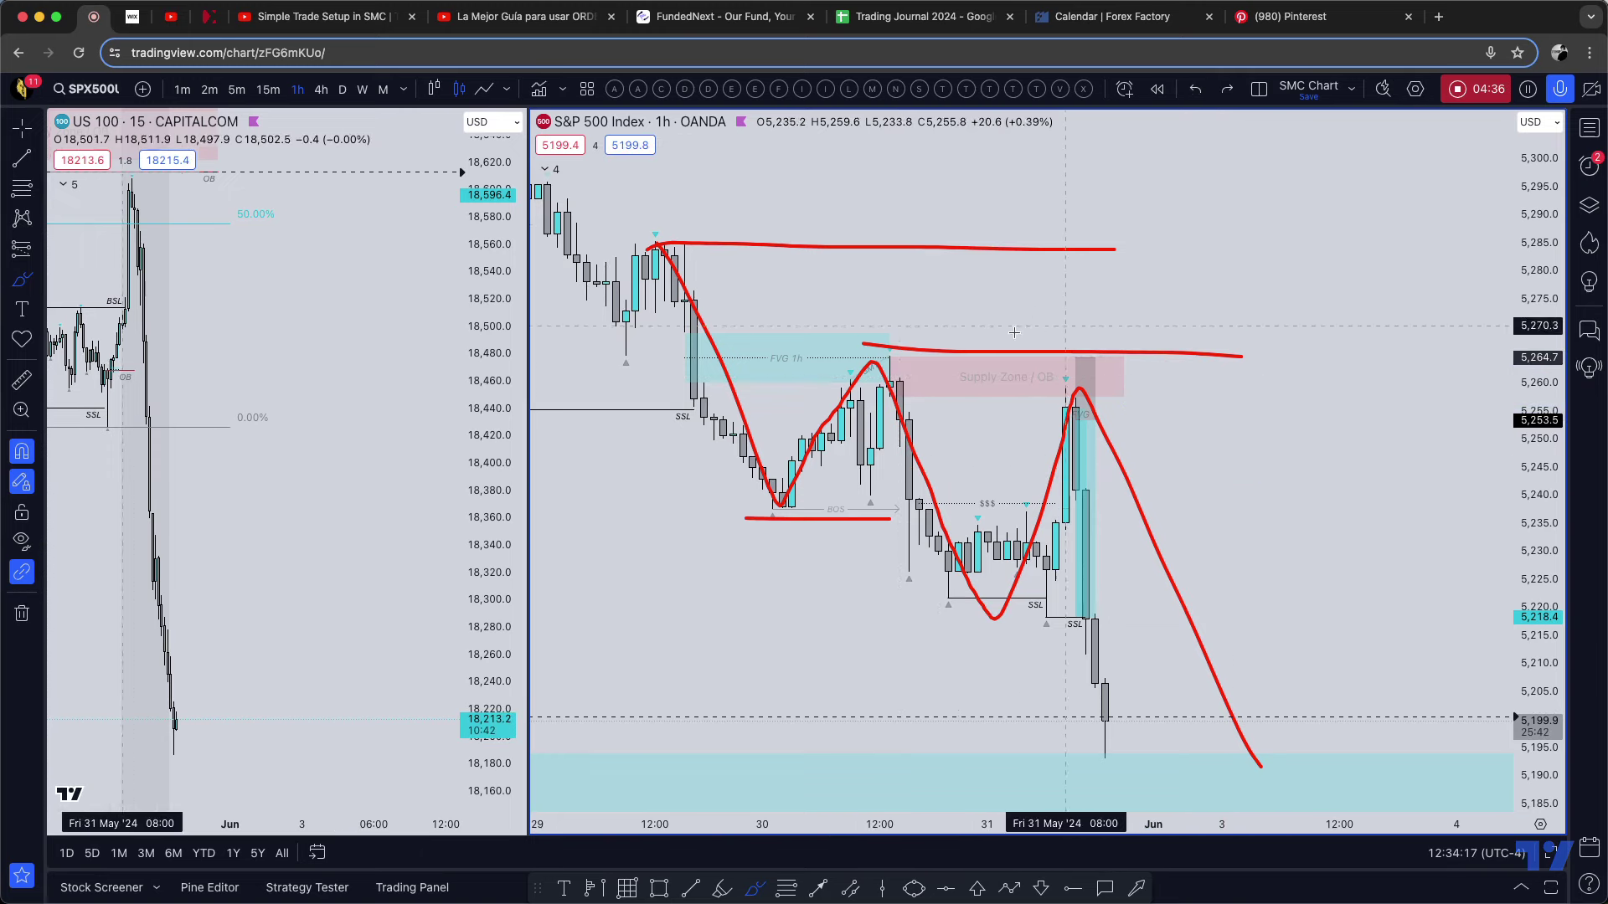
click(1196, 91)
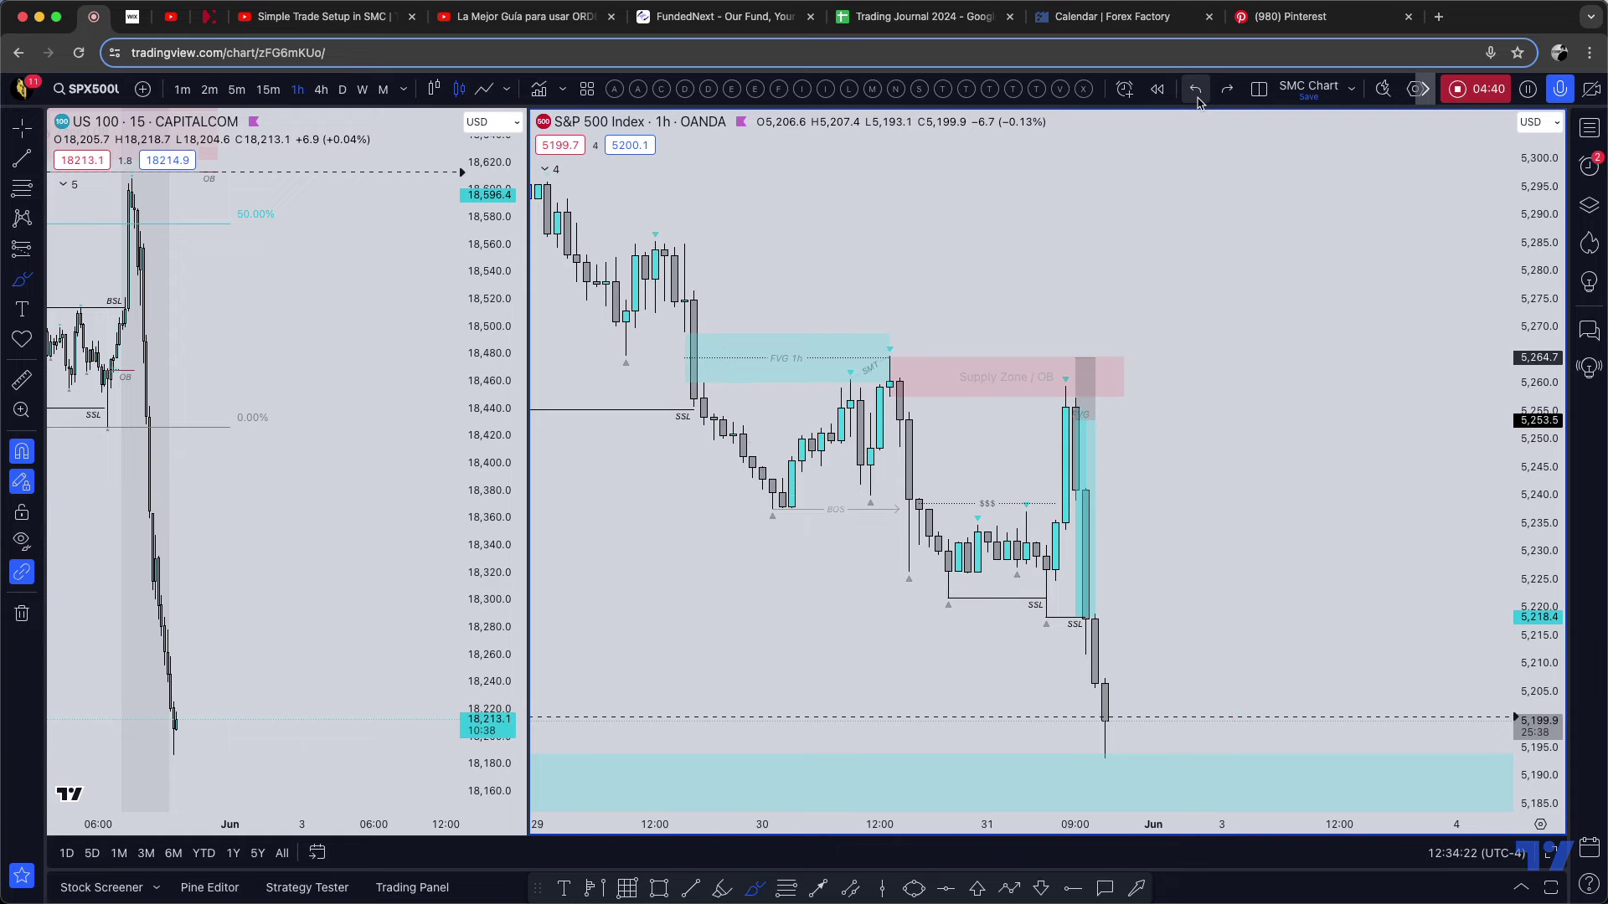
- Widen the S&P 500 chart pane further, check the 15-minute timeframe and return to the 1-hour timeframe
drag(1271, 377, 1444, 385)
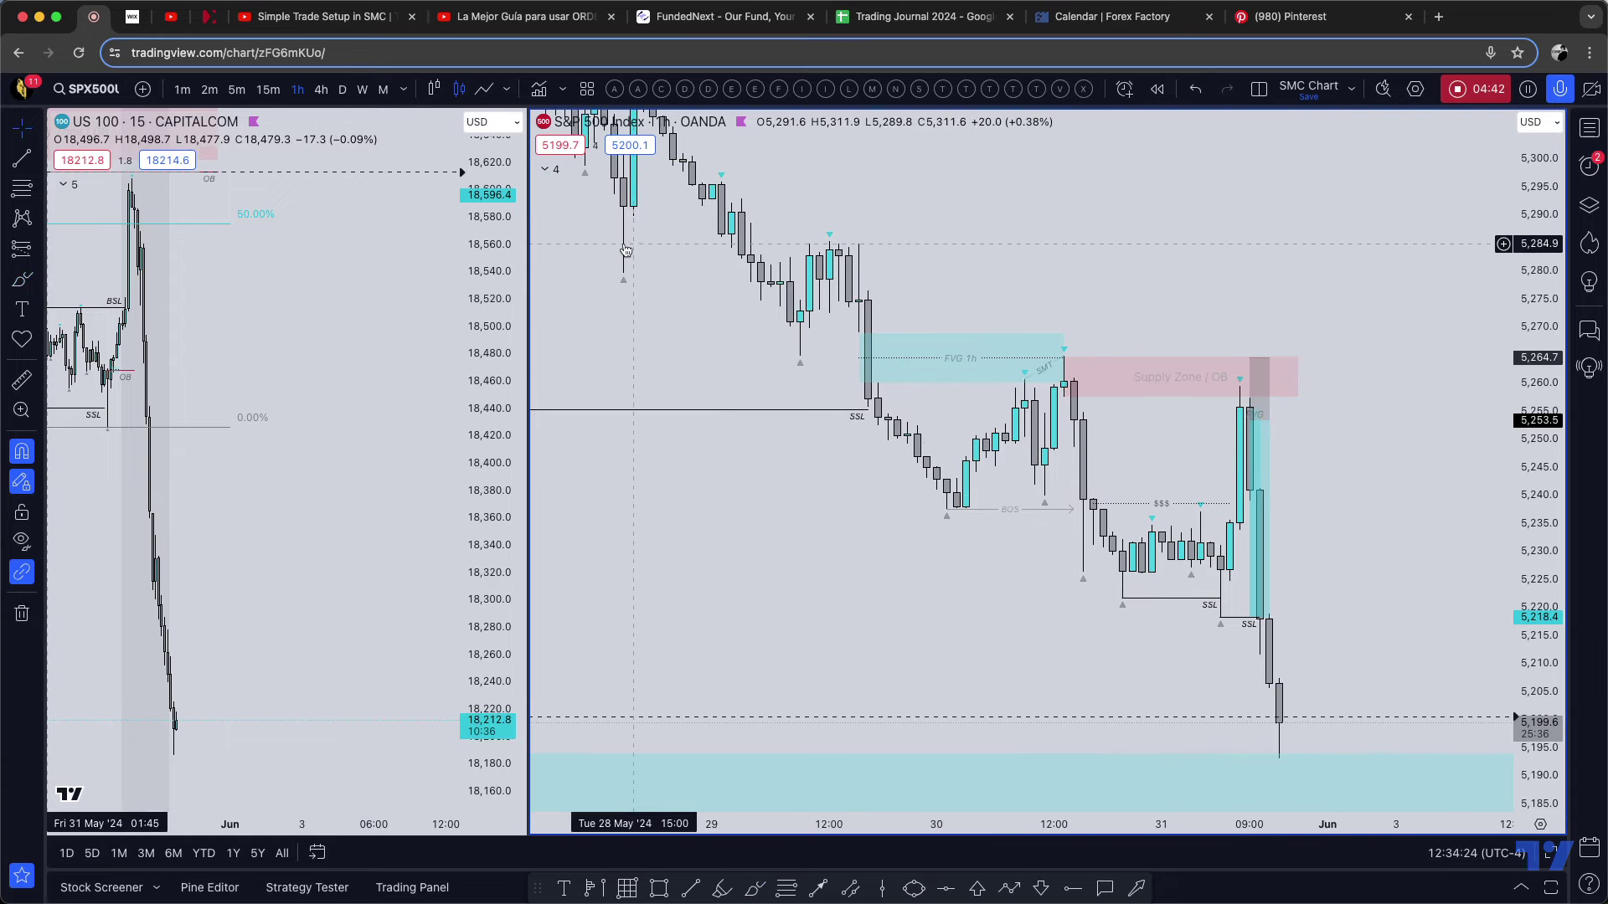
drag(528, 284, 437, 292)
scroll(1100, 301, up, 5)
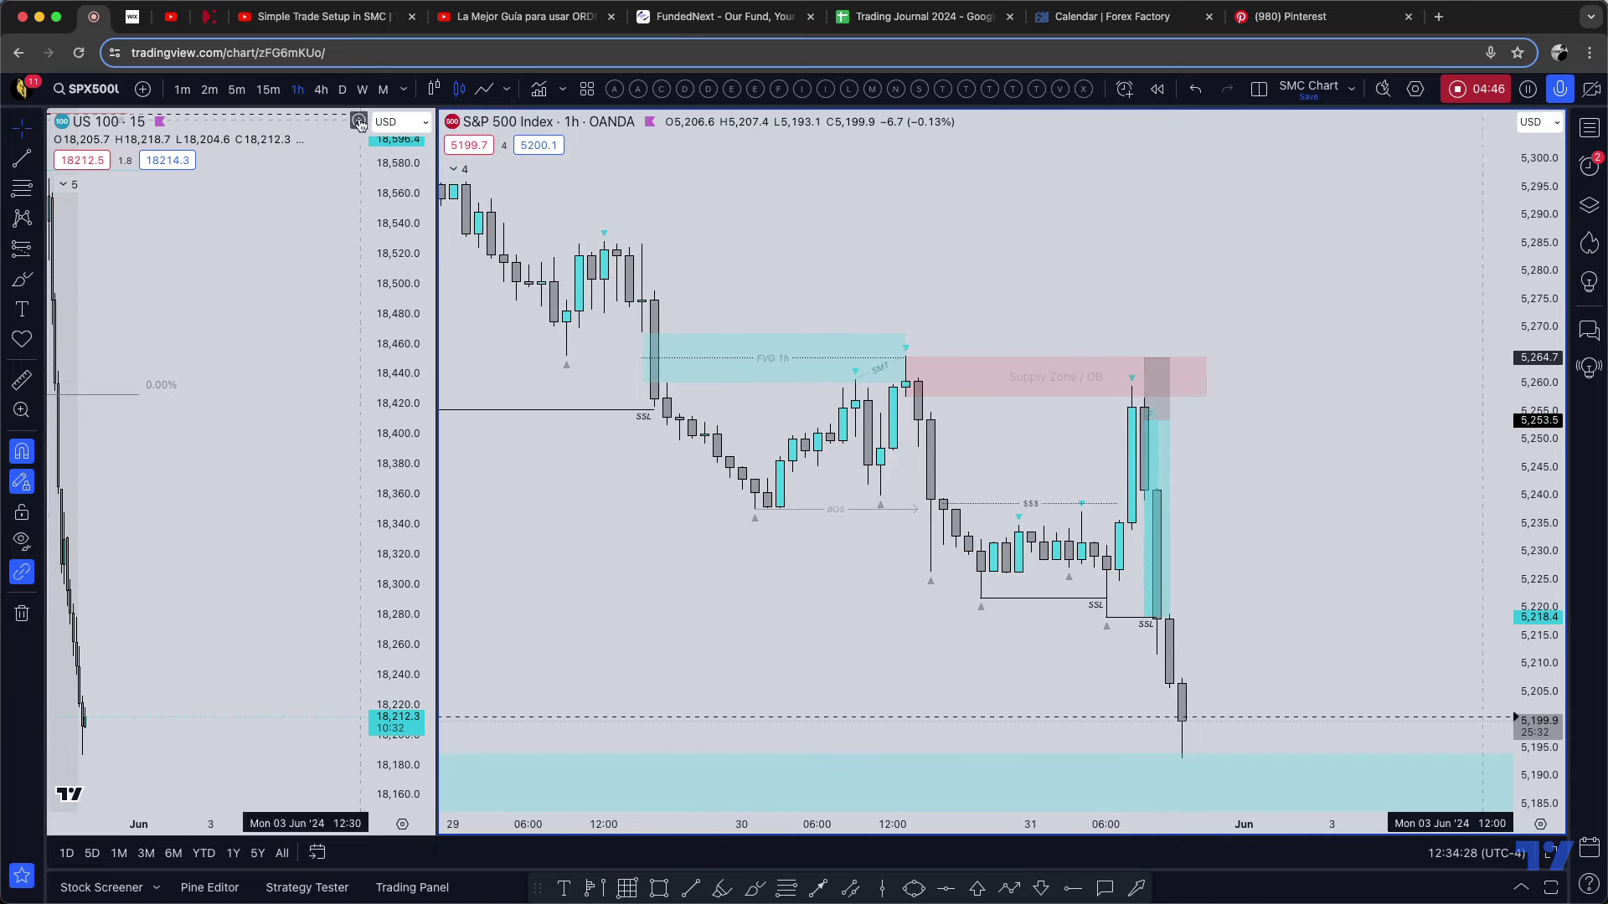
click(272, 91)
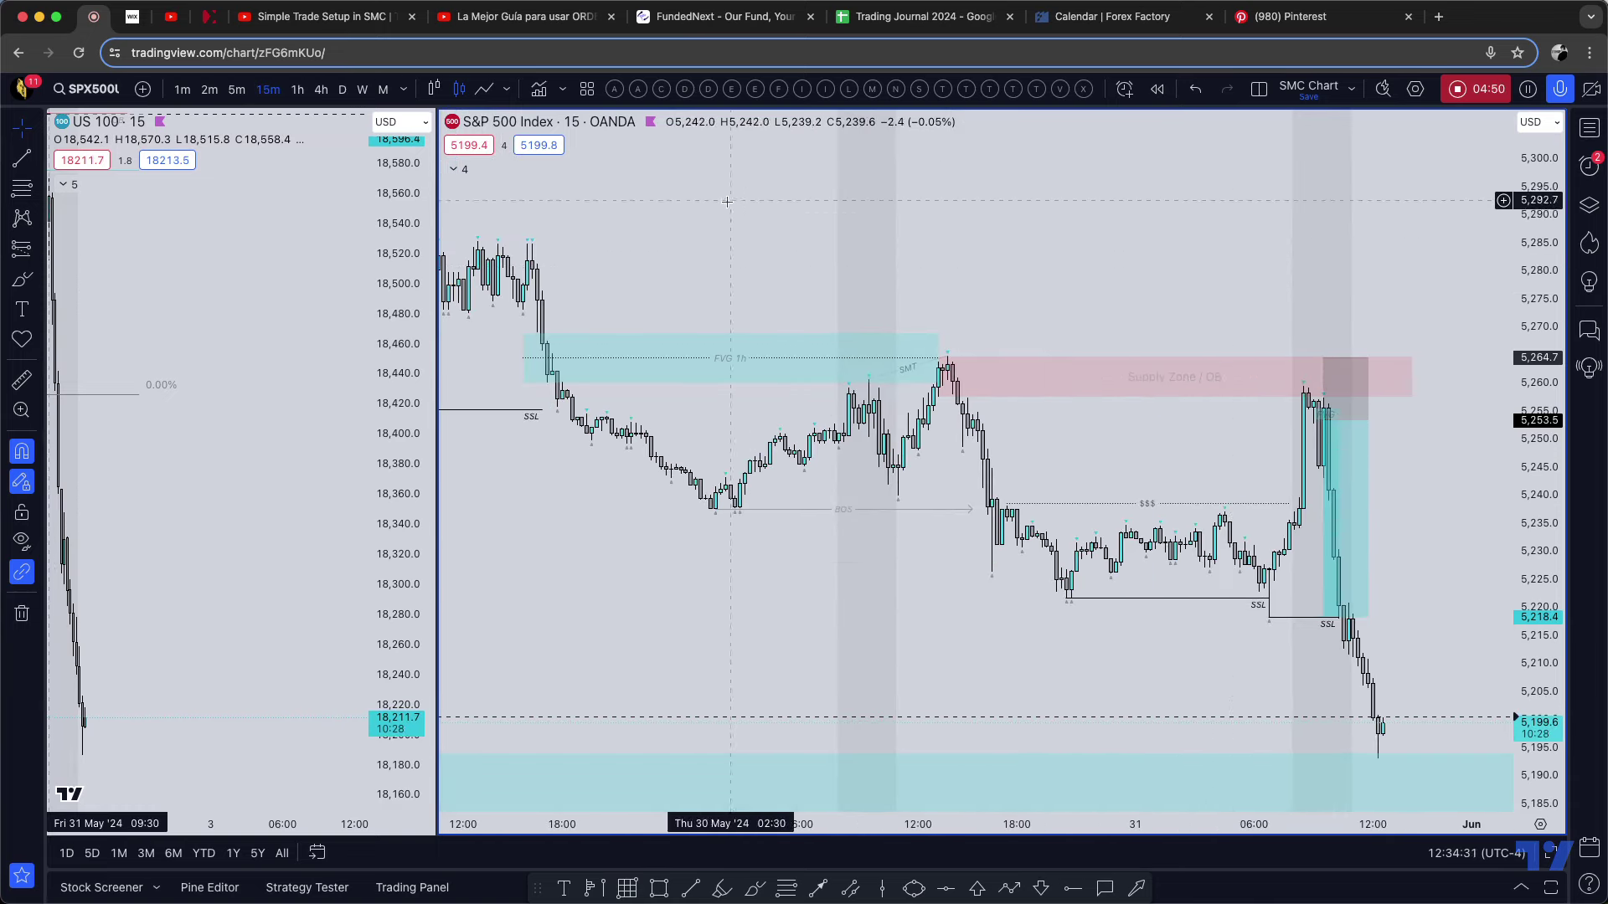
click(297, 90)
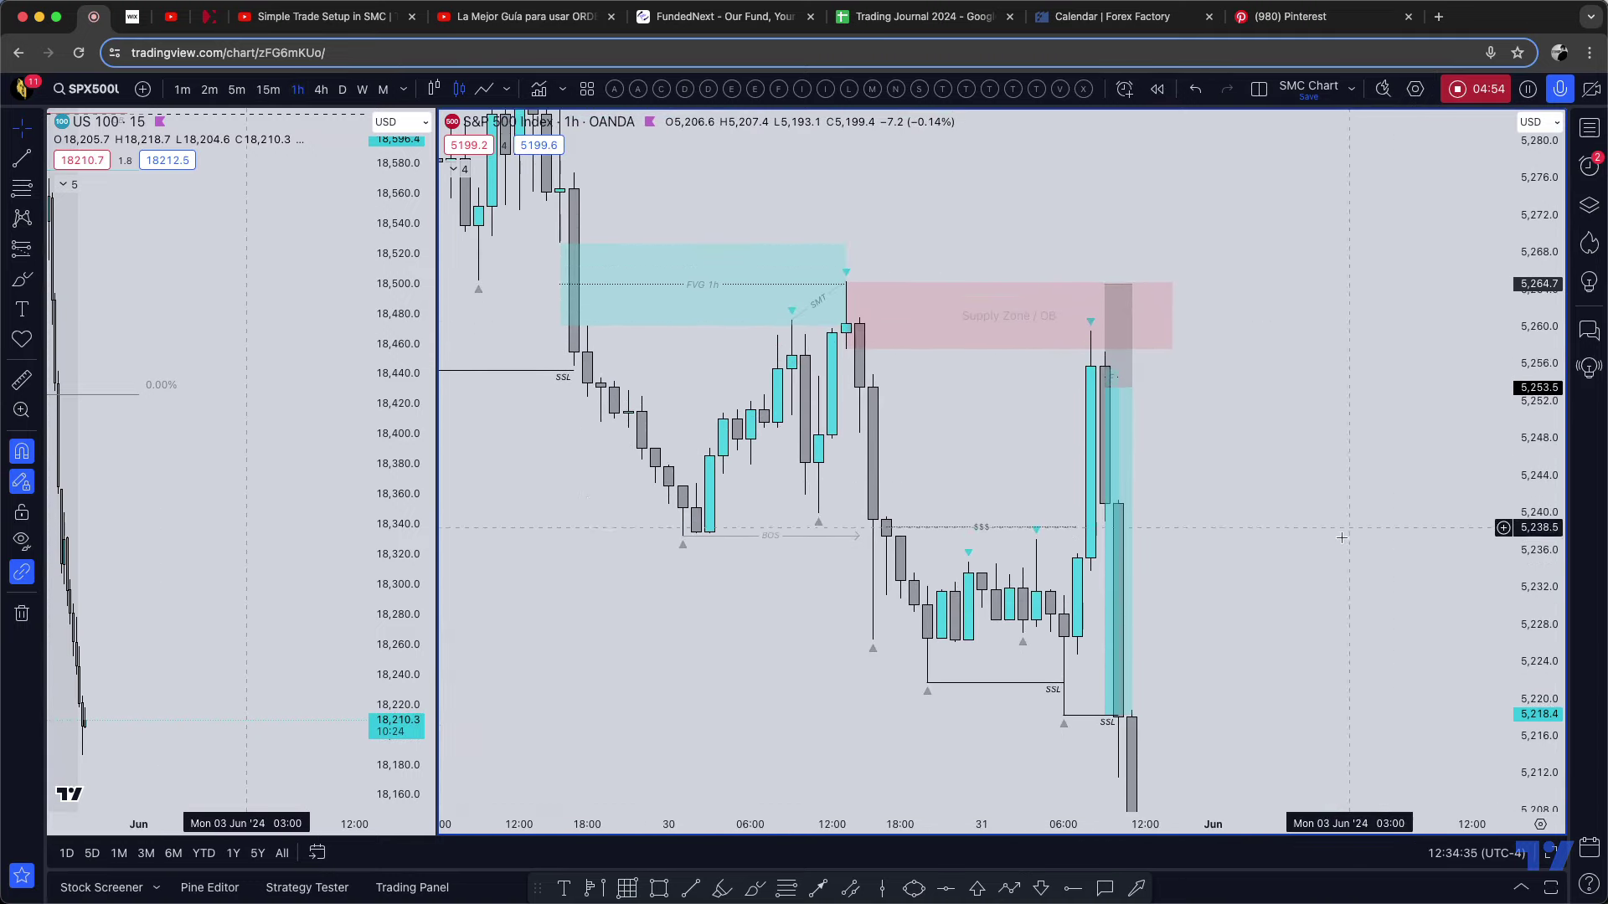
- Draw a rectangle over the S&P 500 price gap below the supply zone, from about 5,248 to 5,240, extending to the 31 May sell-off
click(658, 889)
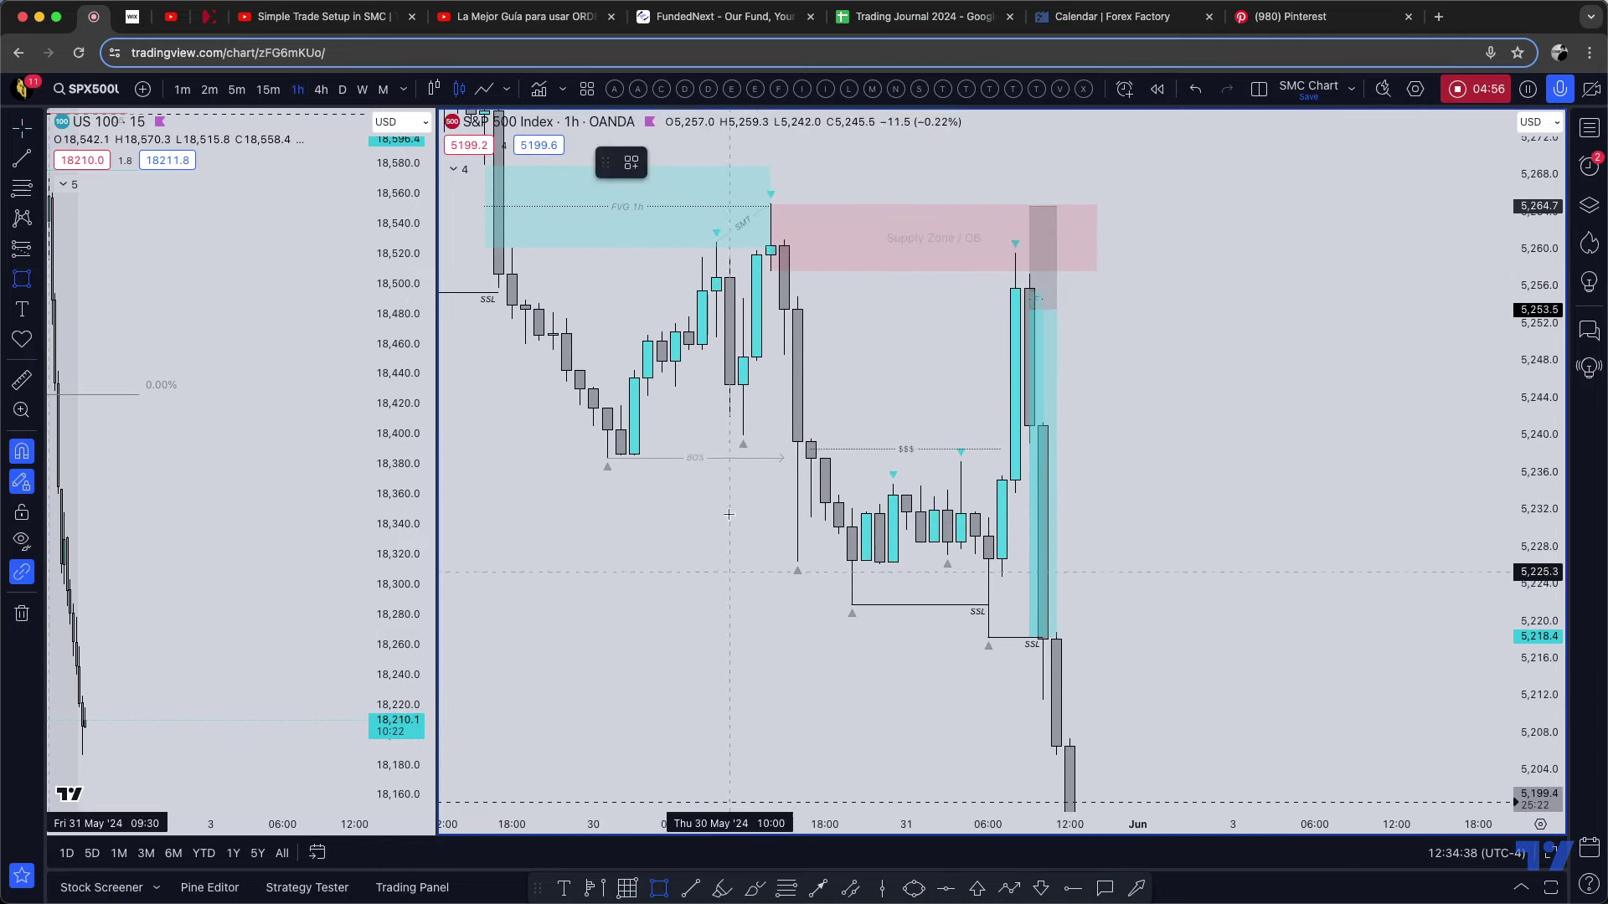
mouse_move(784, 355)
mouse_down()
mouse_move(825, 408)
mouse_move(1056, 439)
mouse_up()
click(1120, 386)
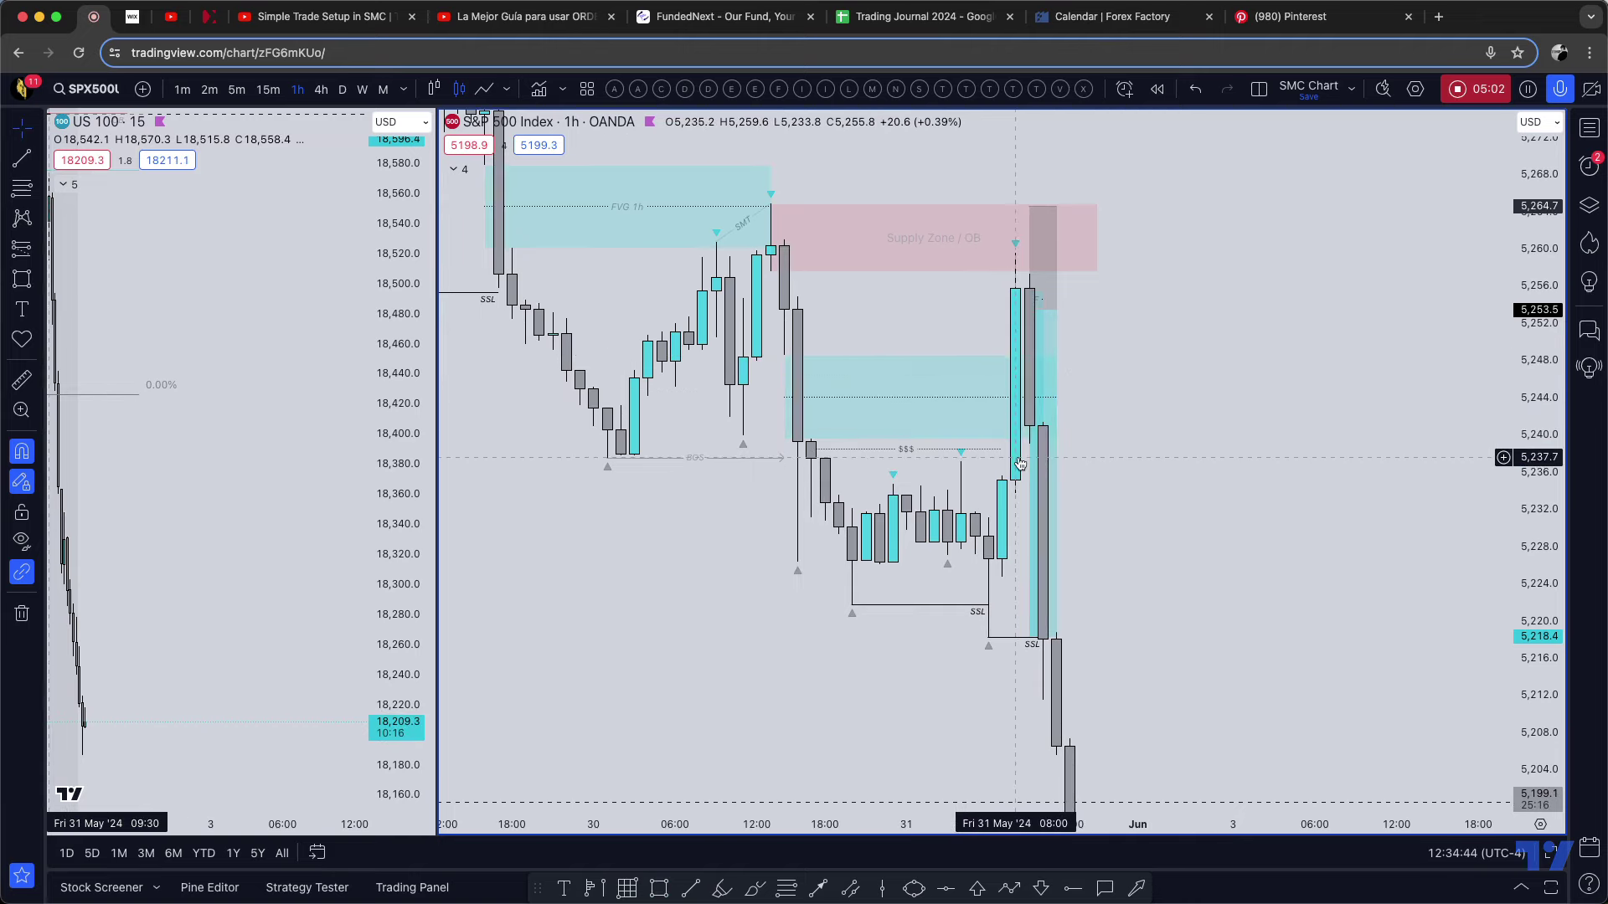
- Check the 31 May USD news events on the Forex Factory calendar and return to the TradingView charts
click(1110, 16)
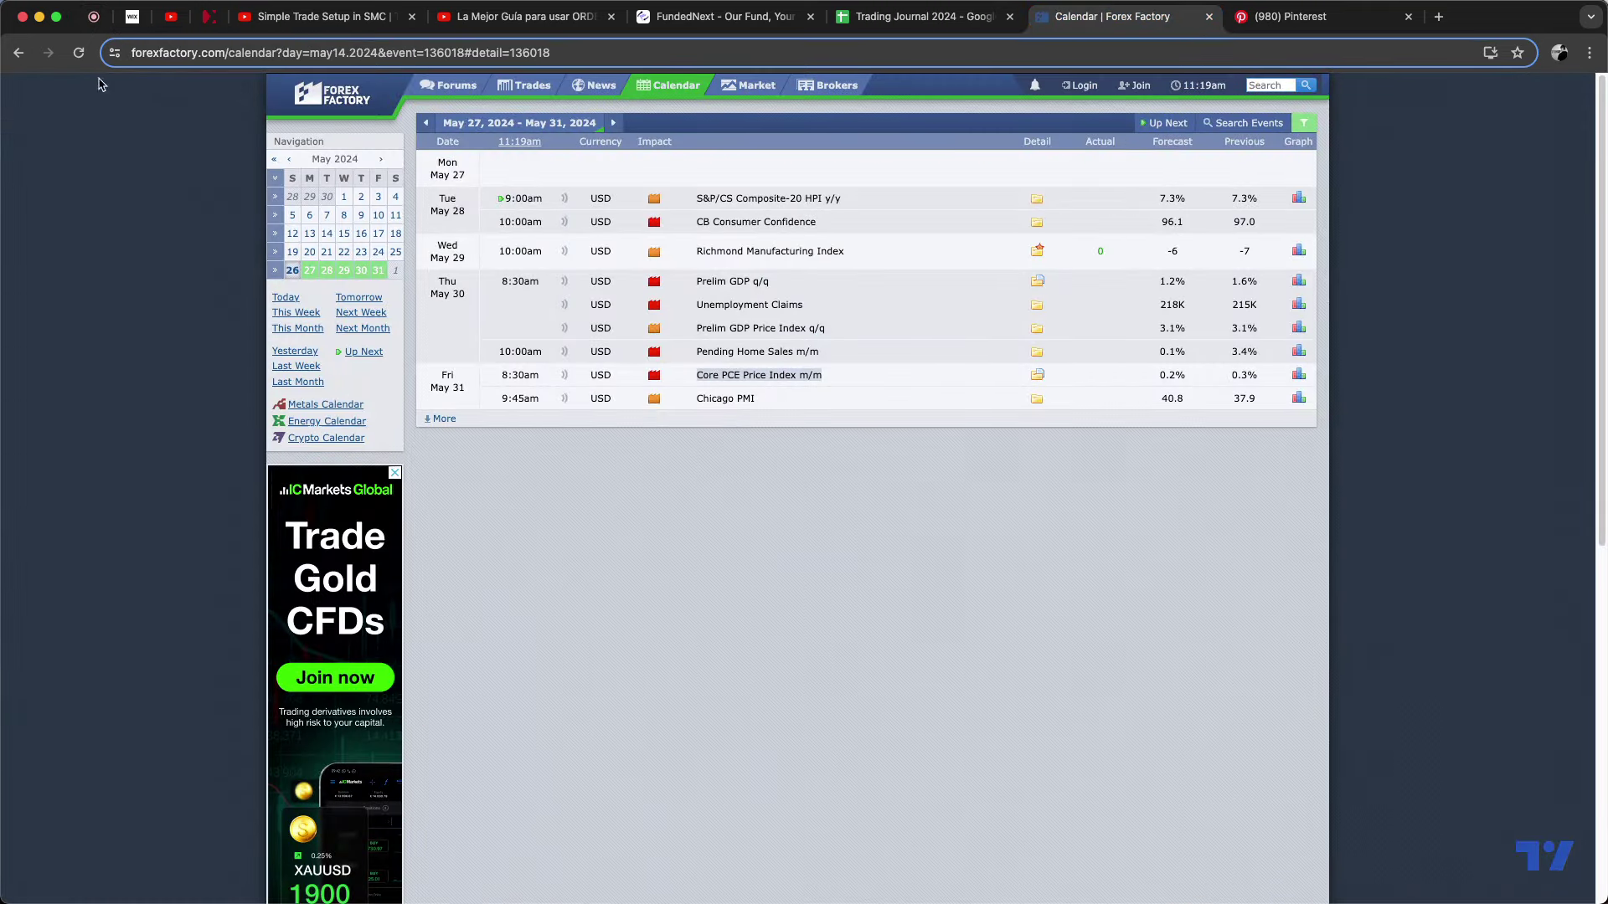
click(93, 17)
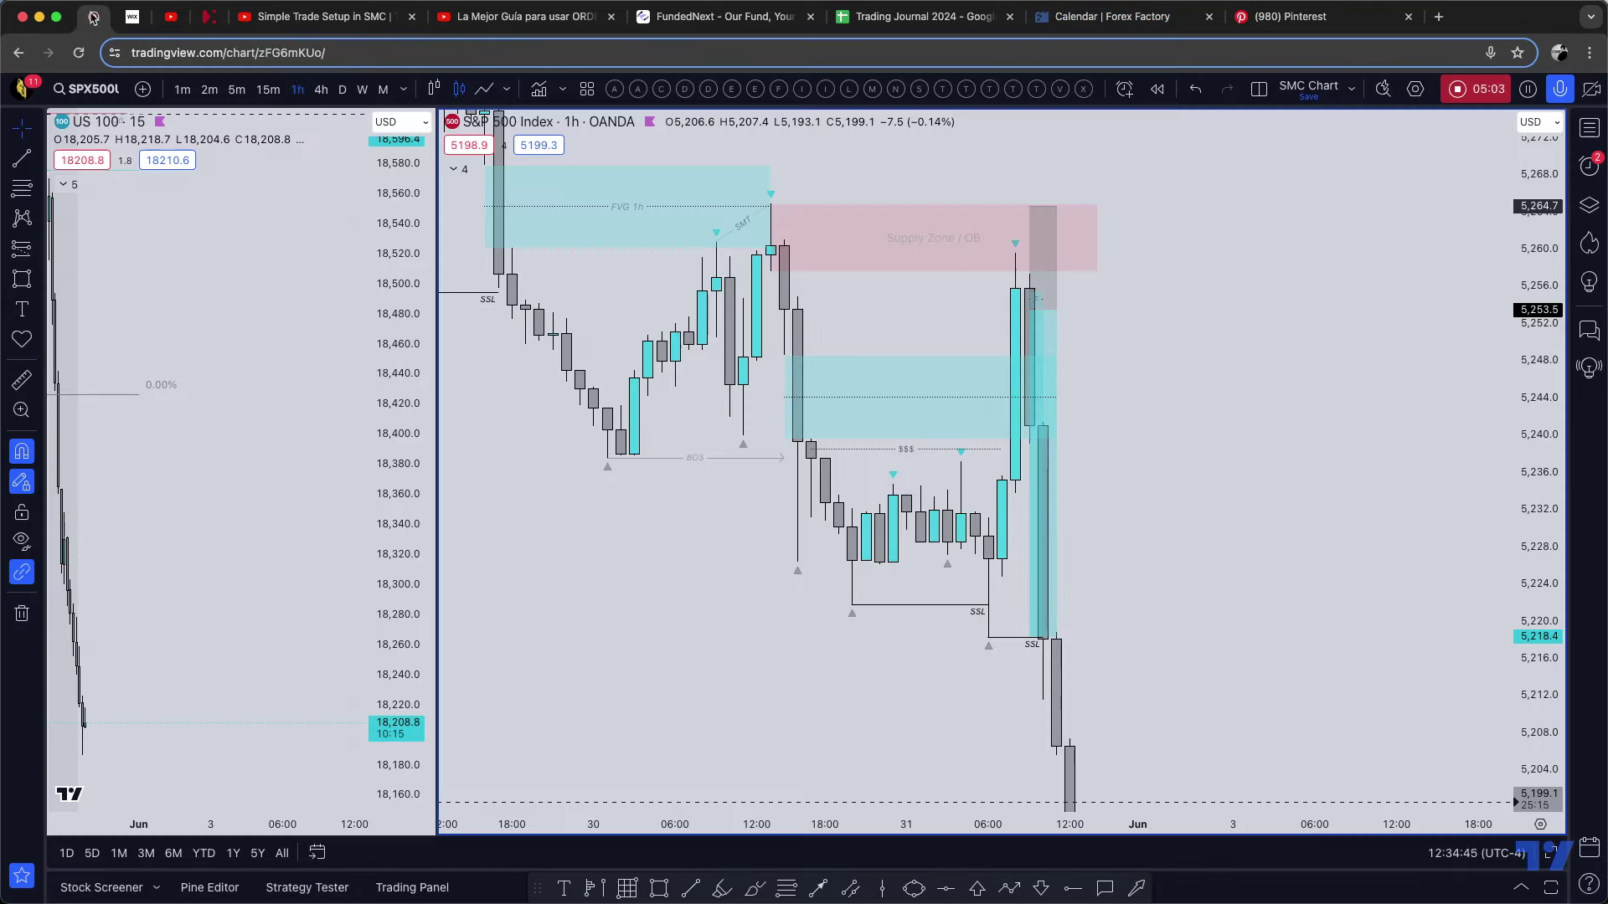
- Switch the S&P 500 chart to the 5-minute timeframe and frame the overnight range and the 31 May spike into supply
click(238, 90)
scroll(1060, 396, down, 3)
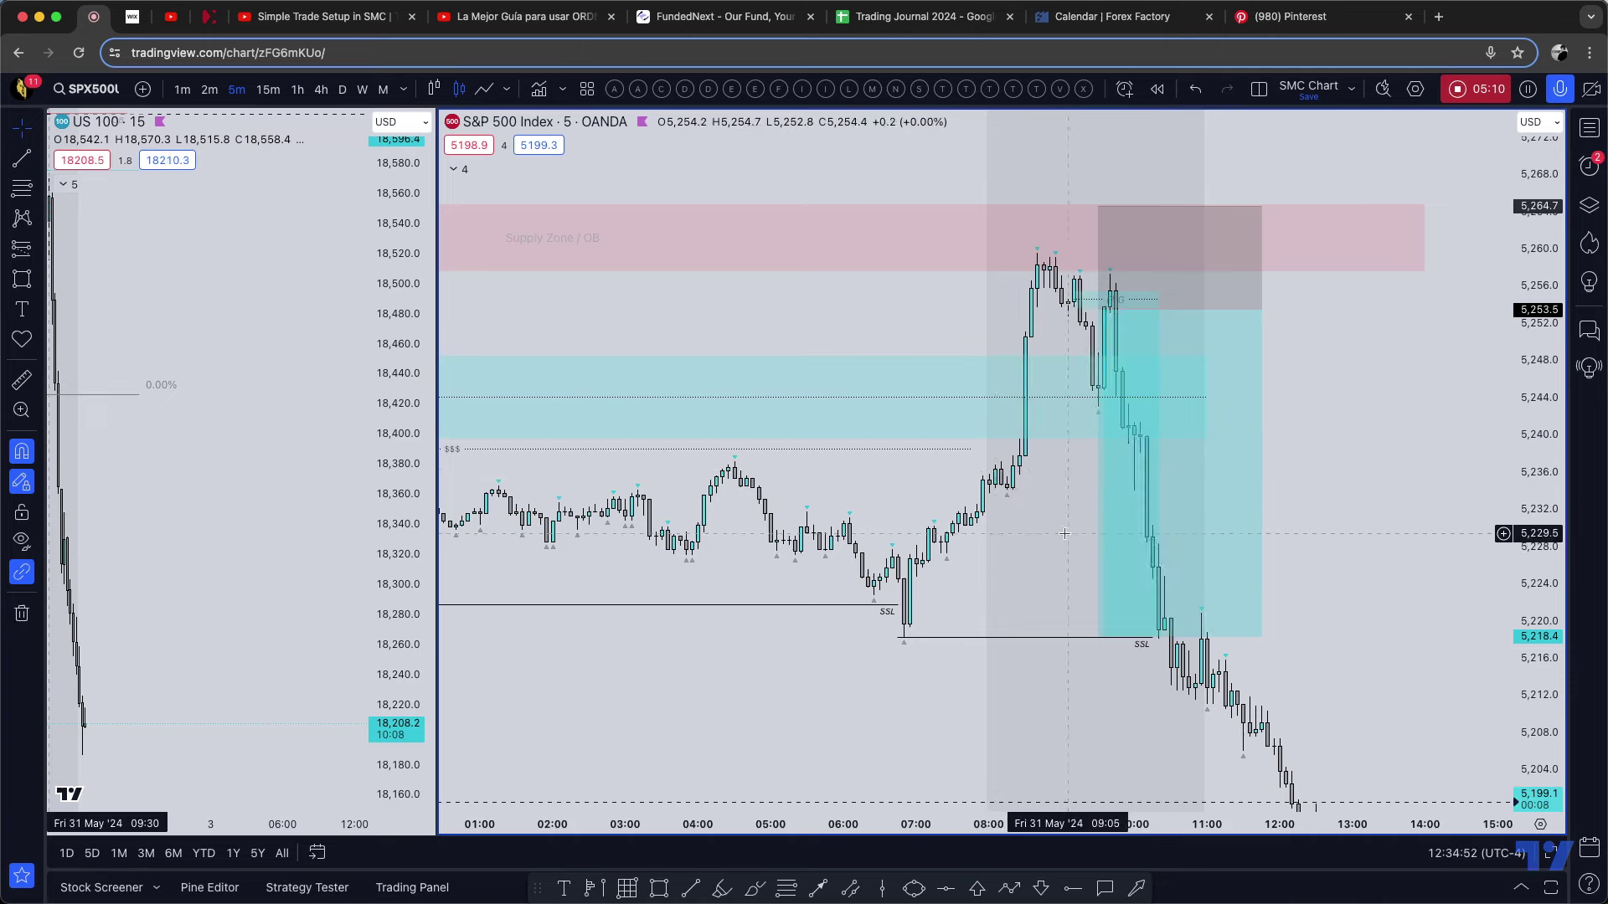
scroll(1123, 467, down, 2)
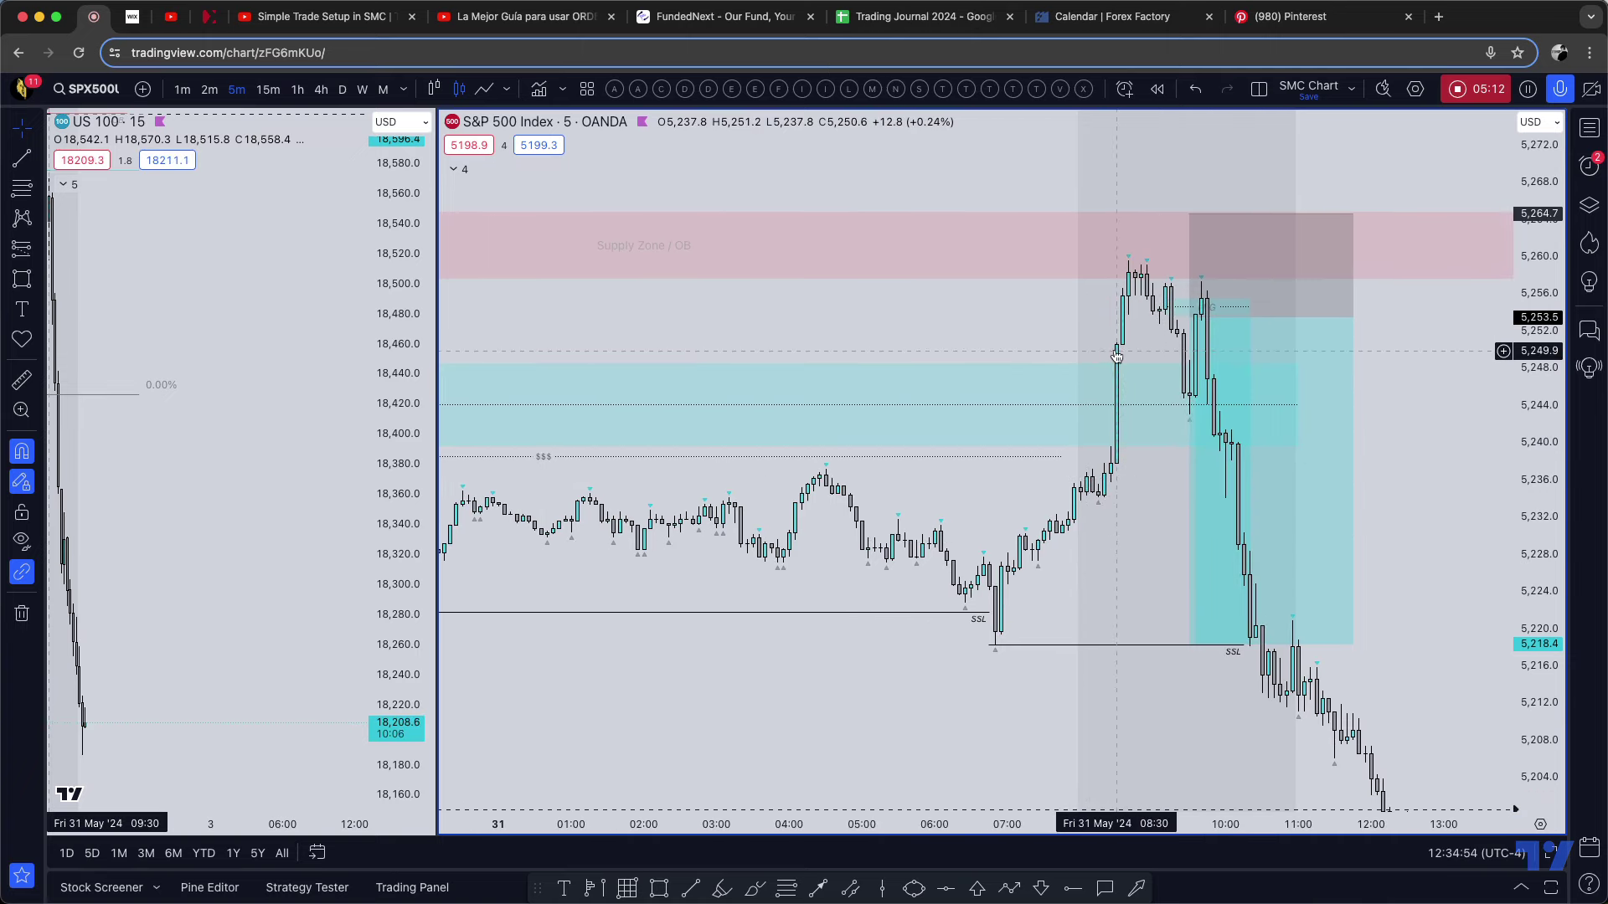
scroll(1122, 368, down, 3)
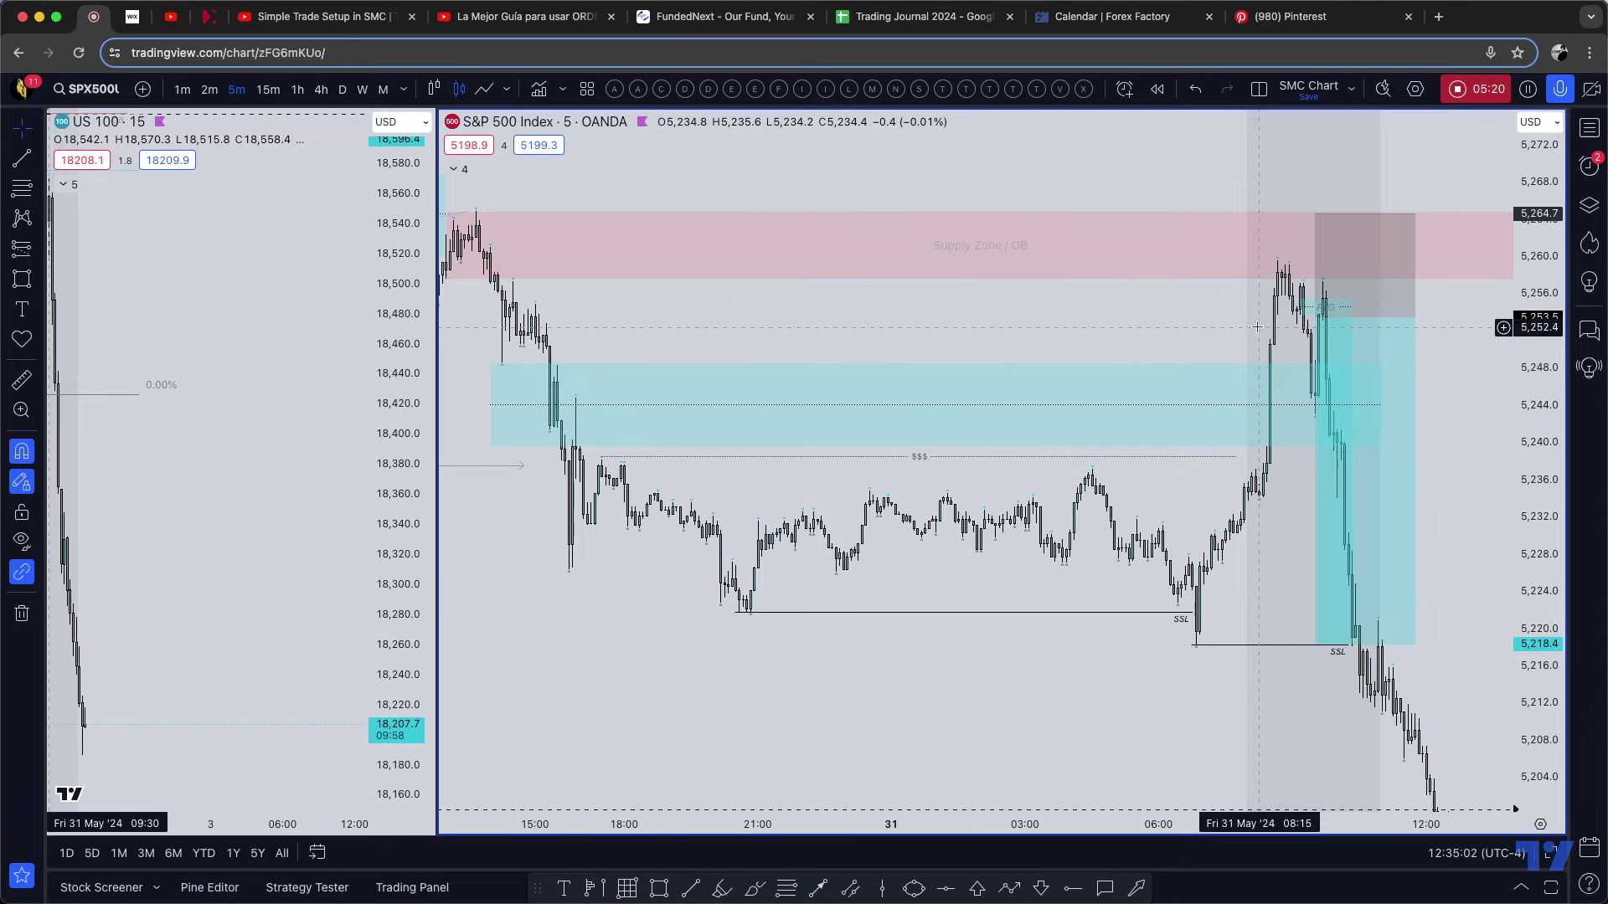
scroll(1254, 326, right, 3)
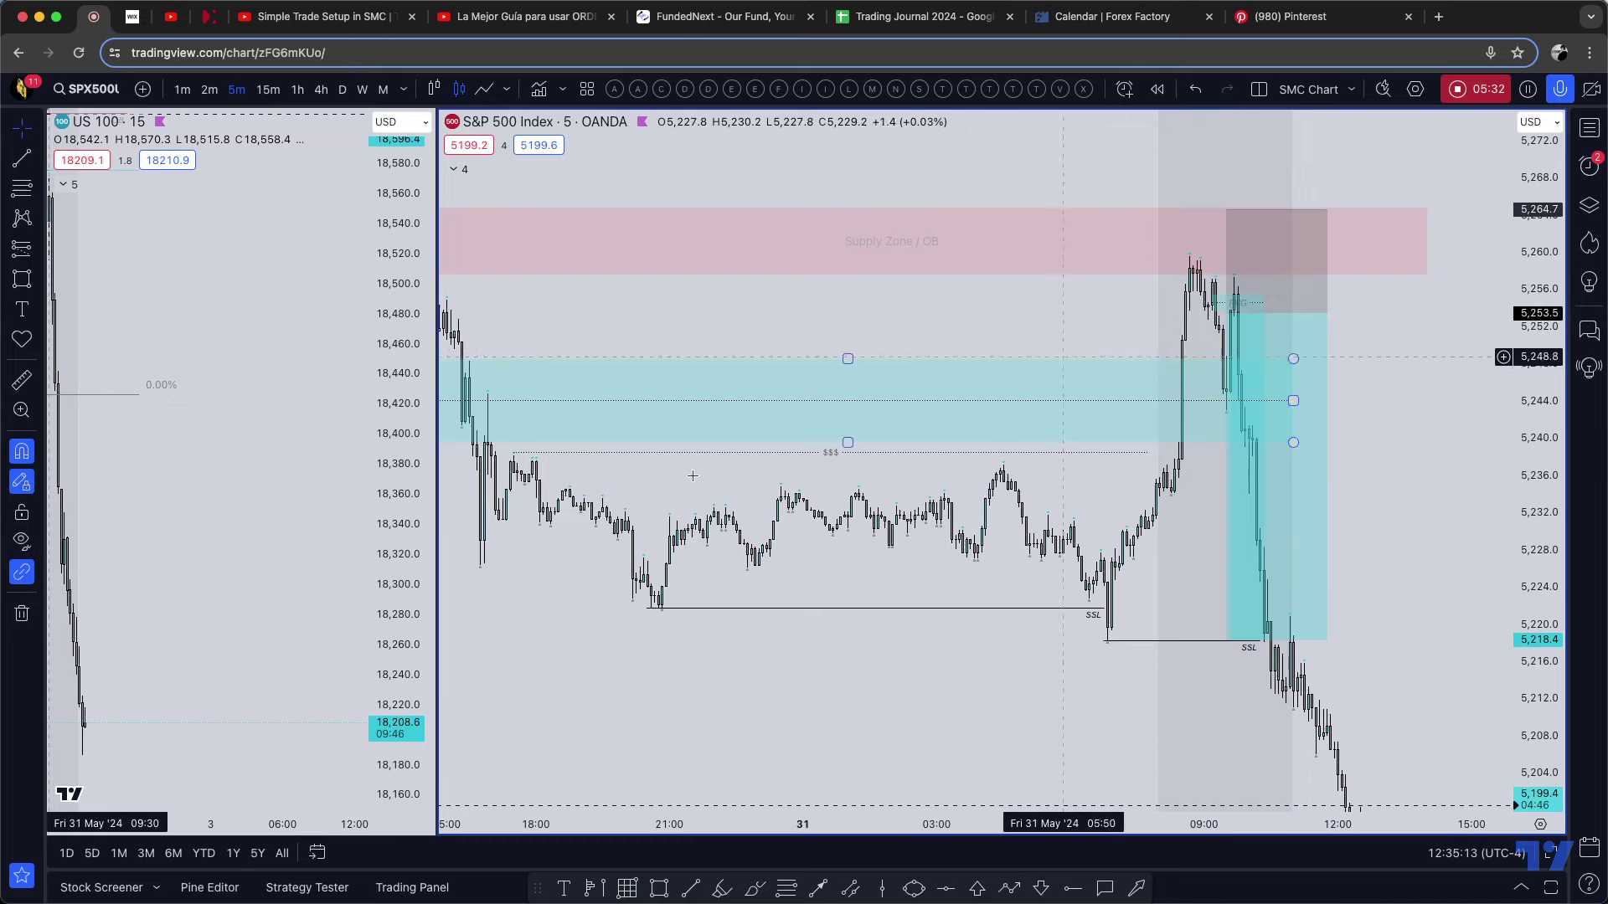
scroll(1399, 424, down, 3)
drag(1321, 415, 1272, 415)
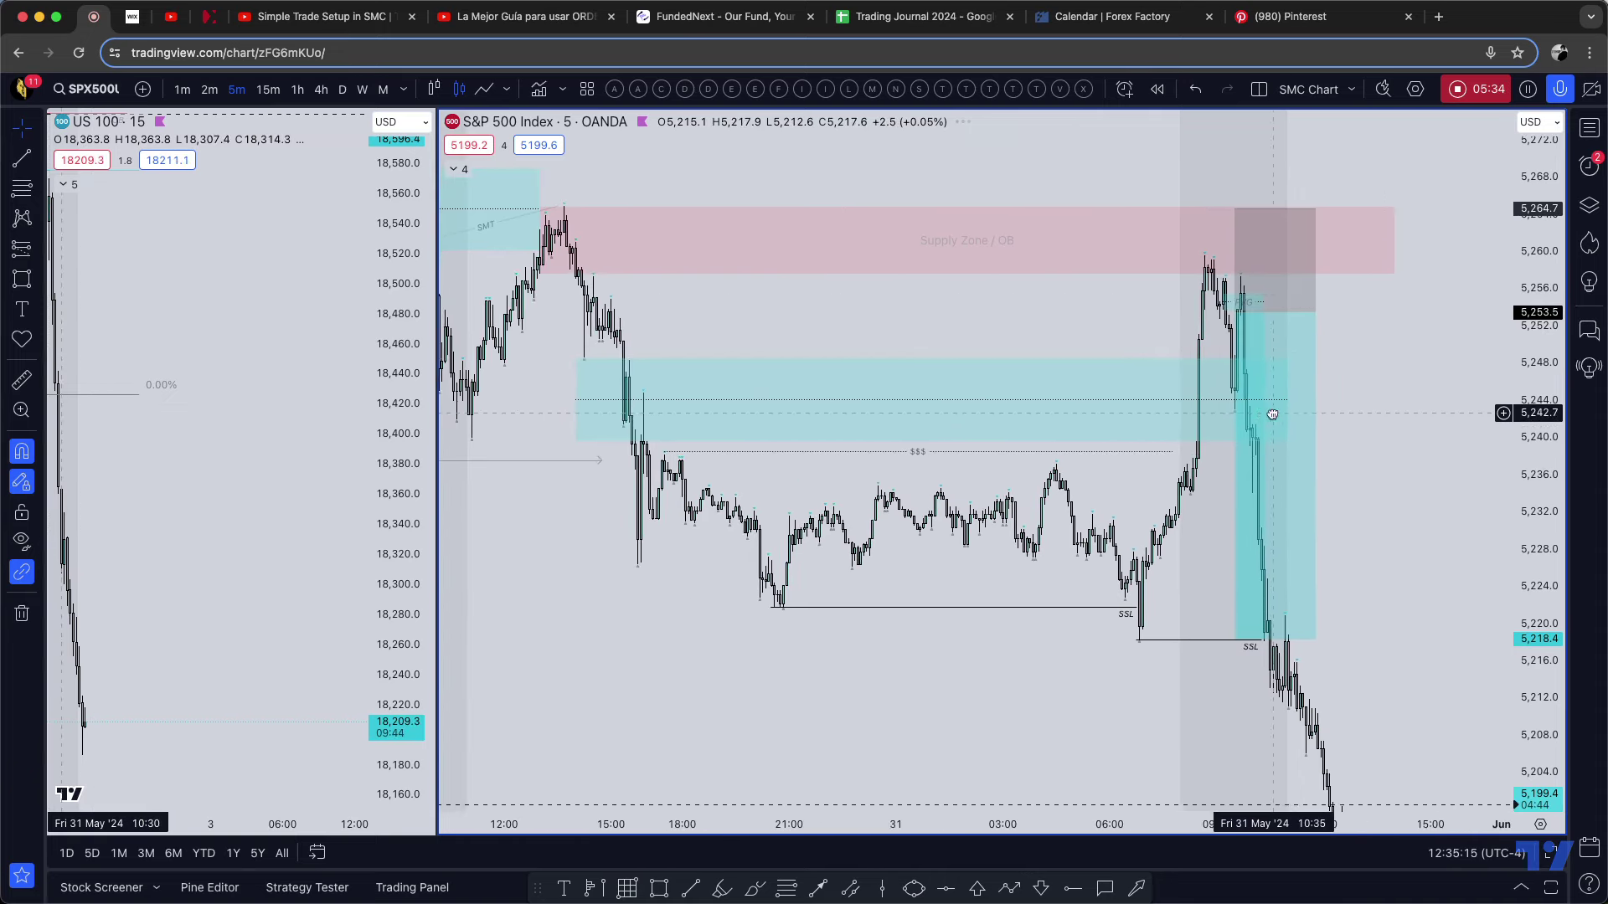
- With magnet snapping off, draw rectangles over the overnight consolidation, about 5,238 to 5,217, and the spike above it, up to about 5,261
click(662, 888)
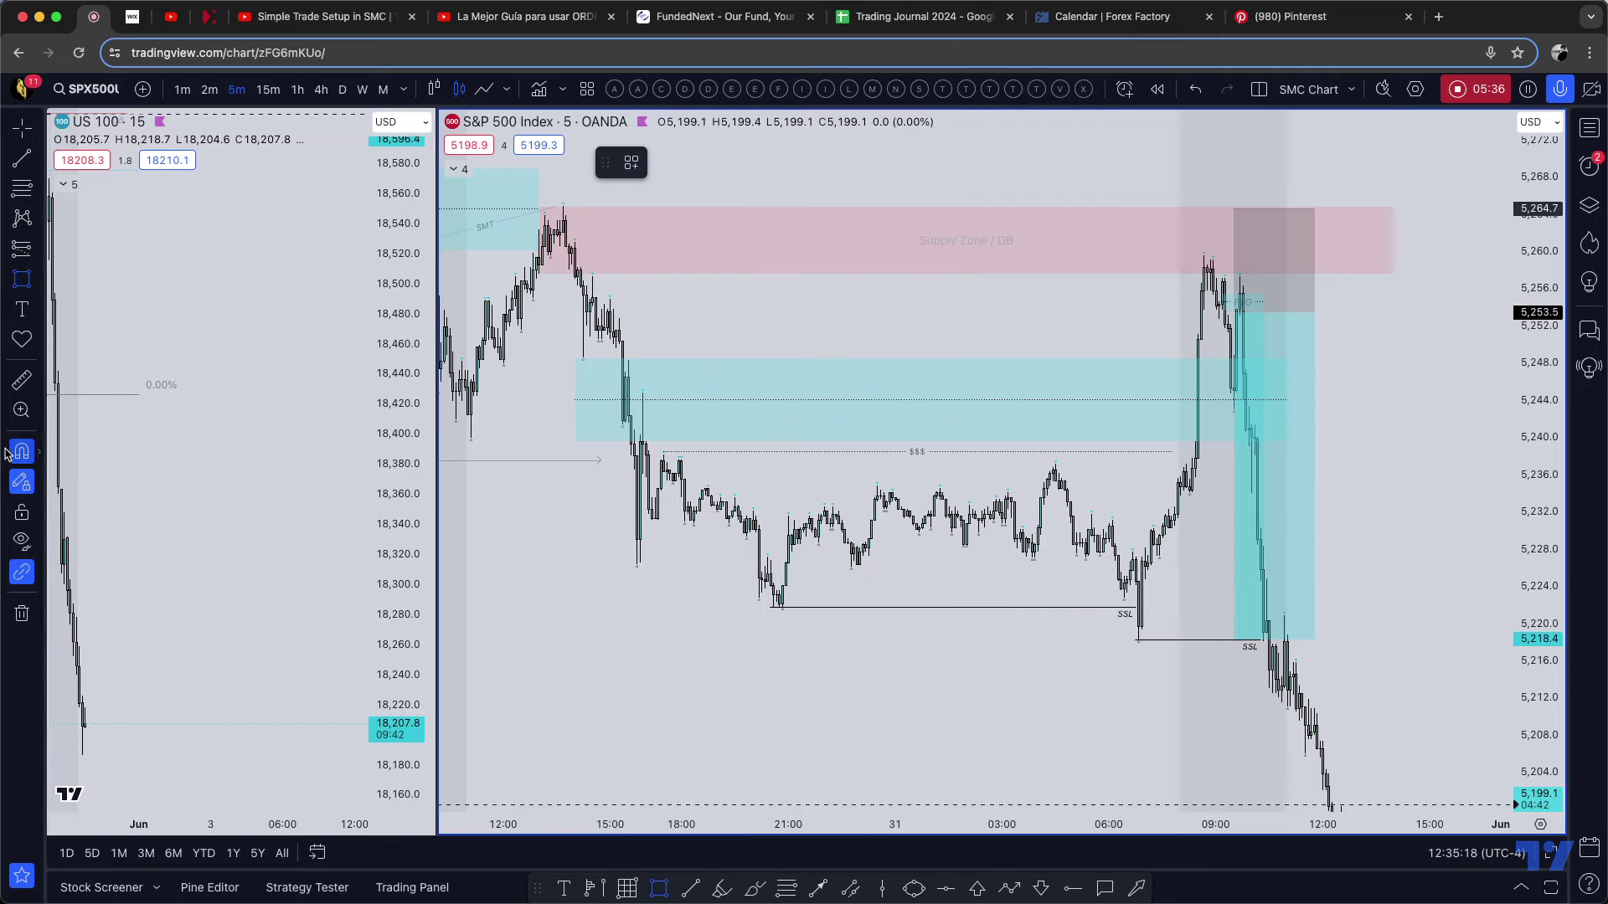
drag(642, 451, 1186, 653)
drag(1184, 458, 1245, 242)
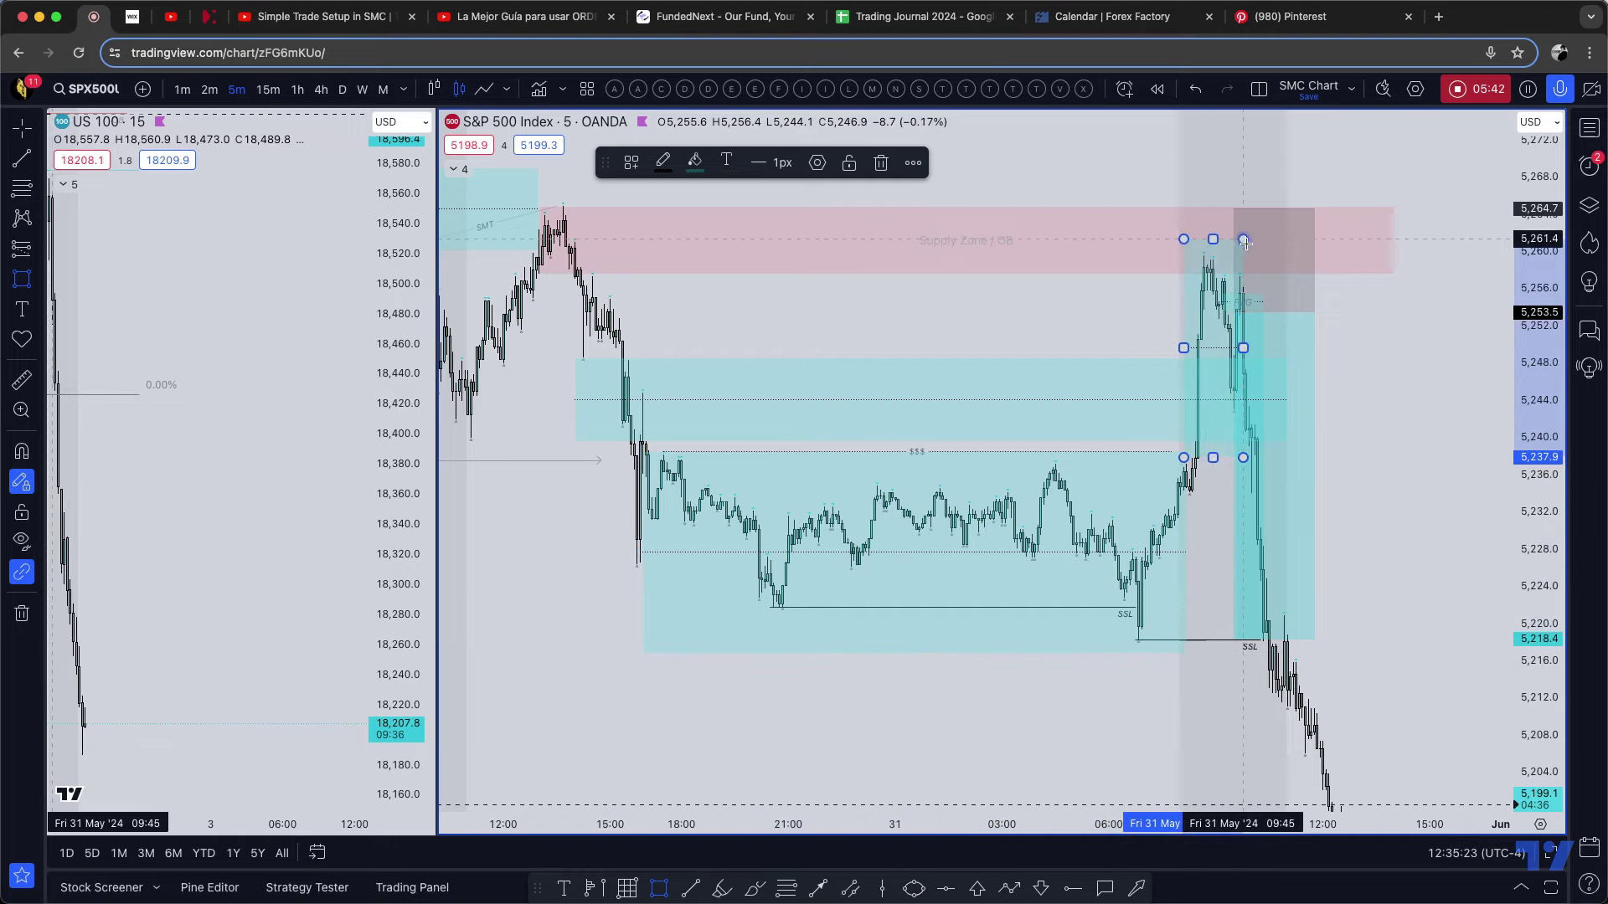
click(1249, 468)
key(Escape)
- Examine the S&P 500 sell-off from the spike down to the lower teal zone
drag(1385, 618, 1339, 199)
drag(1324, 269, 1396, 434)
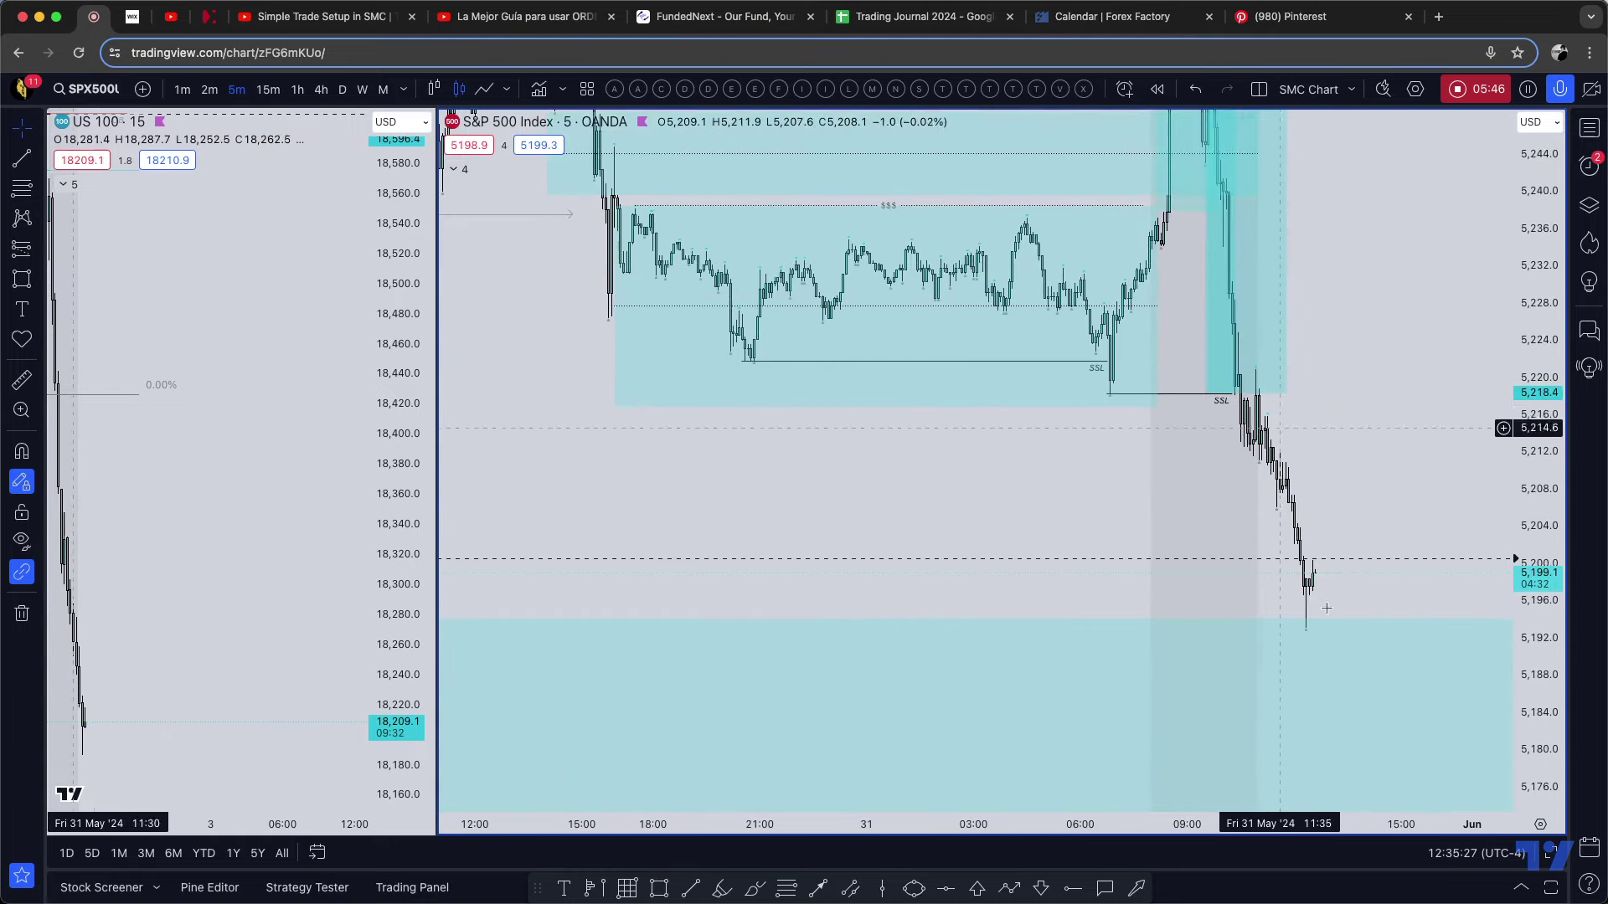
drag(1341, 194, 1357, 407)
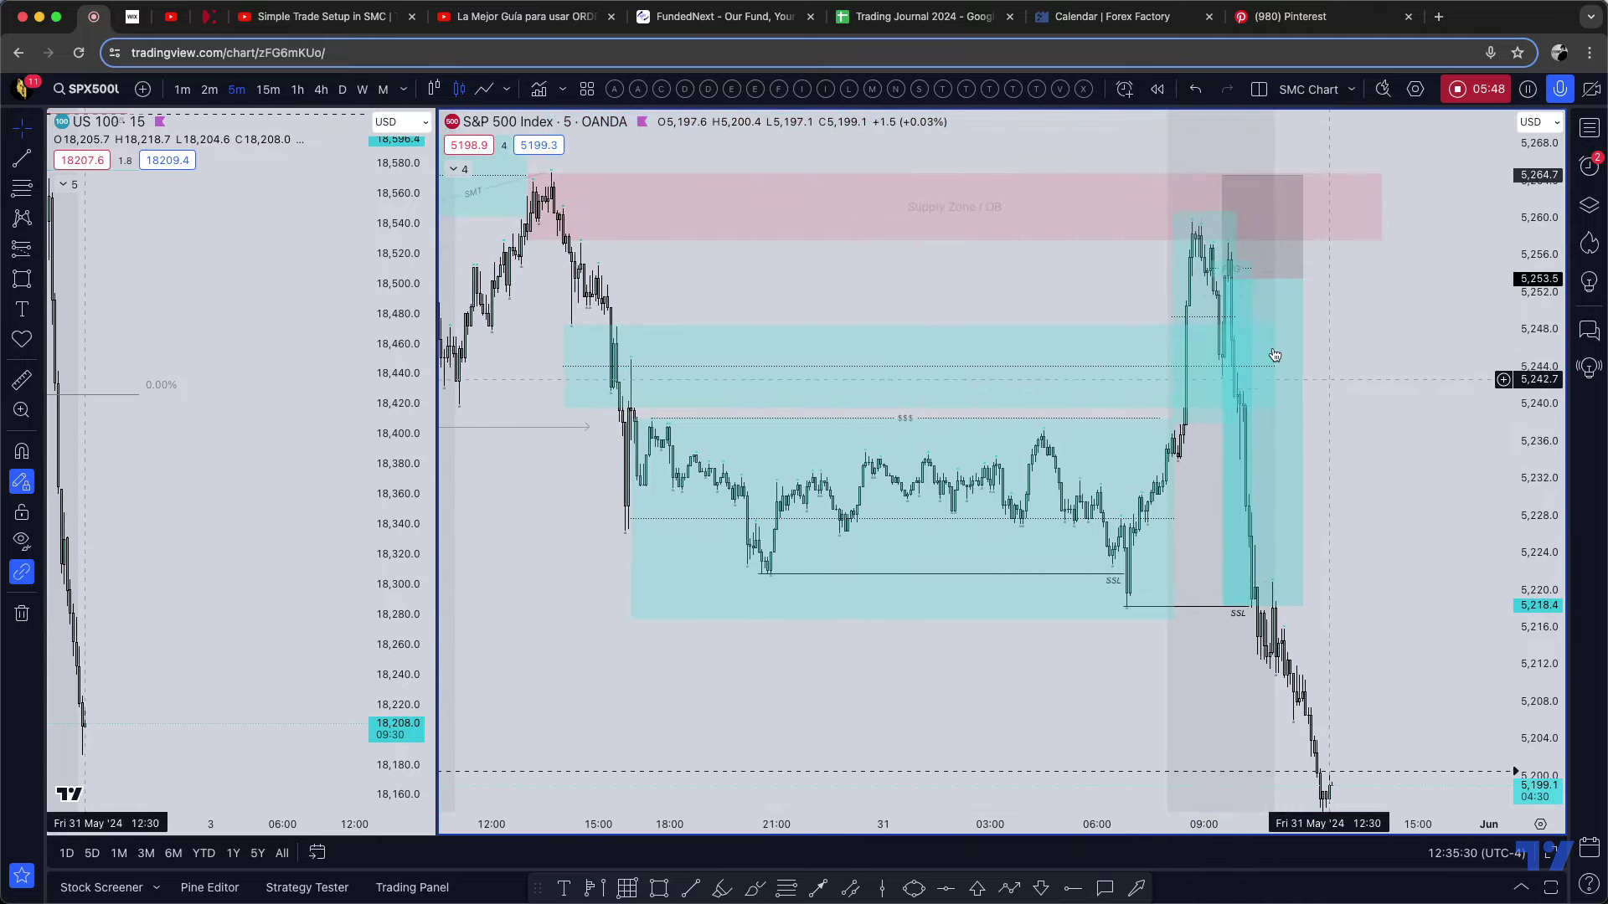
- Delete the rectangles over the spike and the overnight consolidation, plus the teal gap zone between 5,248.5 and 5,239.6
click(1172, 265)
key(Delete)
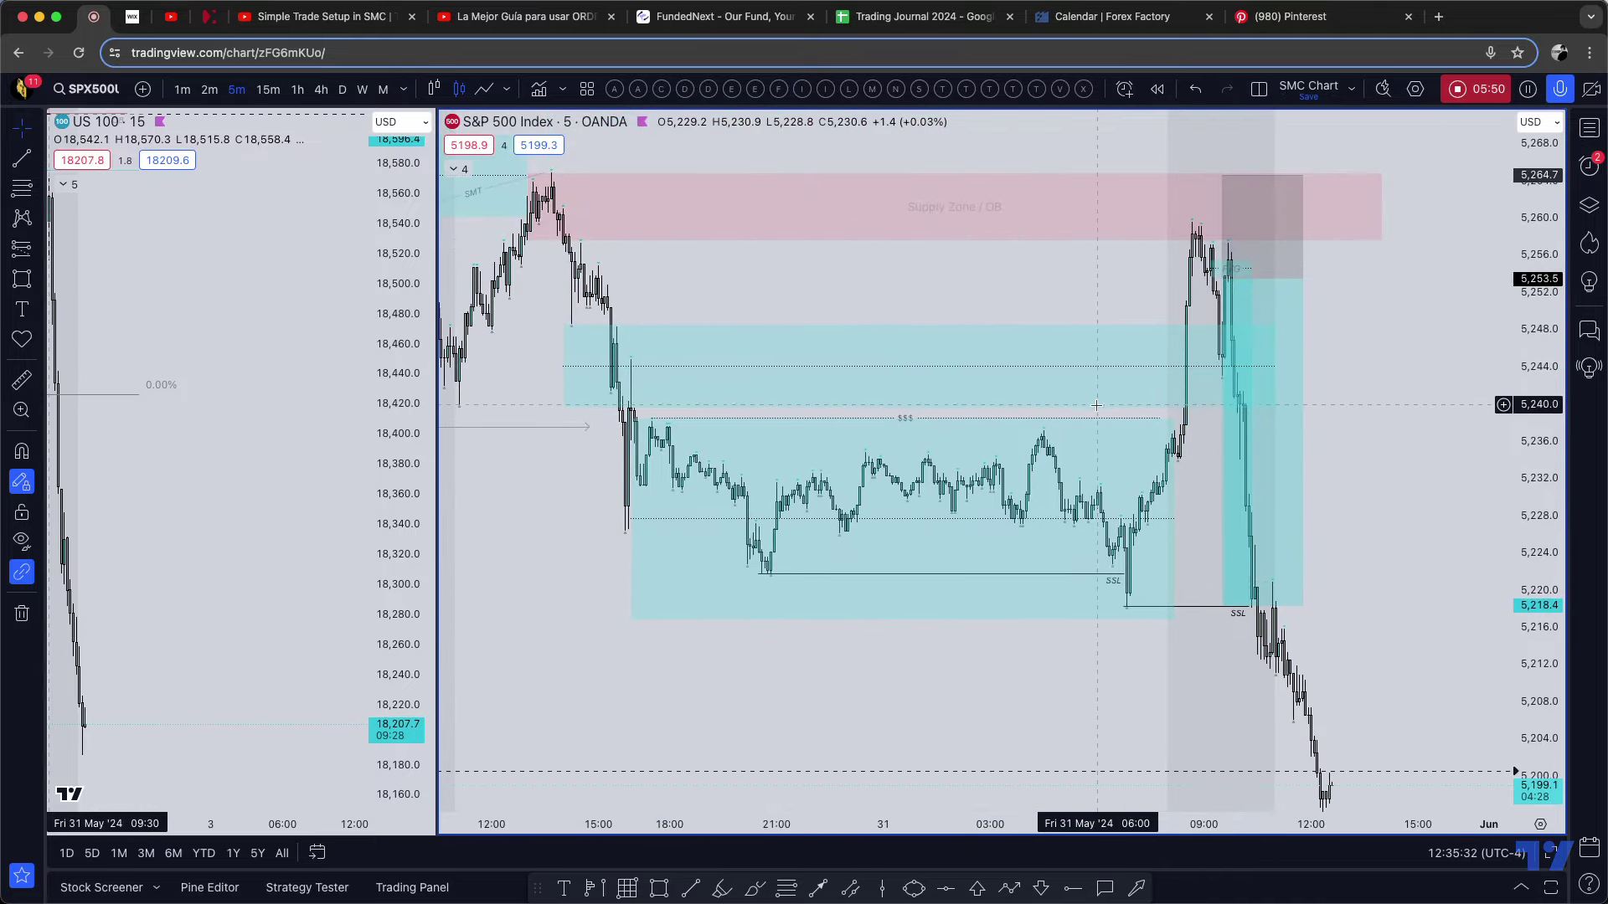
click(1178, 440)
key(Delete)
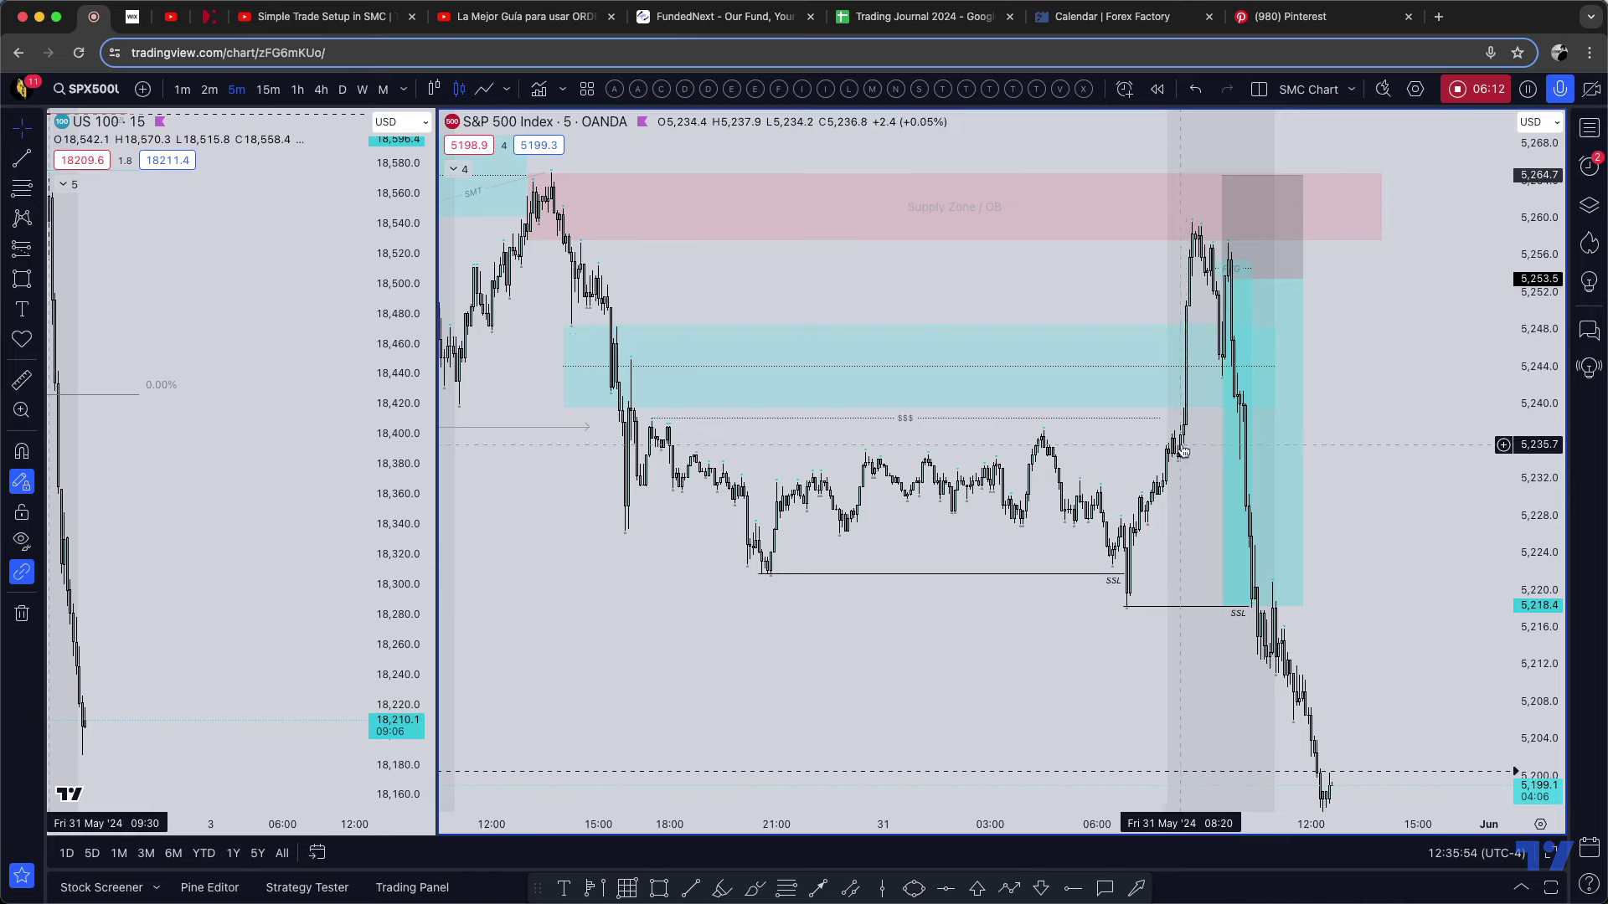
click(1190, 329)
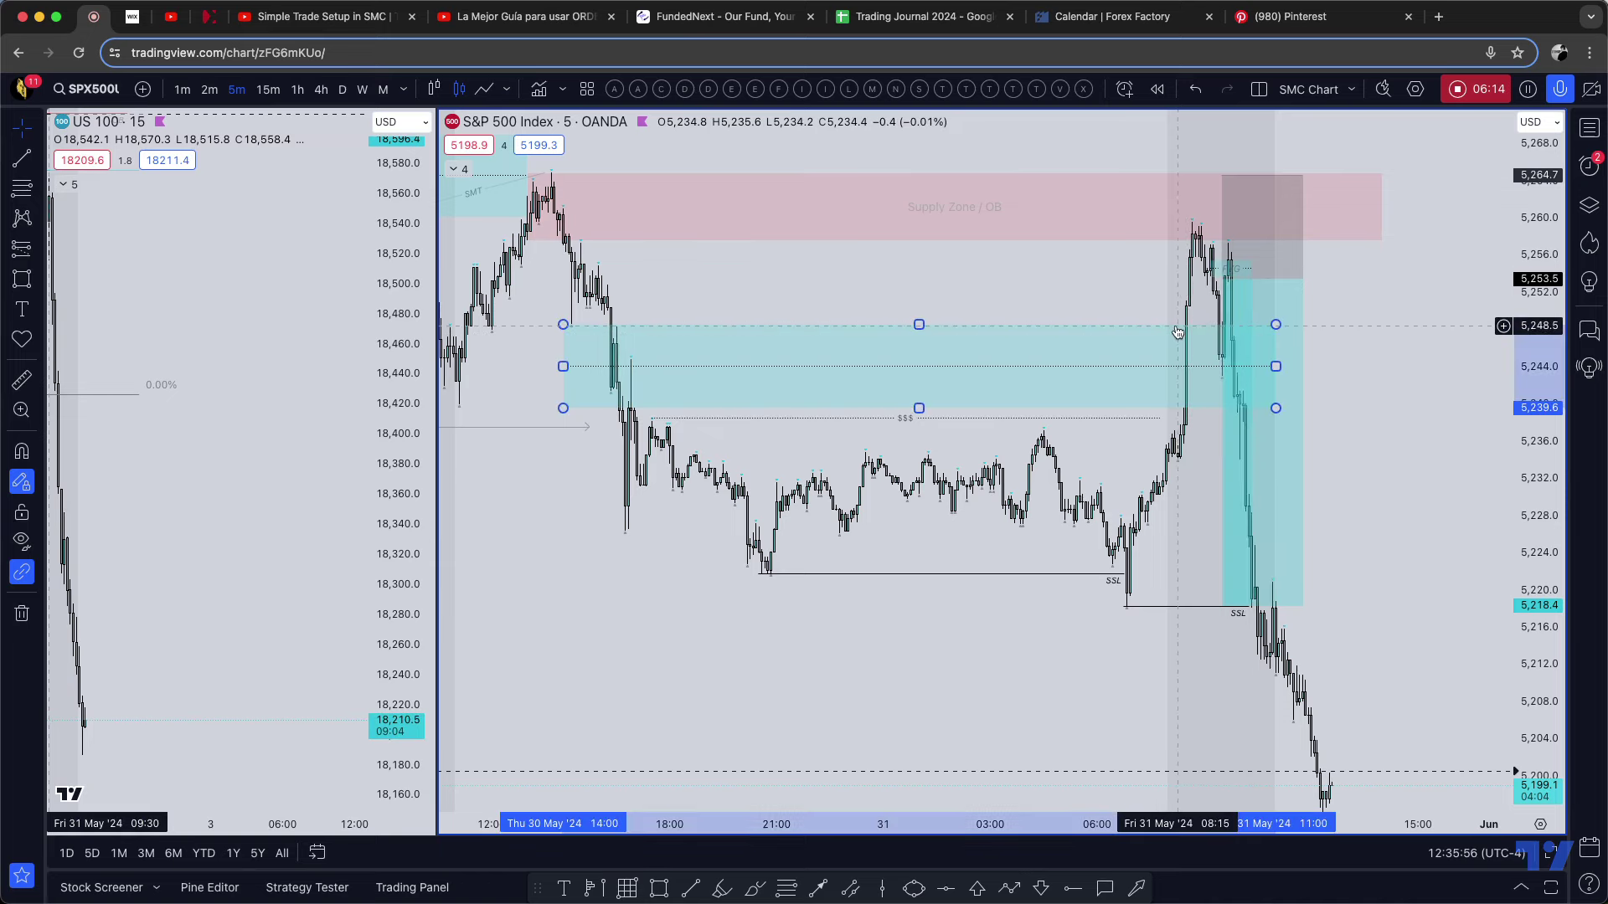
key(Delete)
- Switch the S&P 500 chart to the 1-hour timeframe and frame the 1h FVG, the supply zone and the 31 May short trade
click(297, 89)
scroll(1160, 395, up, 6)
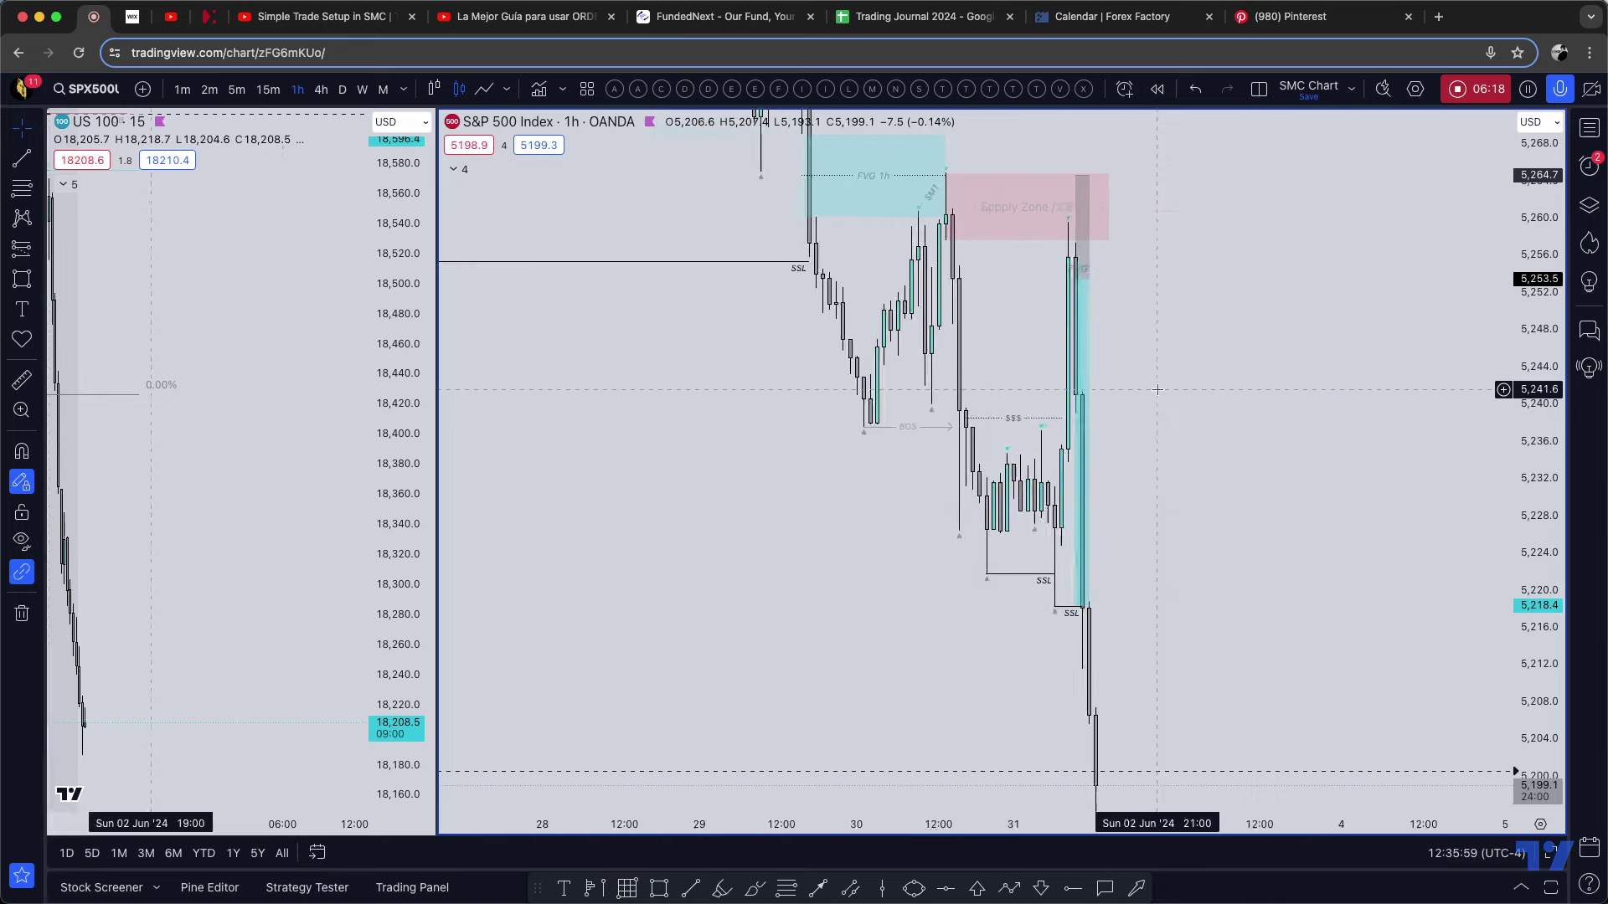
scroll(1340, 377, up, 4)
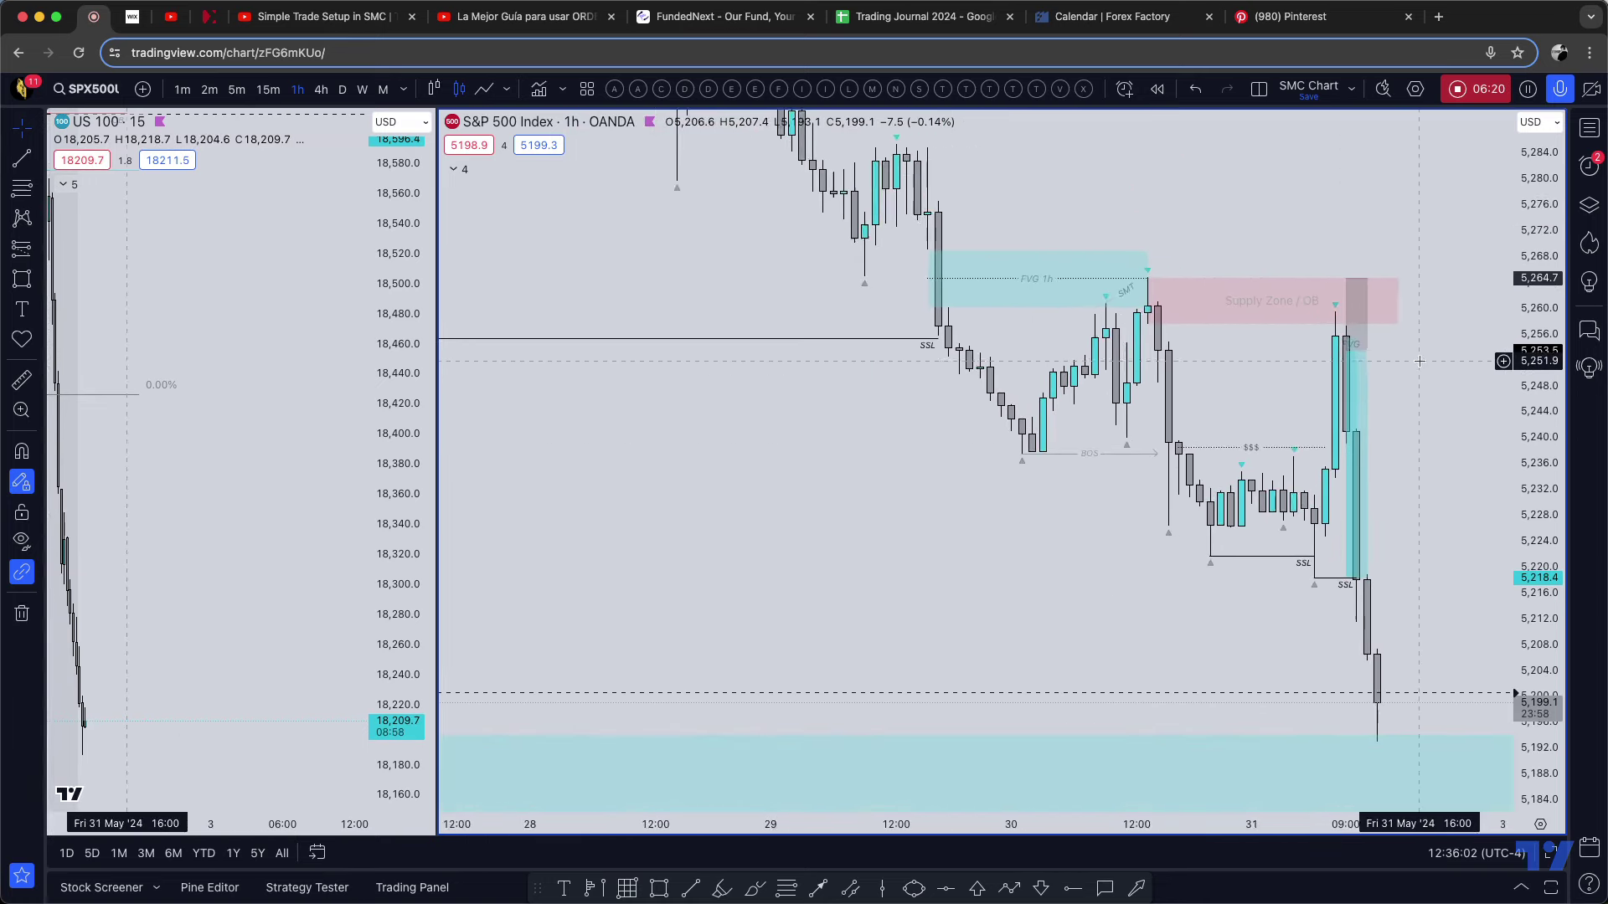
click(1063, 296)
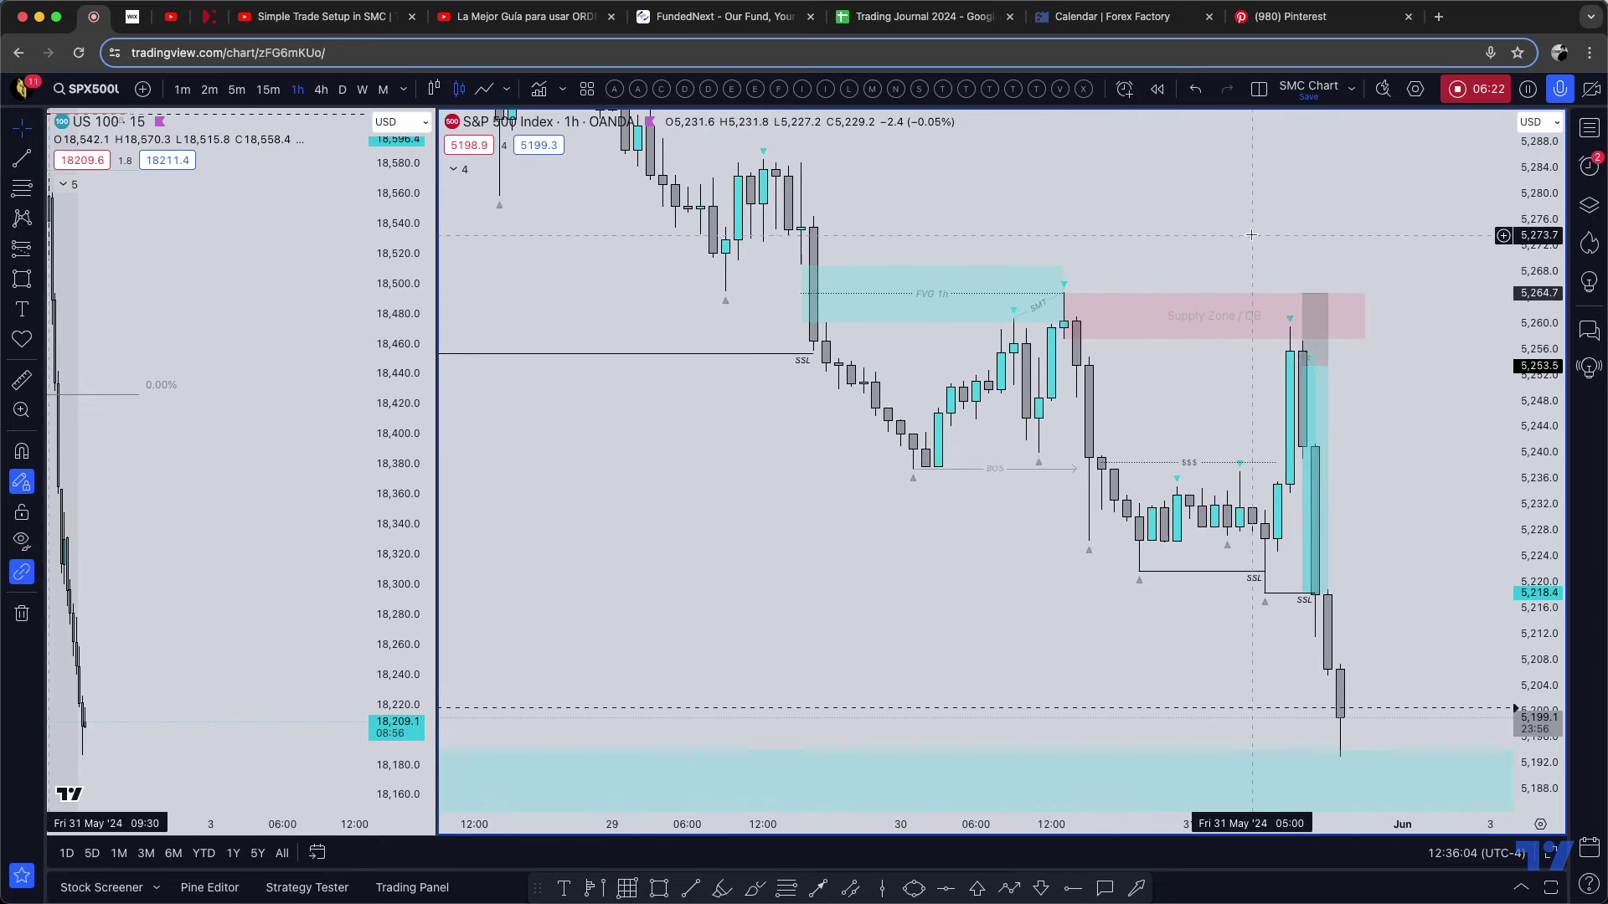
drag(1251, 235, 1067, 250)
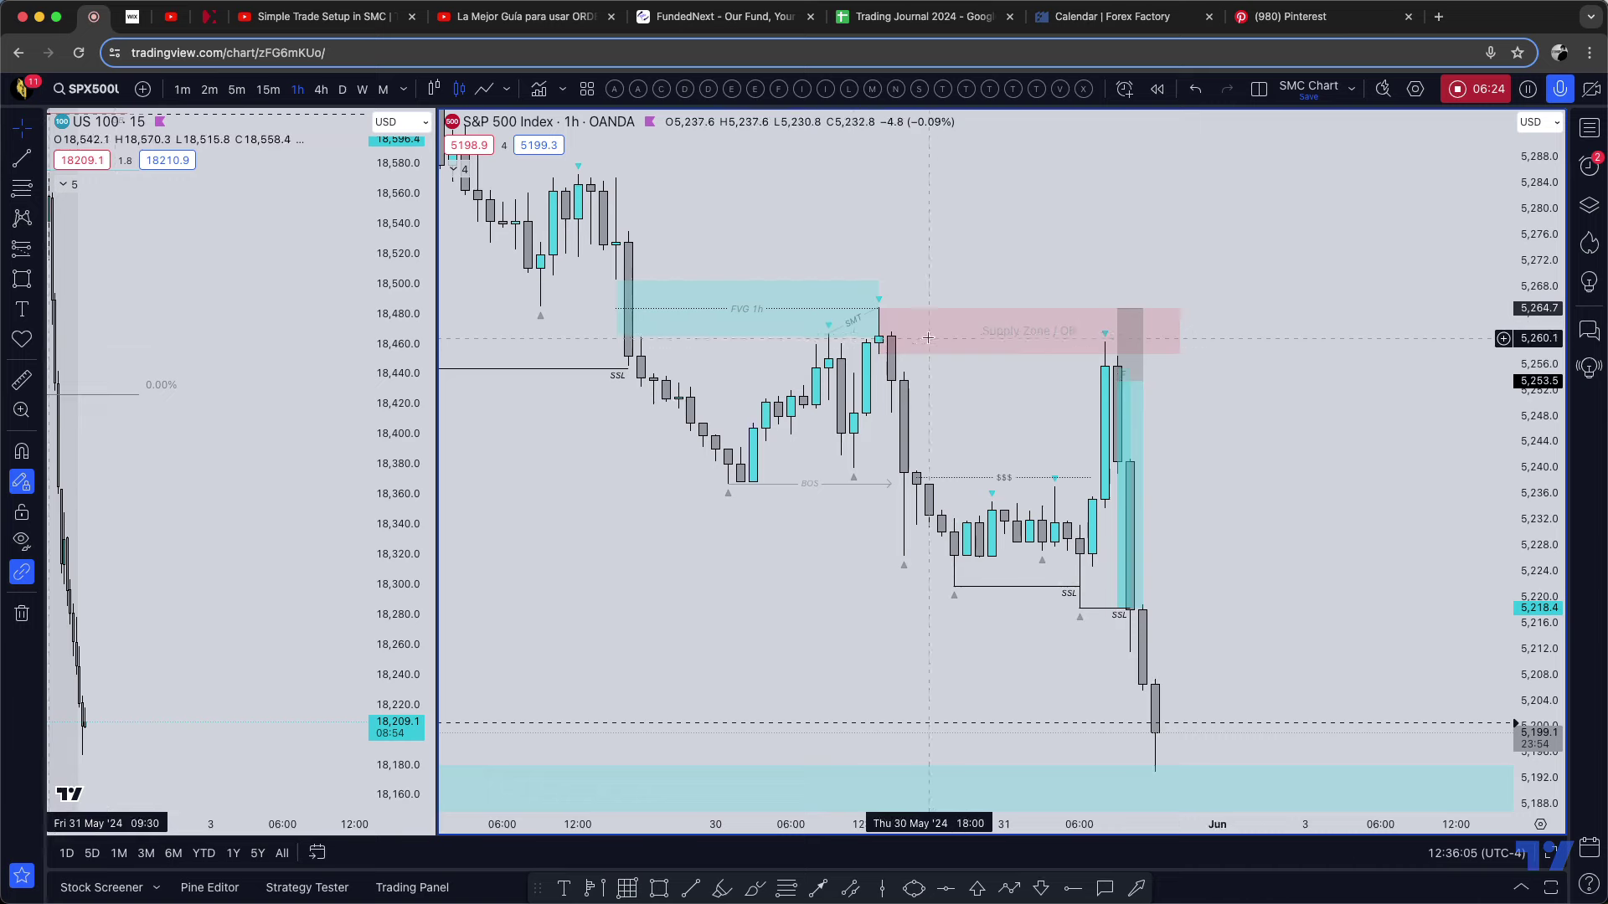
drag(1523, 565, 1528, 322)
drag(1403, 419, 1328, 467)
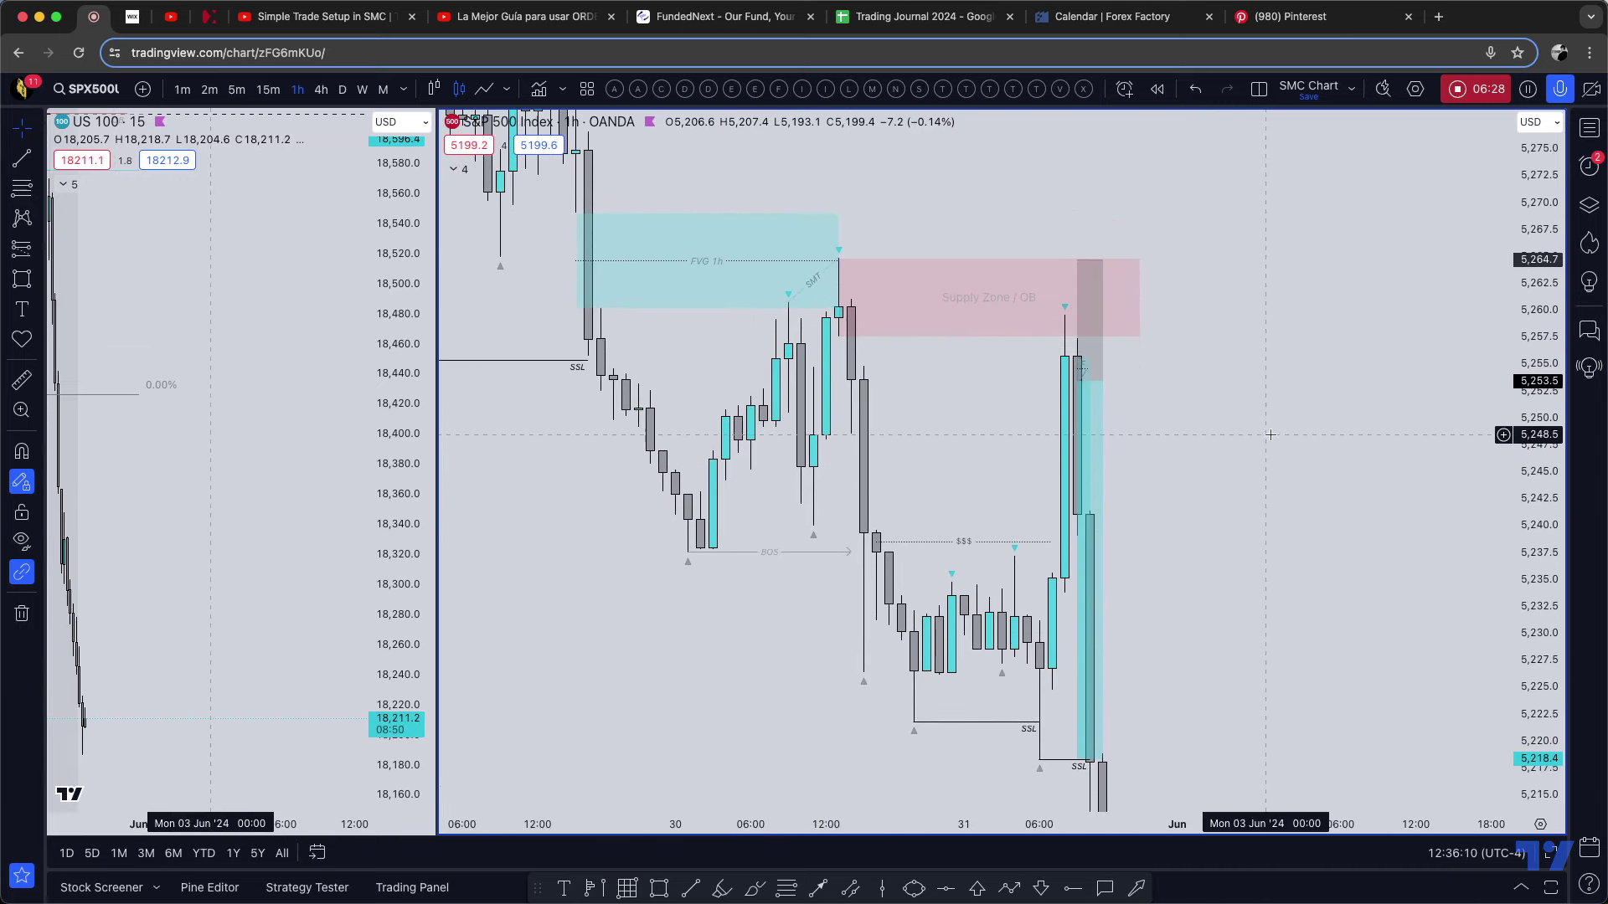
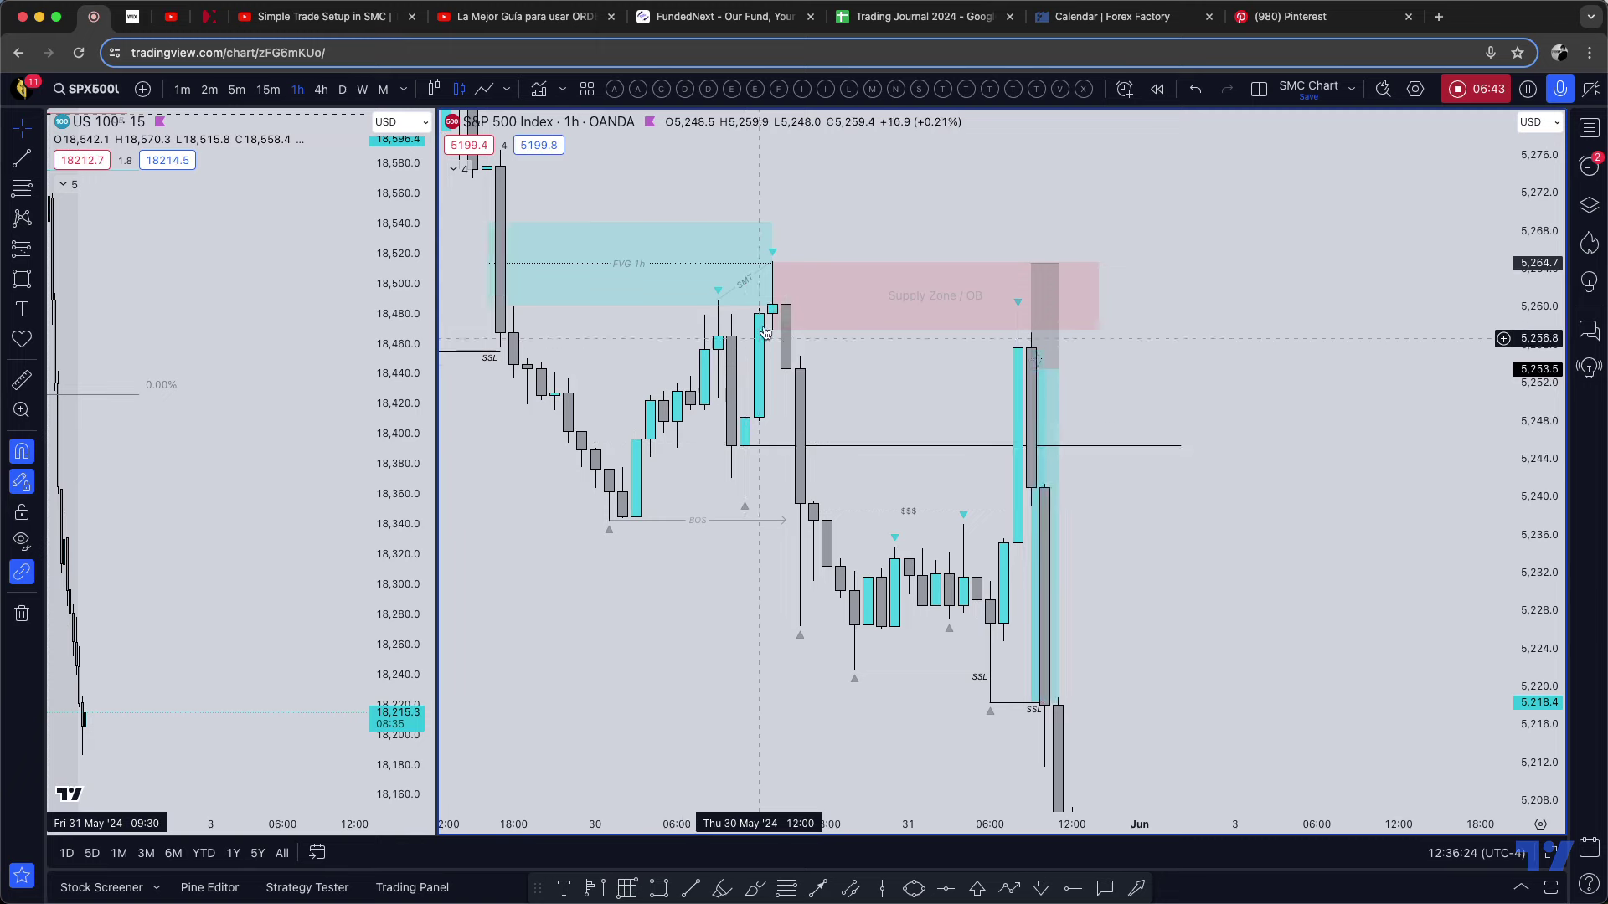
- Draw a rectangle over the S&P 500 range from 5,245.5 to 5,264.9, extend it to 3 June 01:00, and delete it
click(721, 300)
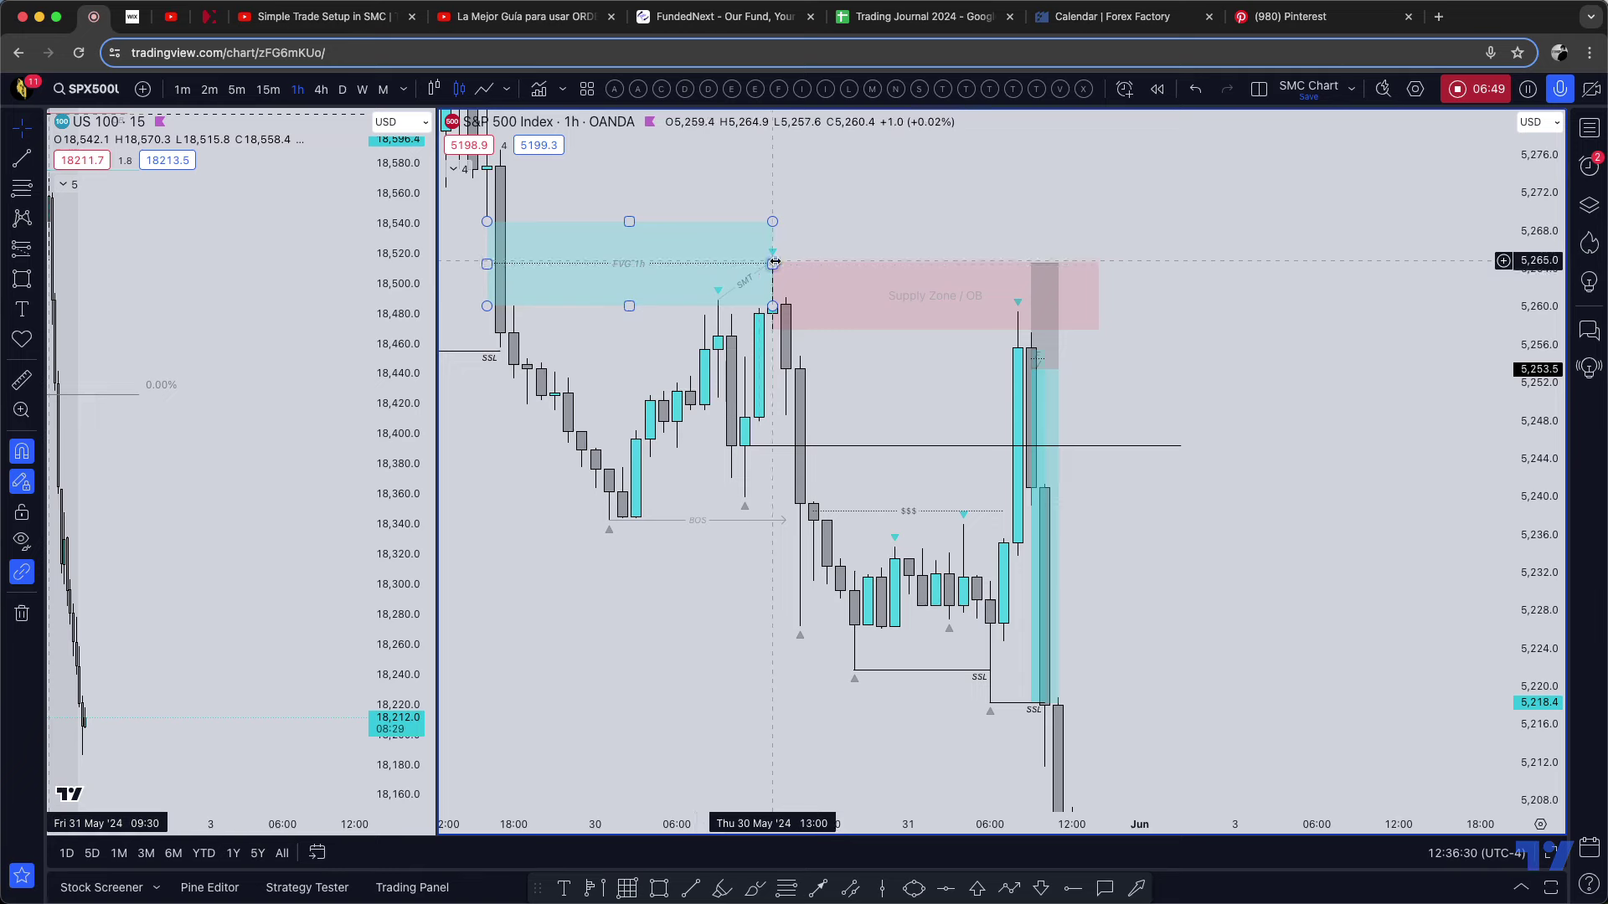
click(732, 442)
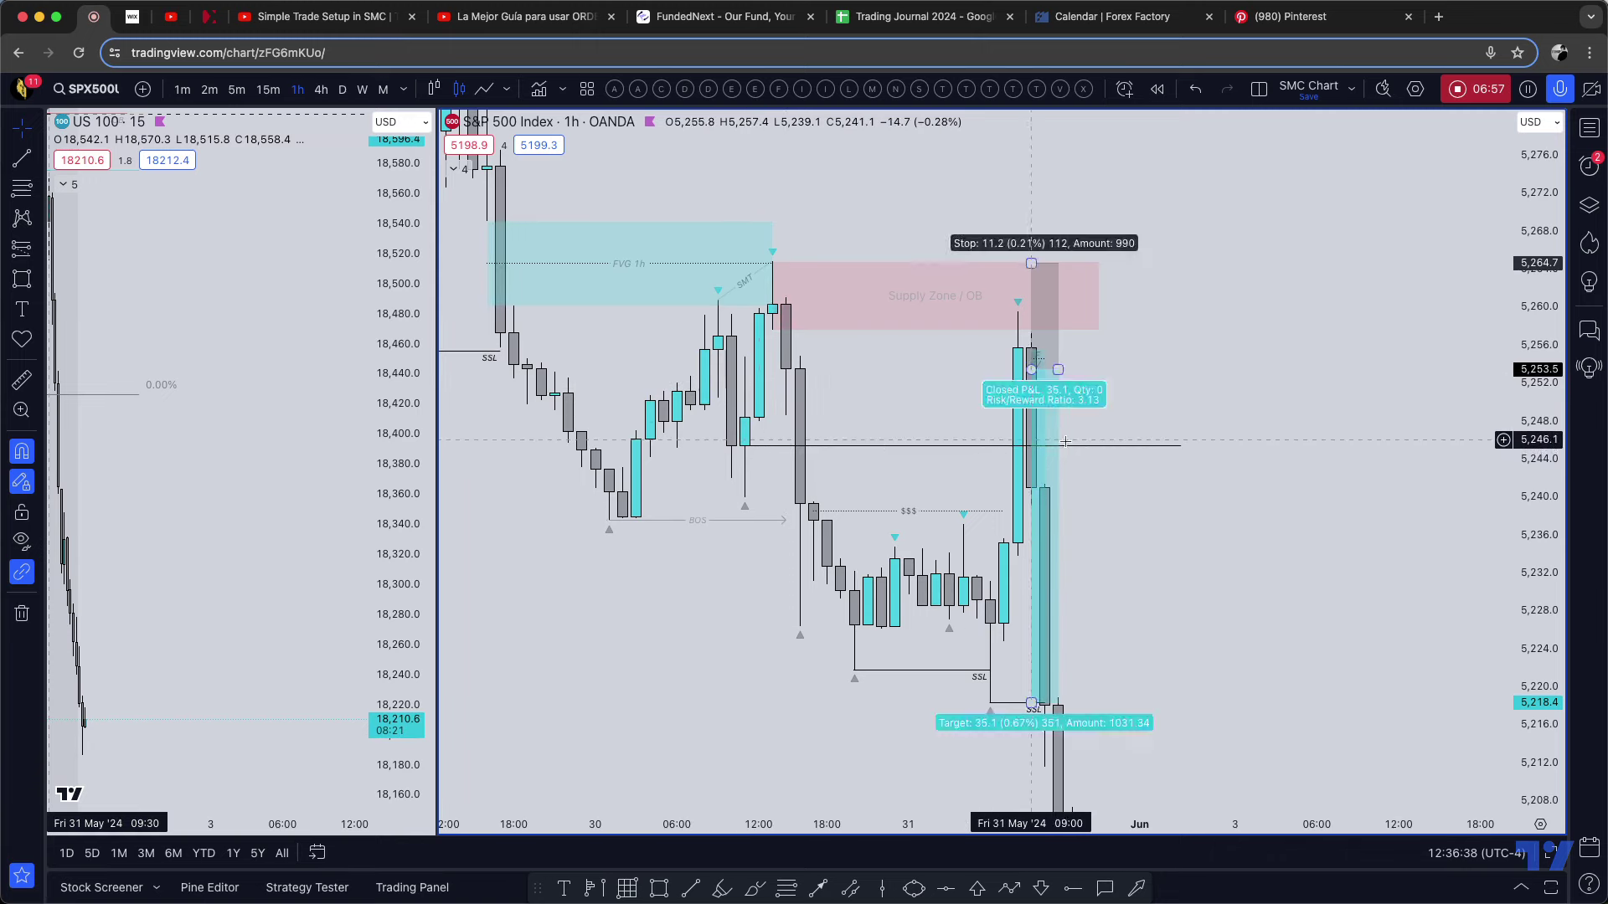
click(659, 888)
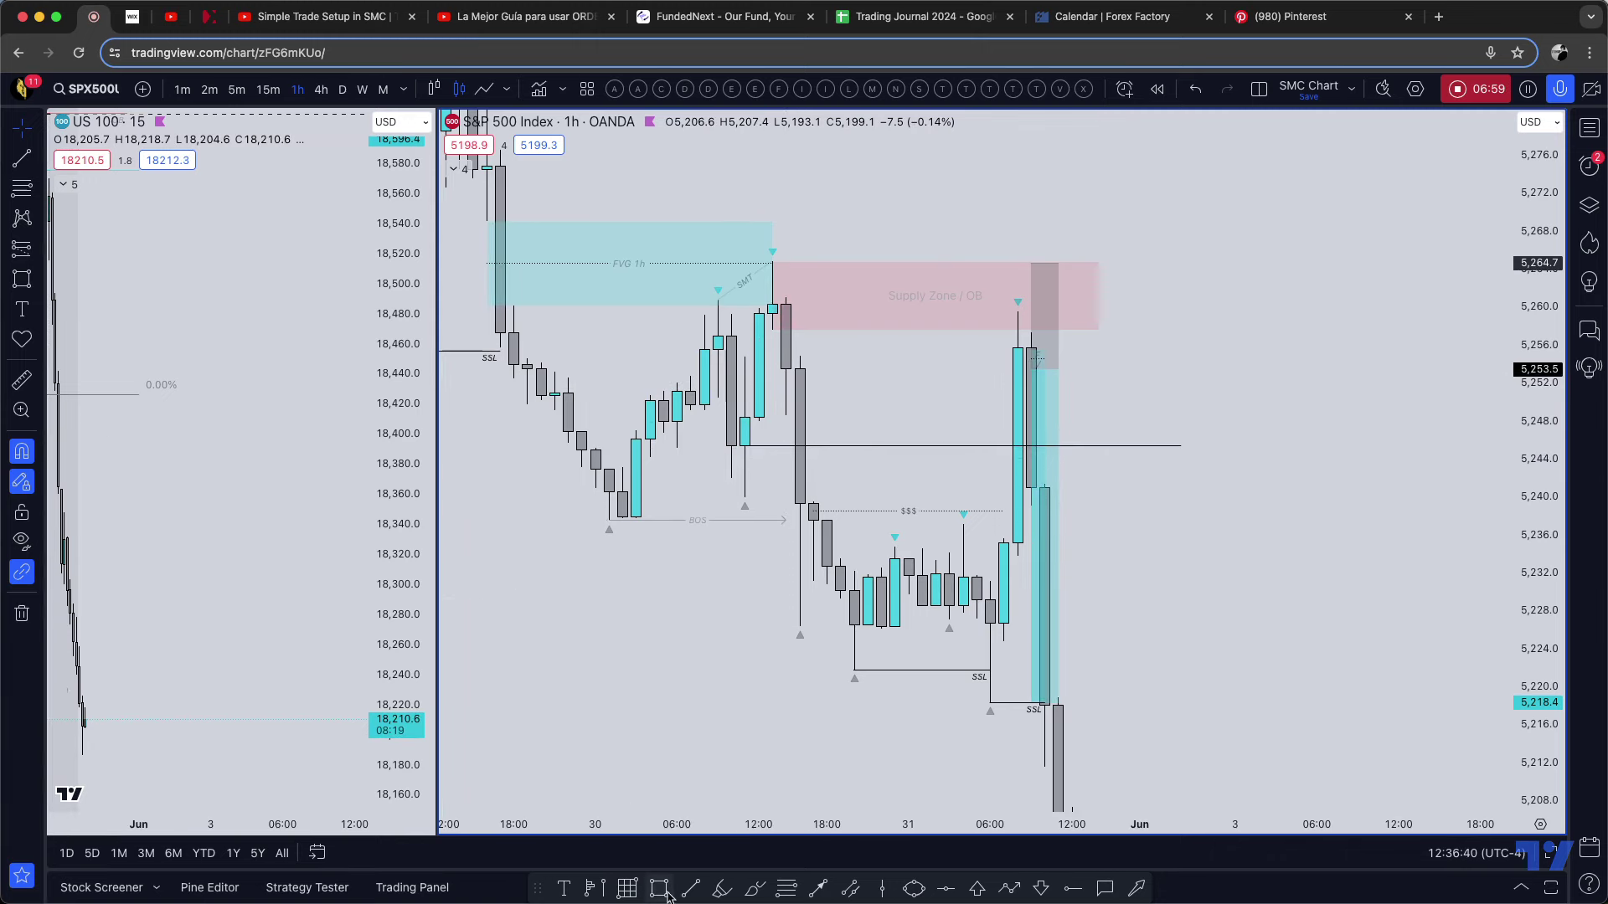
drag(744, 446, 773, 261)
drag(772, 354, 1254, 375)
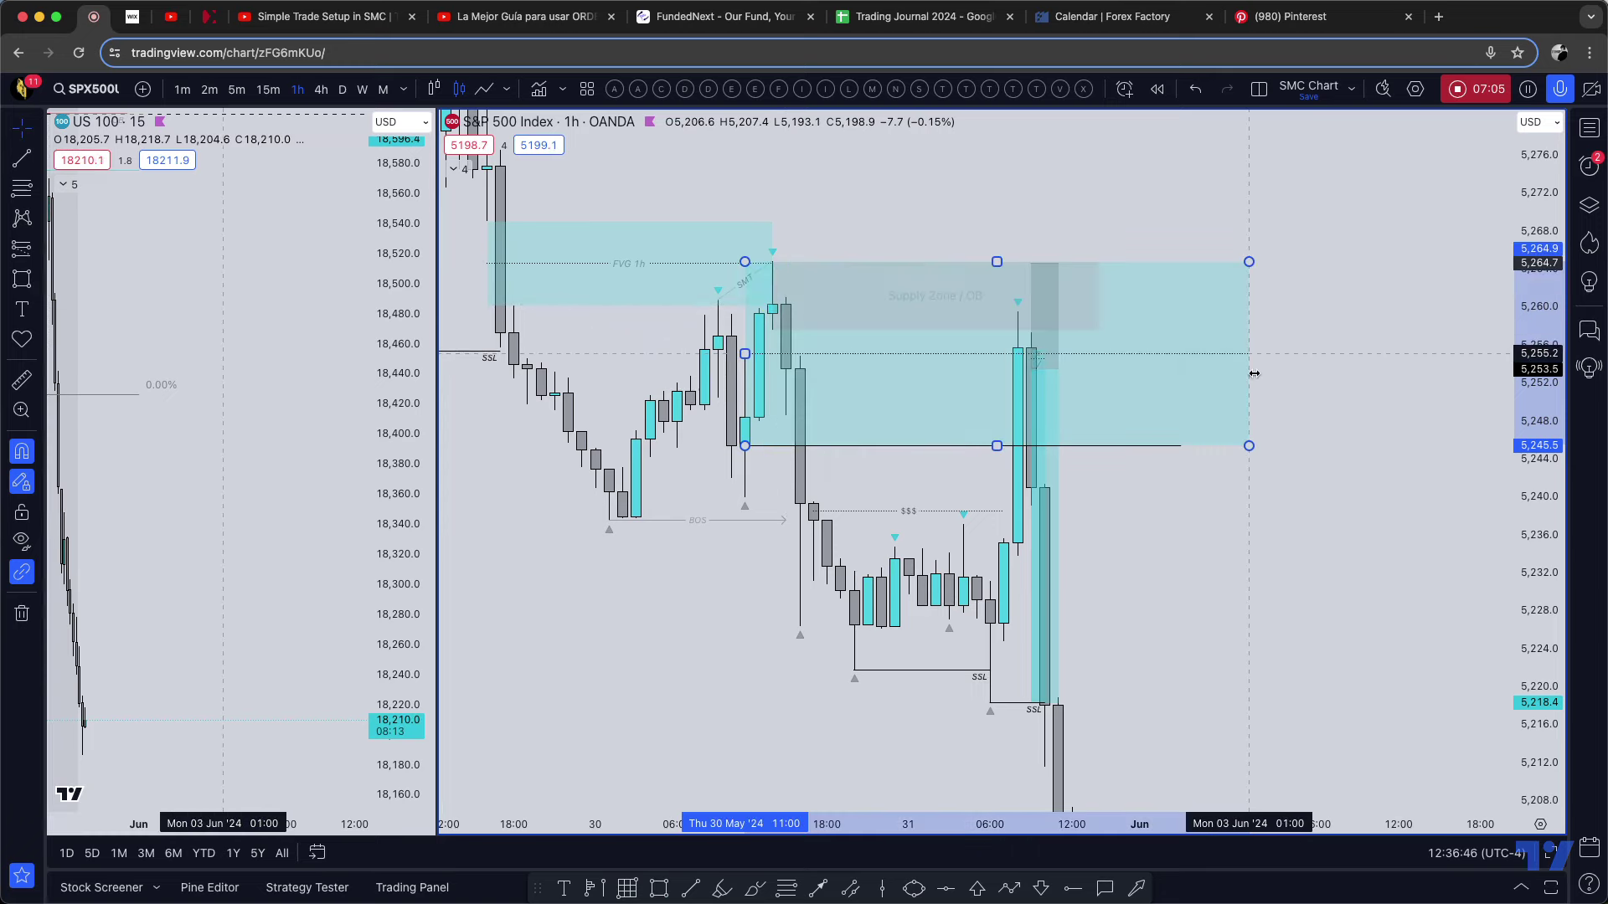
key(Delete)
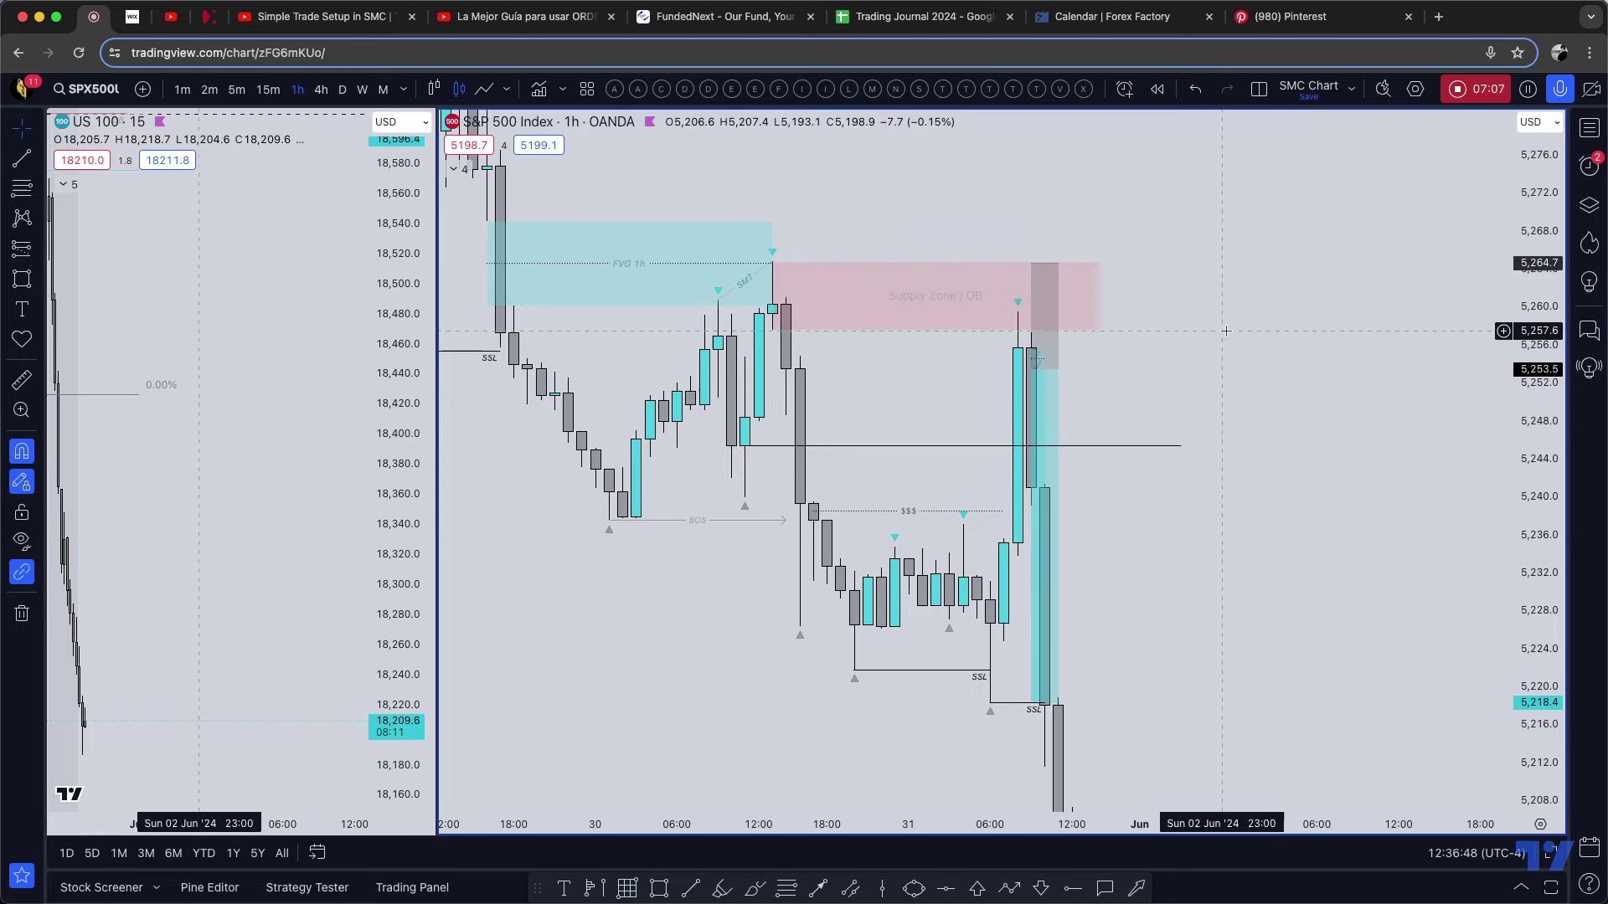
- Examine the S&P 500 supply zone's lower edge around the 30 May 13:00 candle
scroll(1221, 330, left, 2)
click(801, 333)
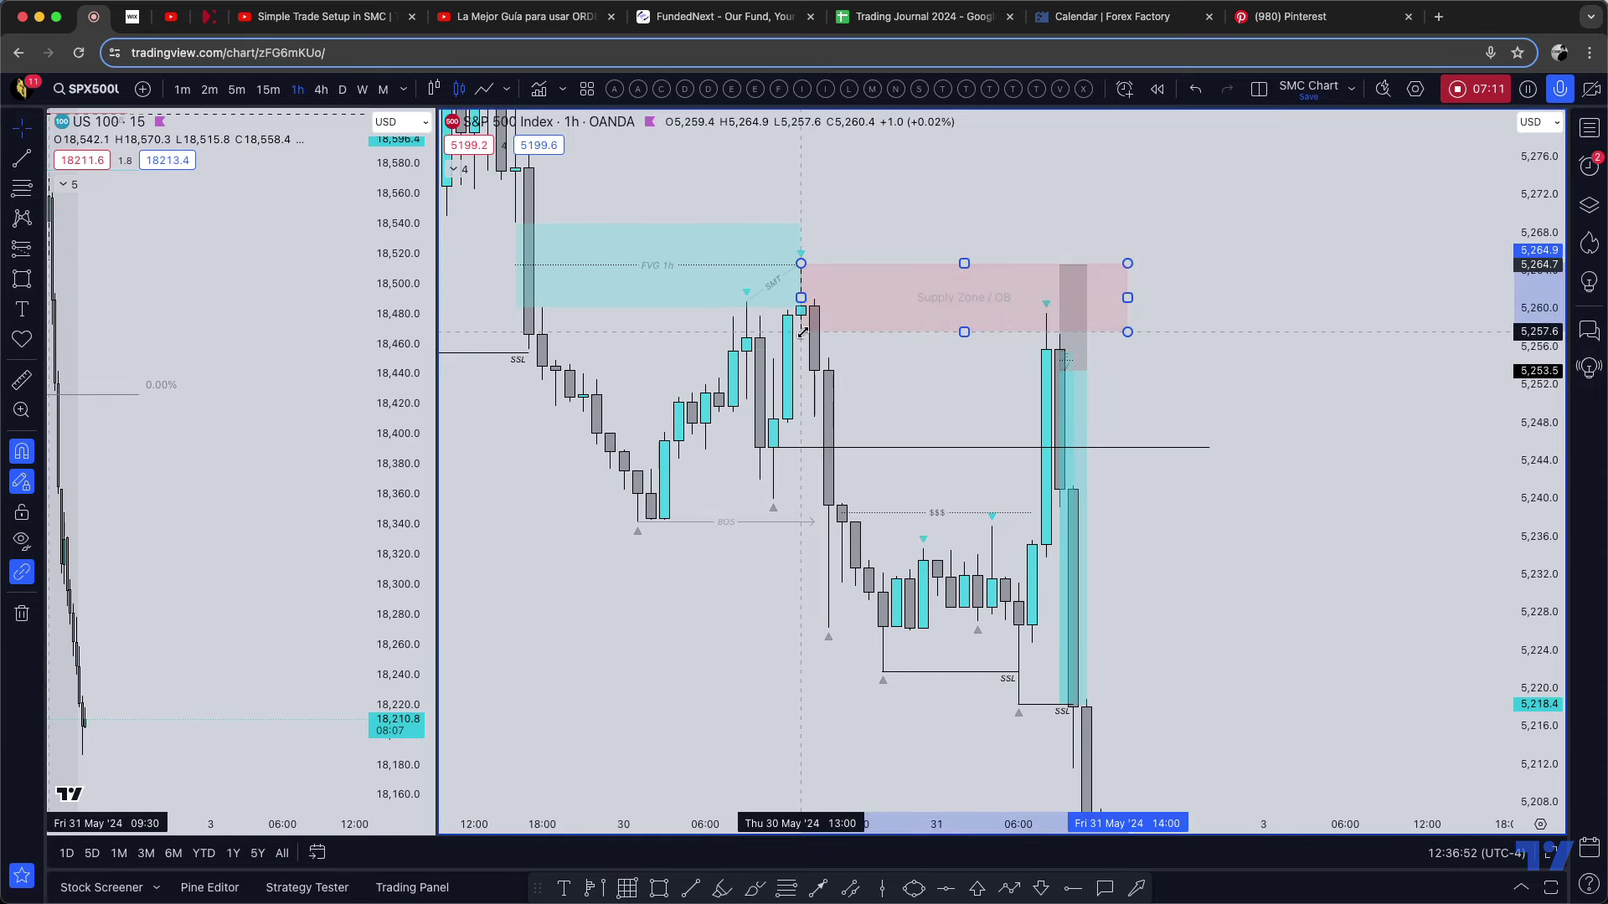
mouse_move(801, 333)
mouse_down()
mouse_move(770, 452)
mouse_move(802, 304)
mouse_move(795, 423)
mouse_move(802, 327)
mouse_up()
mouse_move(797, 363)
mouse_down()
mouse_move(775, 445)
mouse_move(801, 339)
mouse_up()
click(897, 349)
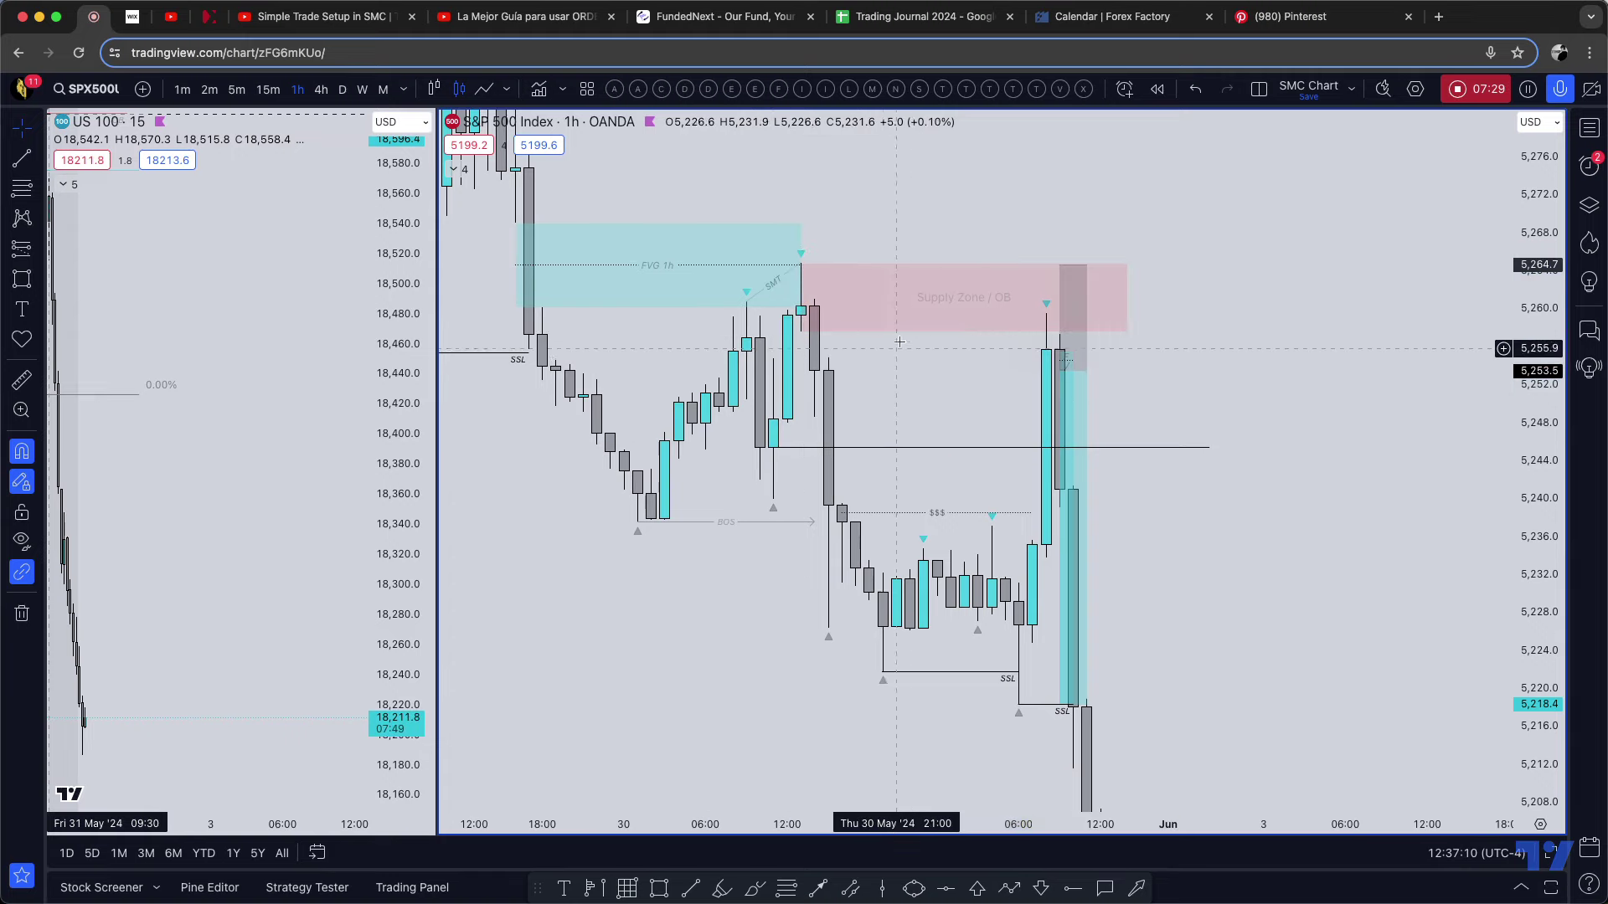
drag(1171, 304, 1214, 268)
scroll(1442, 260, up, 3)
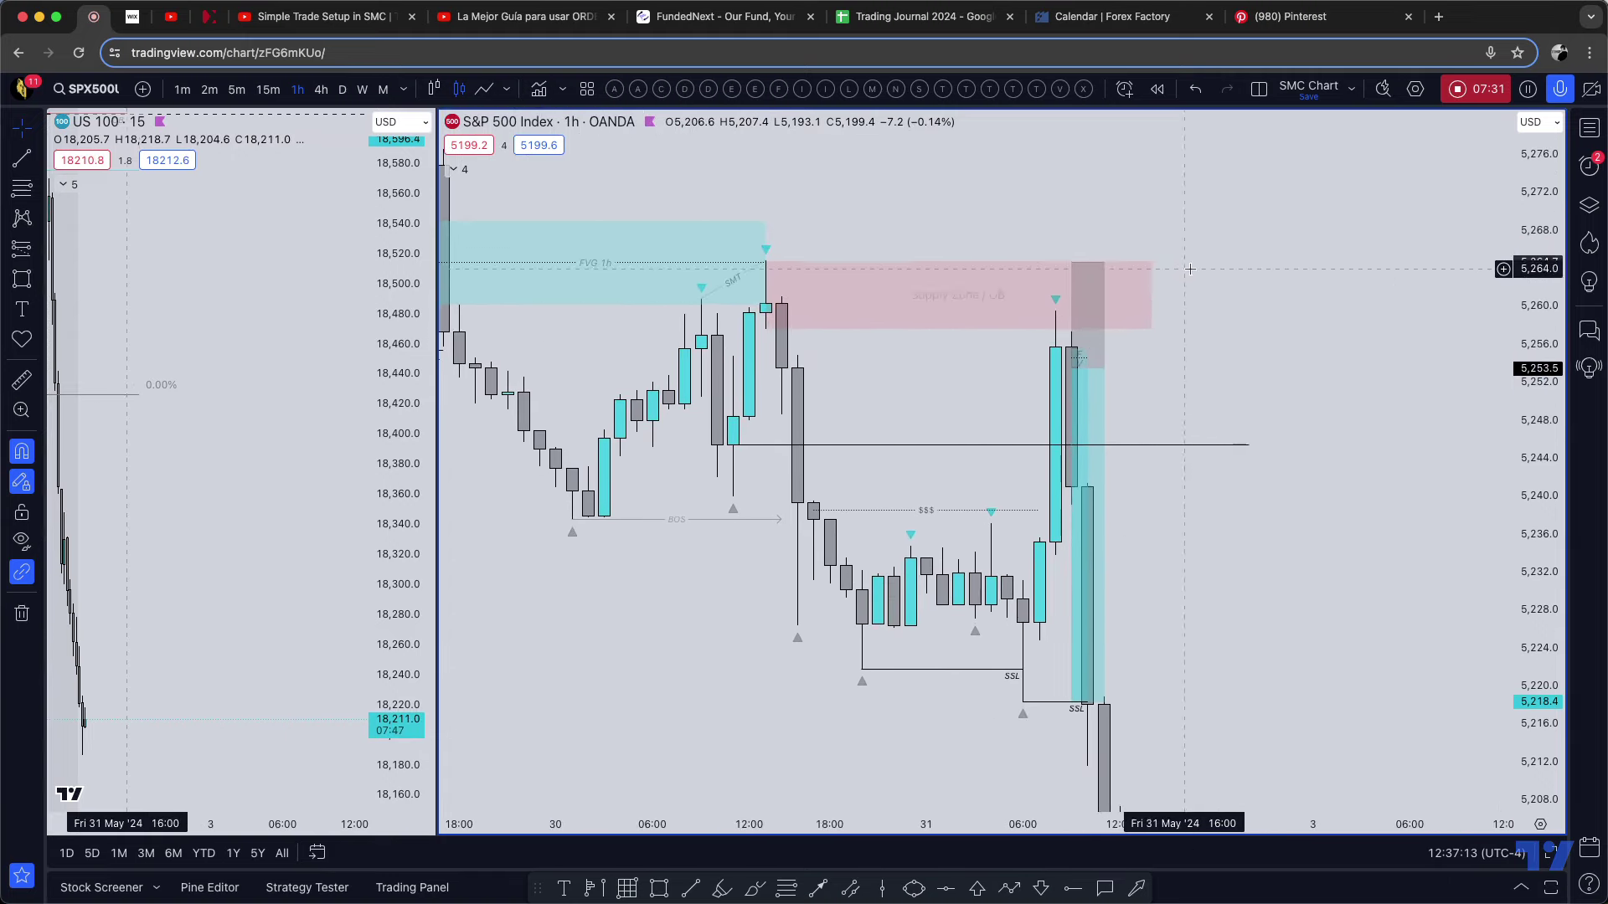
- Try the S&P 500 supply zone extended to 5,245.5 at the 30 May 11:00 candle, and restore its start at 13:00 and lower edge at 5,257.6
drag(763, 334, 734, 442)
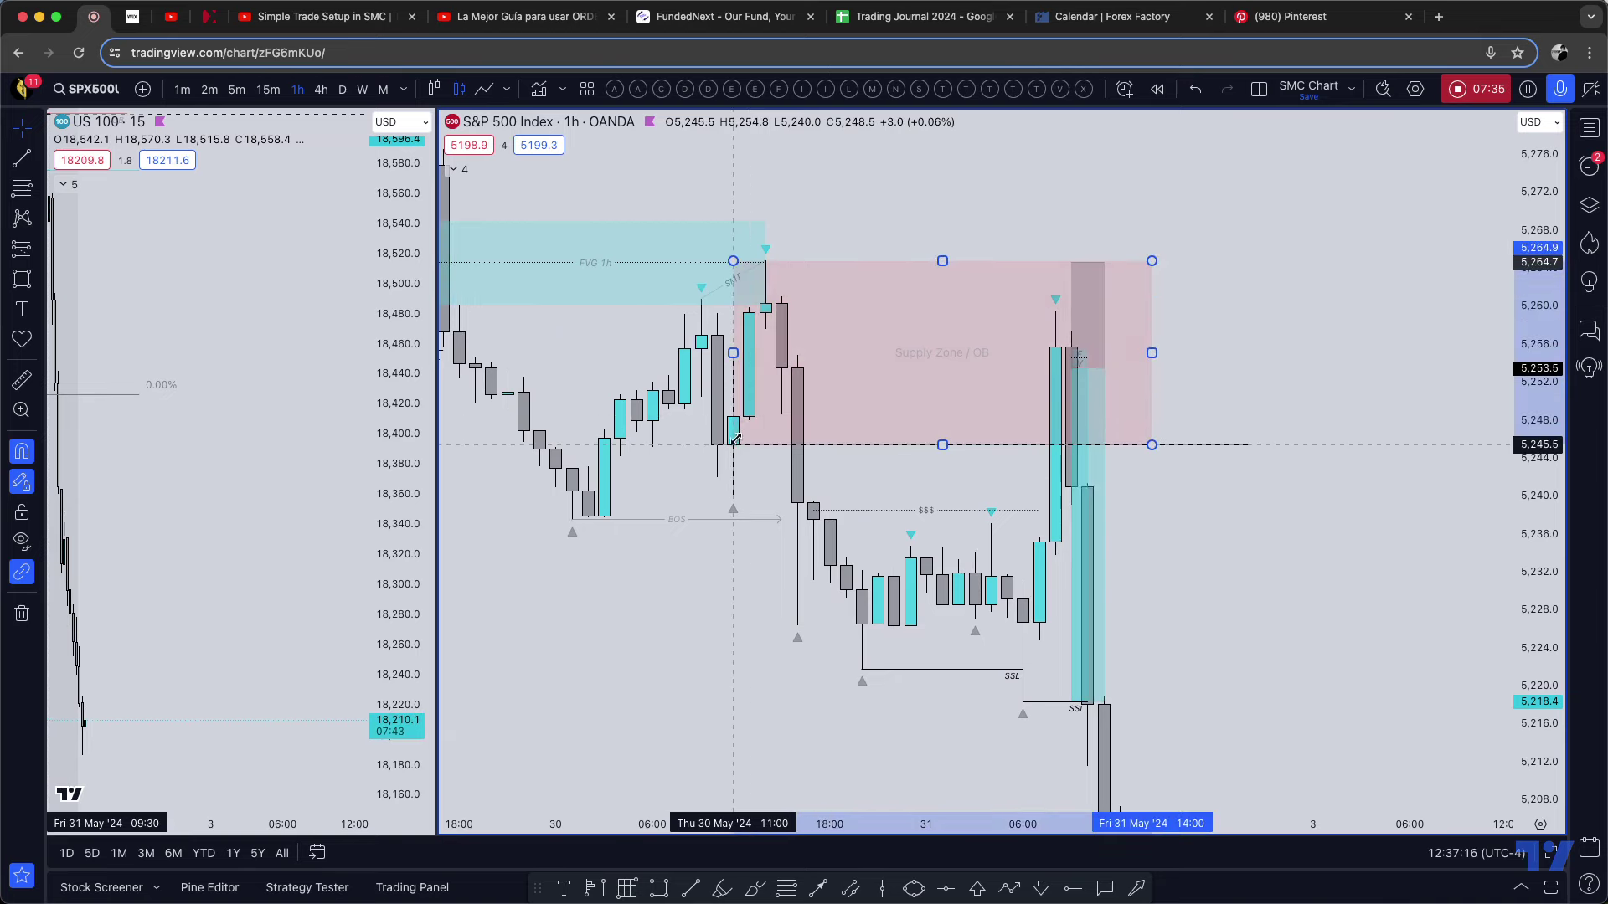
click(861, 216)
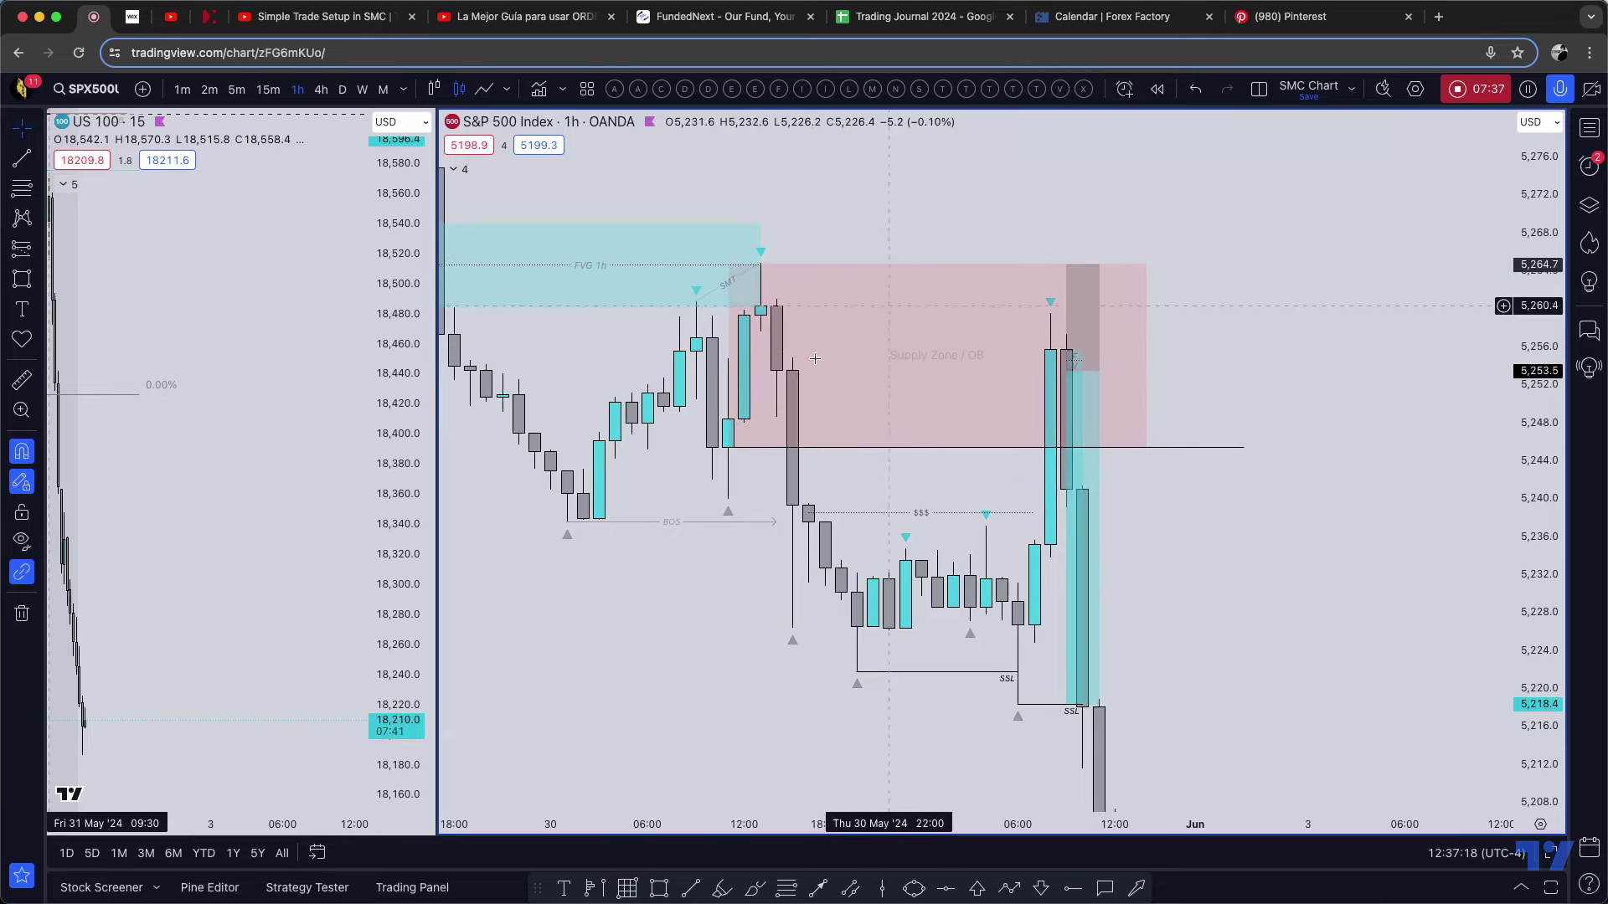
mouse_move(727, 450)
mouse_down()
mouse_move(759, 316)
mouse_move(730, 500)
mouse_move(732, 458)
mouse_up()
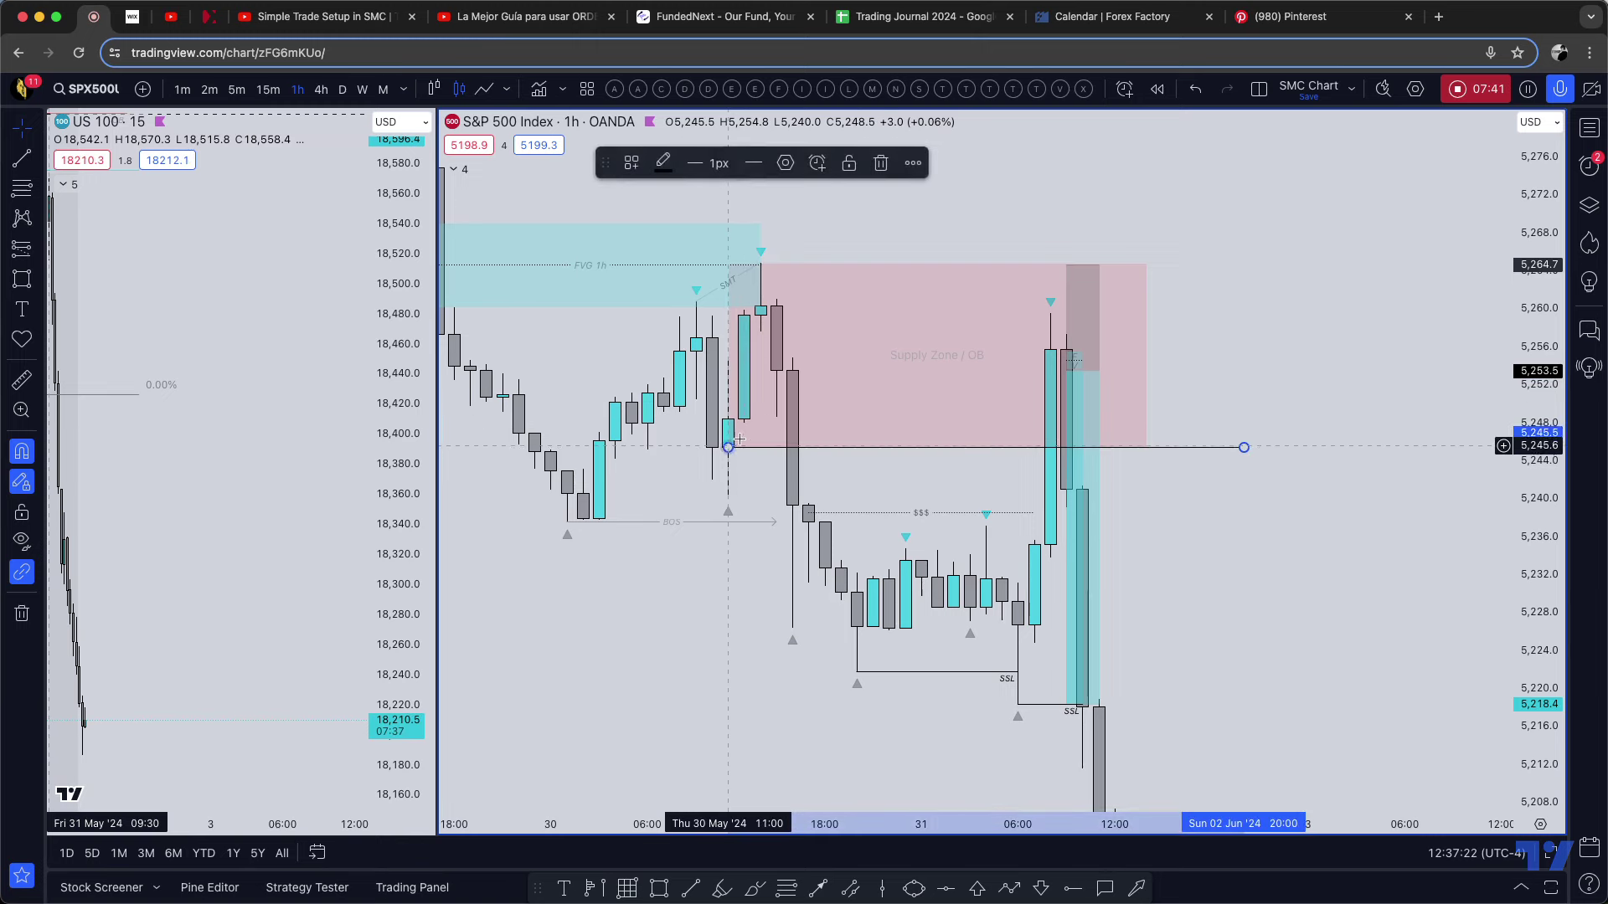
click(727, 448)
drag(727, 449, 758, 360)
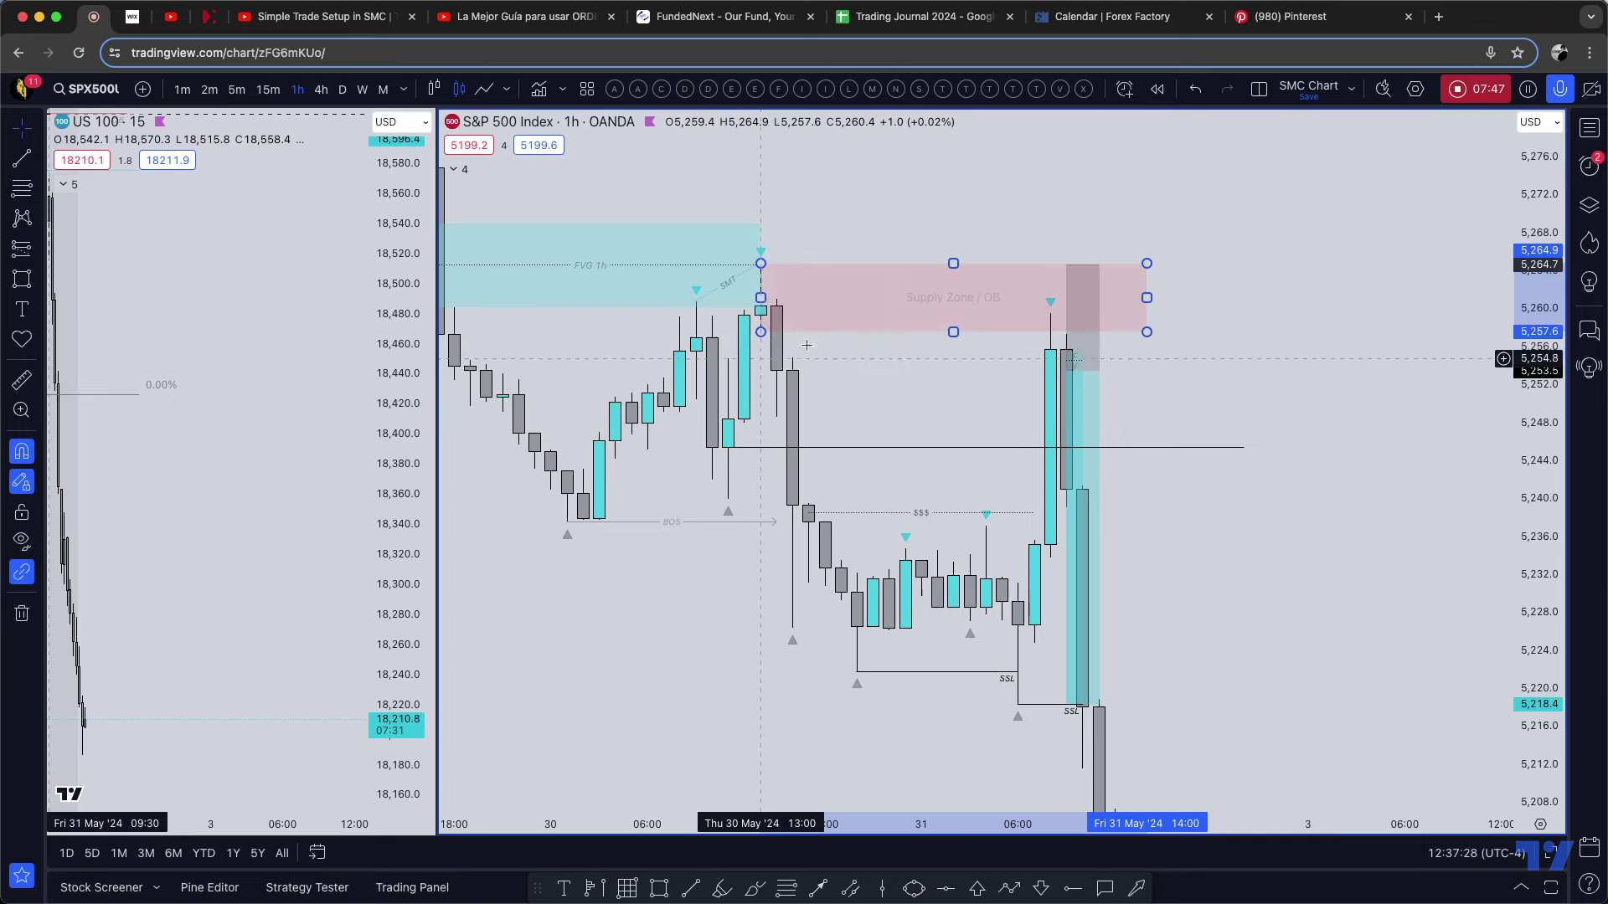
click(760, 306)
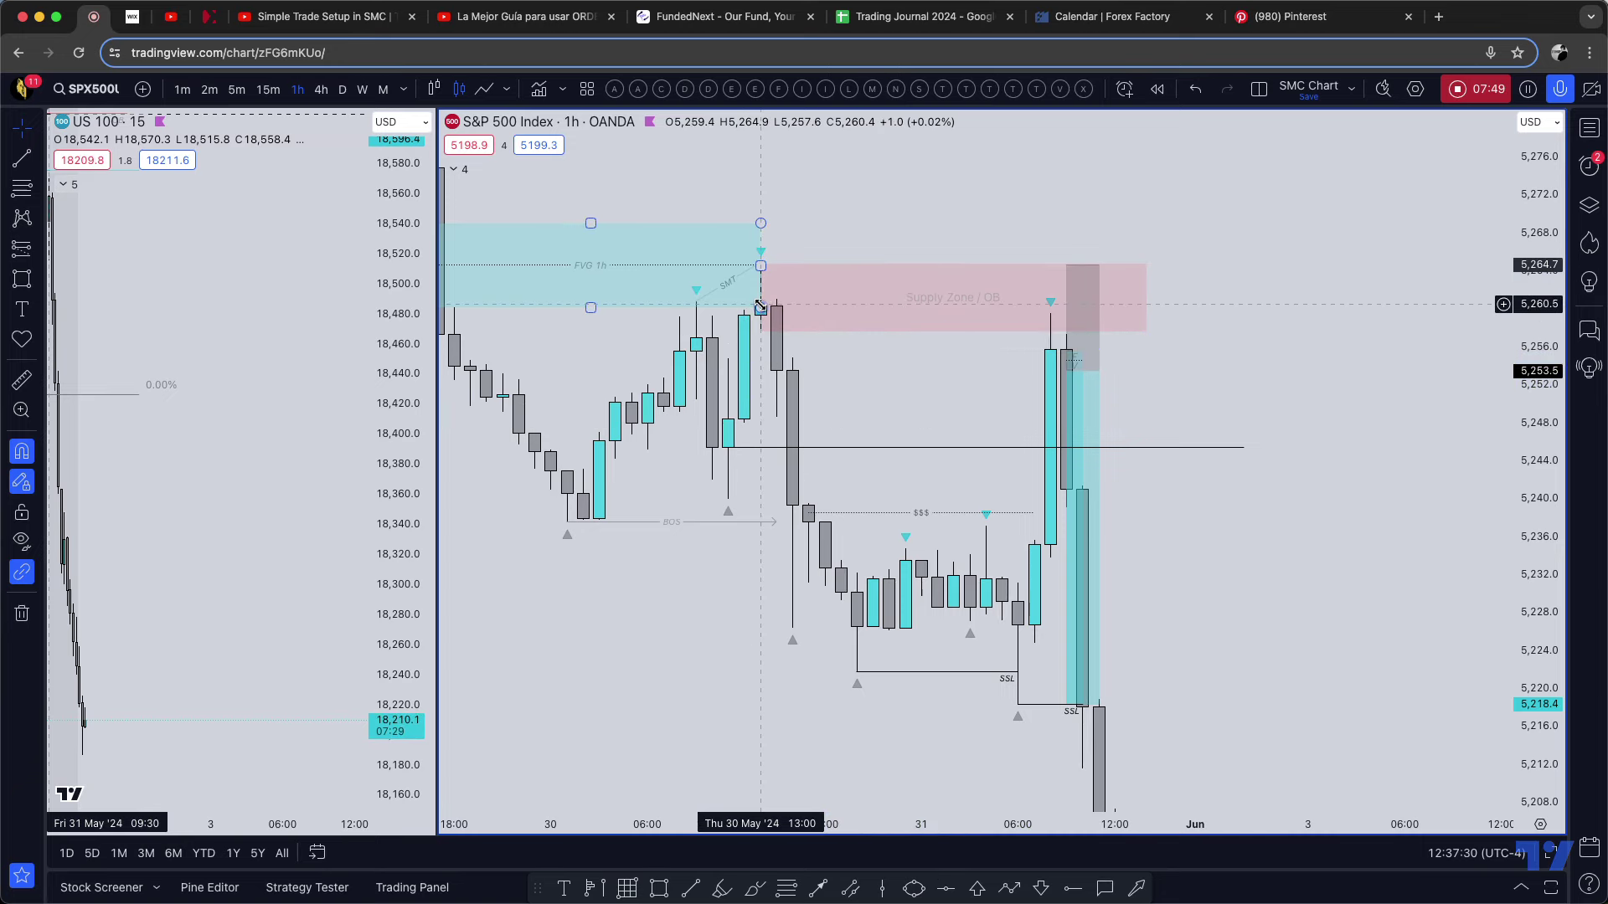
click(759, 324)
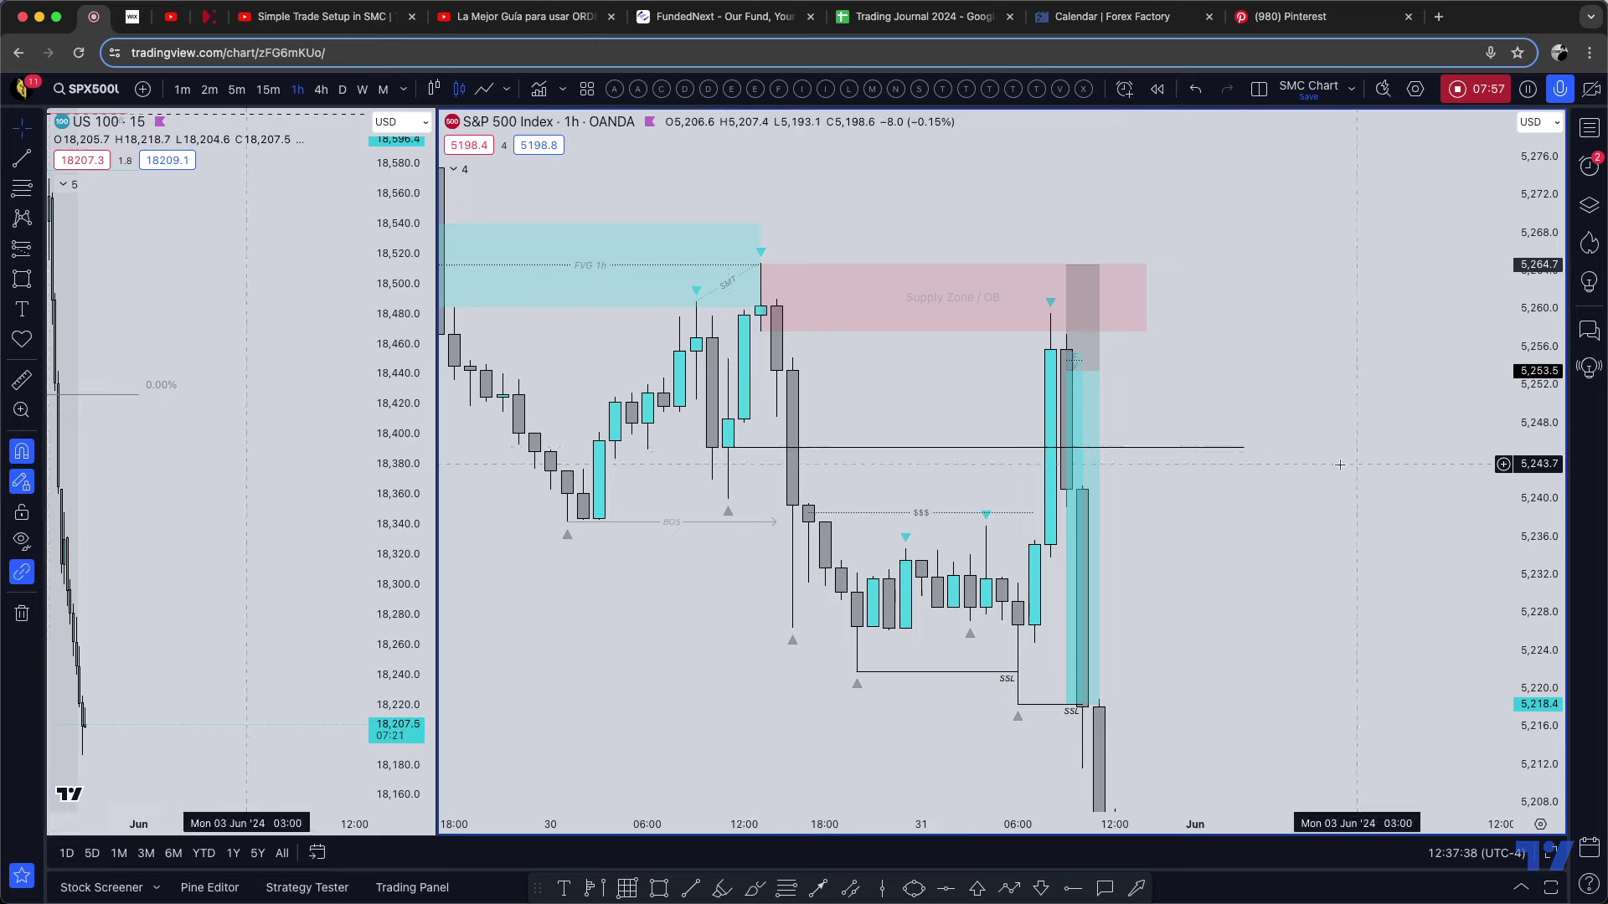
- Apply the OB drawing template to the S&P 500 line at 5,245.5
click(1244, 448)
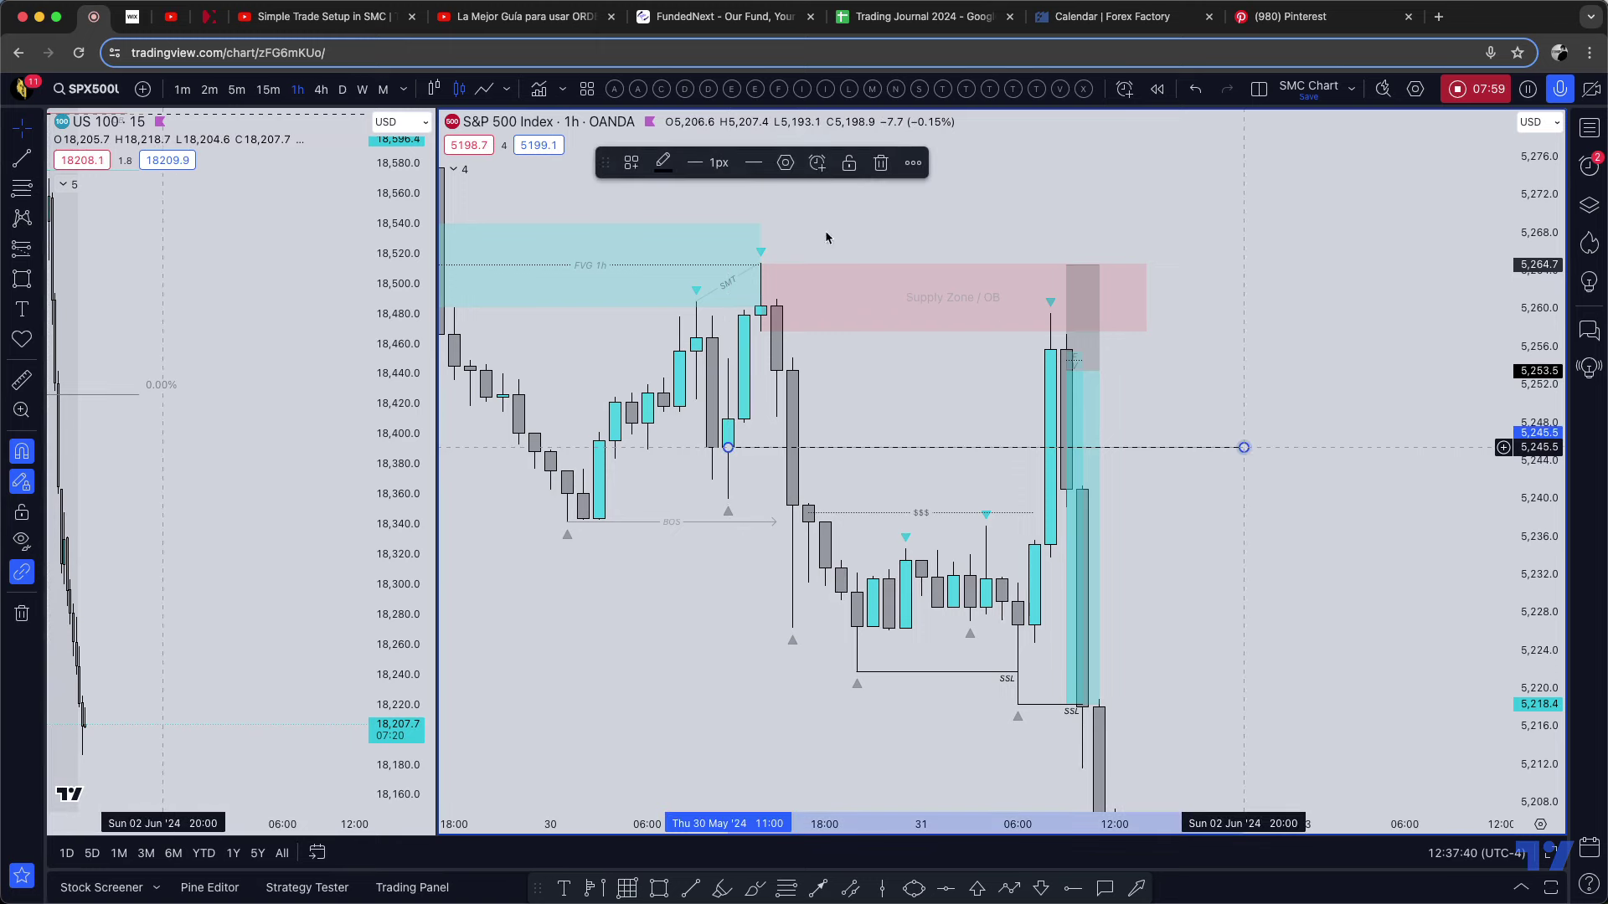
click(631, 163)
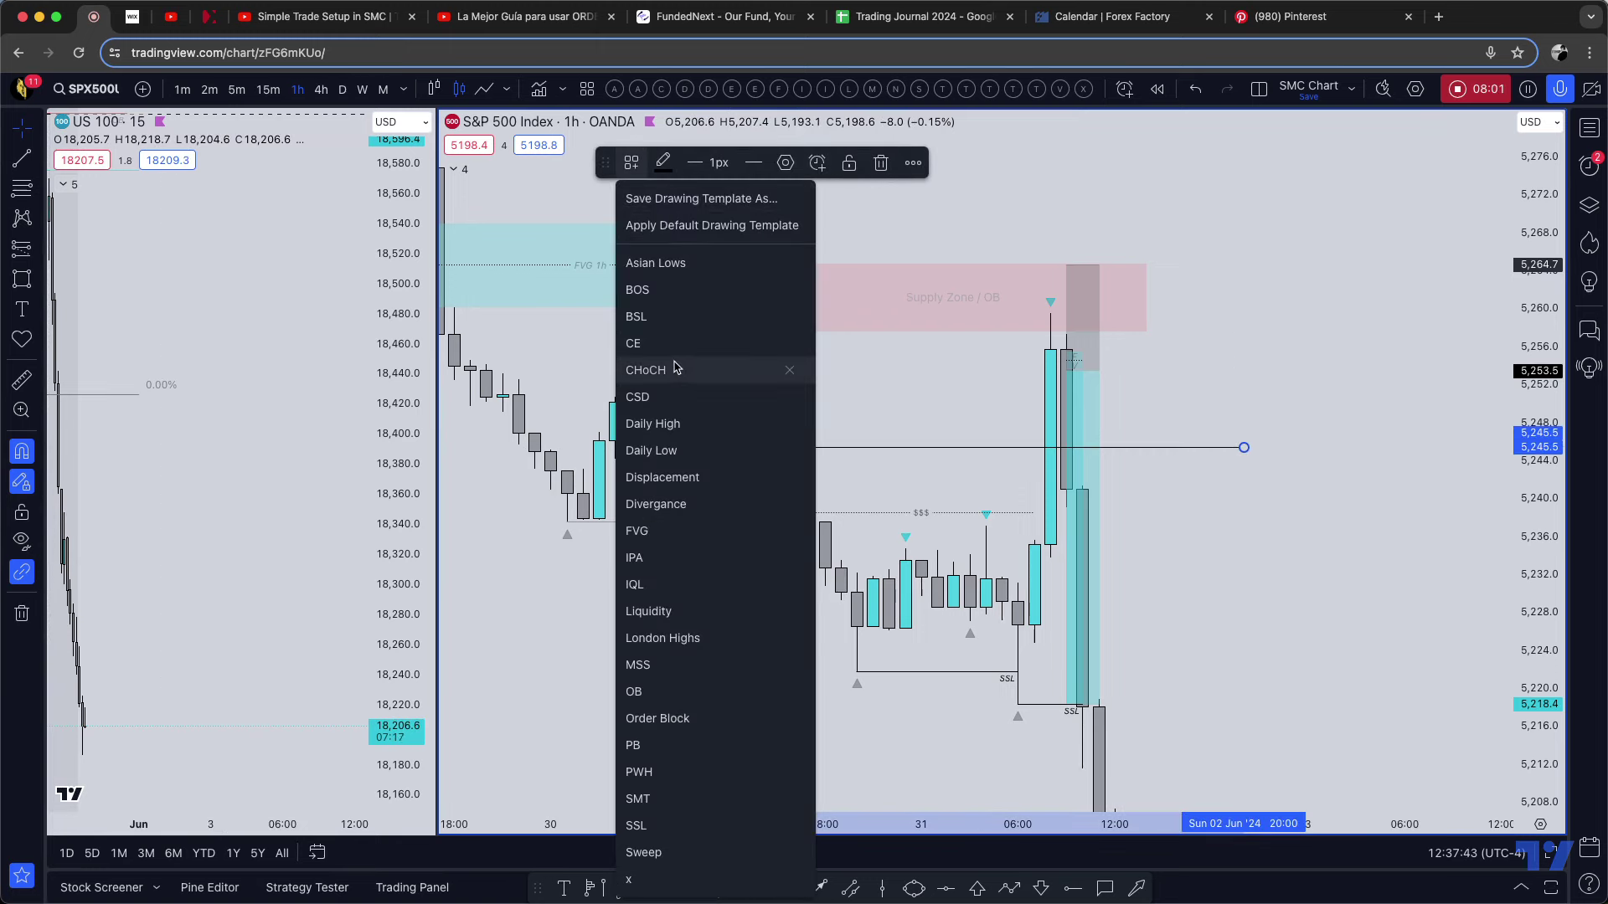
click(659, 691)
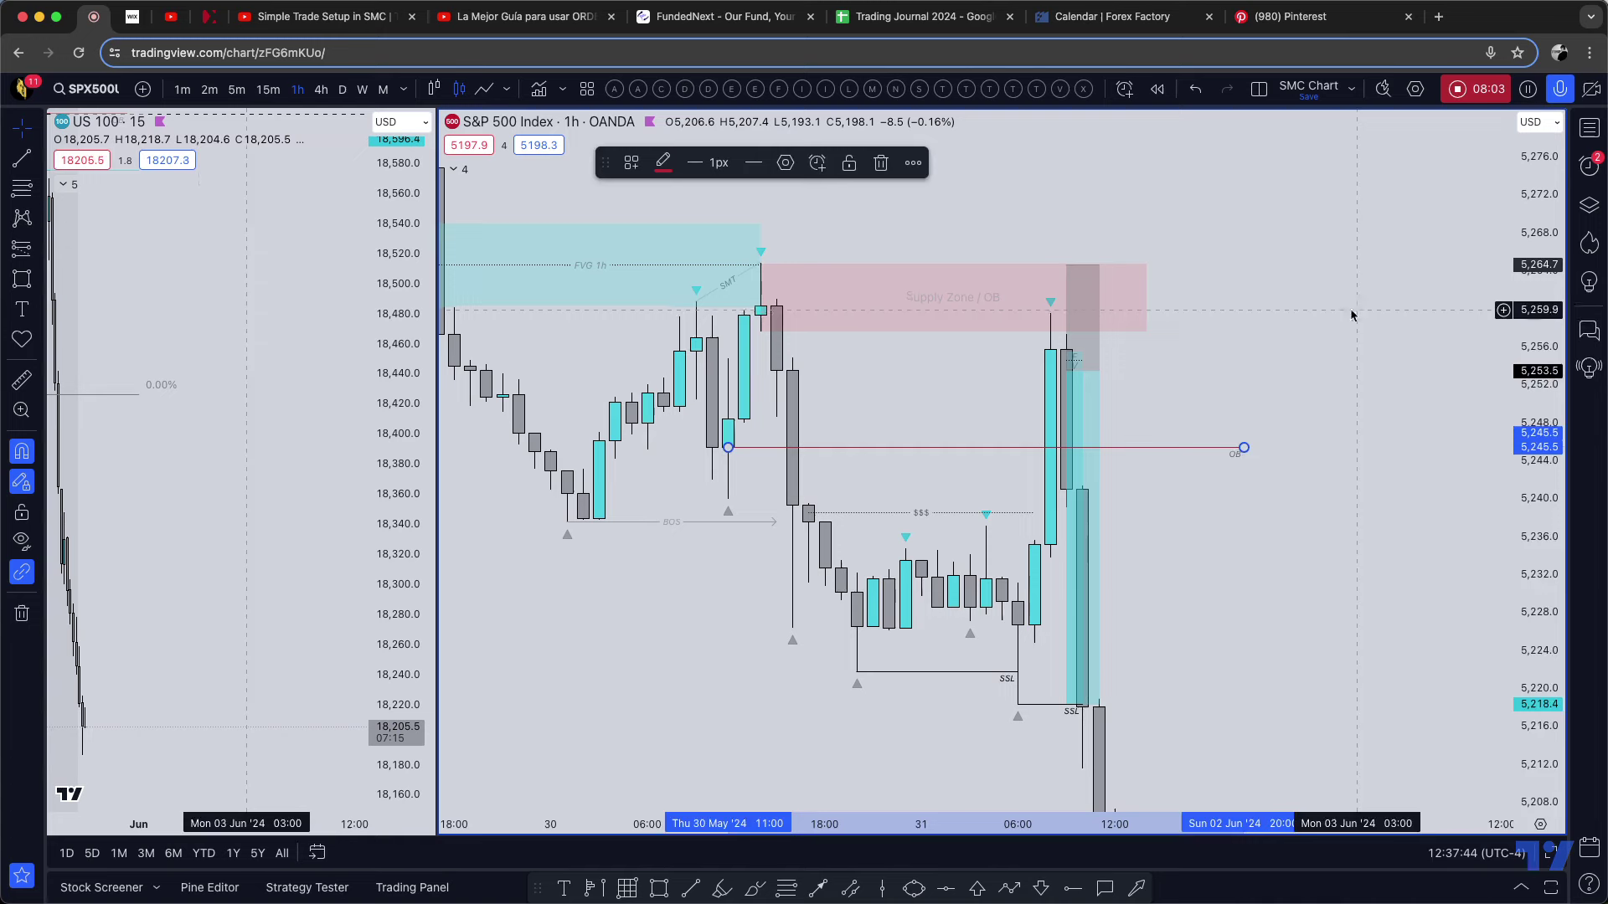
click(1351, 312)
- Widen the US 100 chart, switch it to the 1-hour timeframe, and frame its 30 and 31 May price action
drag(1279, 271, 1408, 263)
drag(1345, 359, 1299, 353)
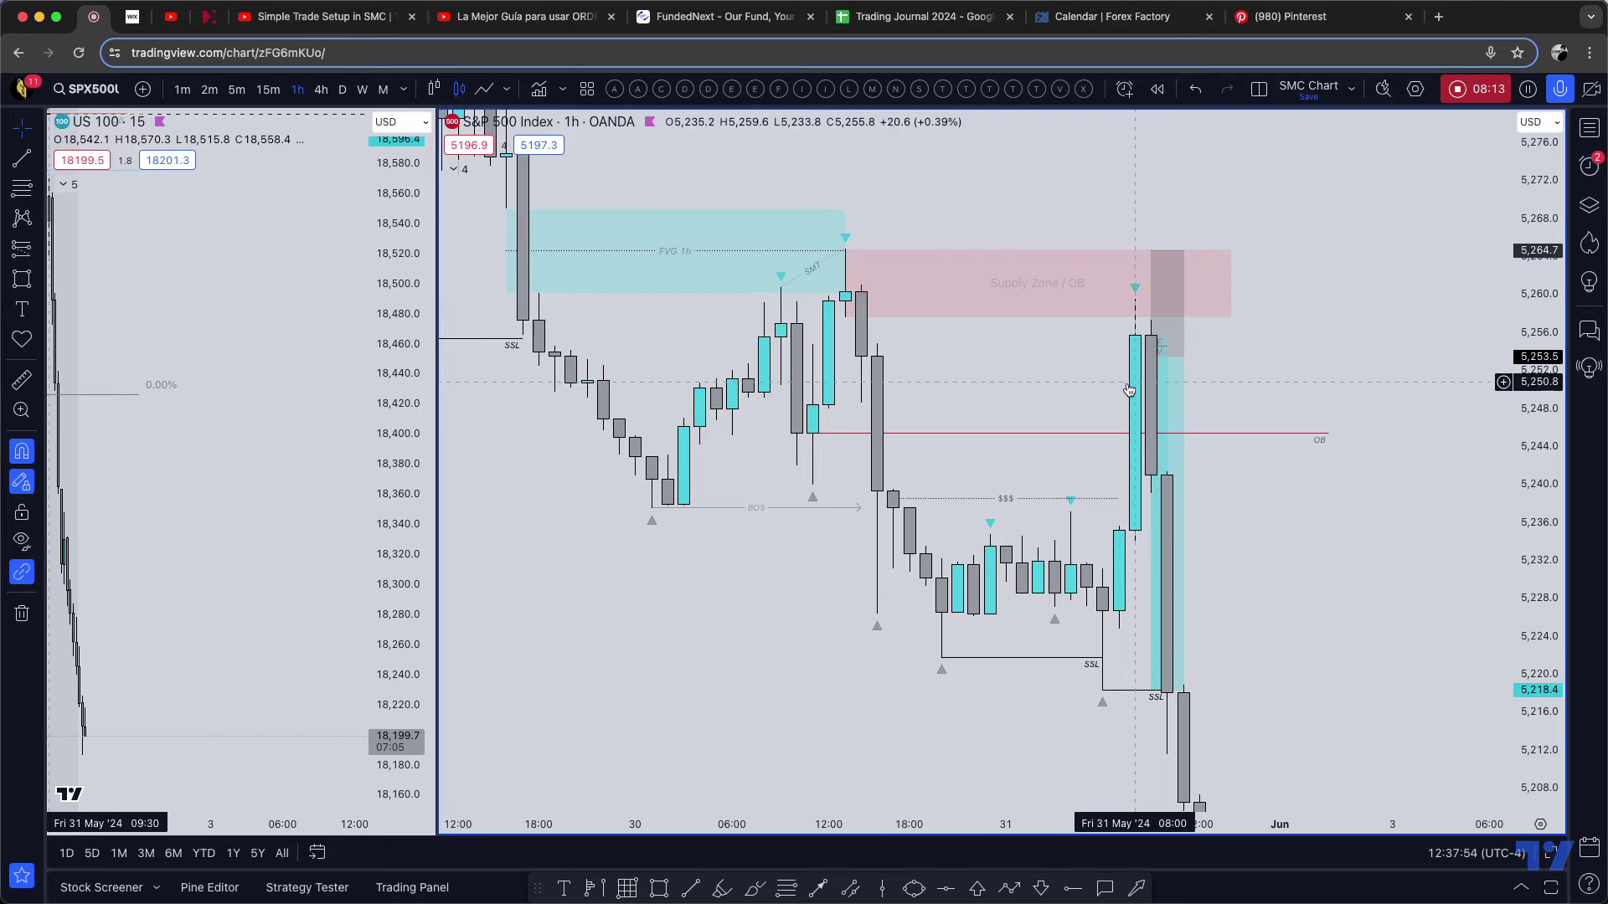
drag(437, 384, 1060, 421)
click(737, 410)
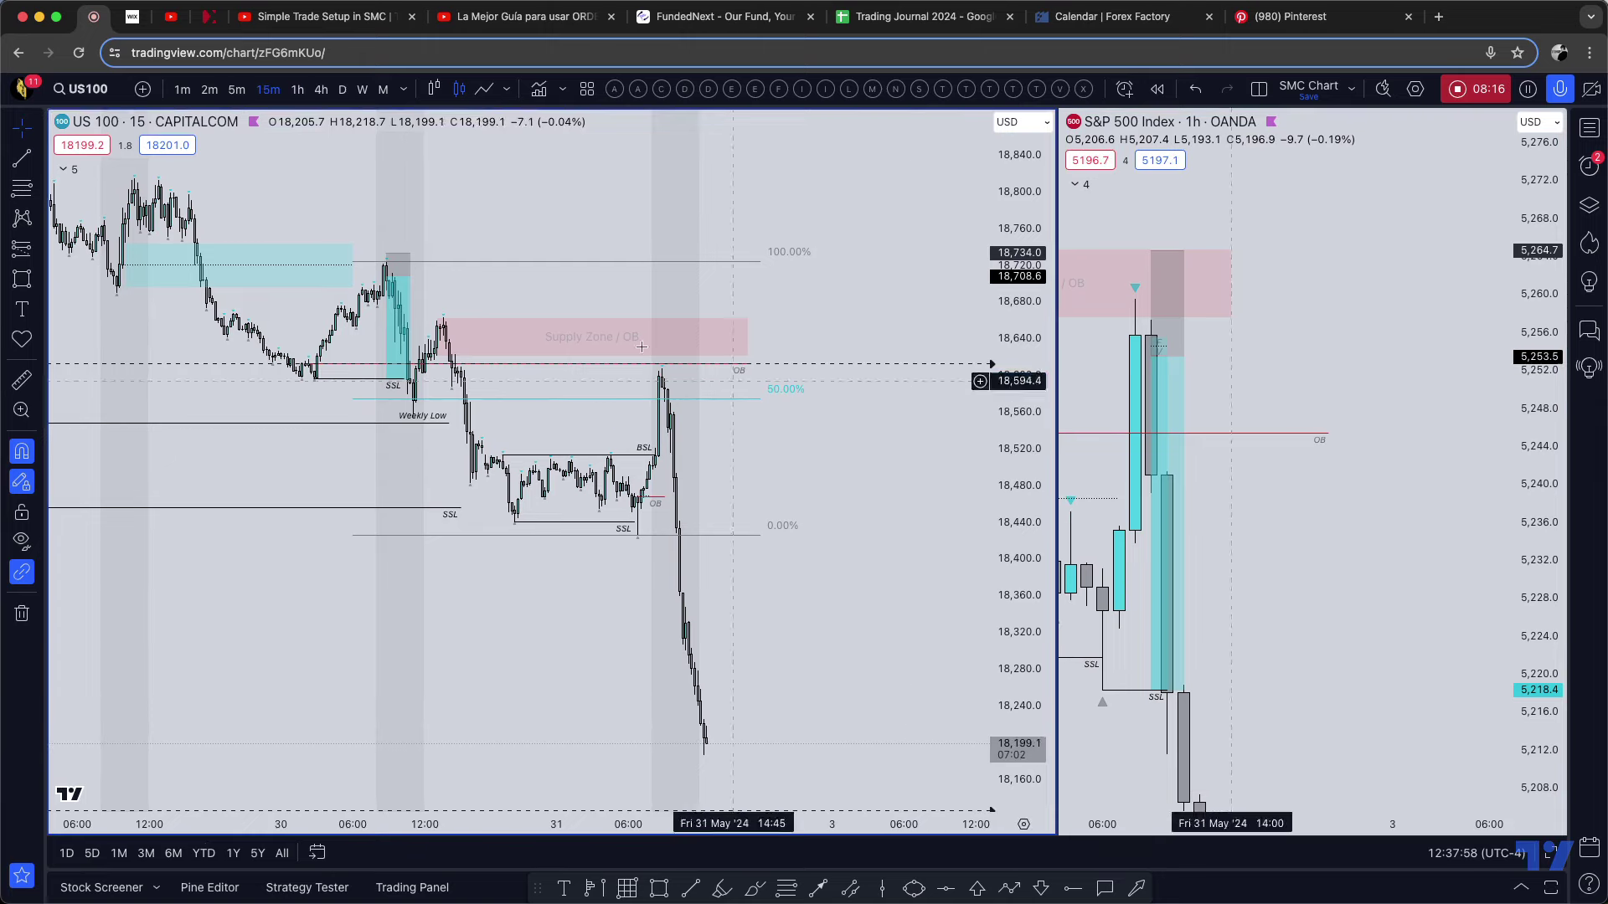
click(299, 89)
scroll(936, 421, up, 5)
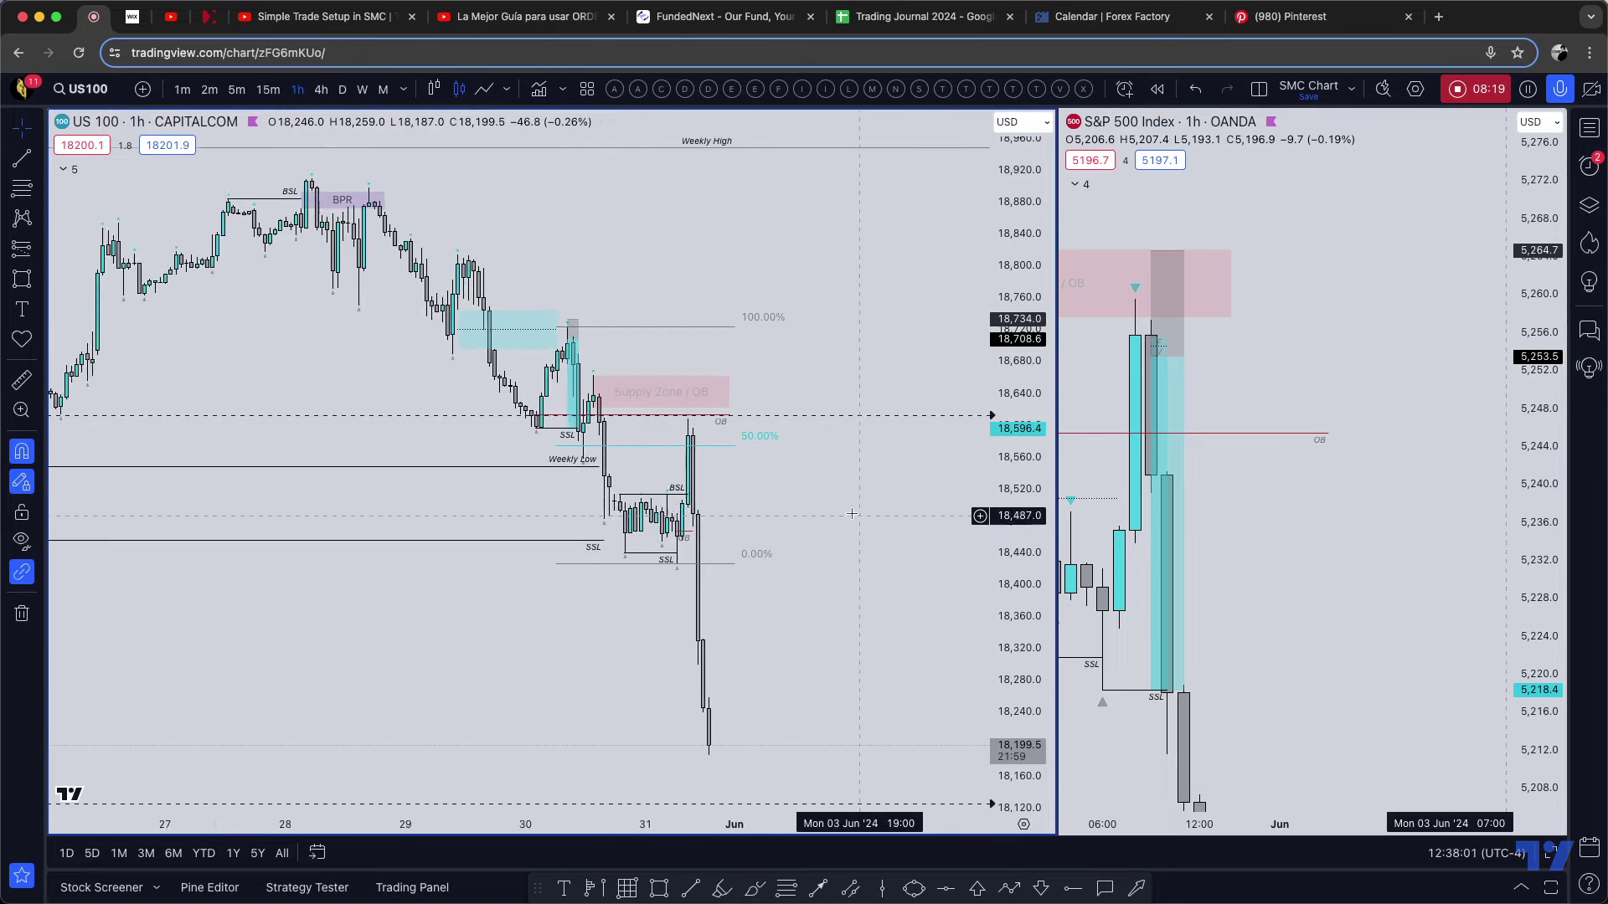
drag(1009, 467, 1008, 488)
drag(650, 399, 872, 464)
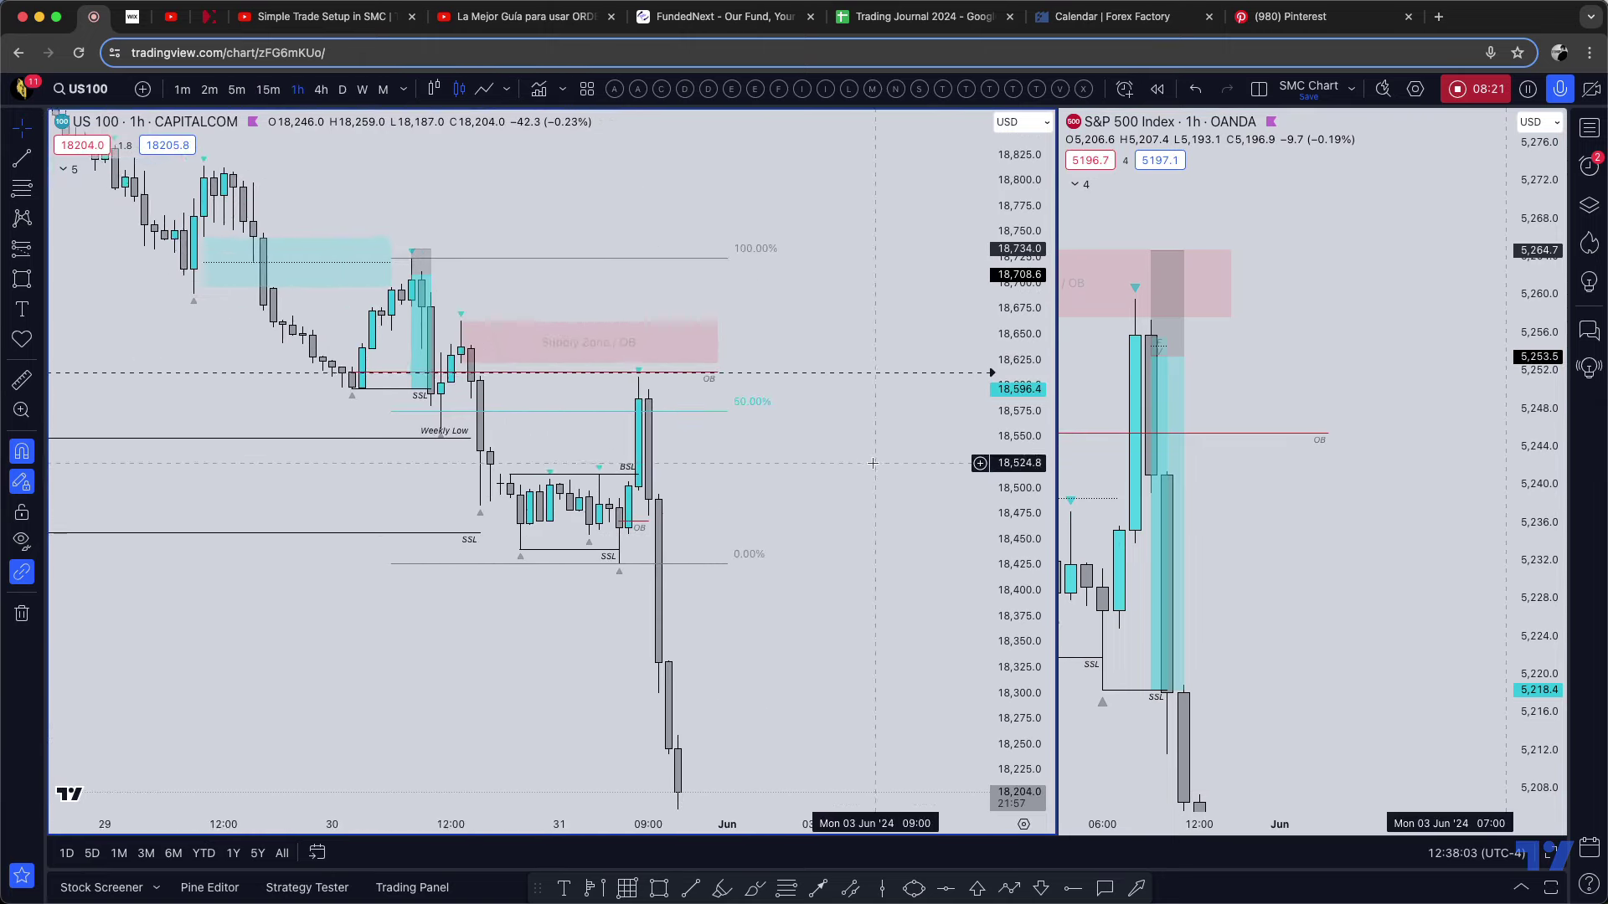
- Draw a horizontal trend line on the US 100 chart at about 18,592.5, from the 30 May 11:00 candle past the 31 May spike
scroll(913, 454, up, 2)
drag(1199, 368, 1480, 382)
scroll(1416, 377, down, 3)
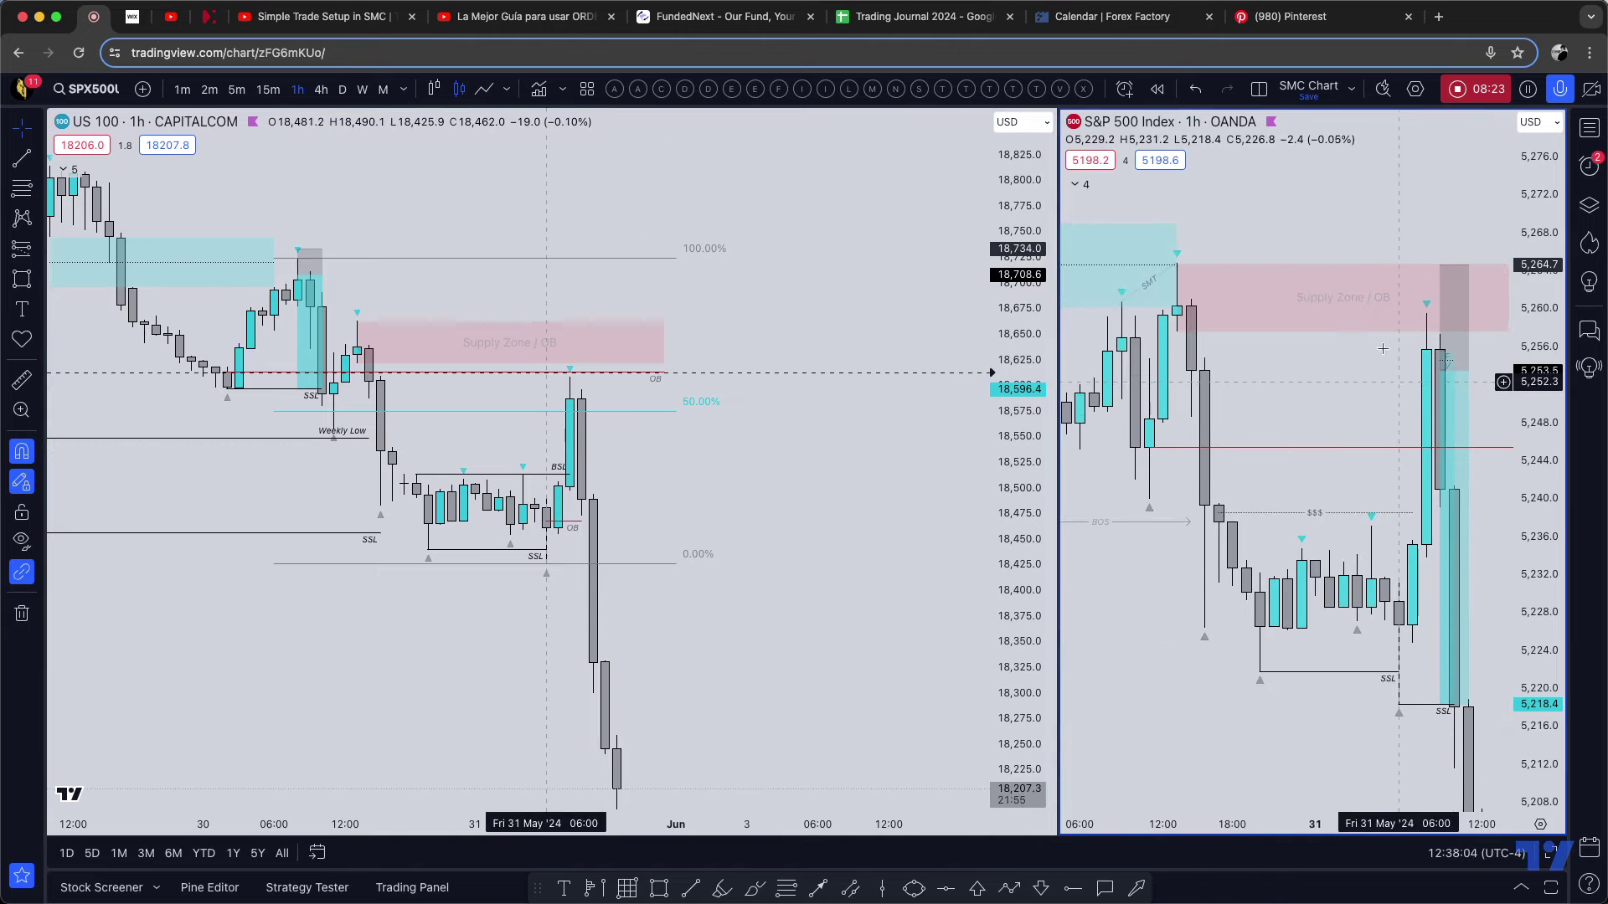
drag(1395, 208, 1378, 210)
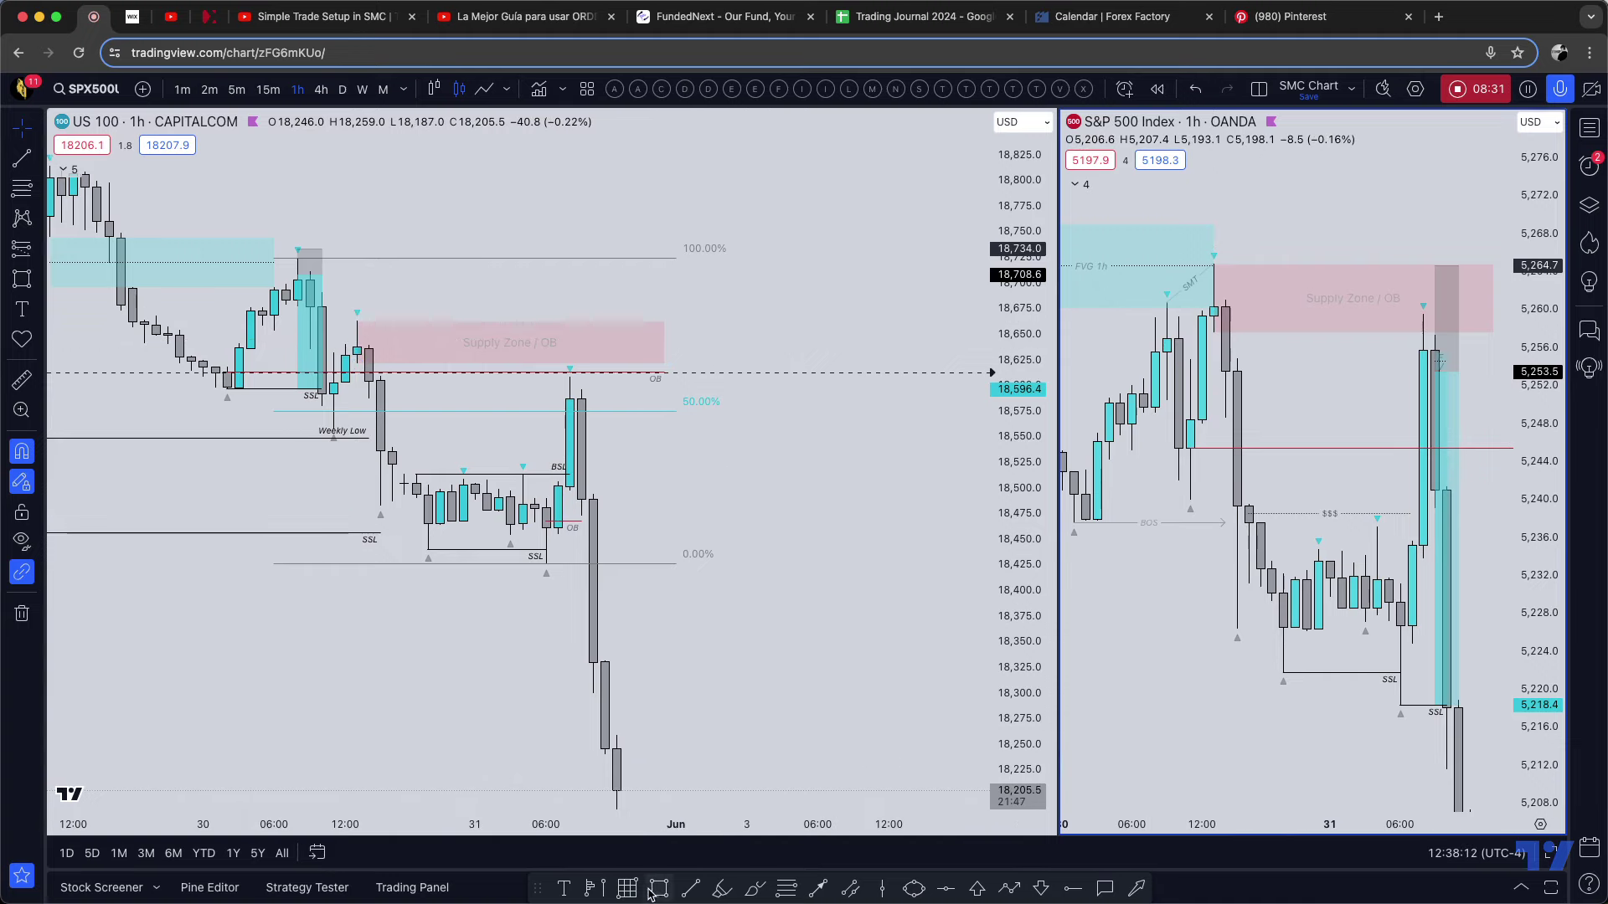
click(690, 889)
click(334, 393)
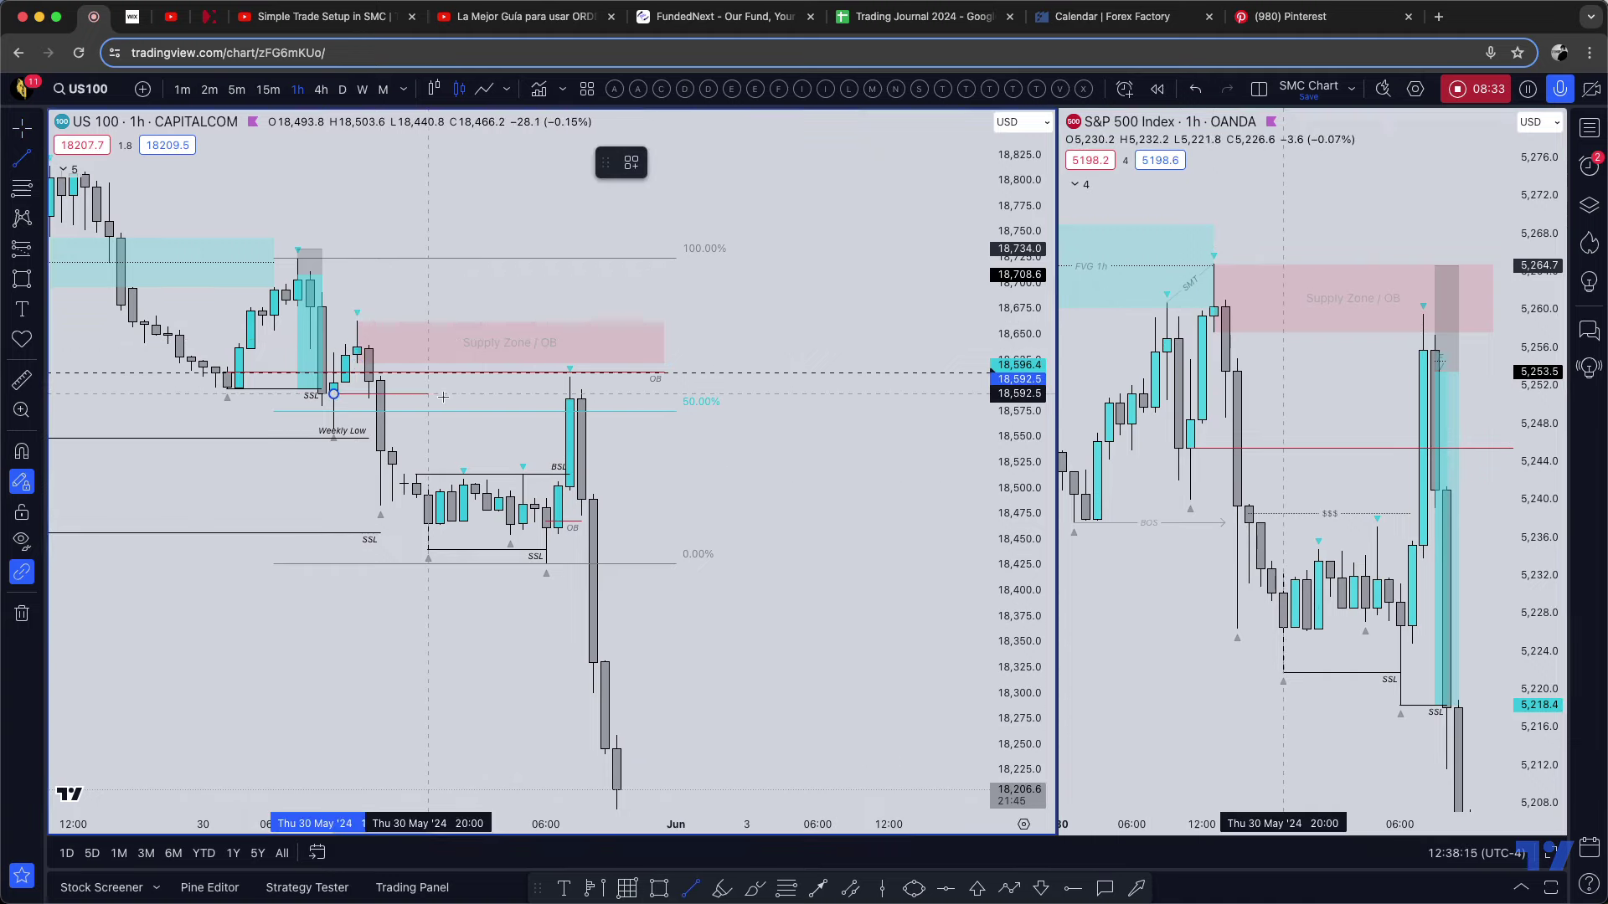
shift+click(740, 404)
click(782, 460)
drag(759, 313, 767, 320)
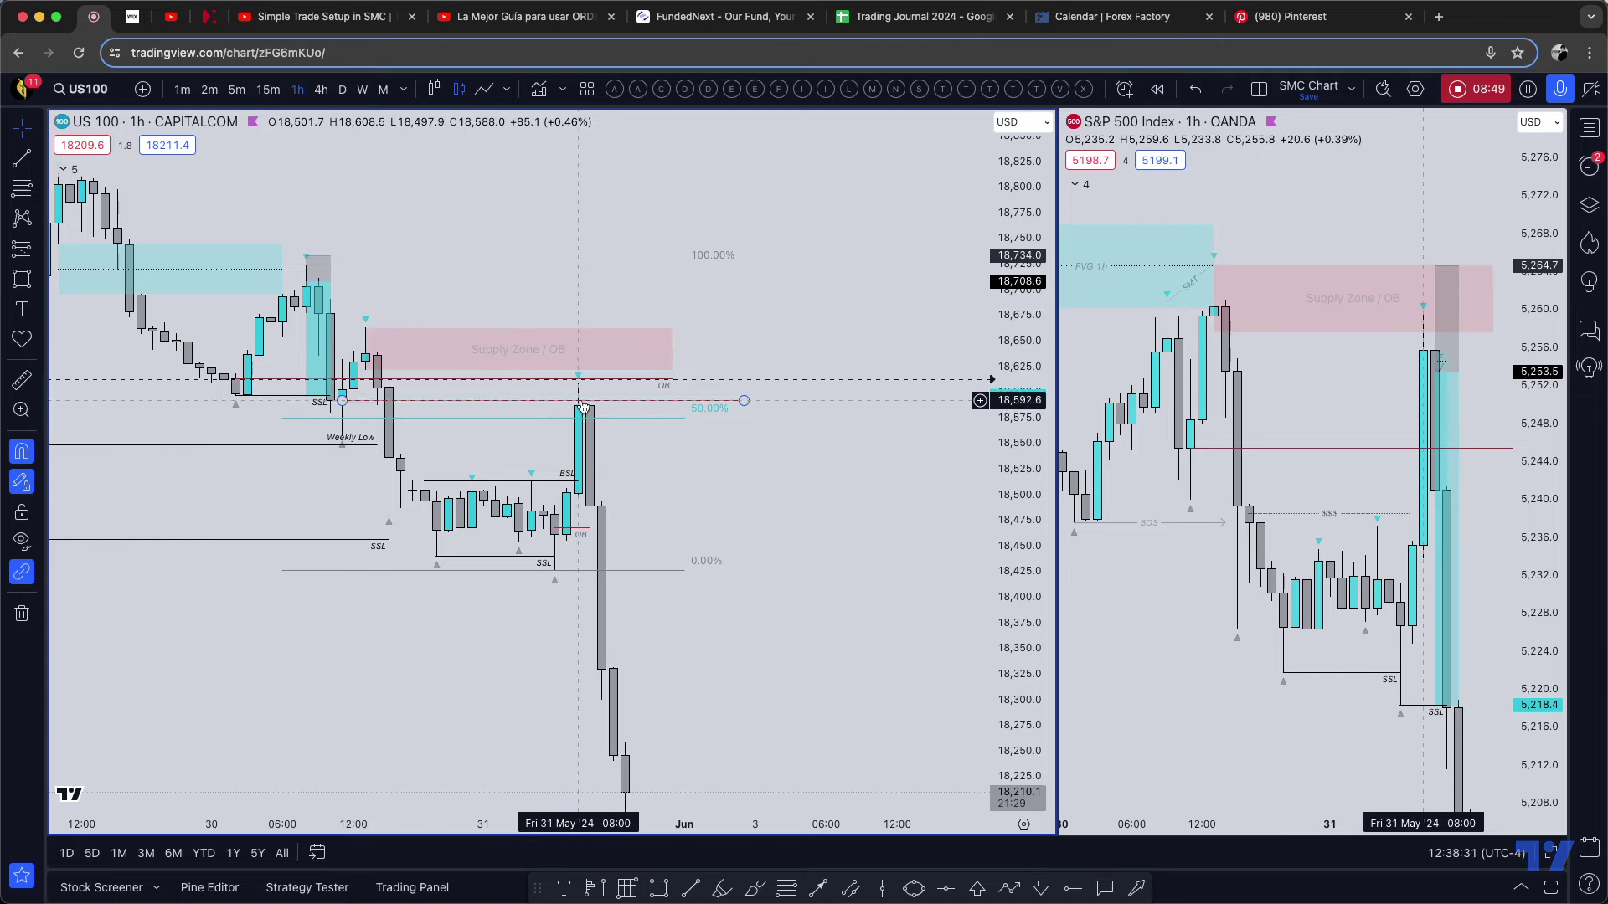
- Try the US 100 supply zone extended down to 18,592.5 at the 30 May 11:00 candle, and restore its narrower shape
drag(365, 370, 342, 400)
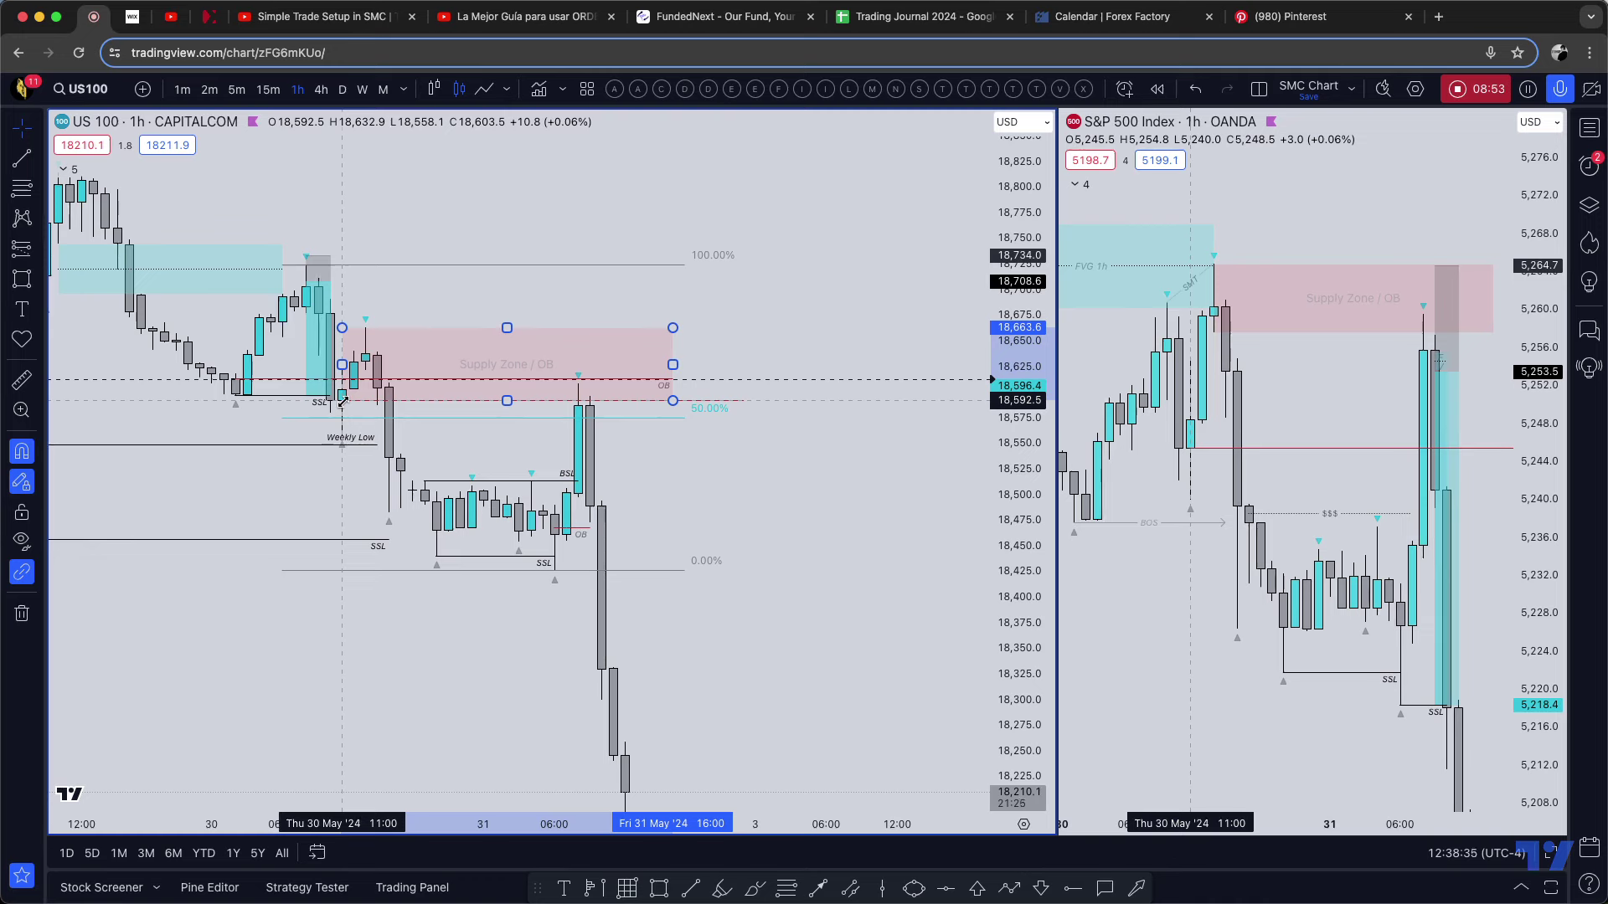
drag(343, 402, 366, 369)
click(427, 311)
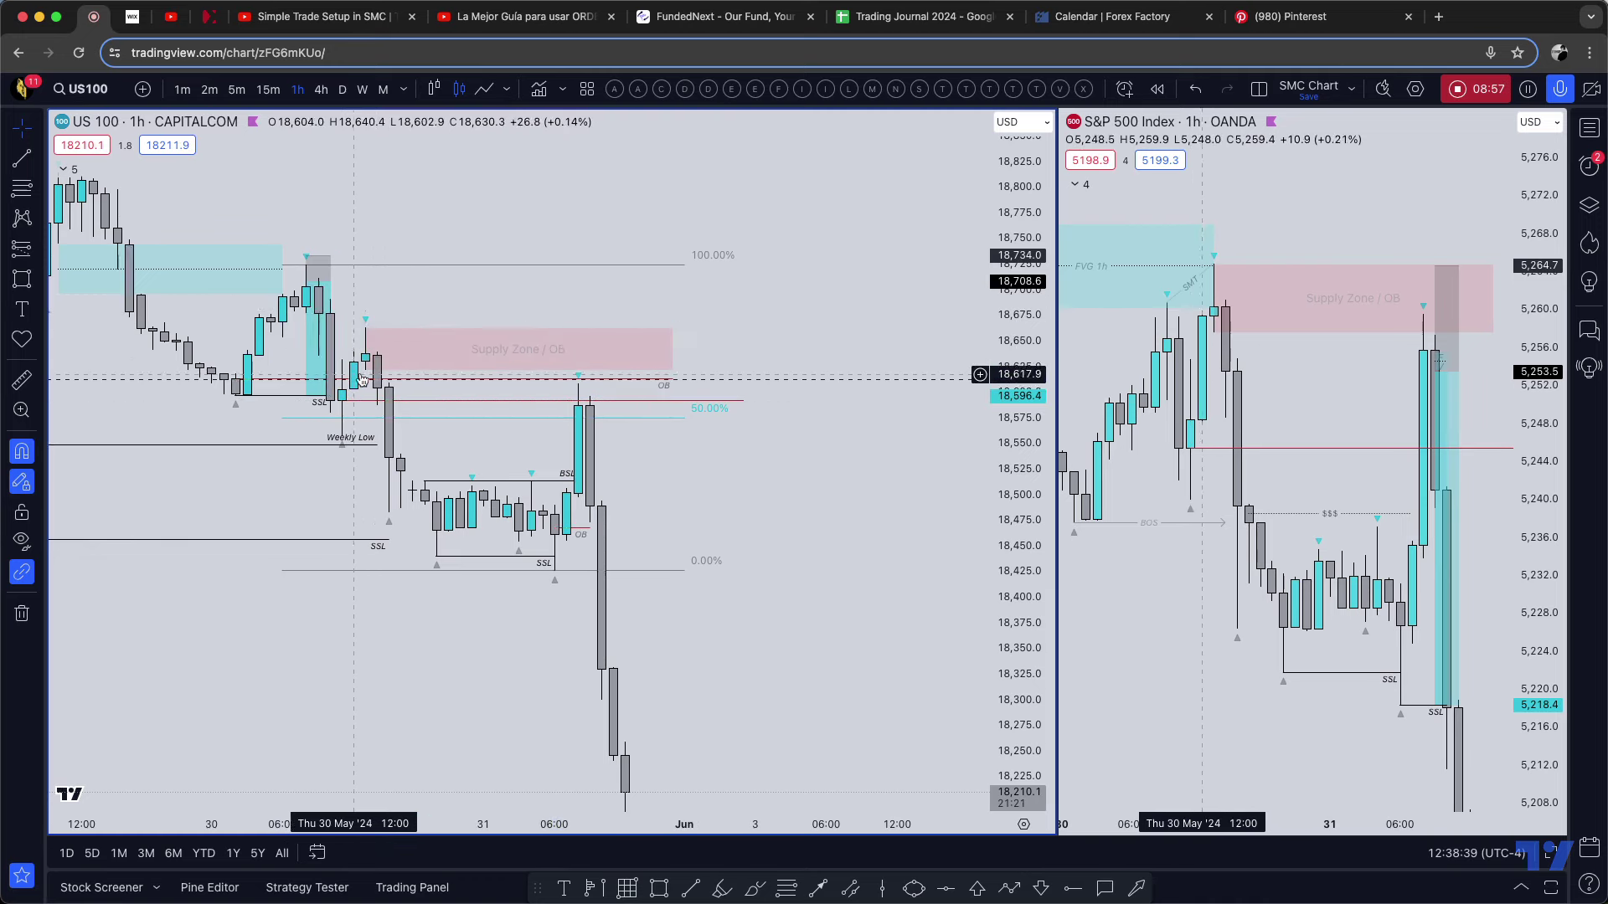
click(365, 328)
click(384, 304)
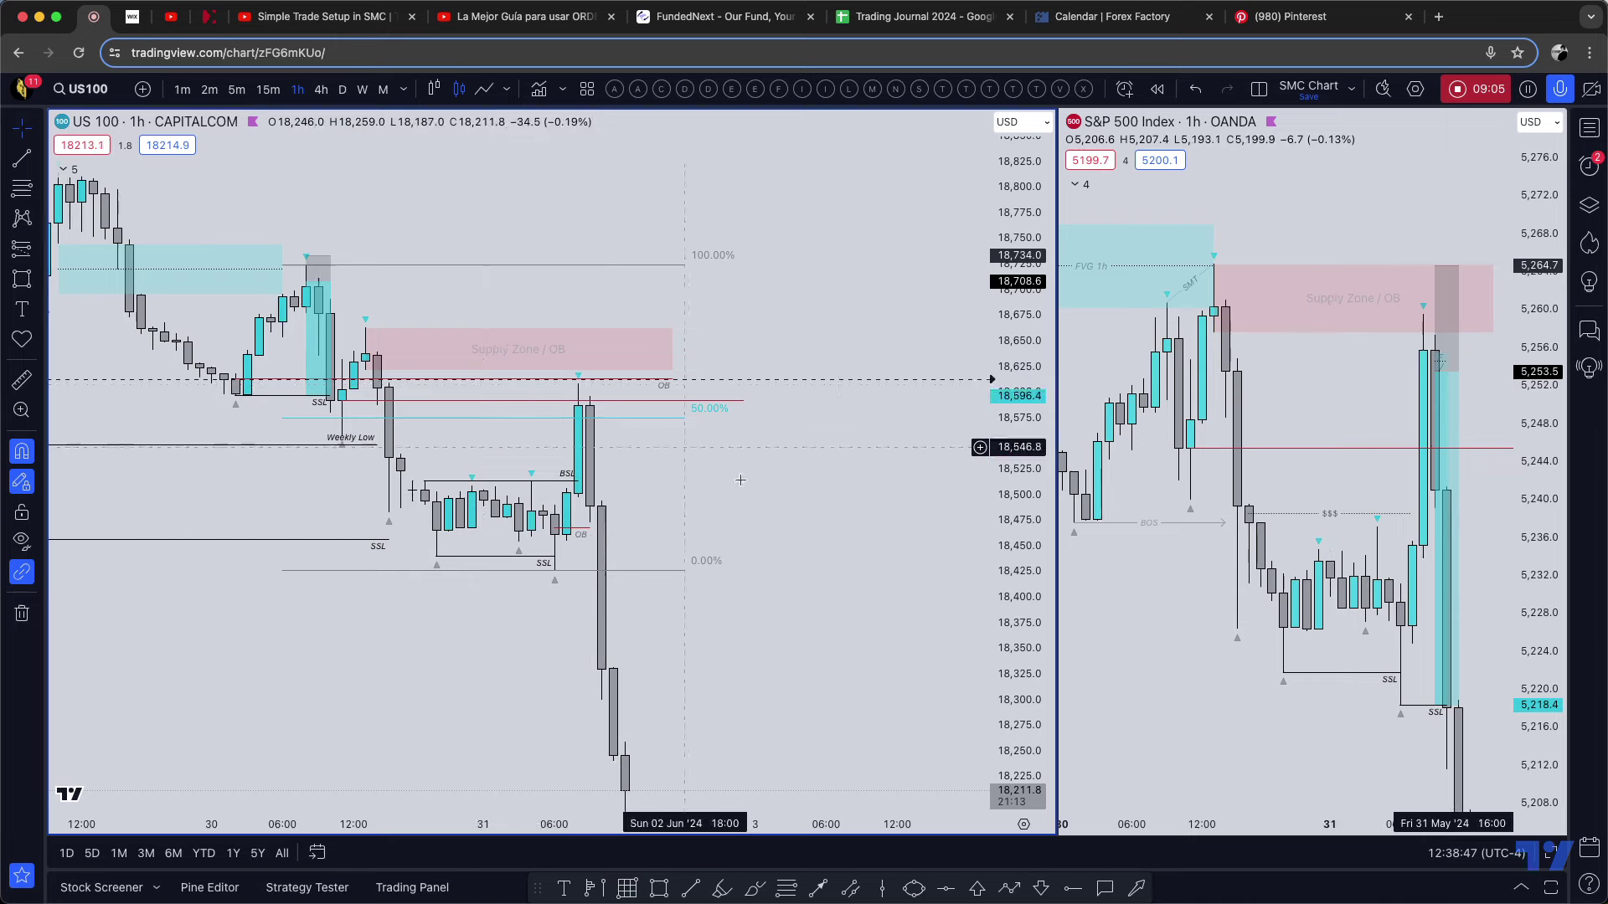
- Widen the S&P 500 chart and extend the US 100 supply zone down to 18,592.5, starting at the 30 May 11:00 candle
drag(829, 524, 945, 539)
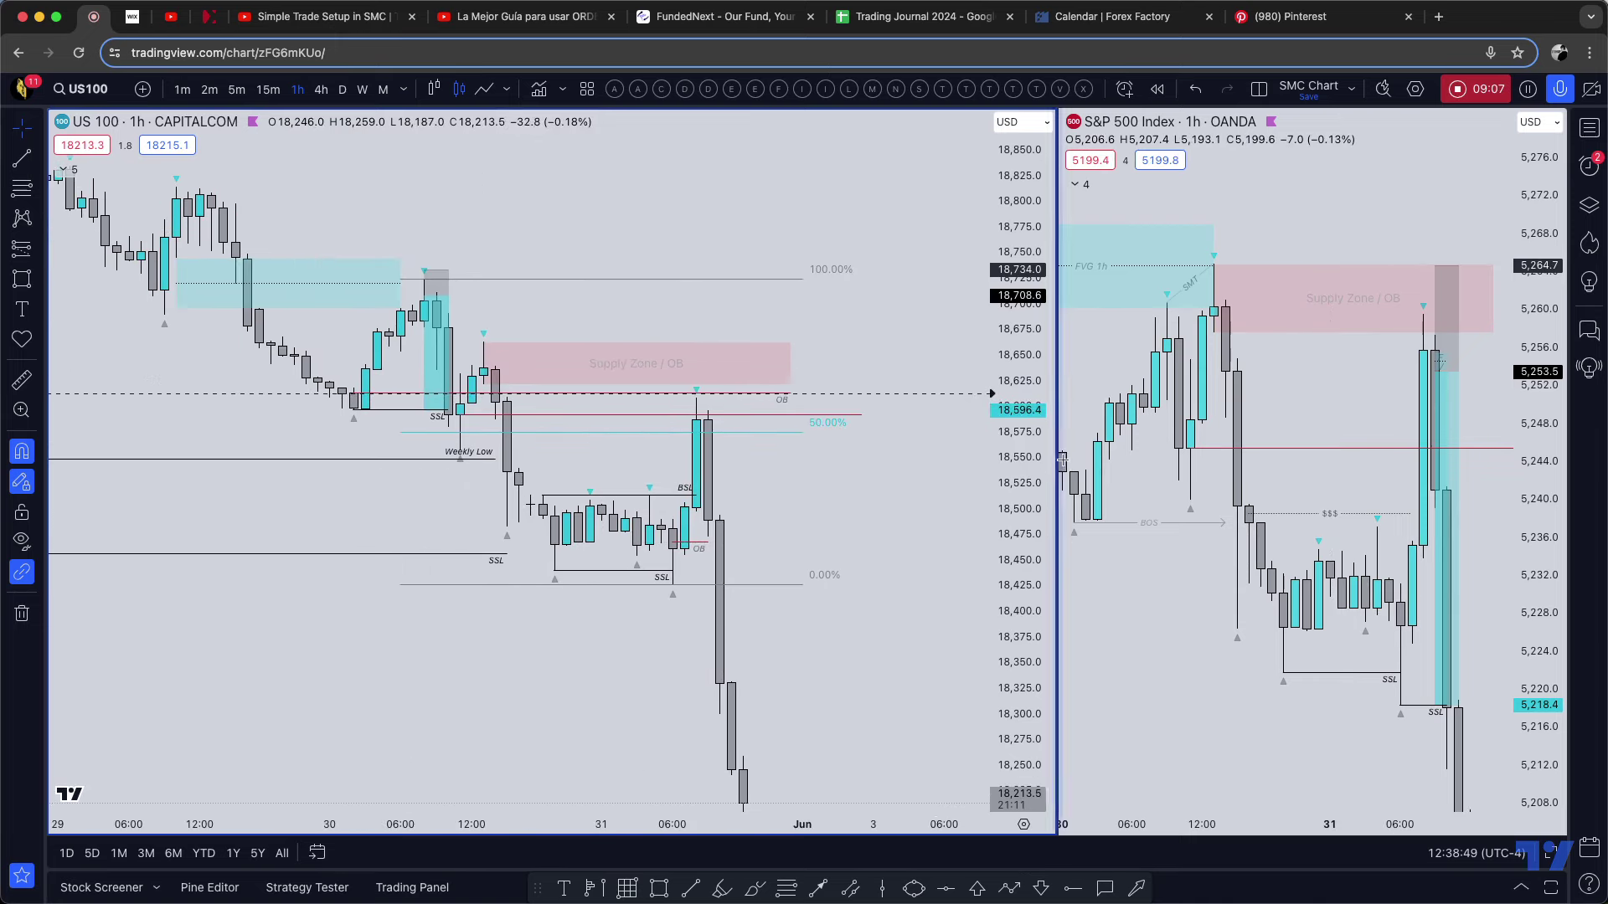
drag(1058, 465, 629, 469)
drag(389, 478, 537, 458)
mouse_move(179, 391)
mouse_down()
mouse_move(202, 369)
mouse_move(180, 394)
mouse_up()
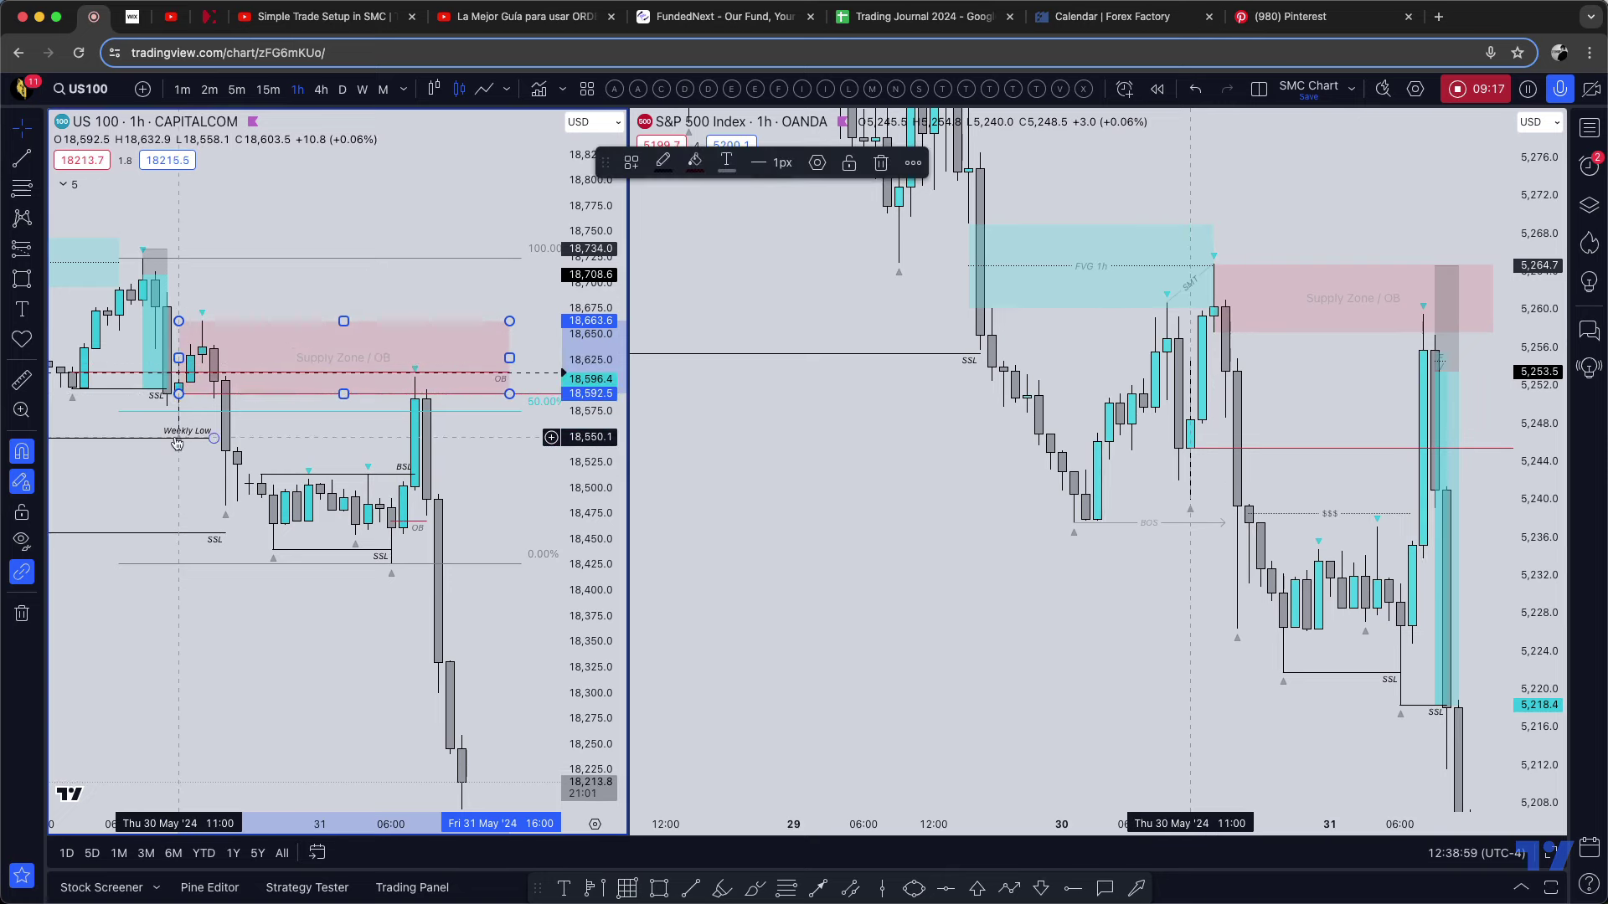
mouse_move(178, 393)
mouse_down()
mouse_move(179, 430)
mouse_move(183, 405)
mouse_up()
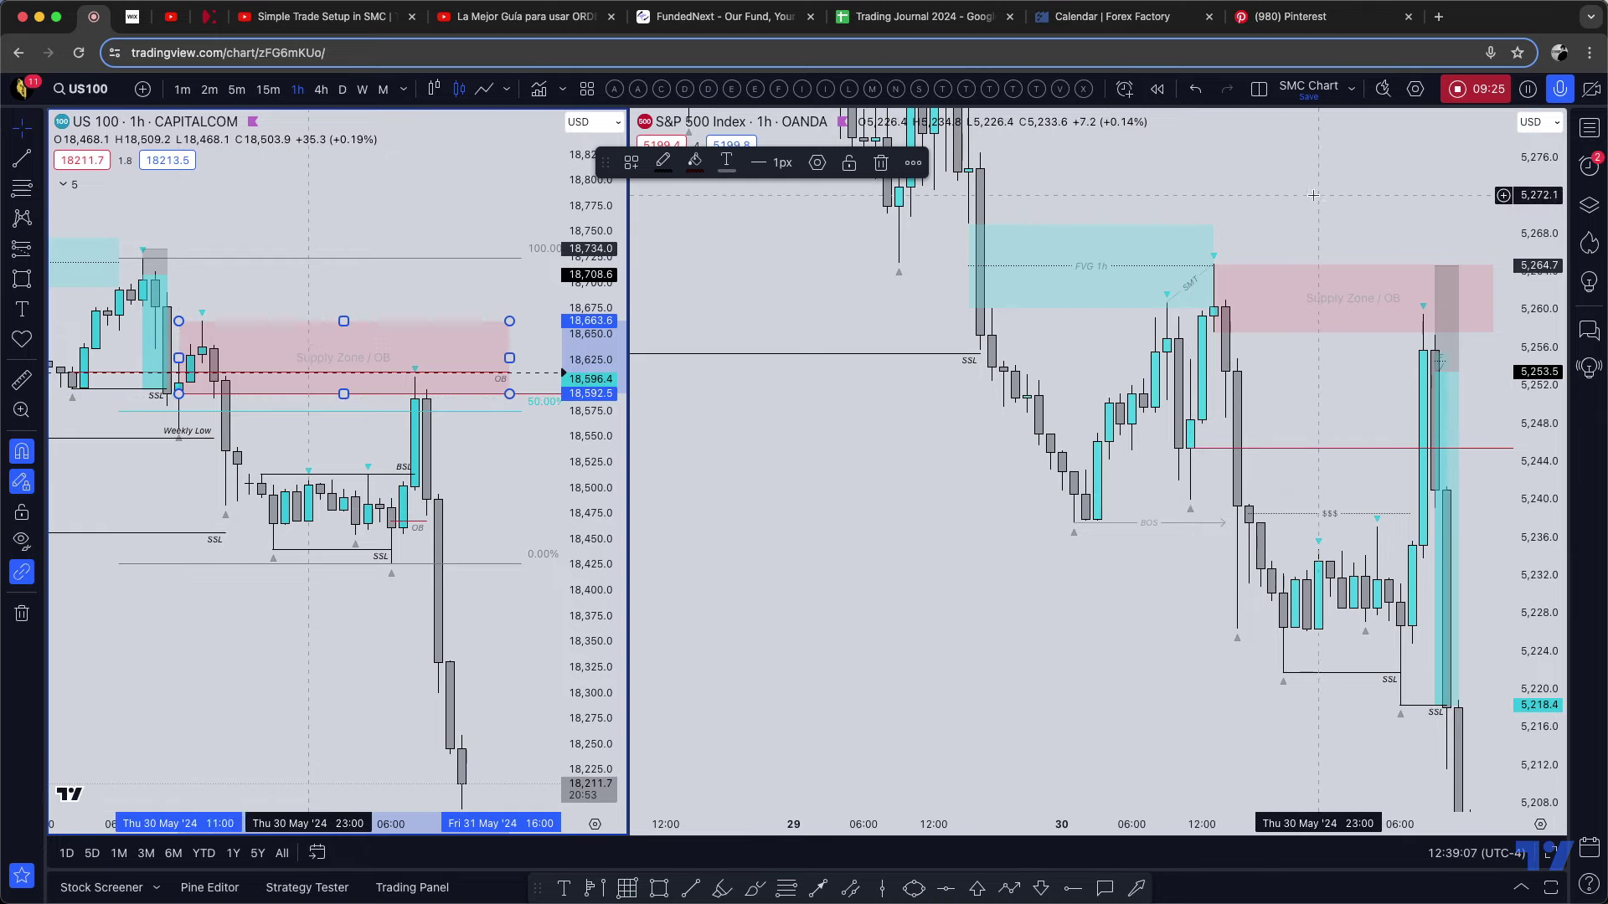
- Compare the S&P 500 OB line, 1h FVG and supply zone around the 30 May 11:00 to 13:00 candles
drag(1285, 339, 1046, 418)
scroll(1344, 434, up, 1)
drag(1350, 435, 1360, 366)
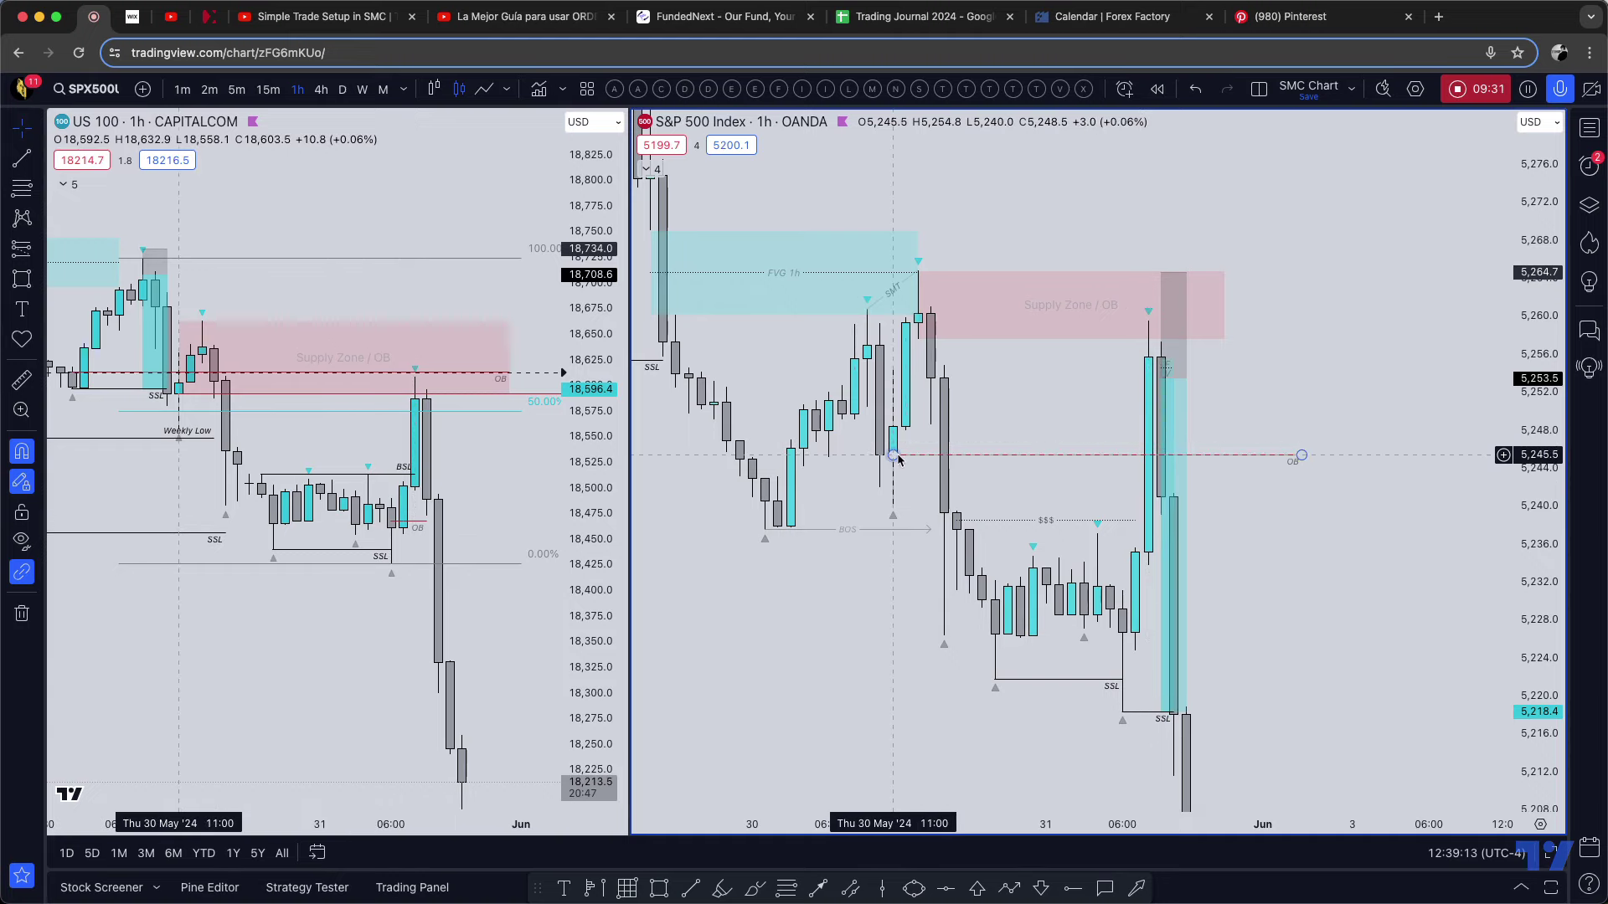
scroll(1131, 335, left, 3)
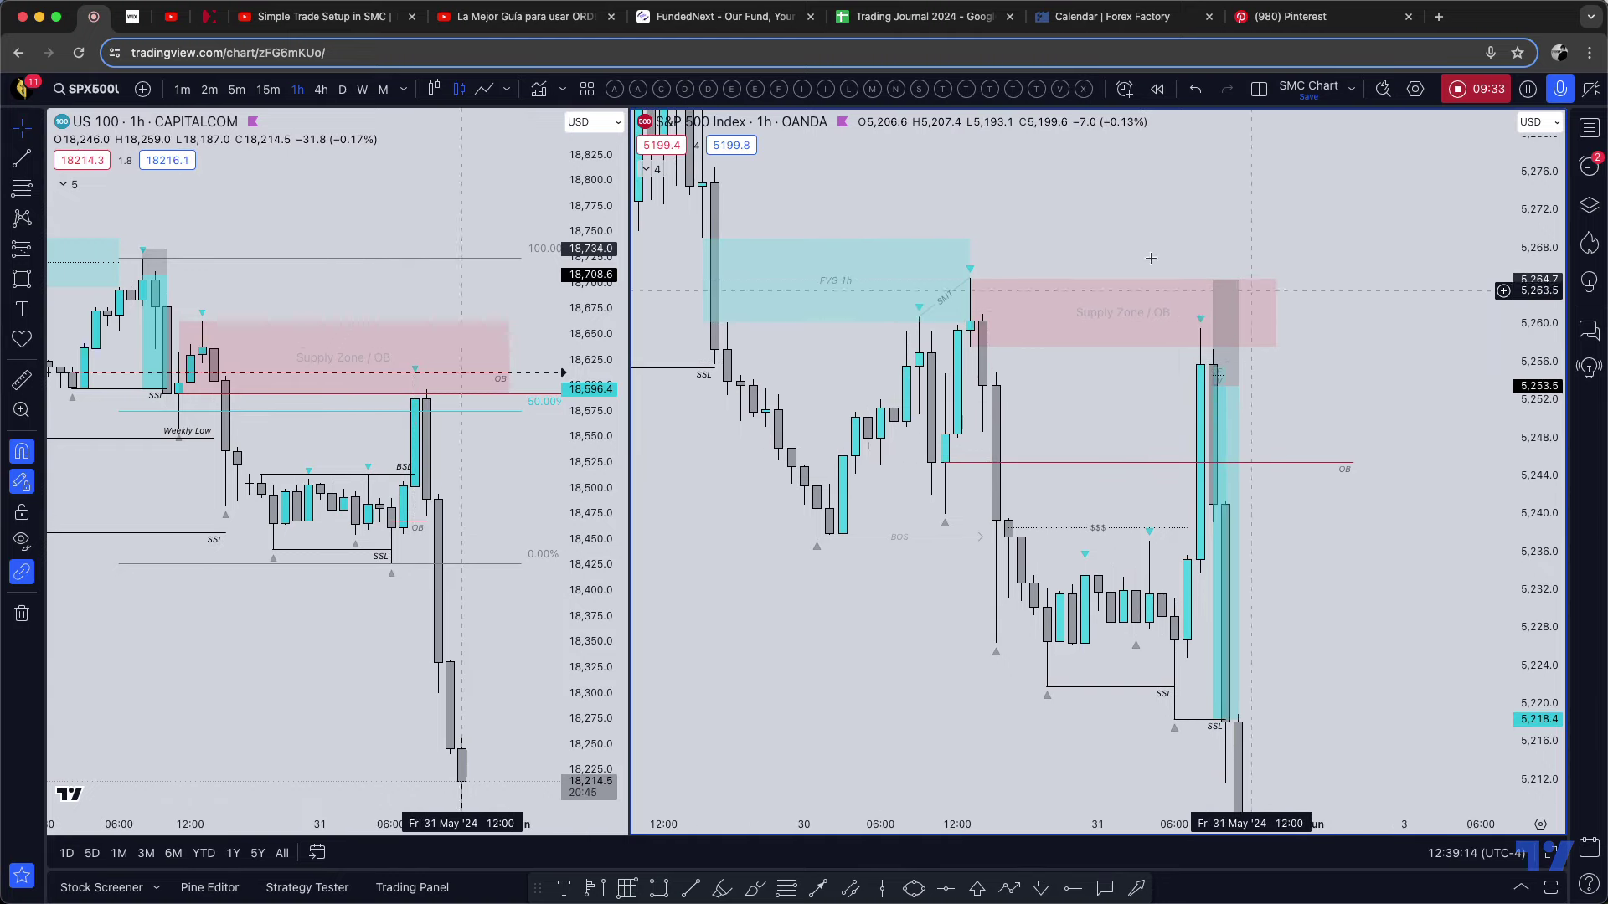
click(972, 301)
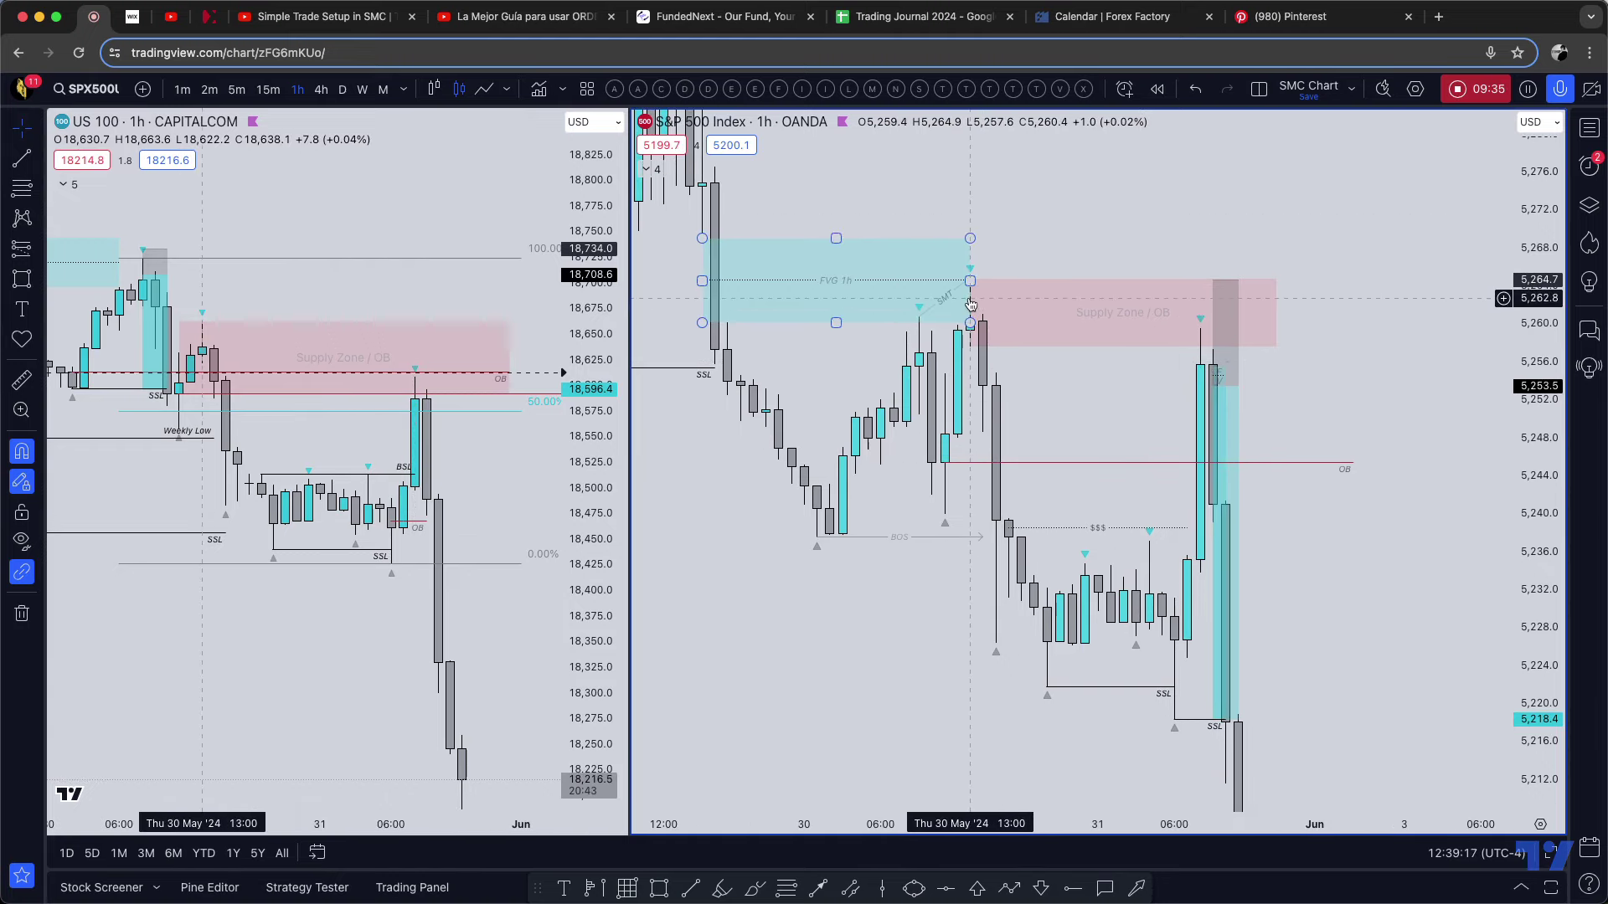
click(1097, 232)
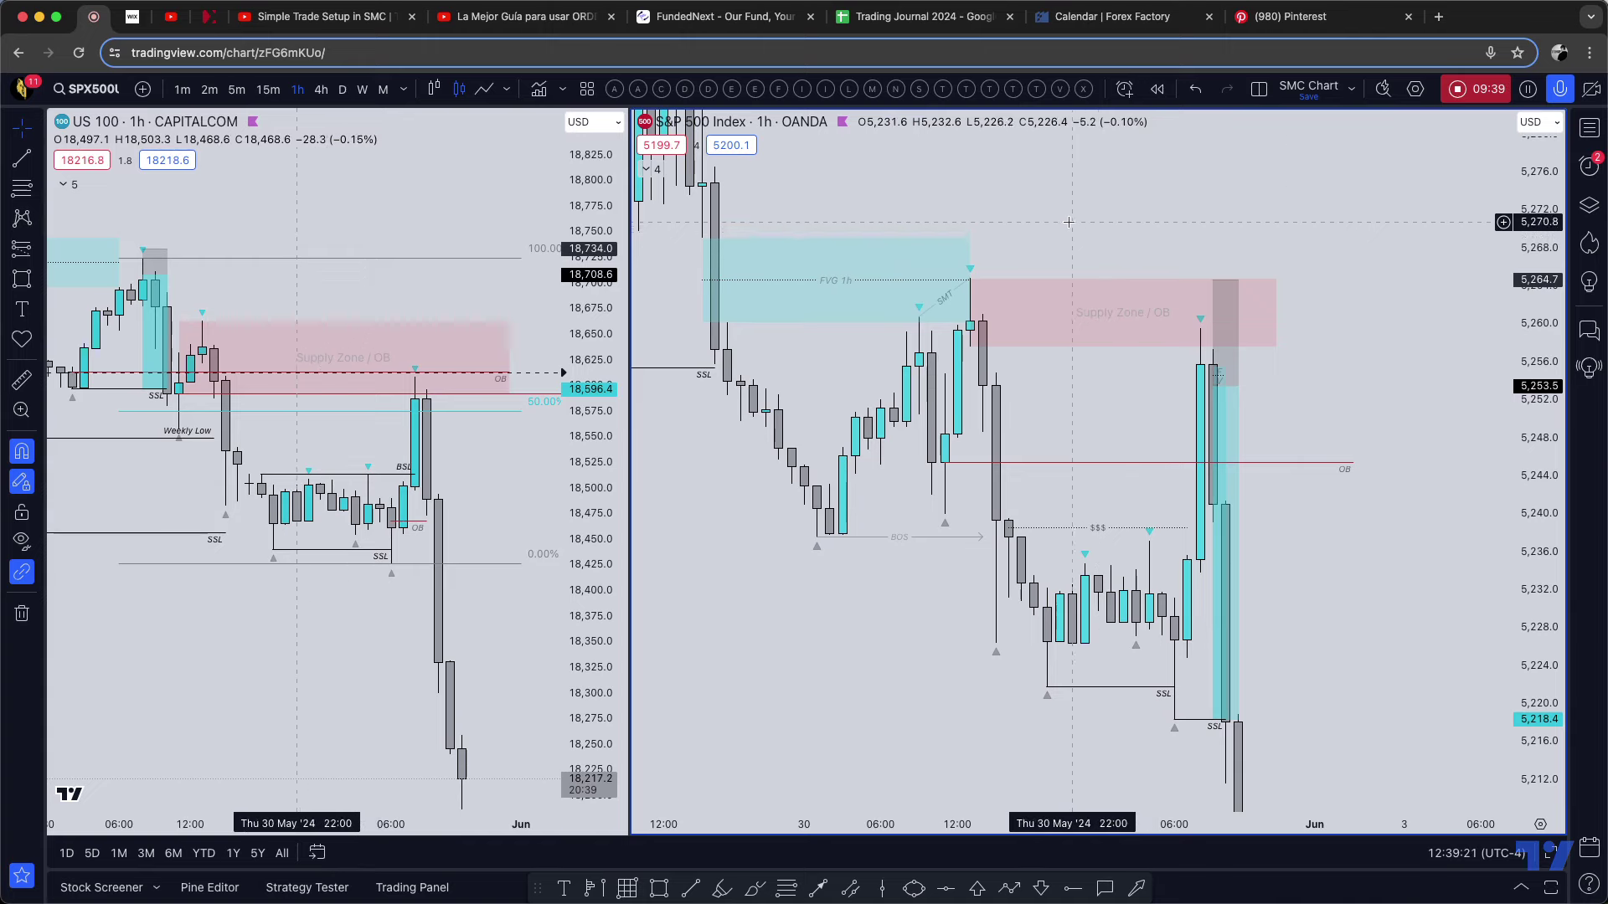
- Examine the 31 May S&P 500 short trade on the 15-minute timeframe, and switch its chart to 5 minutes
scroll(1432, 314, left, 5)
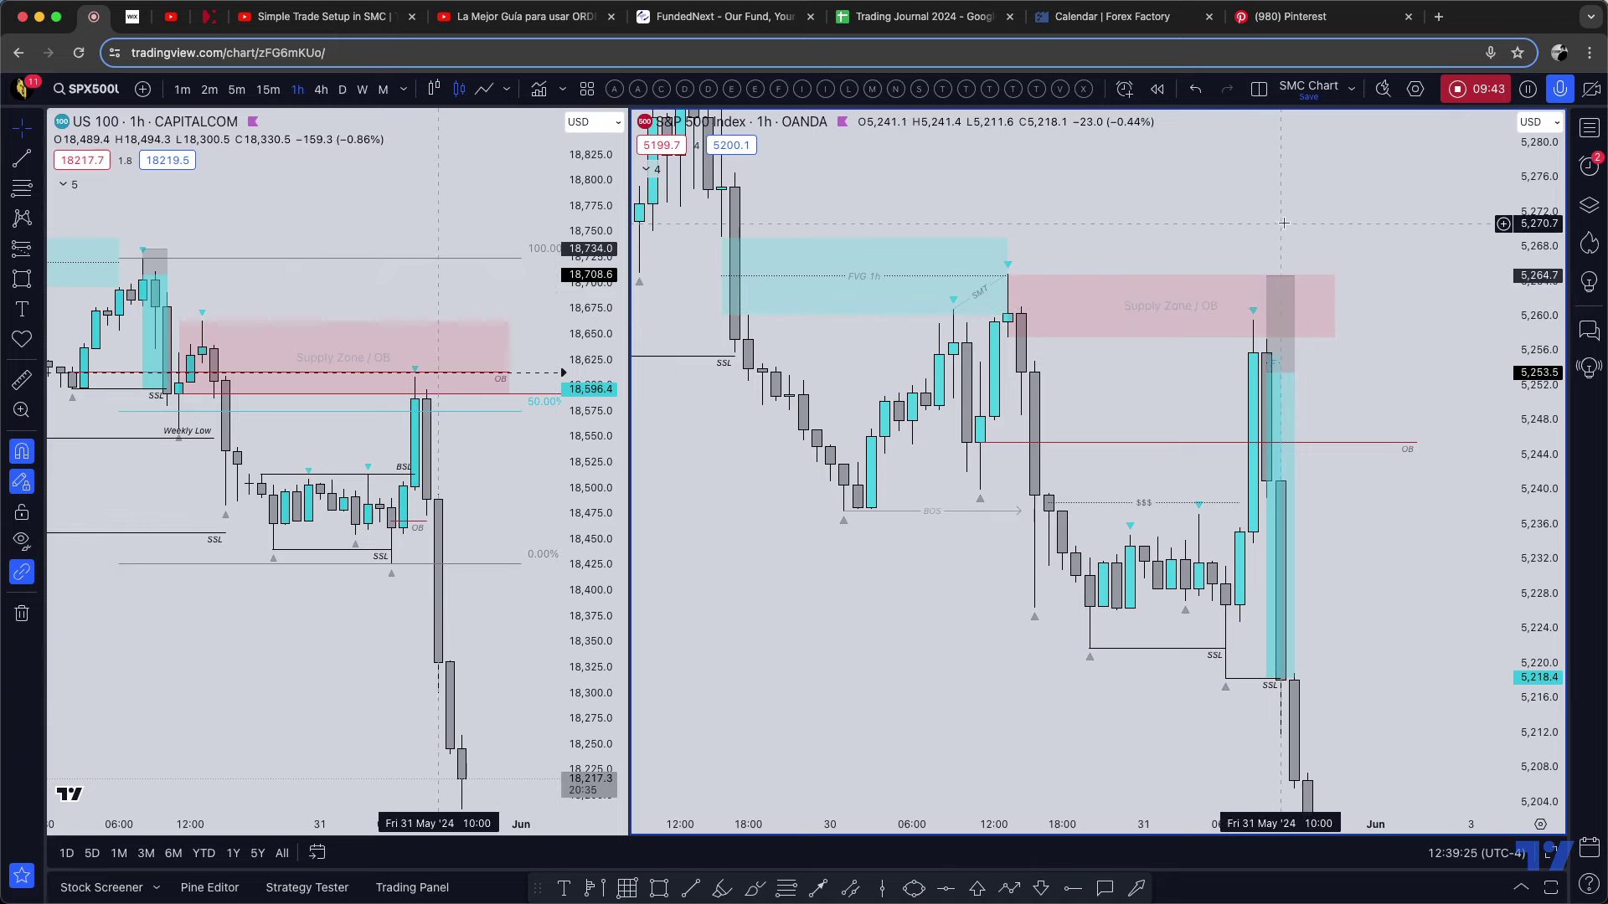
drag(1337, 214, 1341, 215)
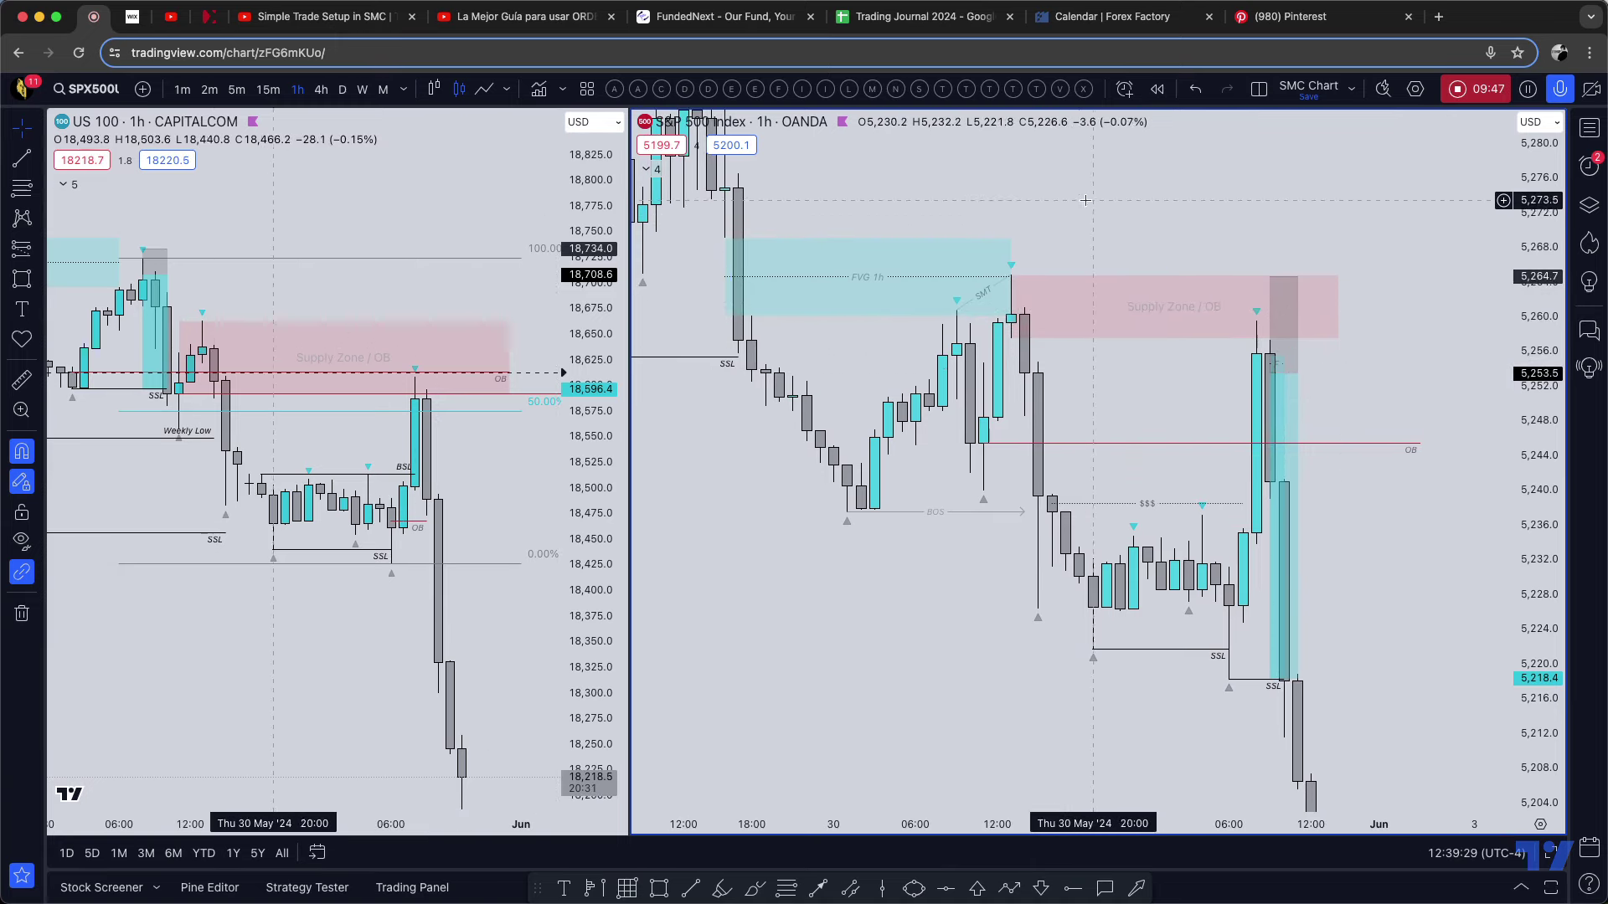
click(268, 90)
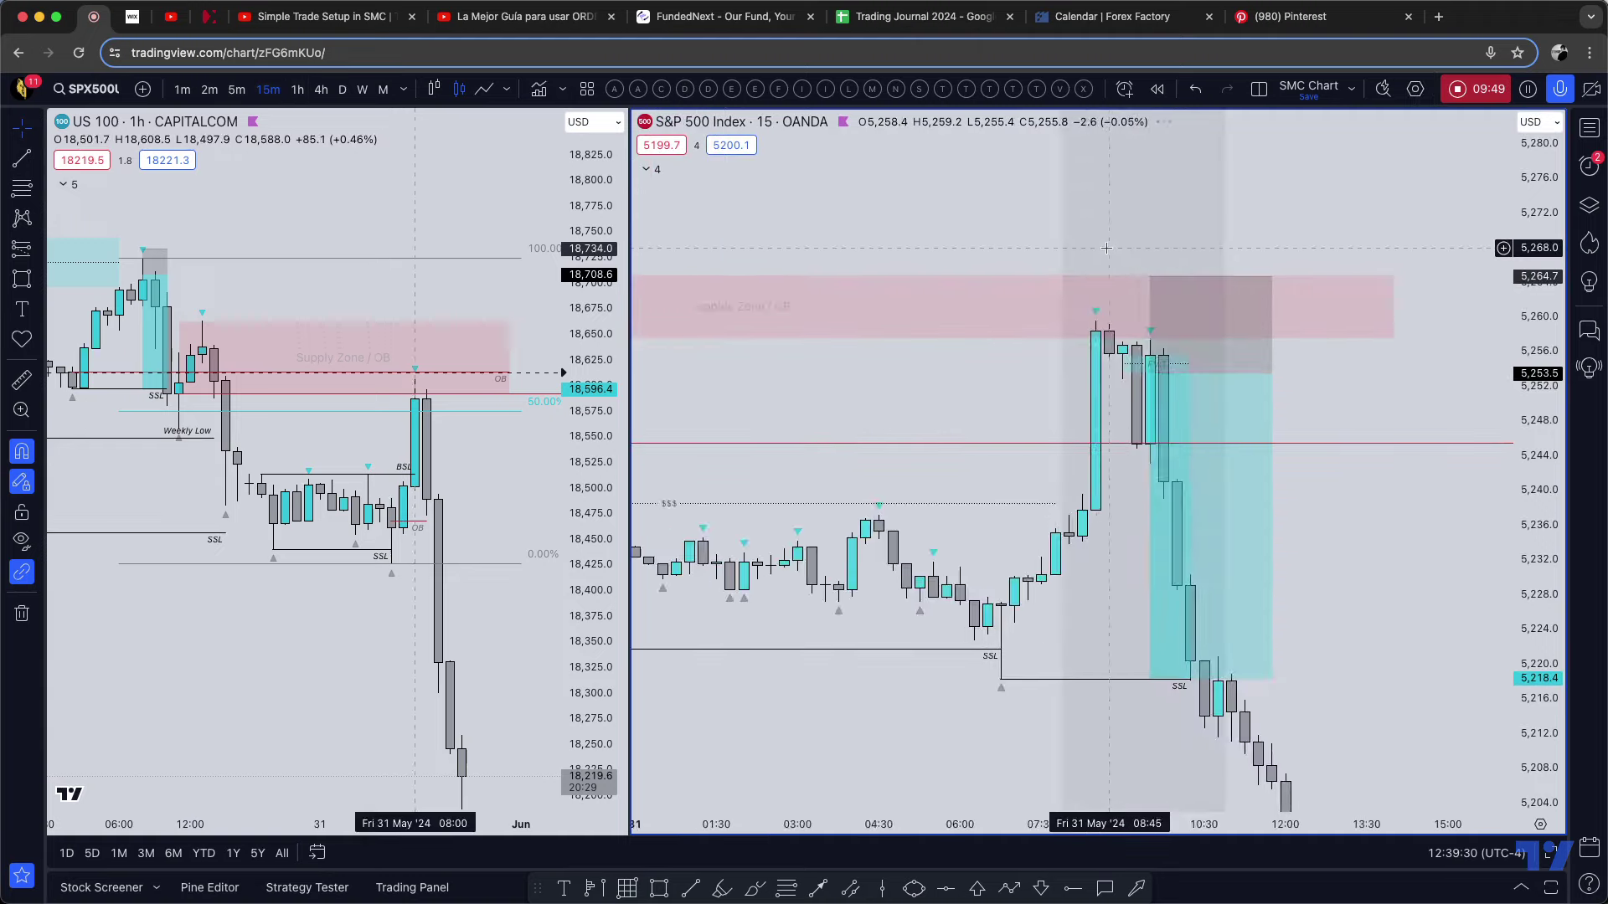
scroll(1240, 206, left, 3)
click(237, 89)
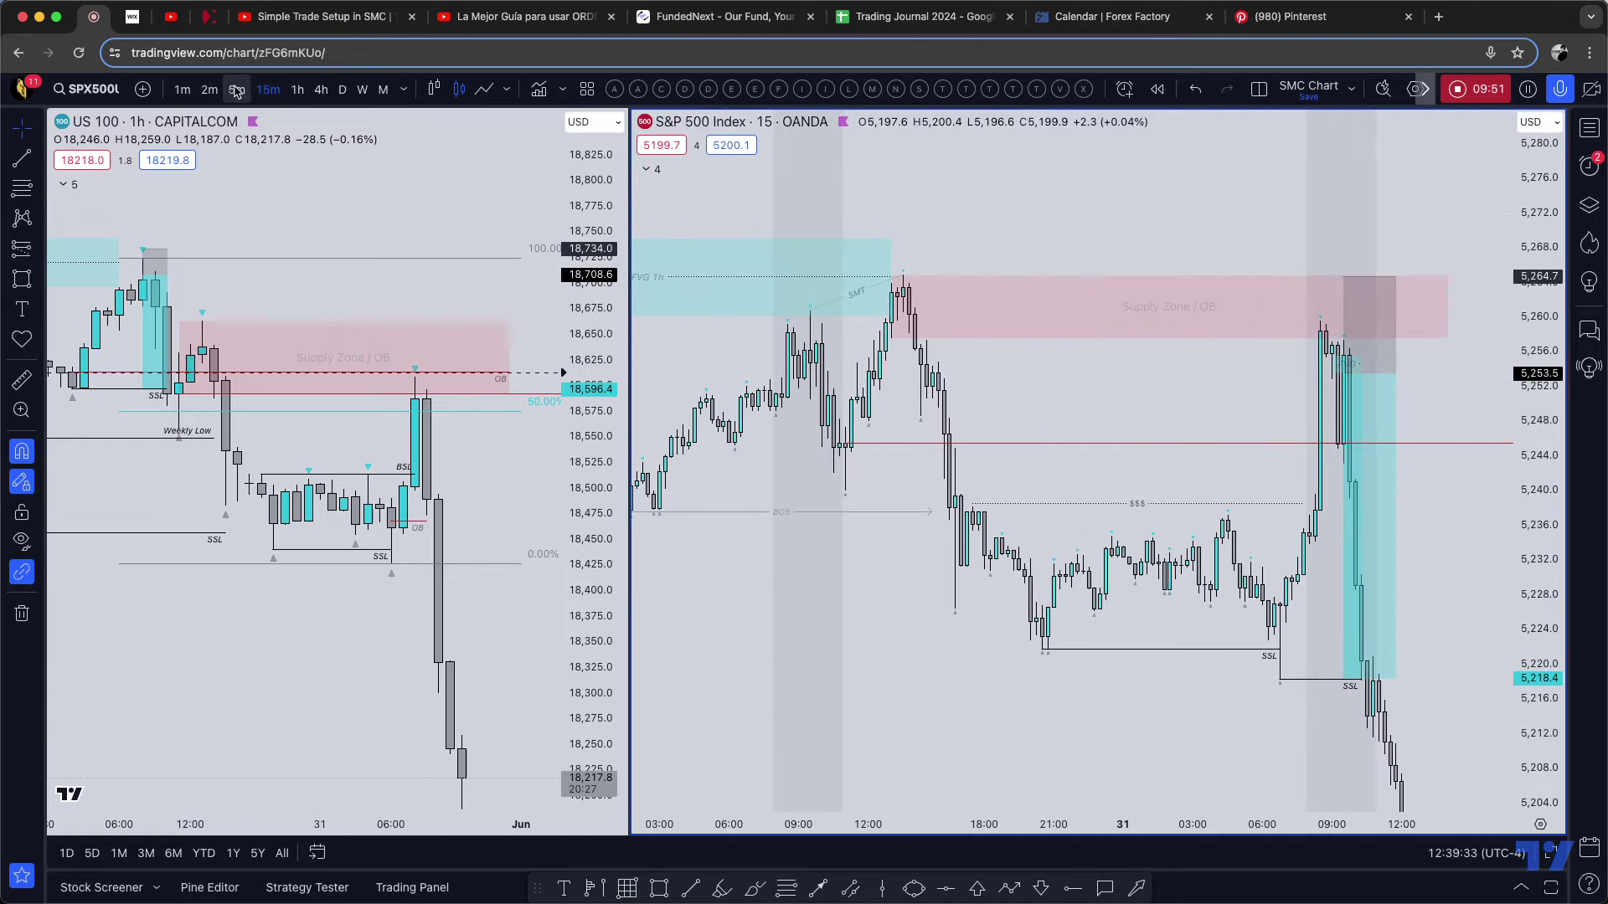
scroll(1121, 262, down, 5)
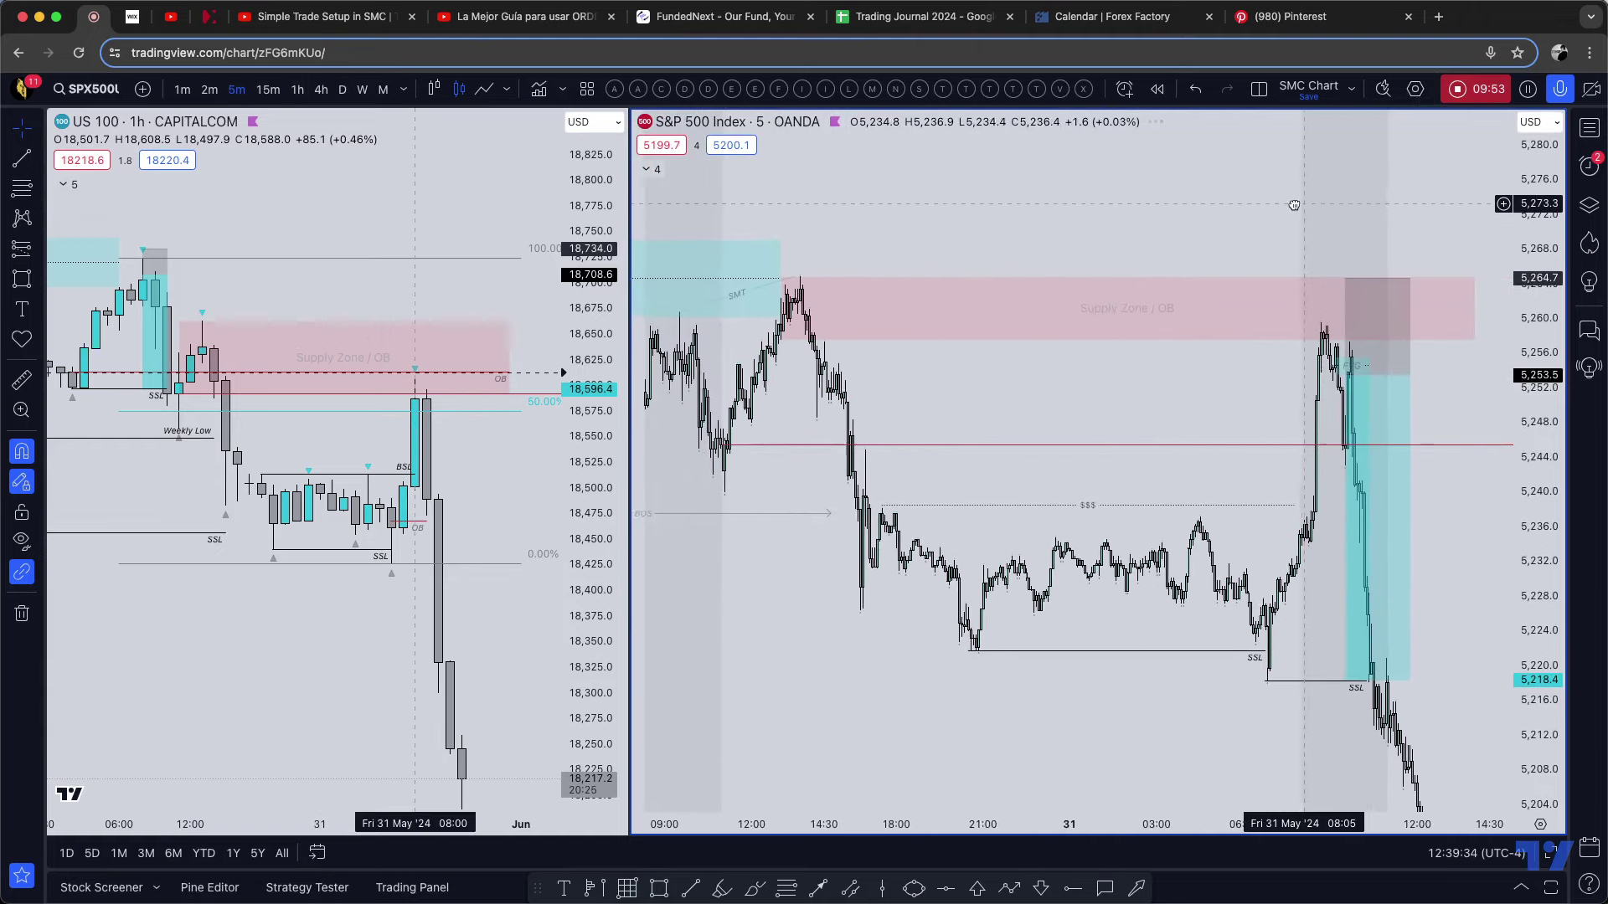
- Move the S&P 500 short position's entry to 5,257.8 at the 31 May spike and check its stop, target and risk/reward
drag(1259, 380, 1239, 336)
click(1399, 414)
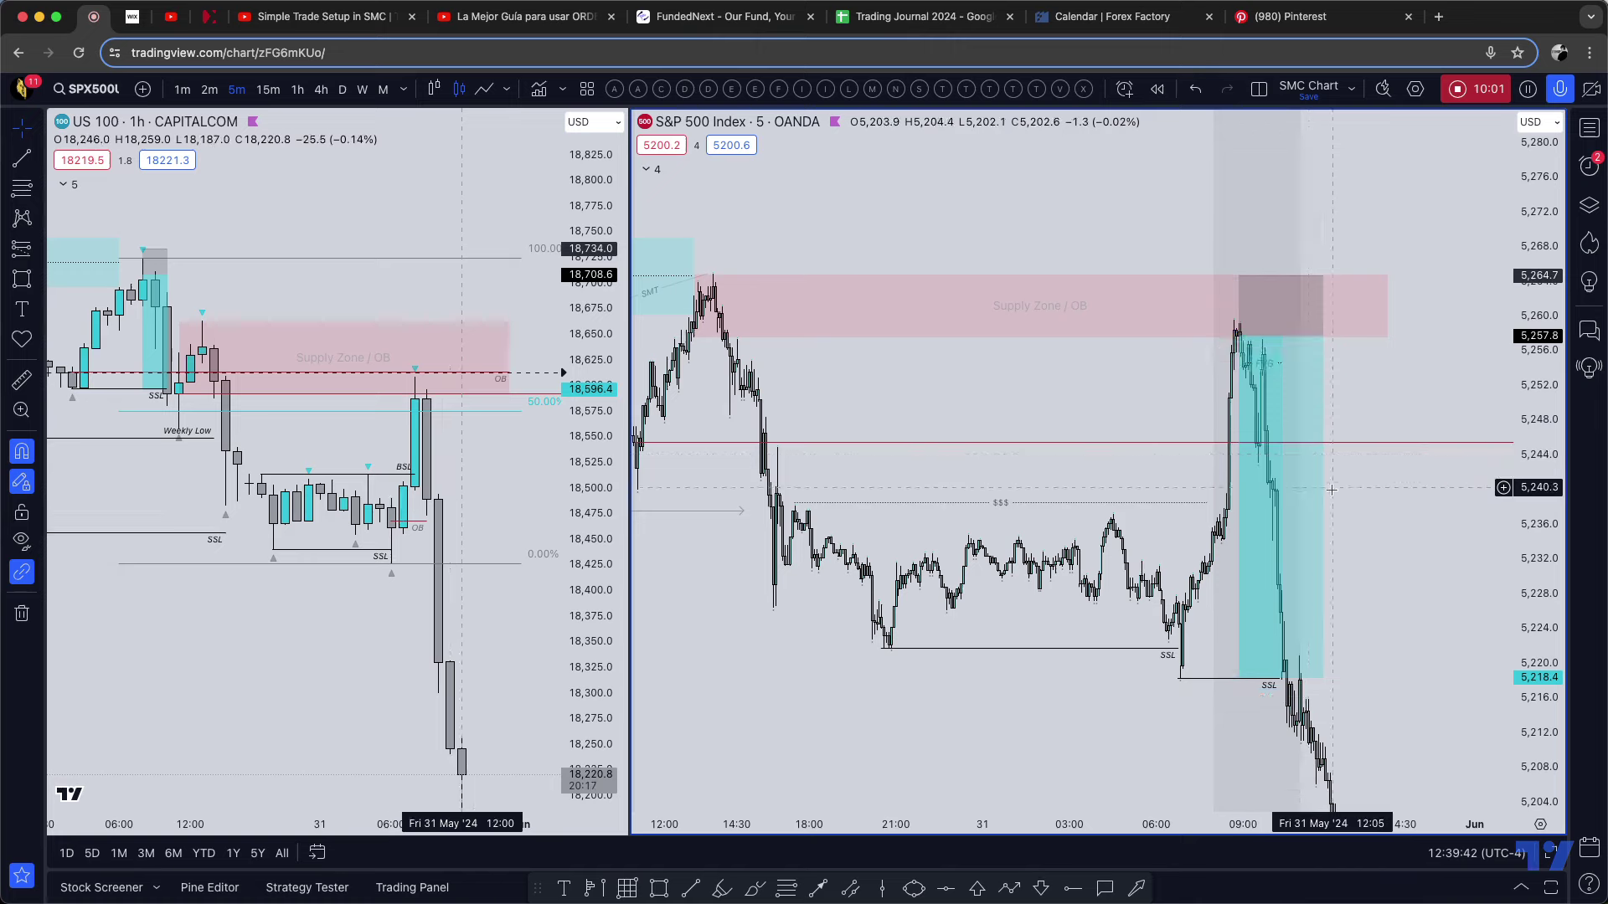
scroll(1107, 211, left, 2)
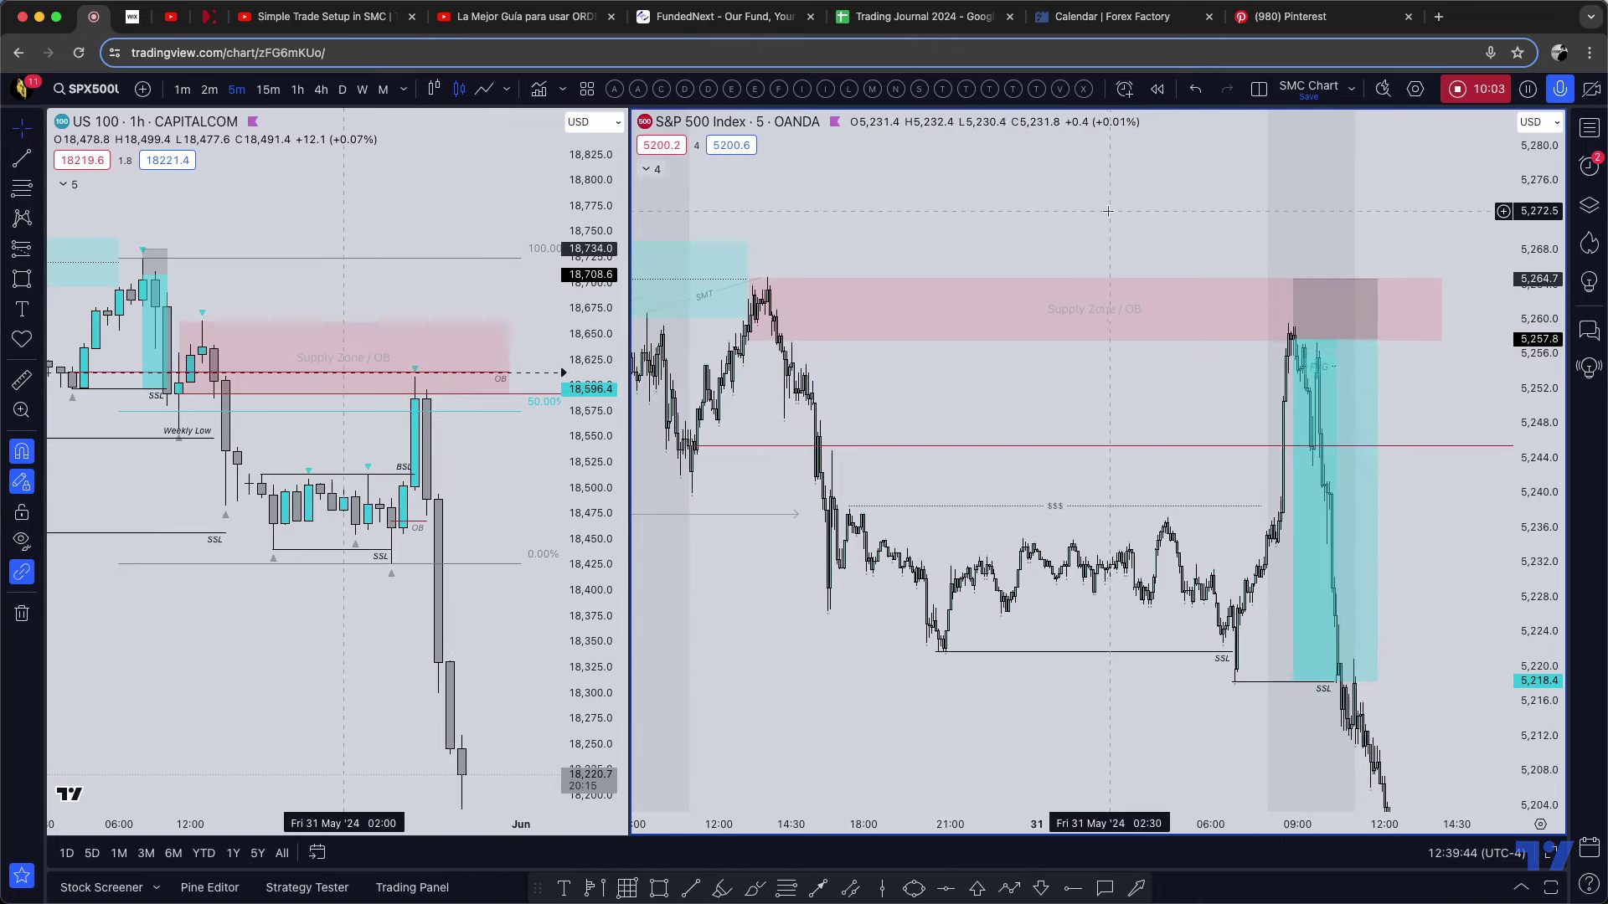
click(1306, 285)
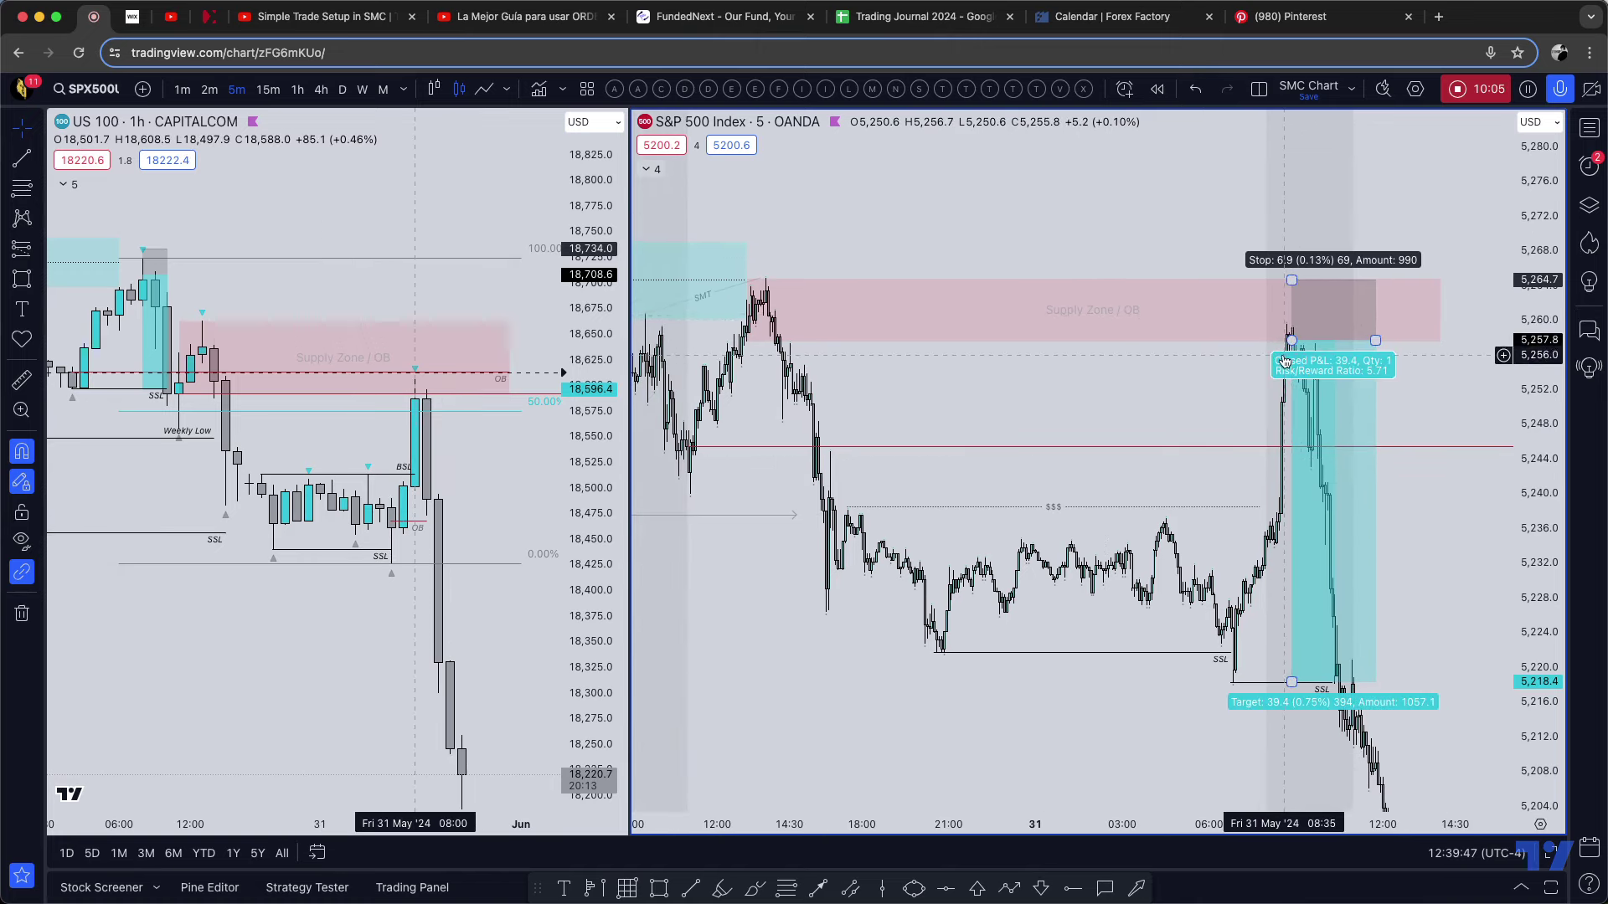
click(1339, 718)
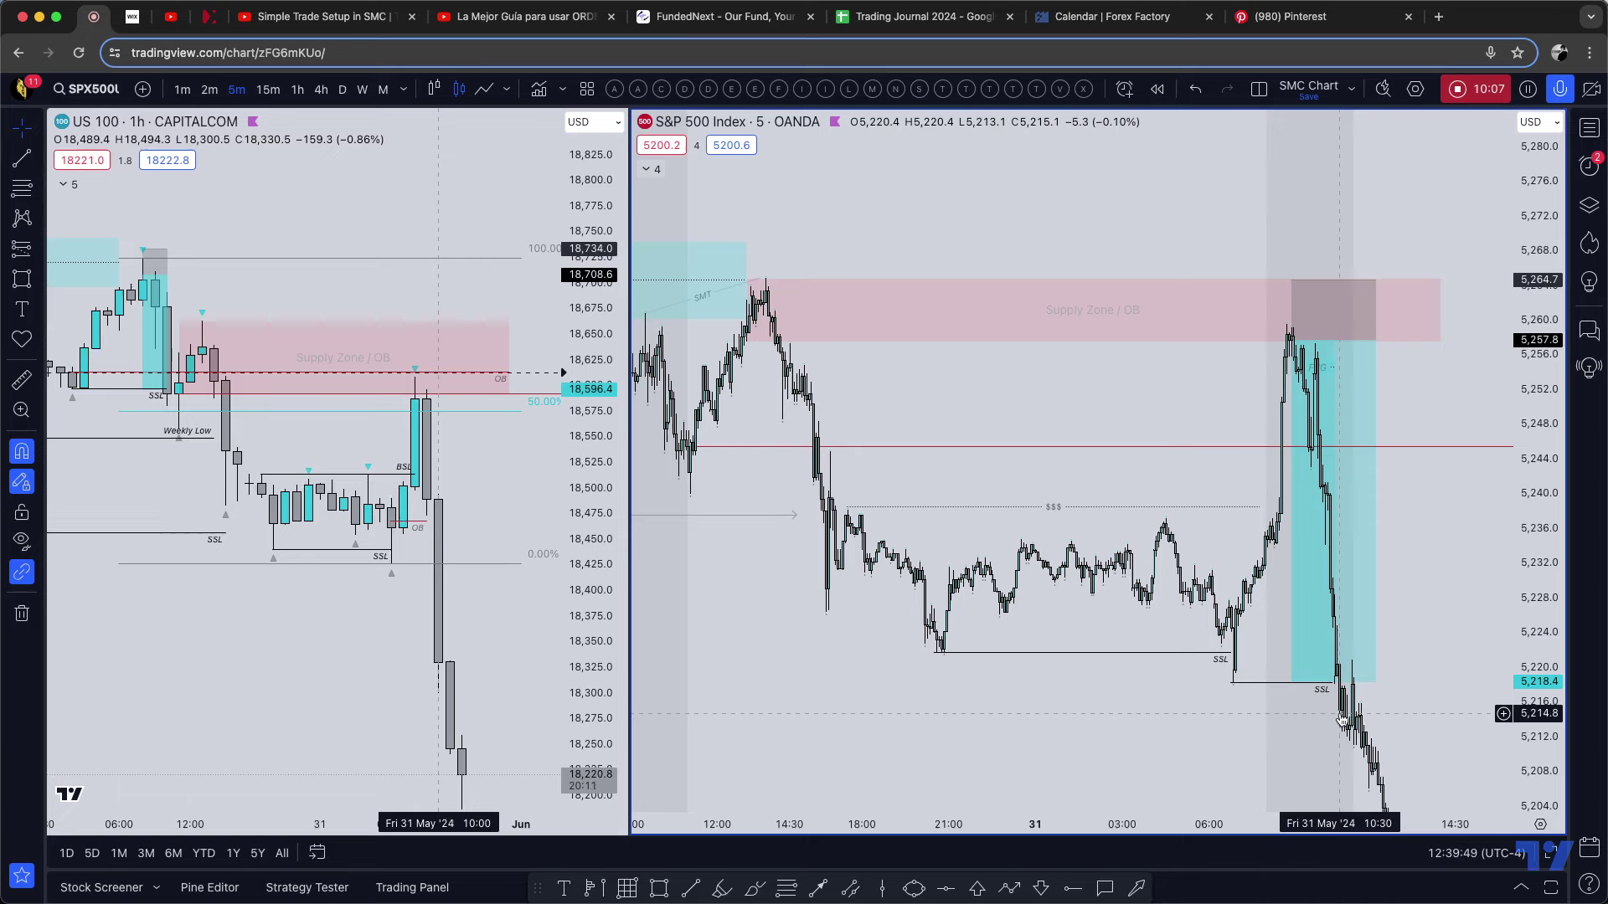
click(1346, 381)
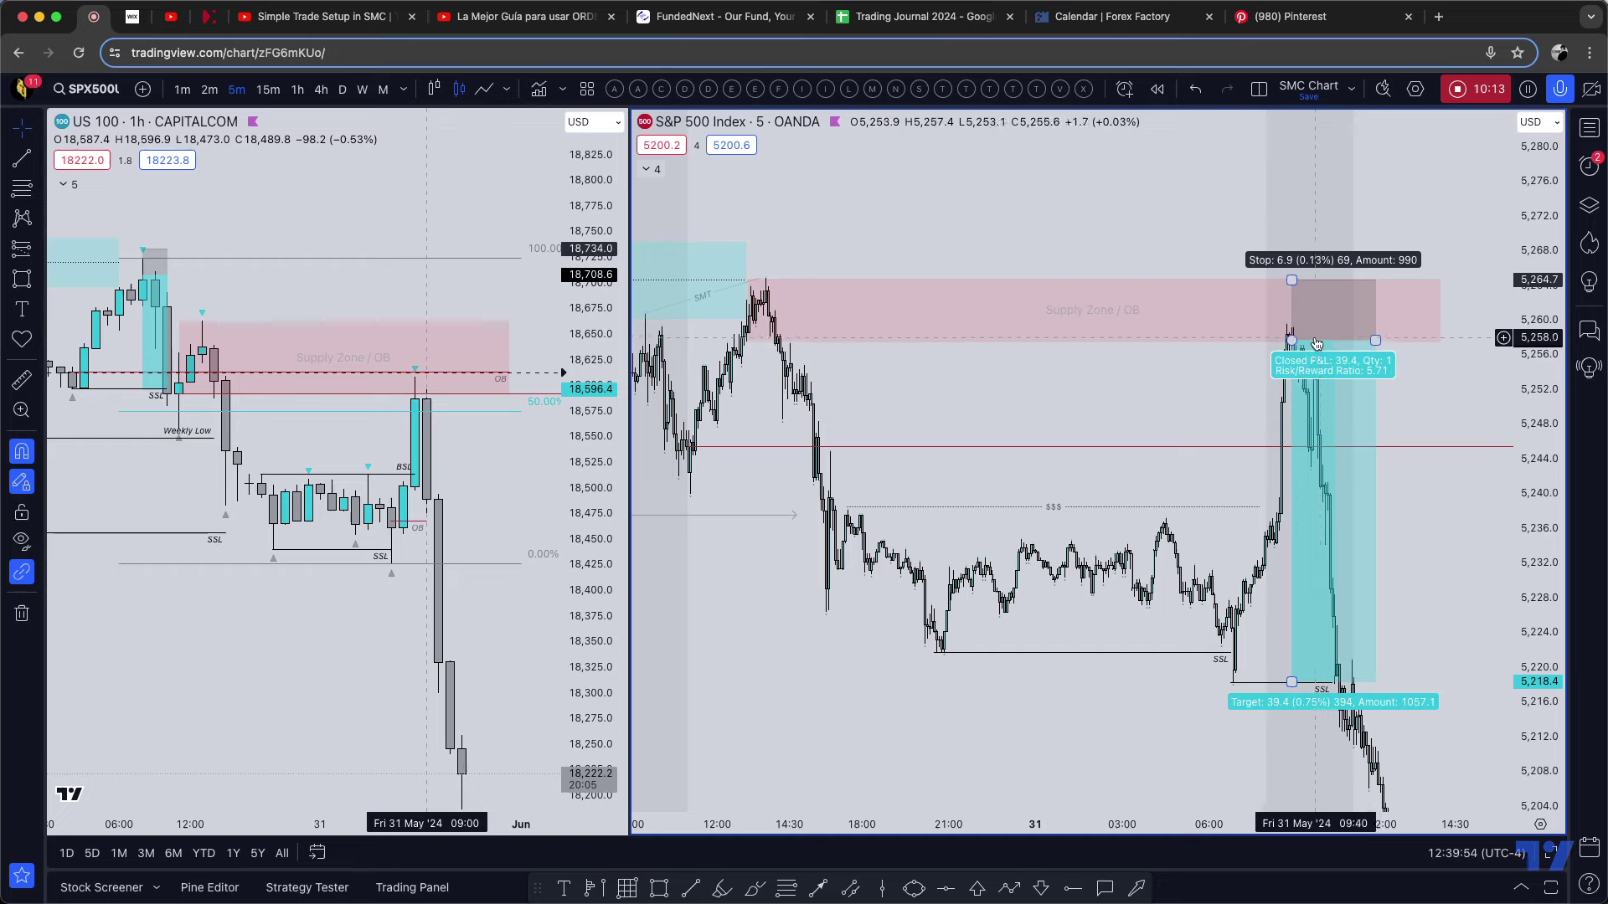
click(969, 233)
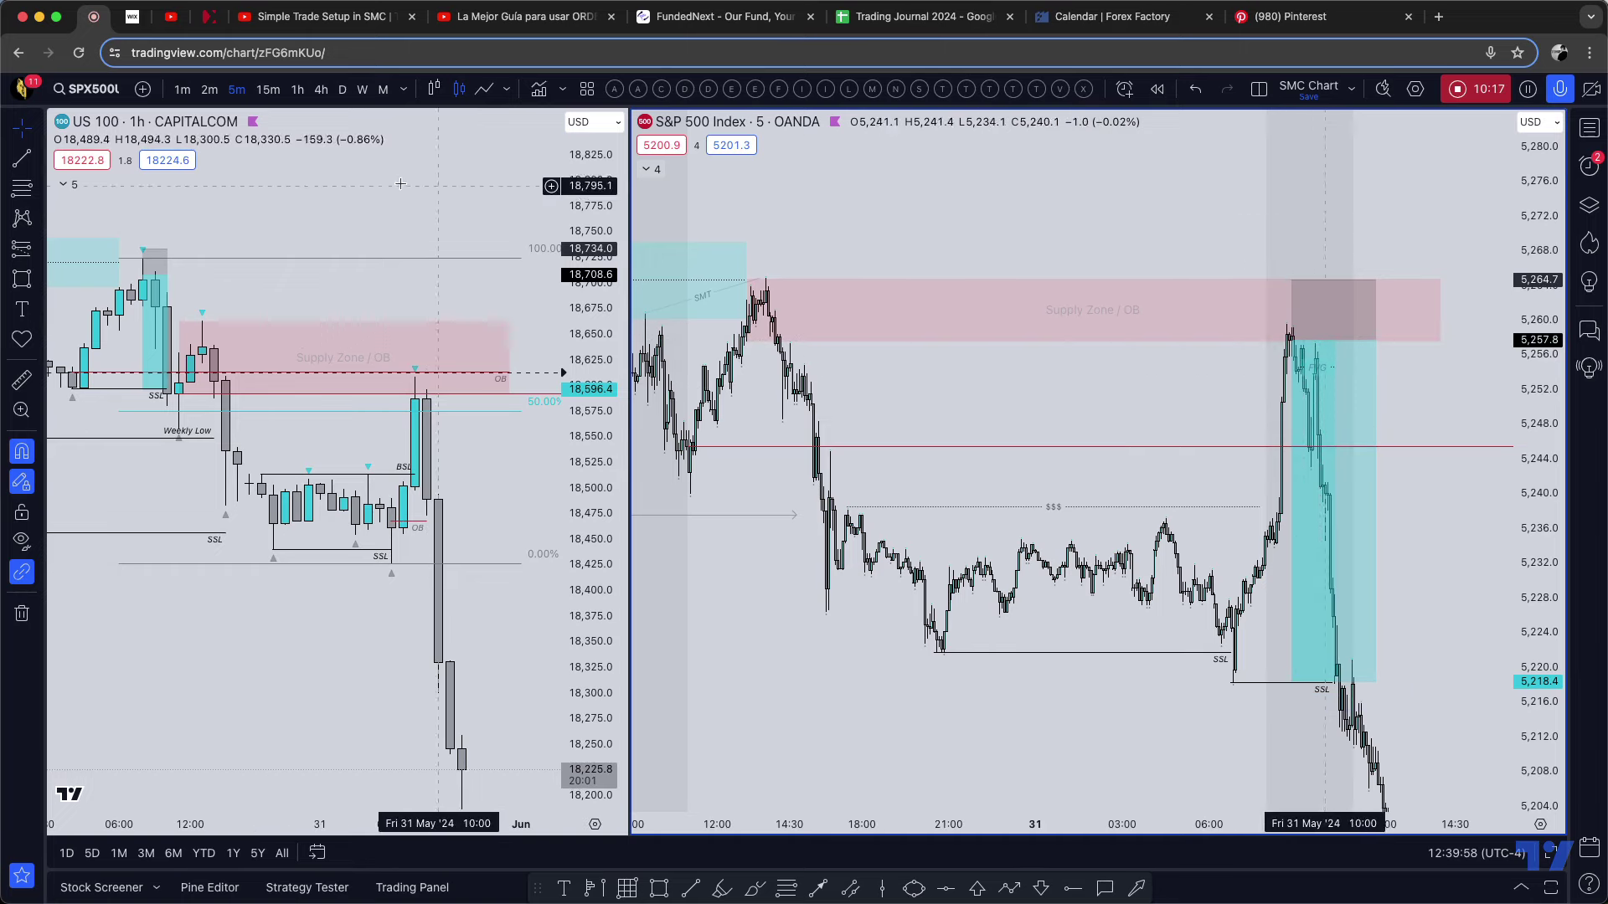
- Return the S&P 500 chart to the 1-hour timeframe and review the short position against the supply zone and OB line
click(297, 89)
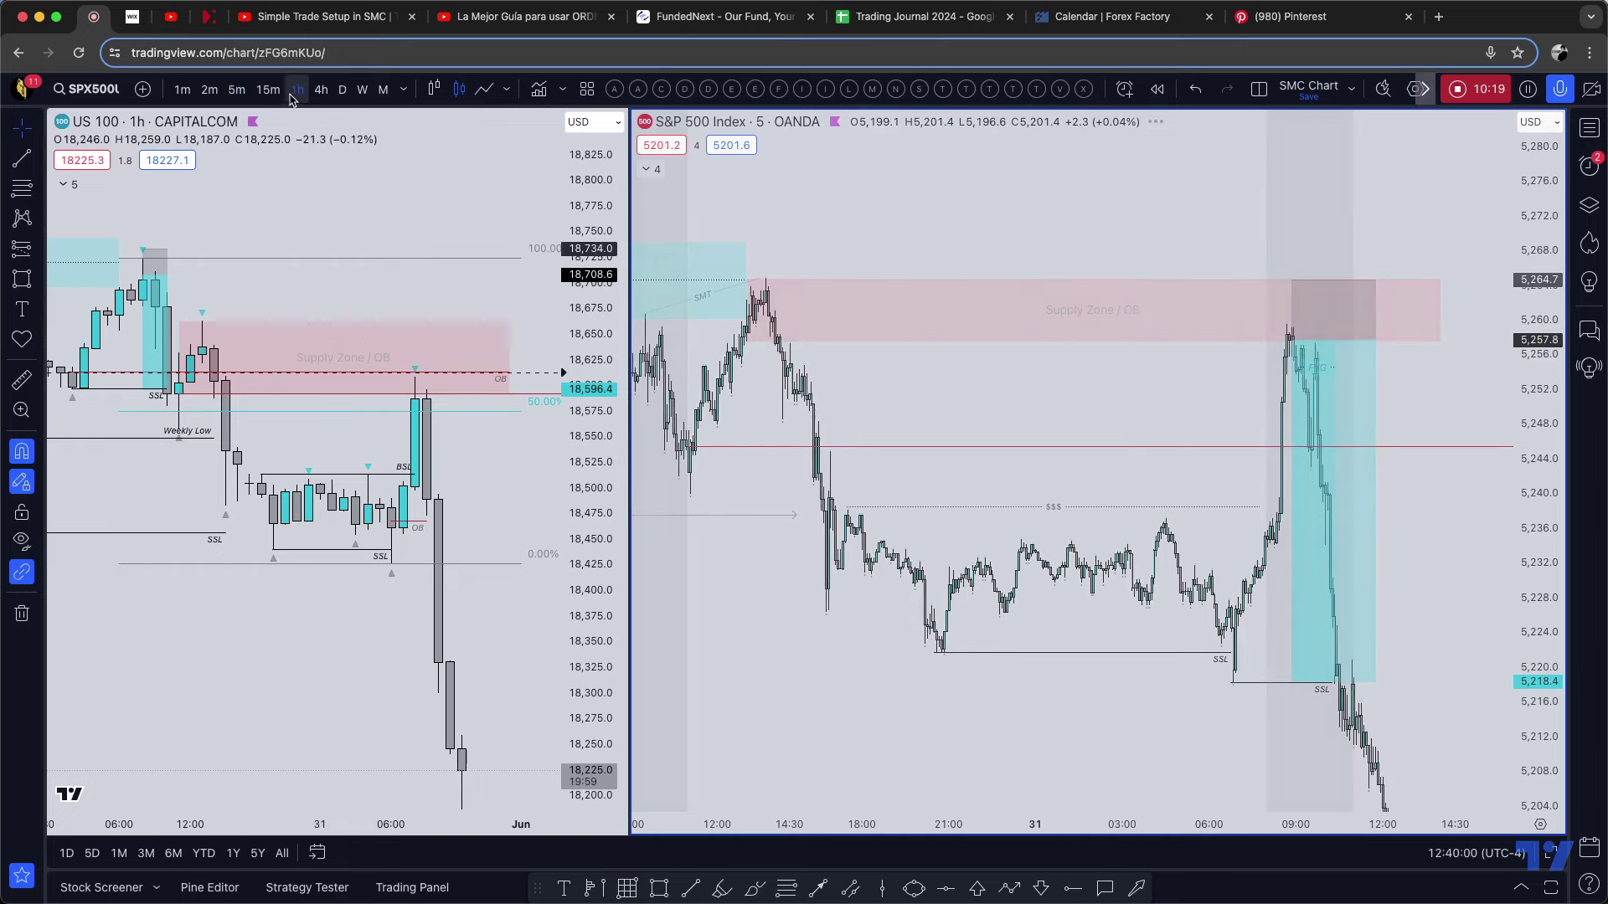
scroll(1292, 329, up, 10)
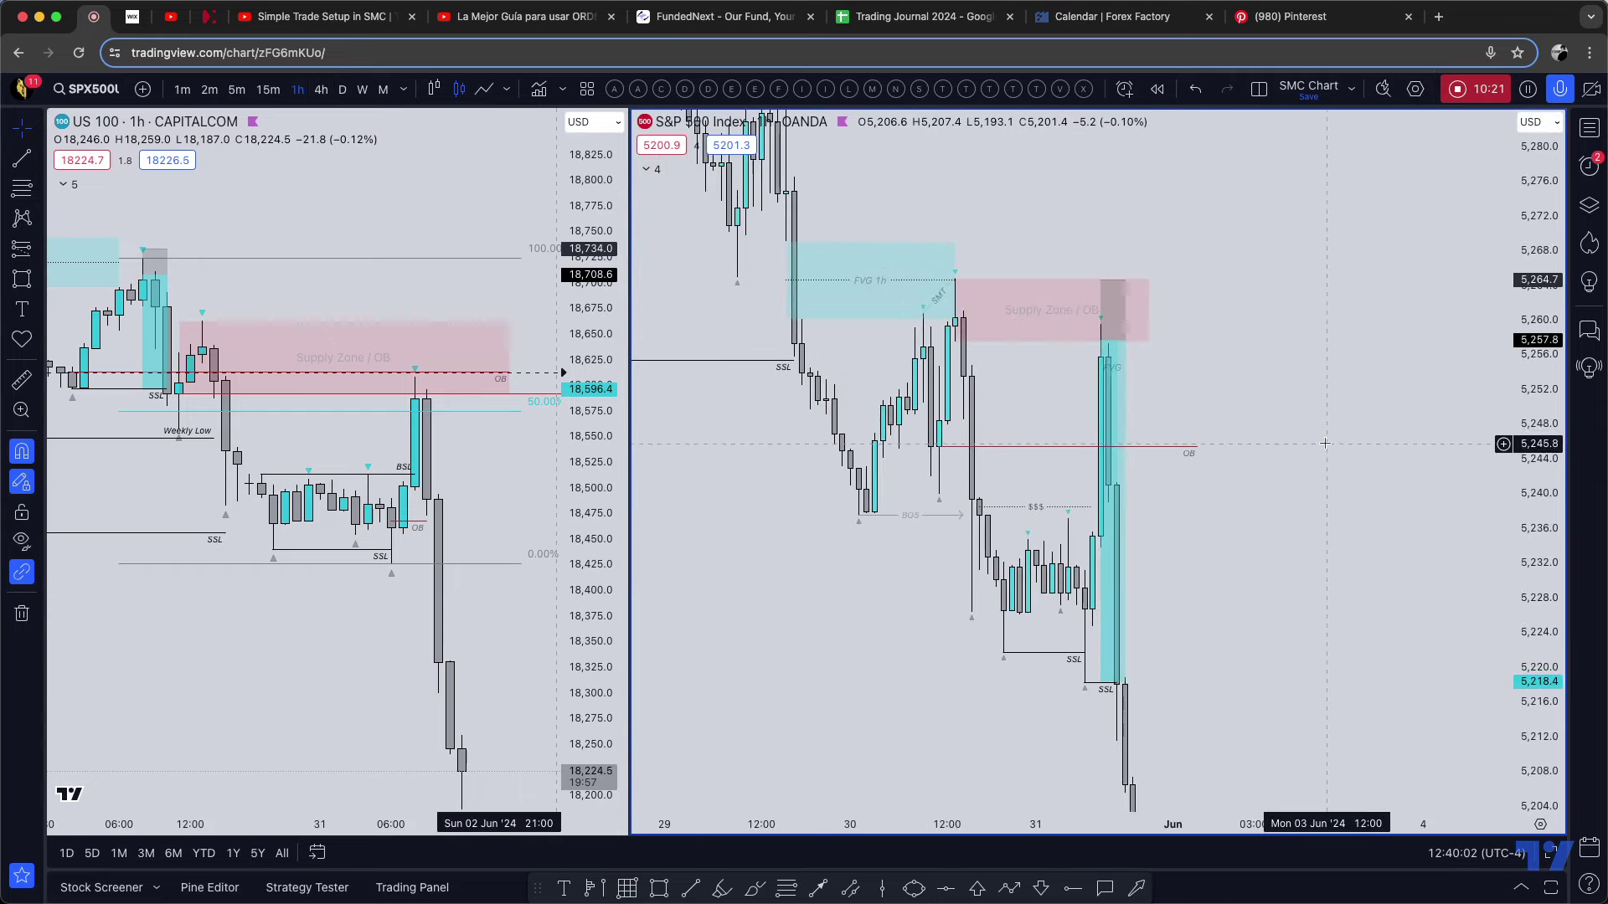
scroll(1322, 453, up, 2)
drag(1321, 452, 1359, 392)
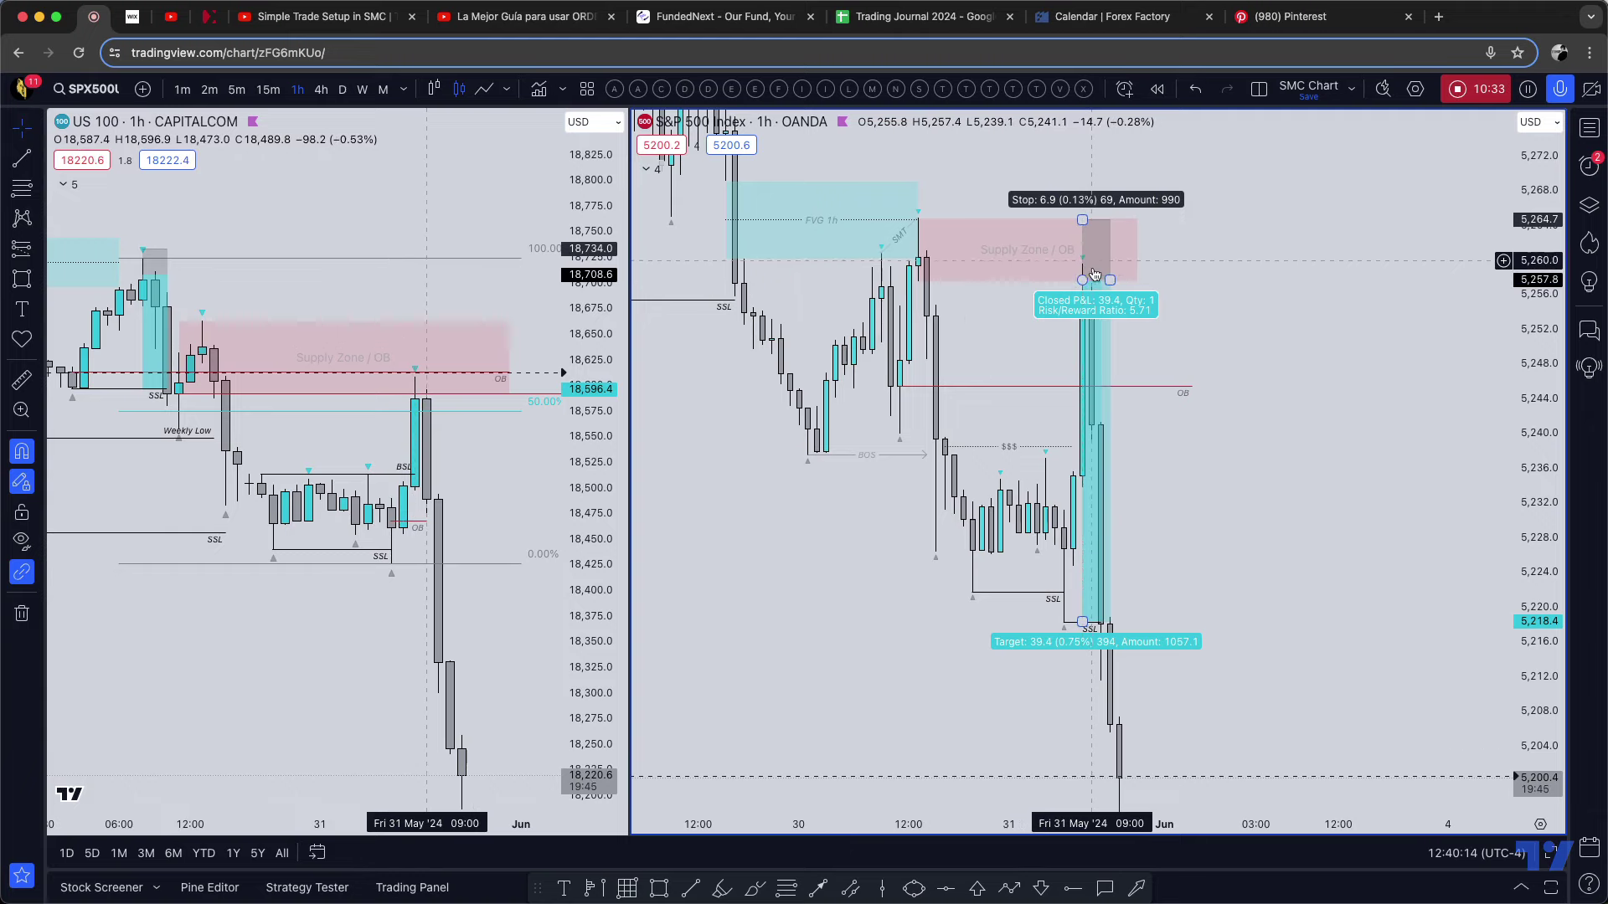
drag(1218, 571, 1394, 587)
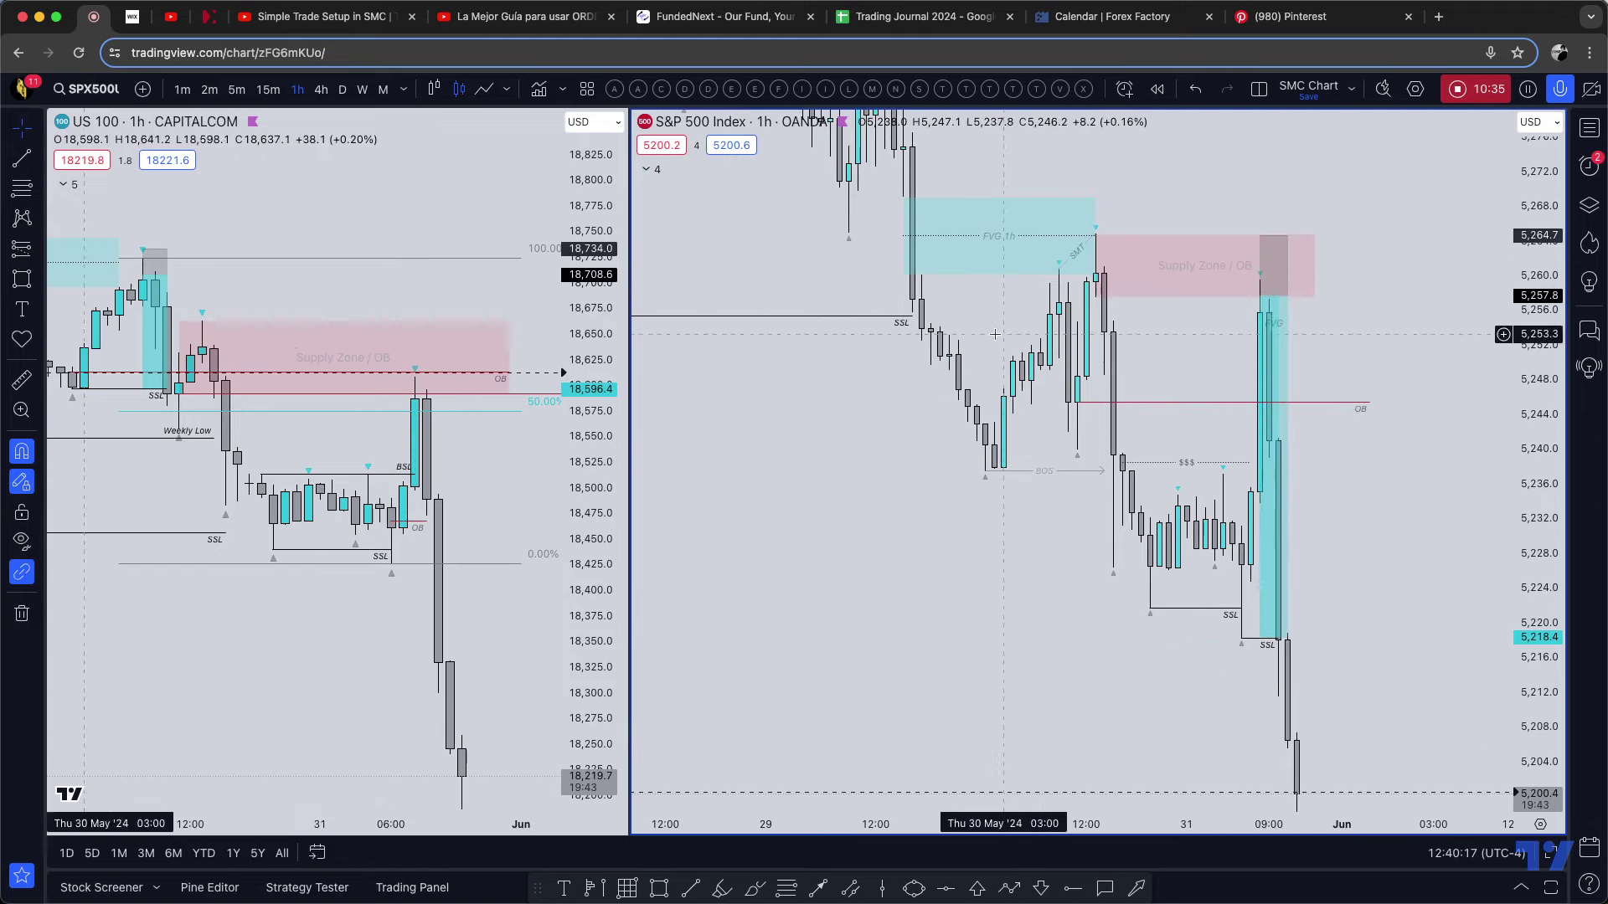
- Set the S&P 500 chart to the 15-minute timeframe with the supply zone and the whole 31 May drop in view
click(268, 89)
scroll(1346, 205, down, 5)
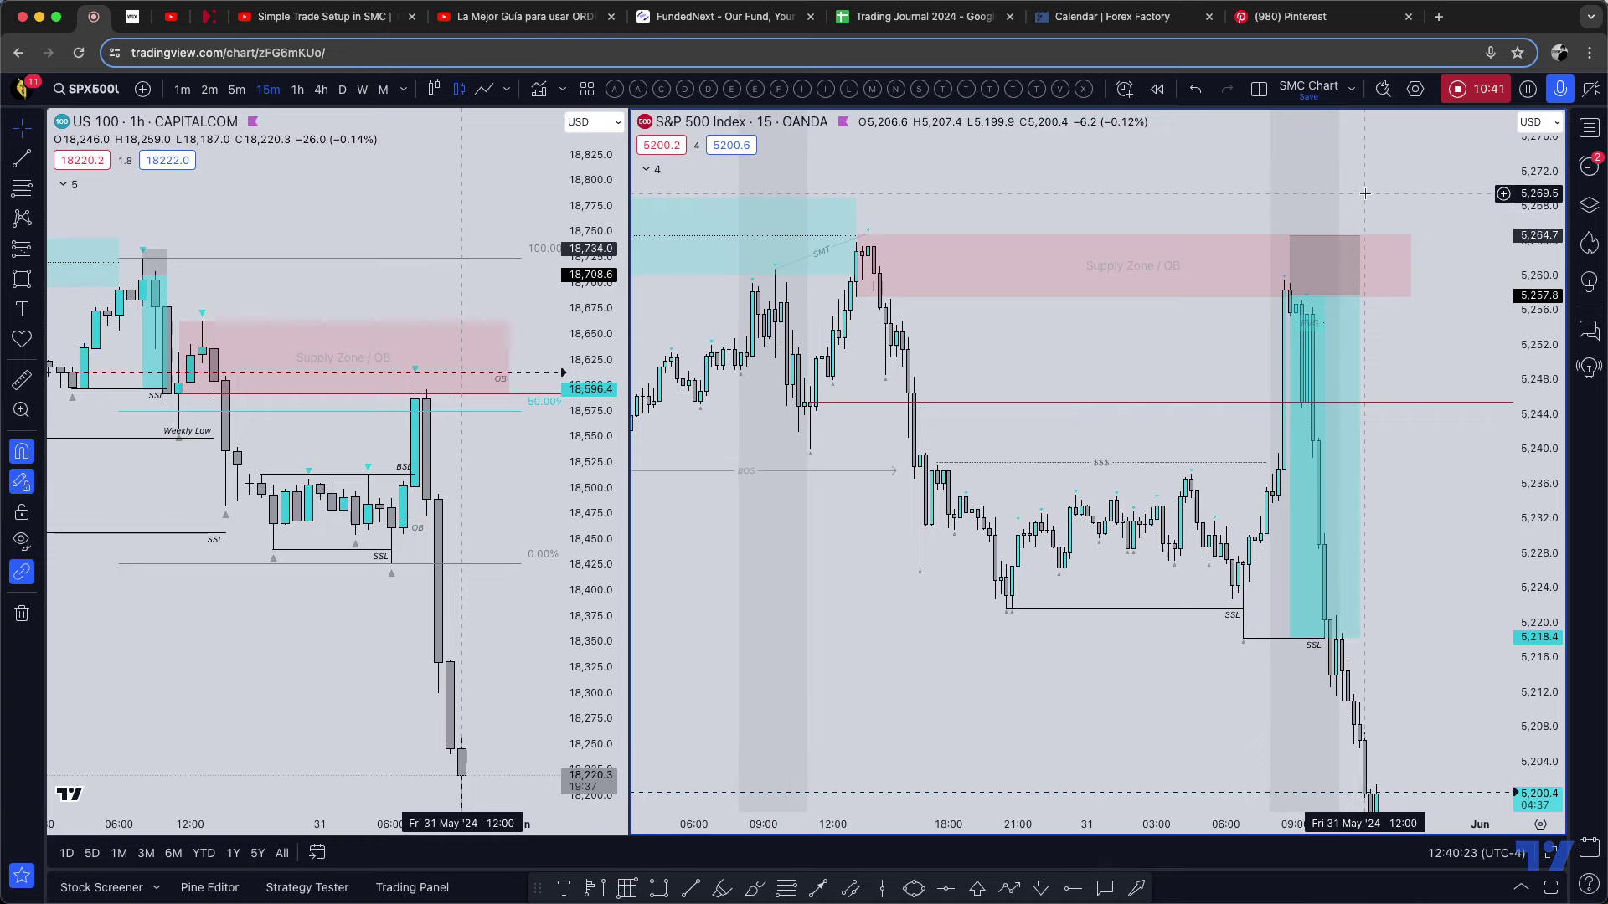
drag(1399, 194, 1416, 191)
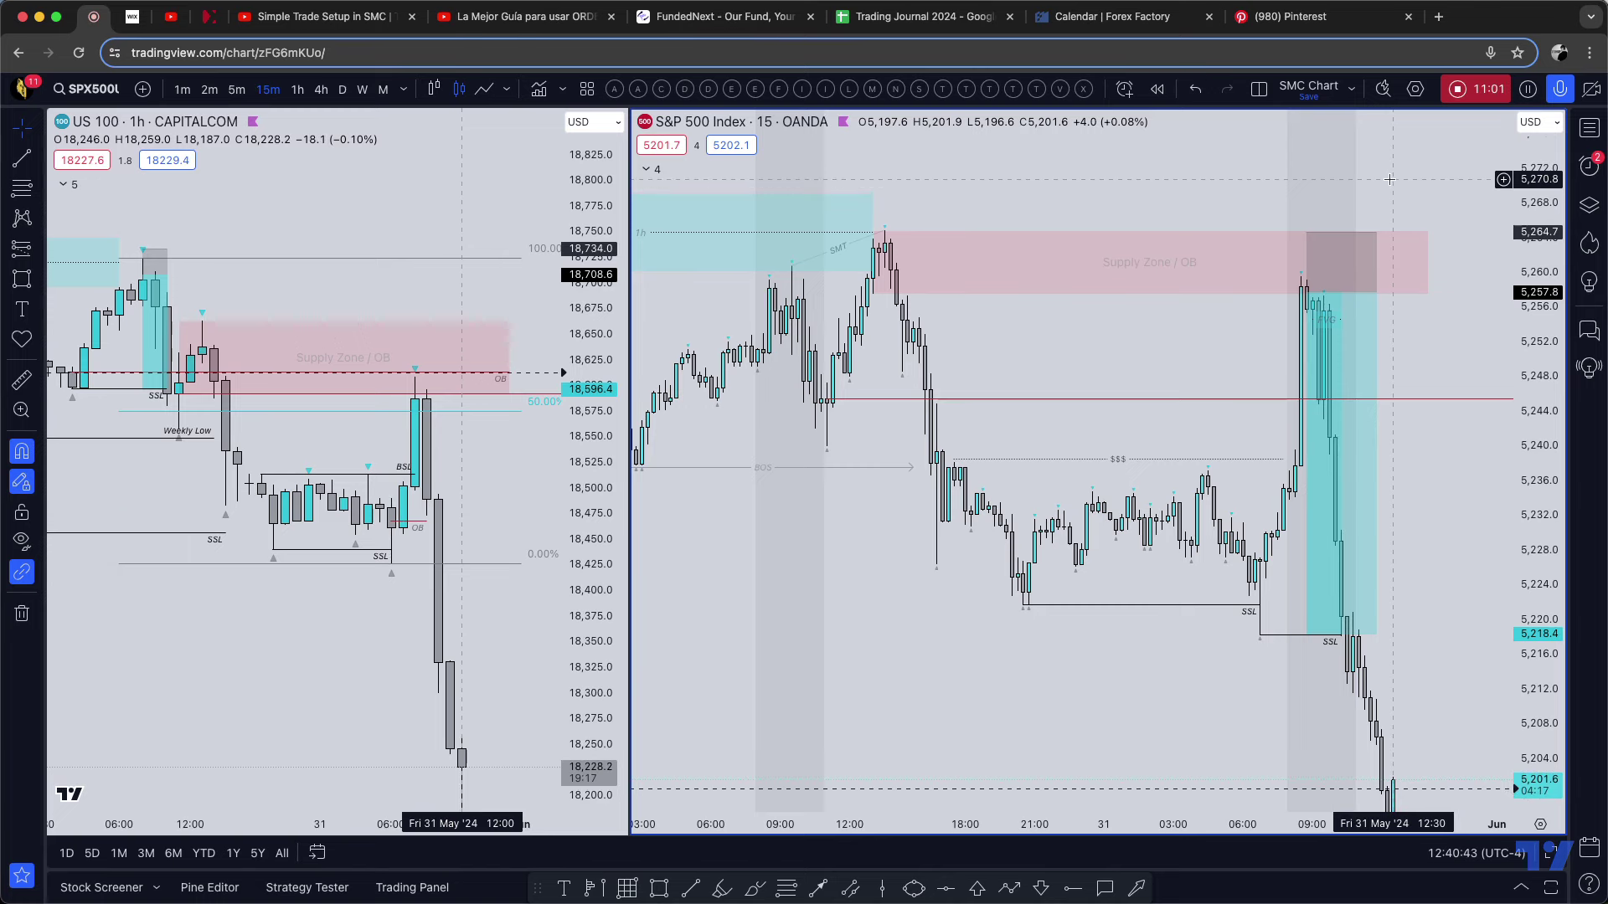
drag(1389, 180, 1399, 199)
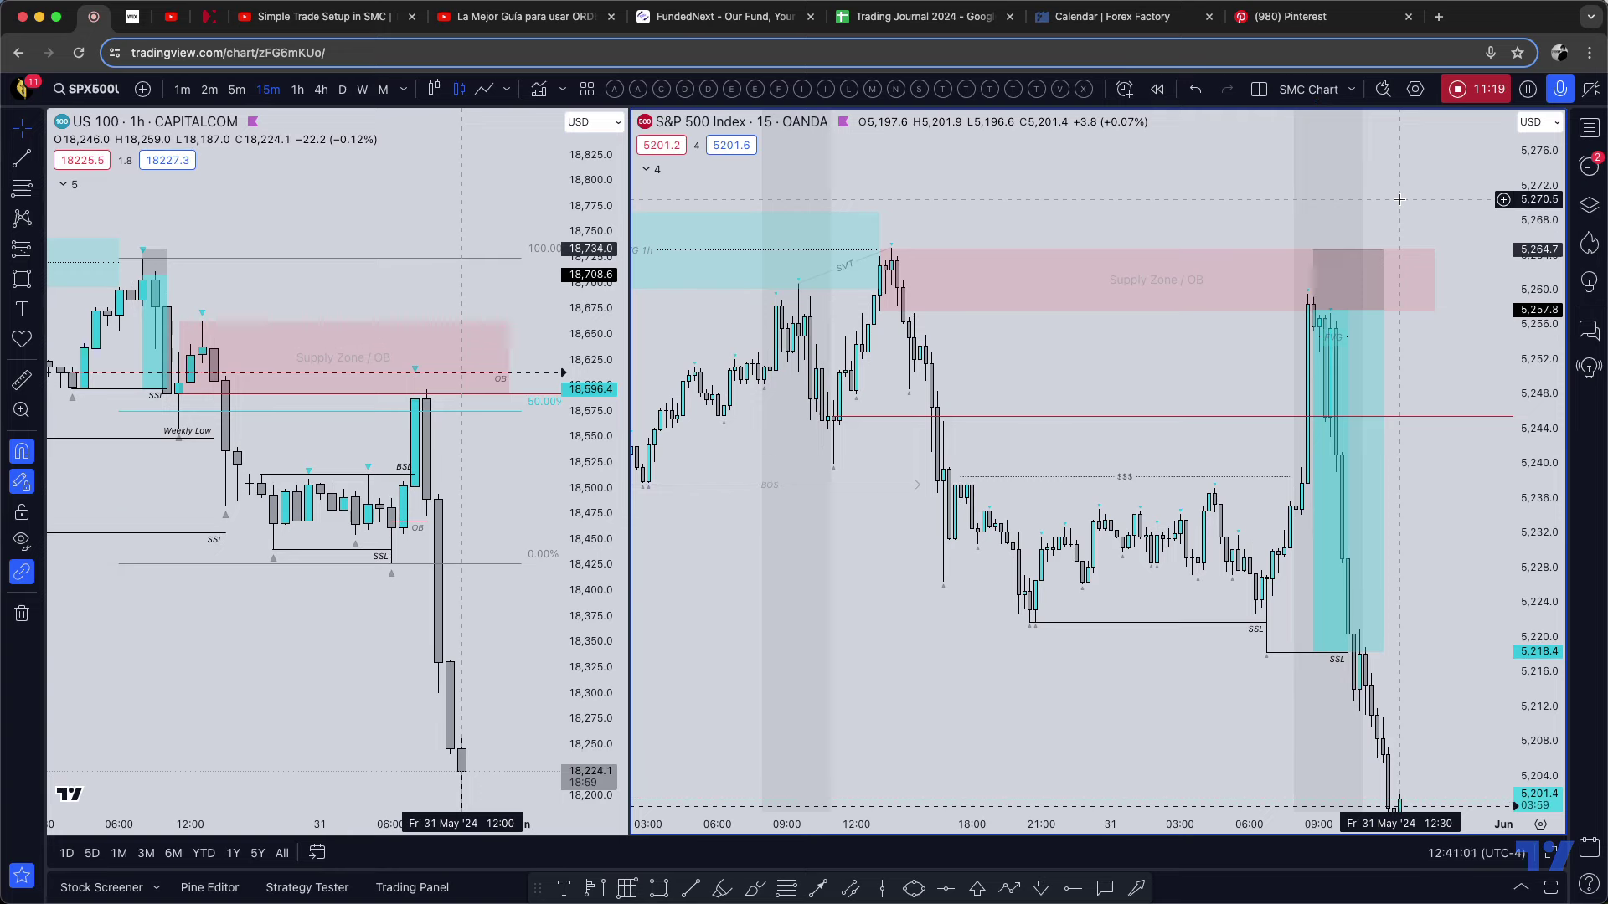
drag(1392, 172, 1383, 171)
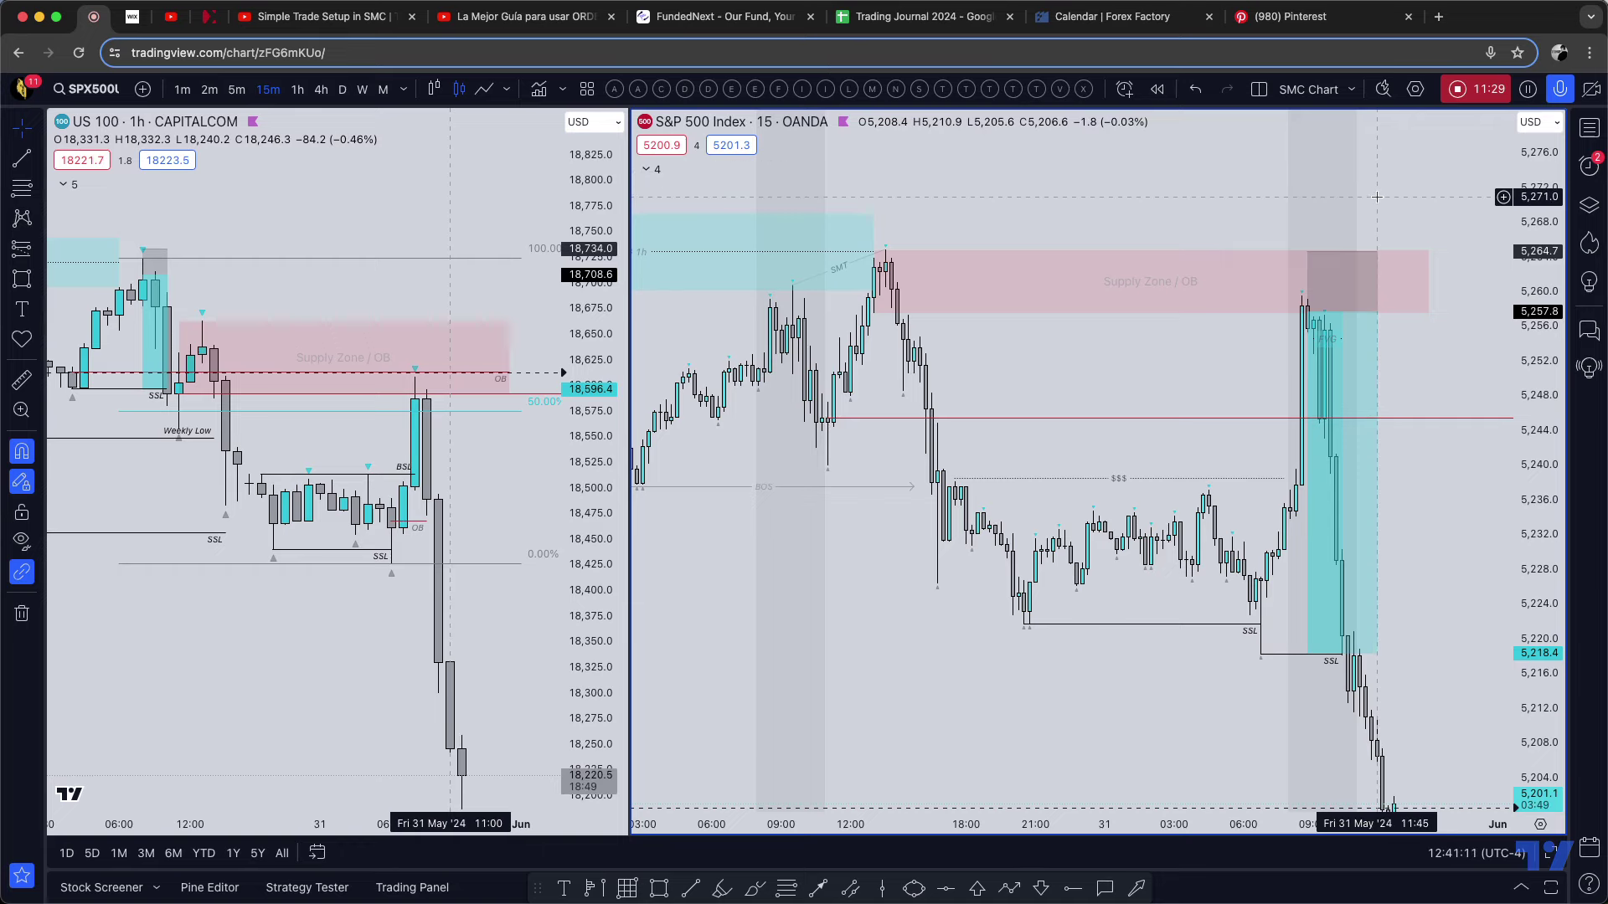
drag(1377, 197, 1372, 207)
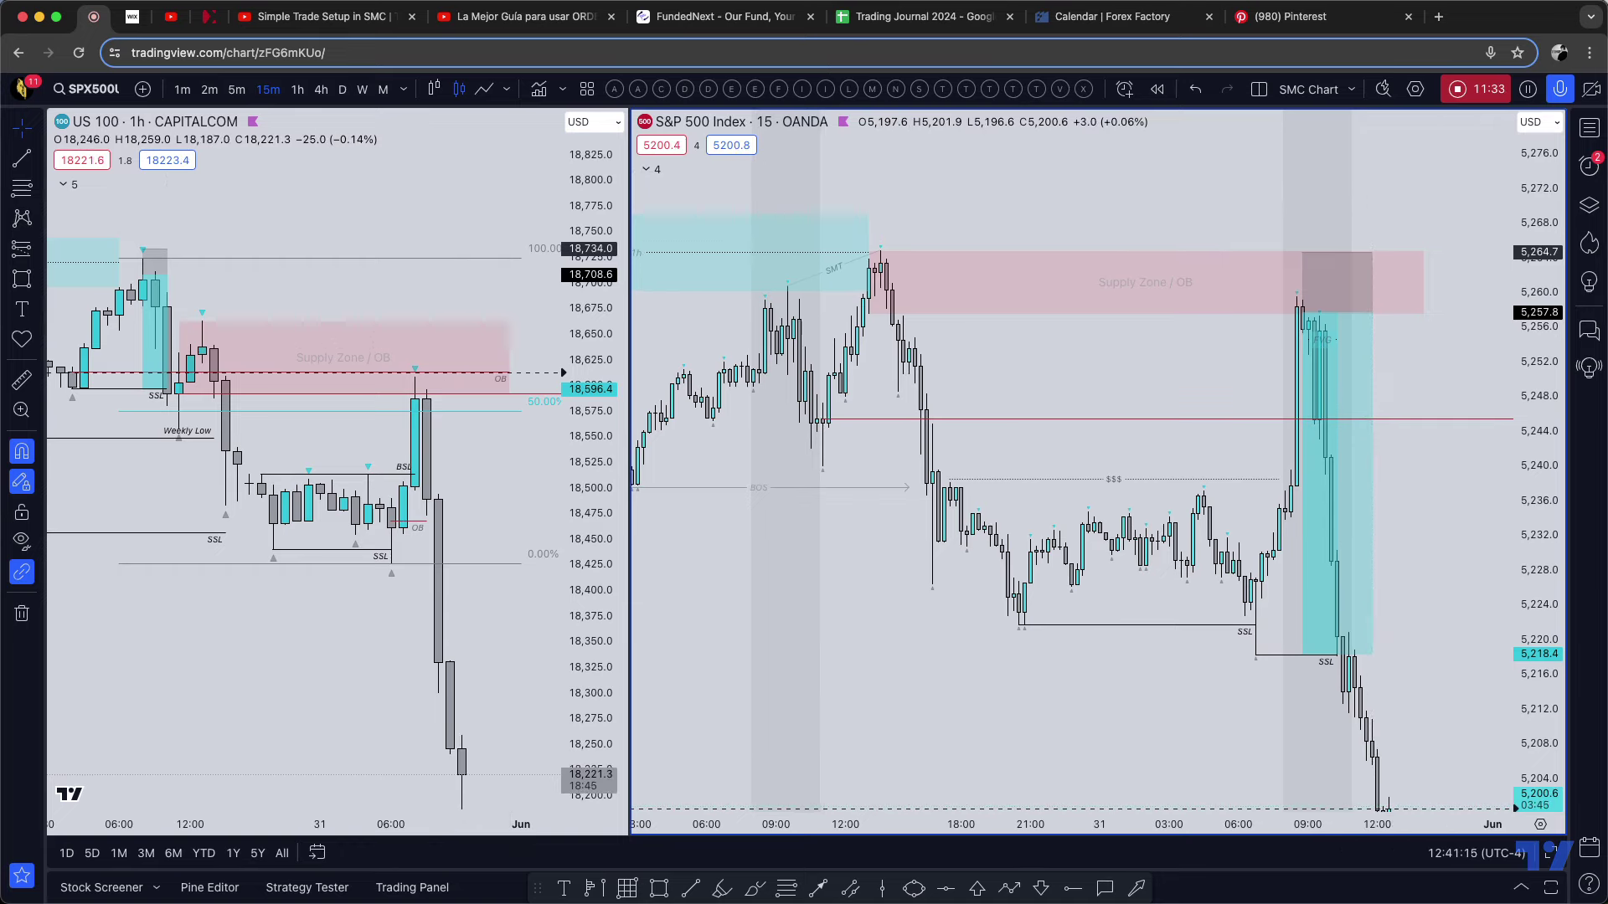
- Switch to Telegram, read today's trade updates in the Masterclass VIP group, and return to the TradingView charts
click(804, 886)
drag(840, 240, 843, 165)
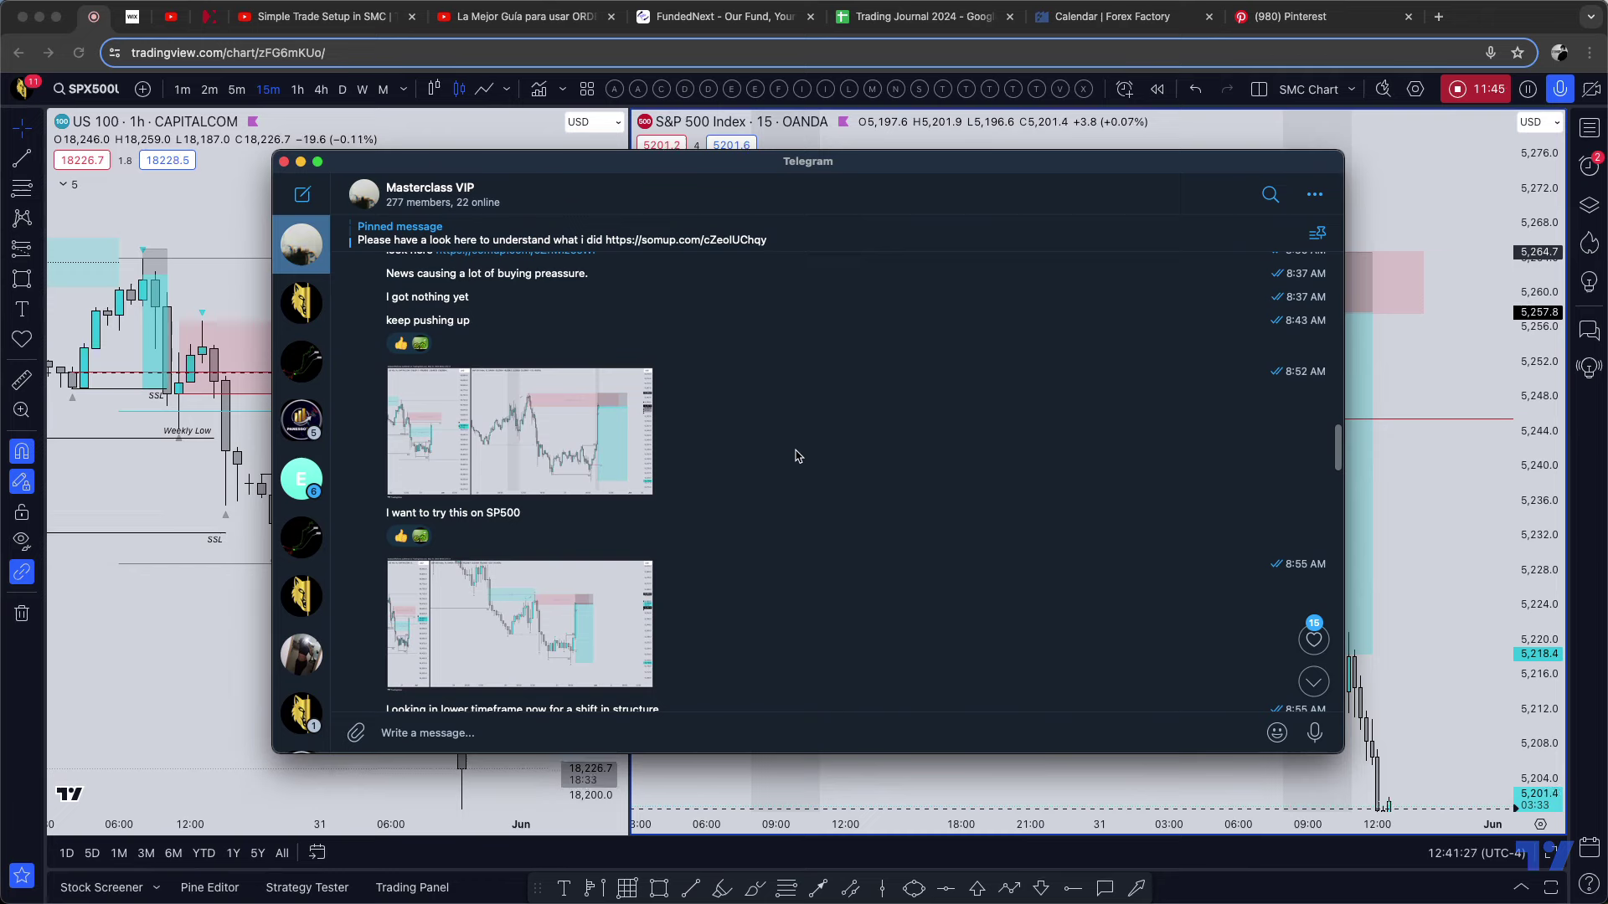
scroll(796, 457, up, 10)
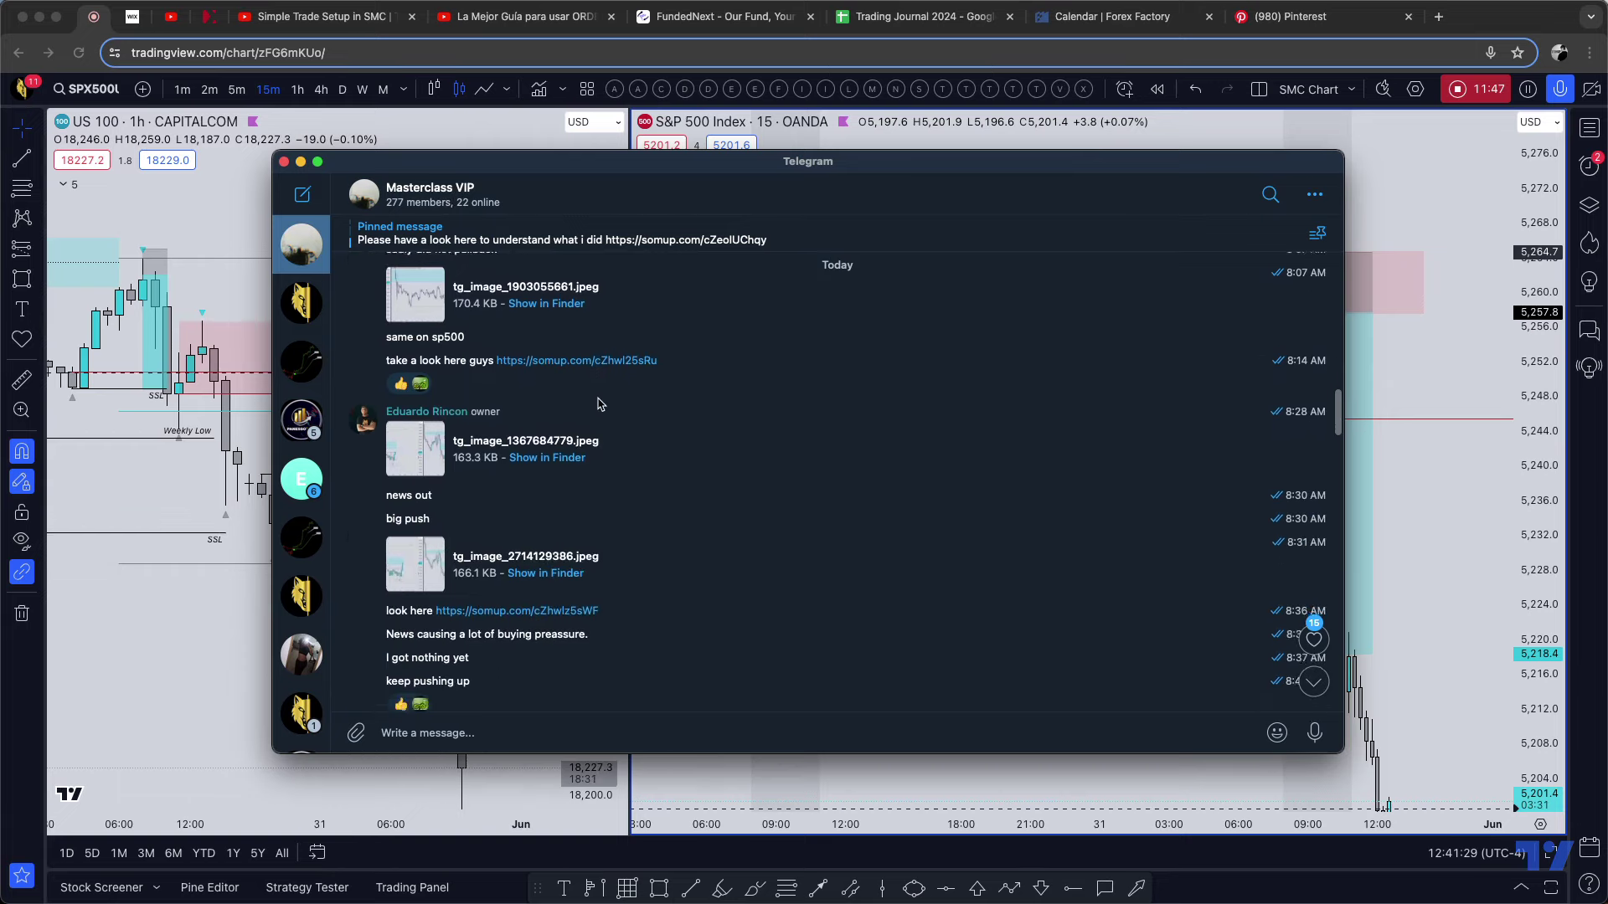
scroll(561, 393, up, 1)
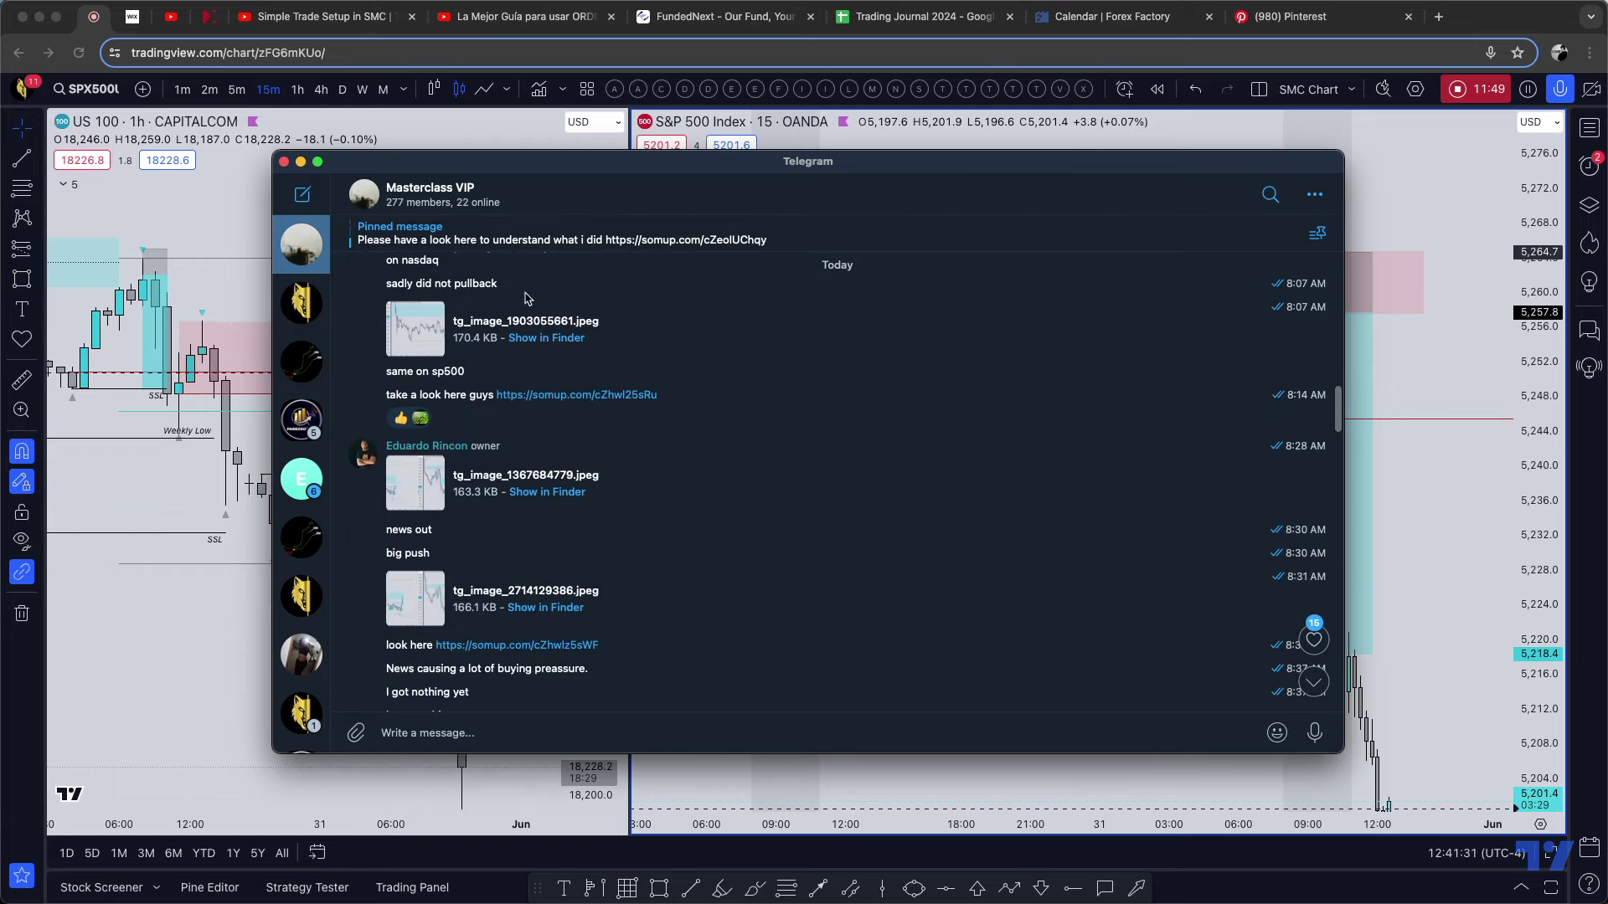
scroll(624, 402, up, 7)
scroll(609, 520, down, 8)
scroll(609, 520, down, 15)
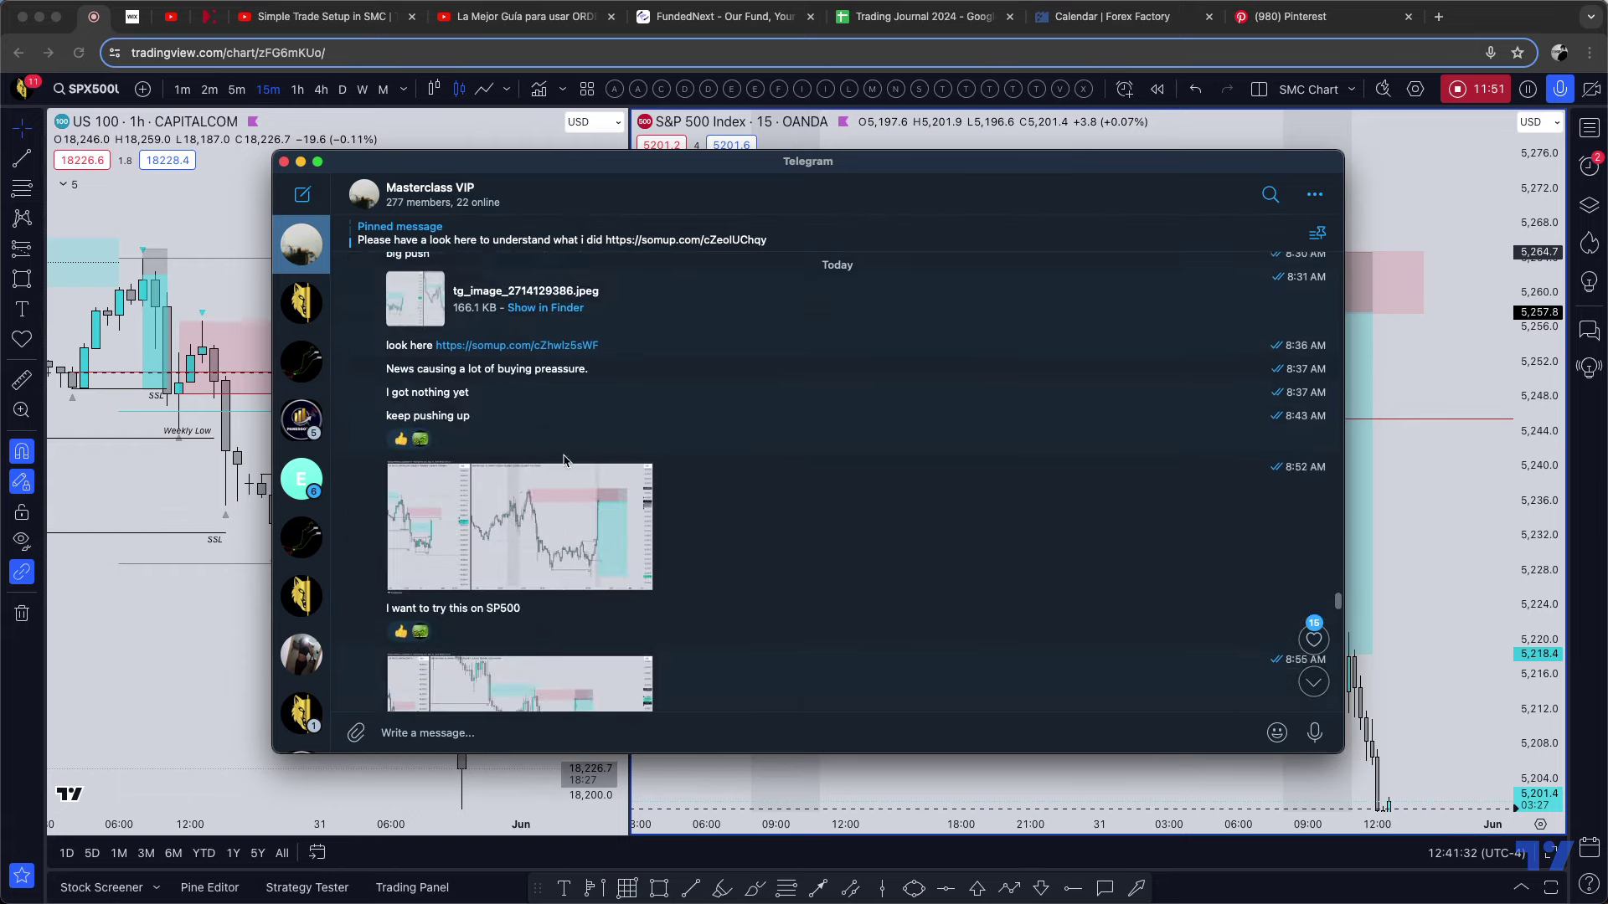
scroll(778, 467, down, 15)
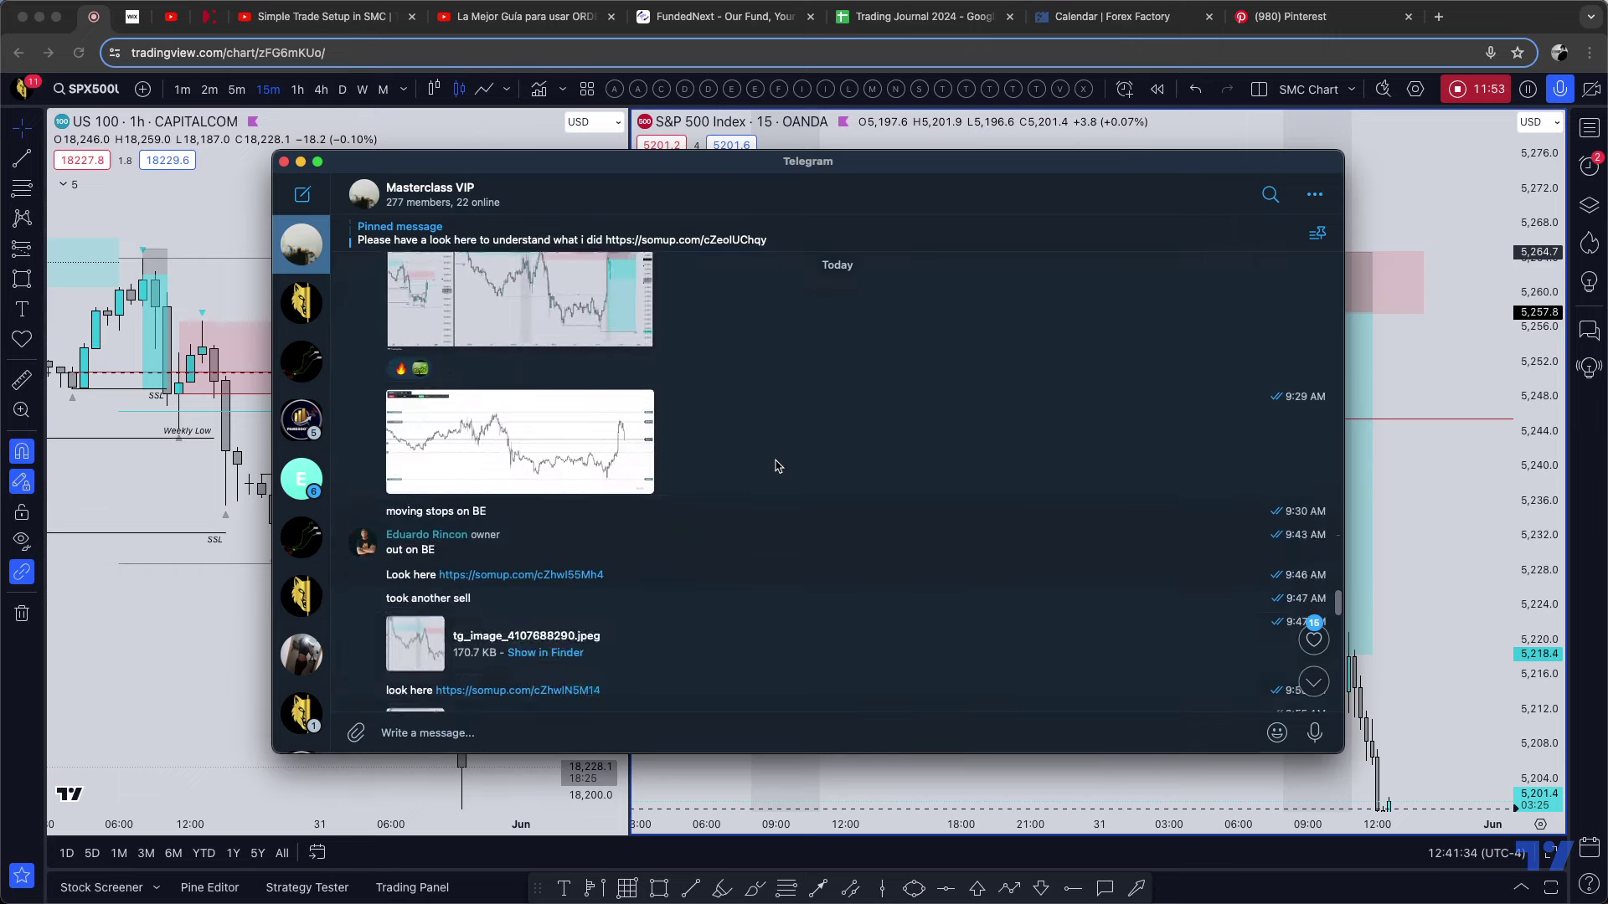
scroll(778, 466, up, 5)
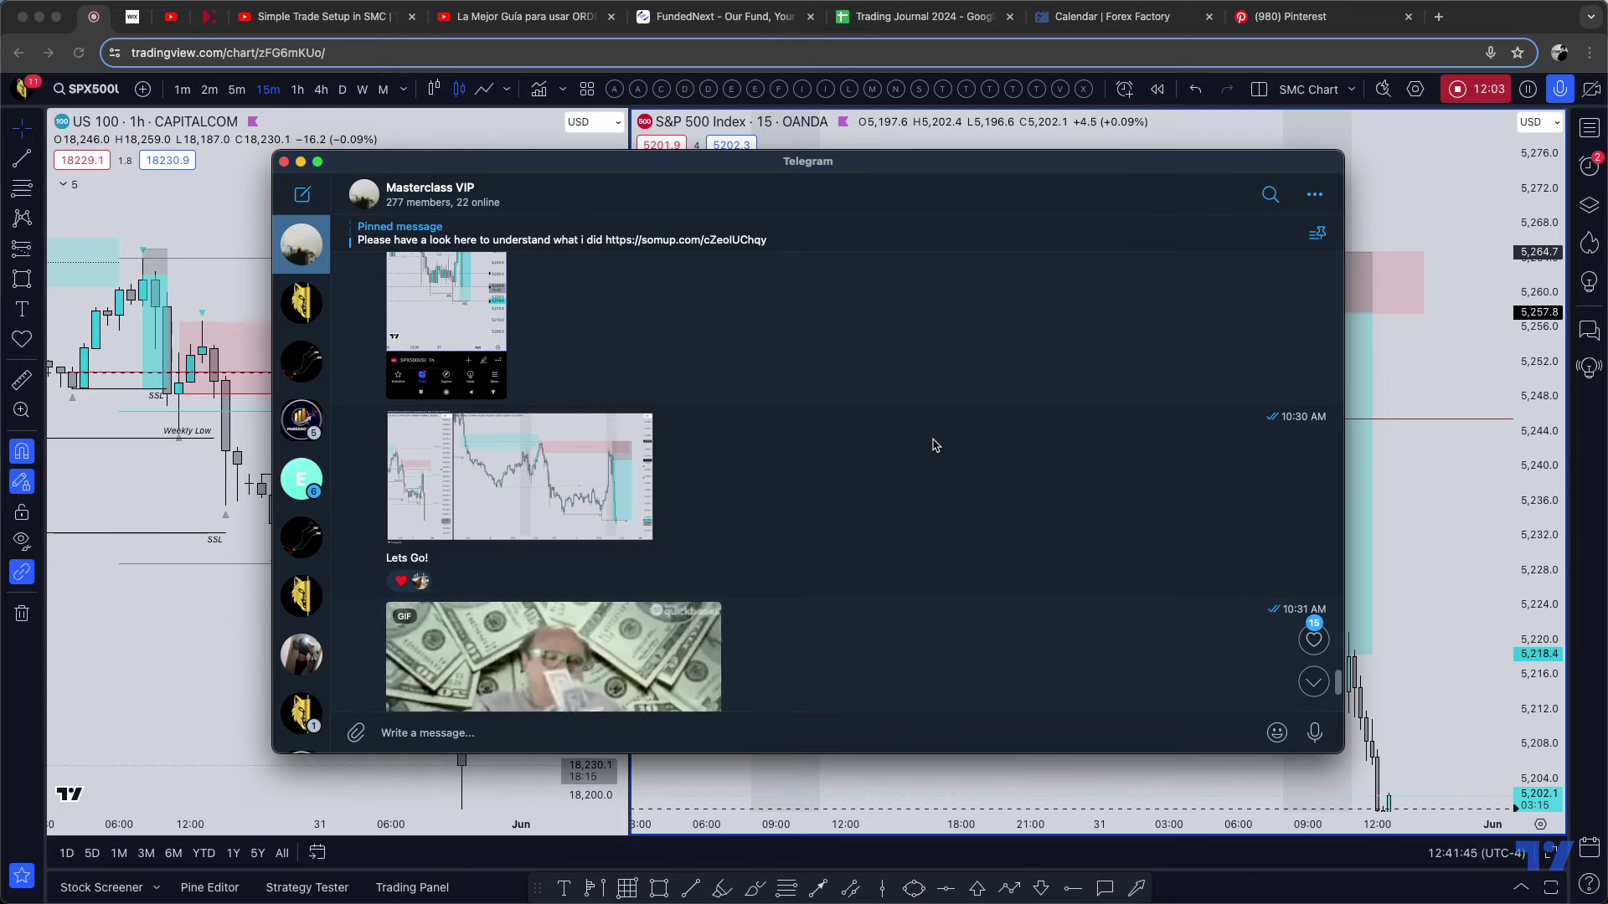
drag(894, 169, 996, 903)
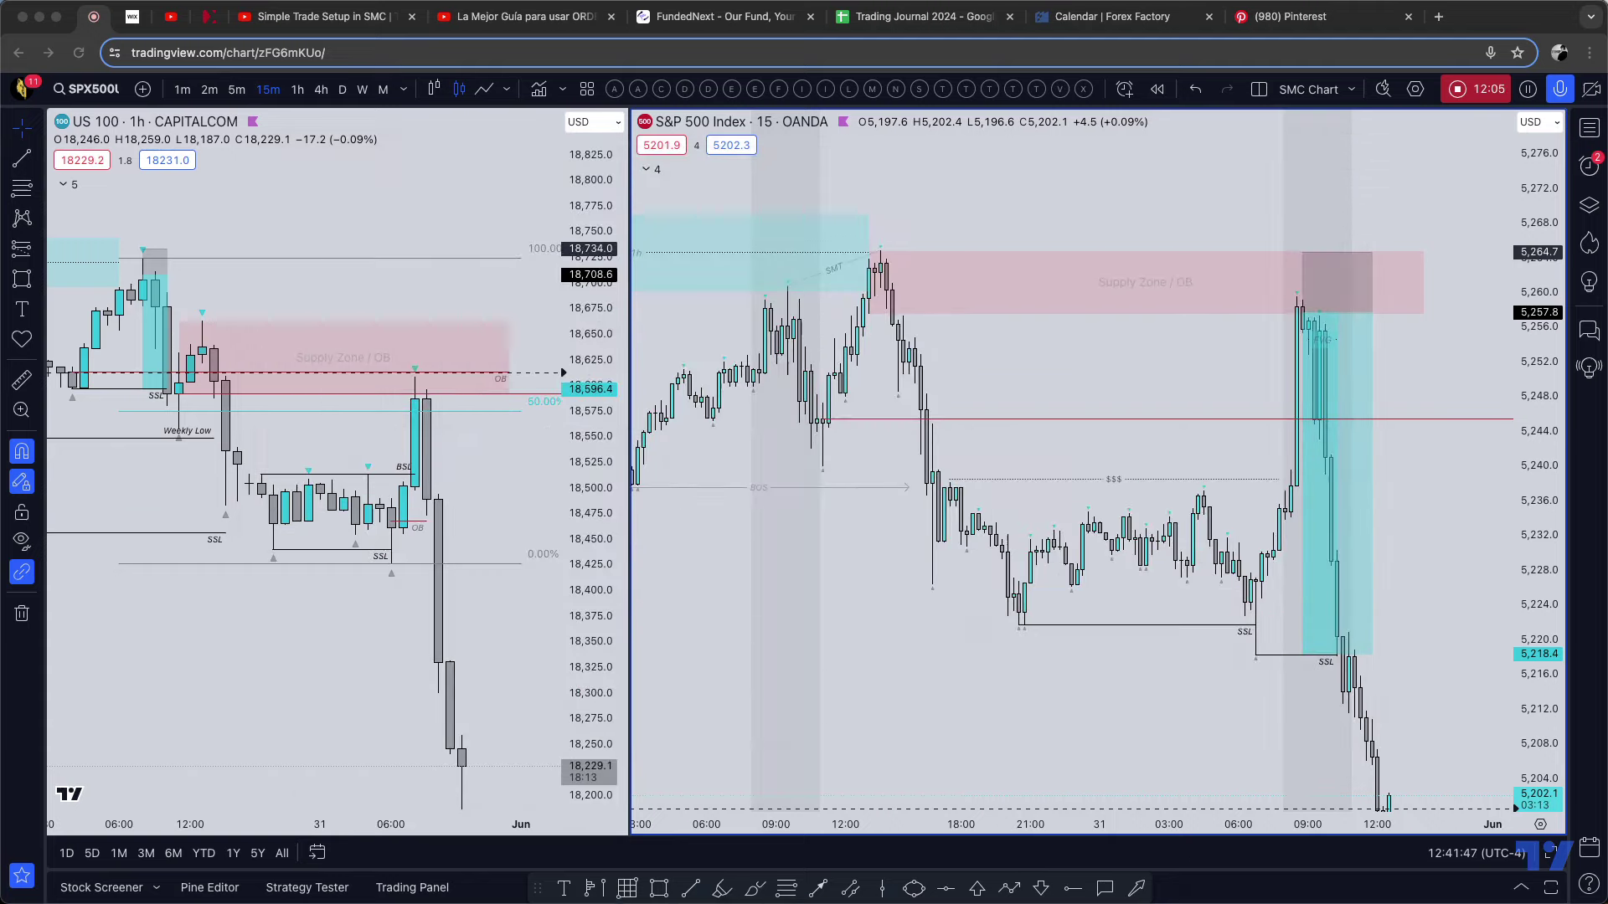
click(1094, 366)
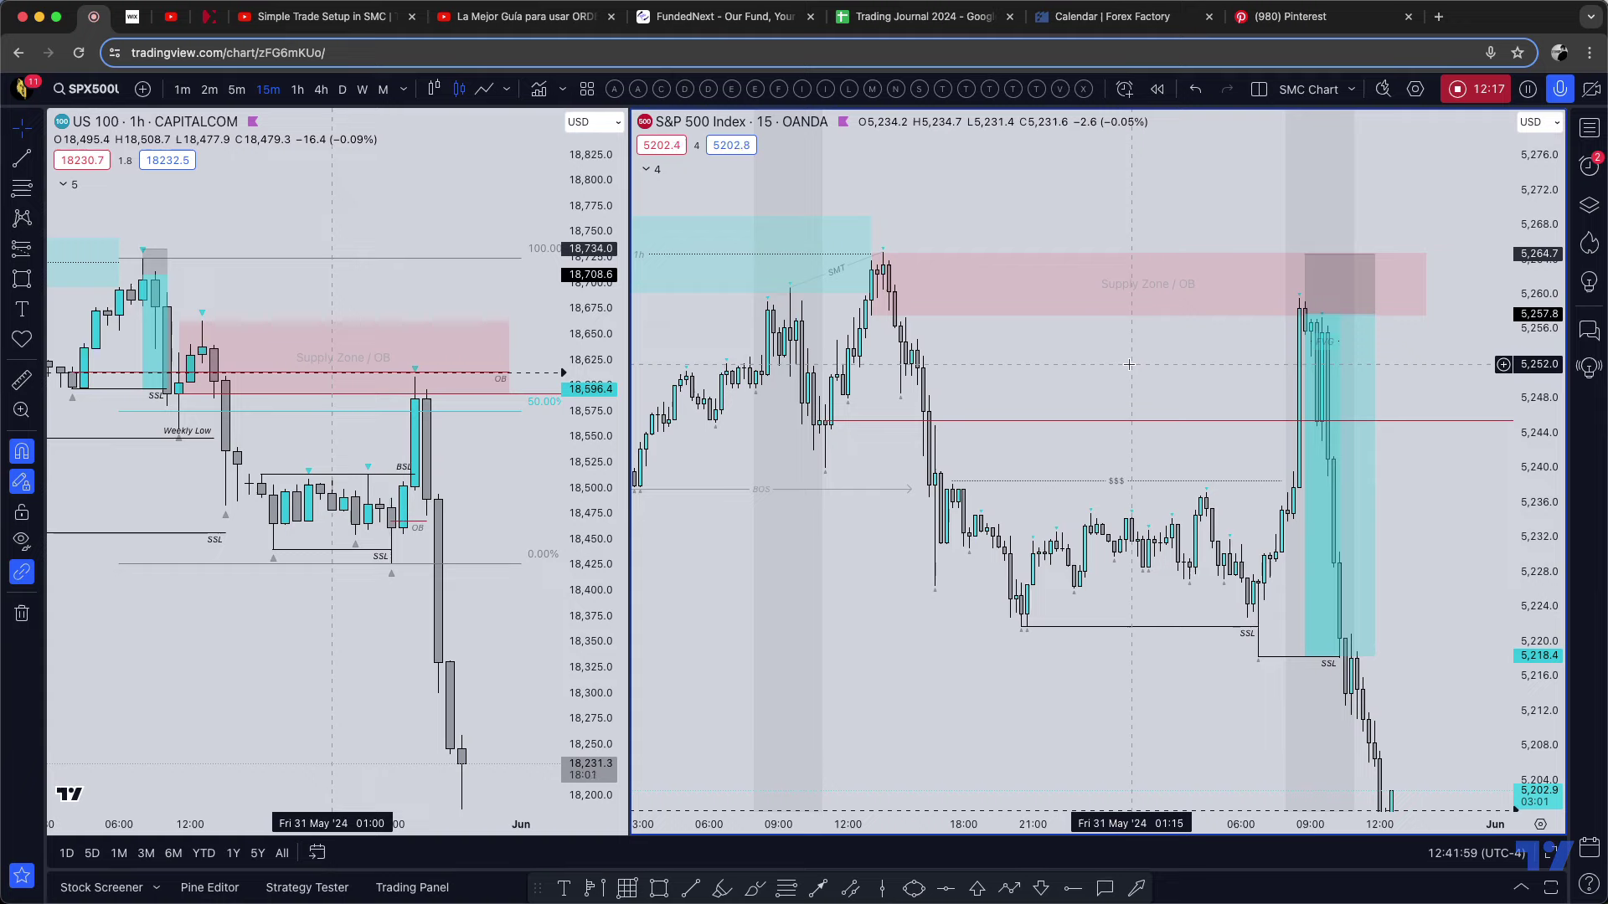
click(1361, 324)
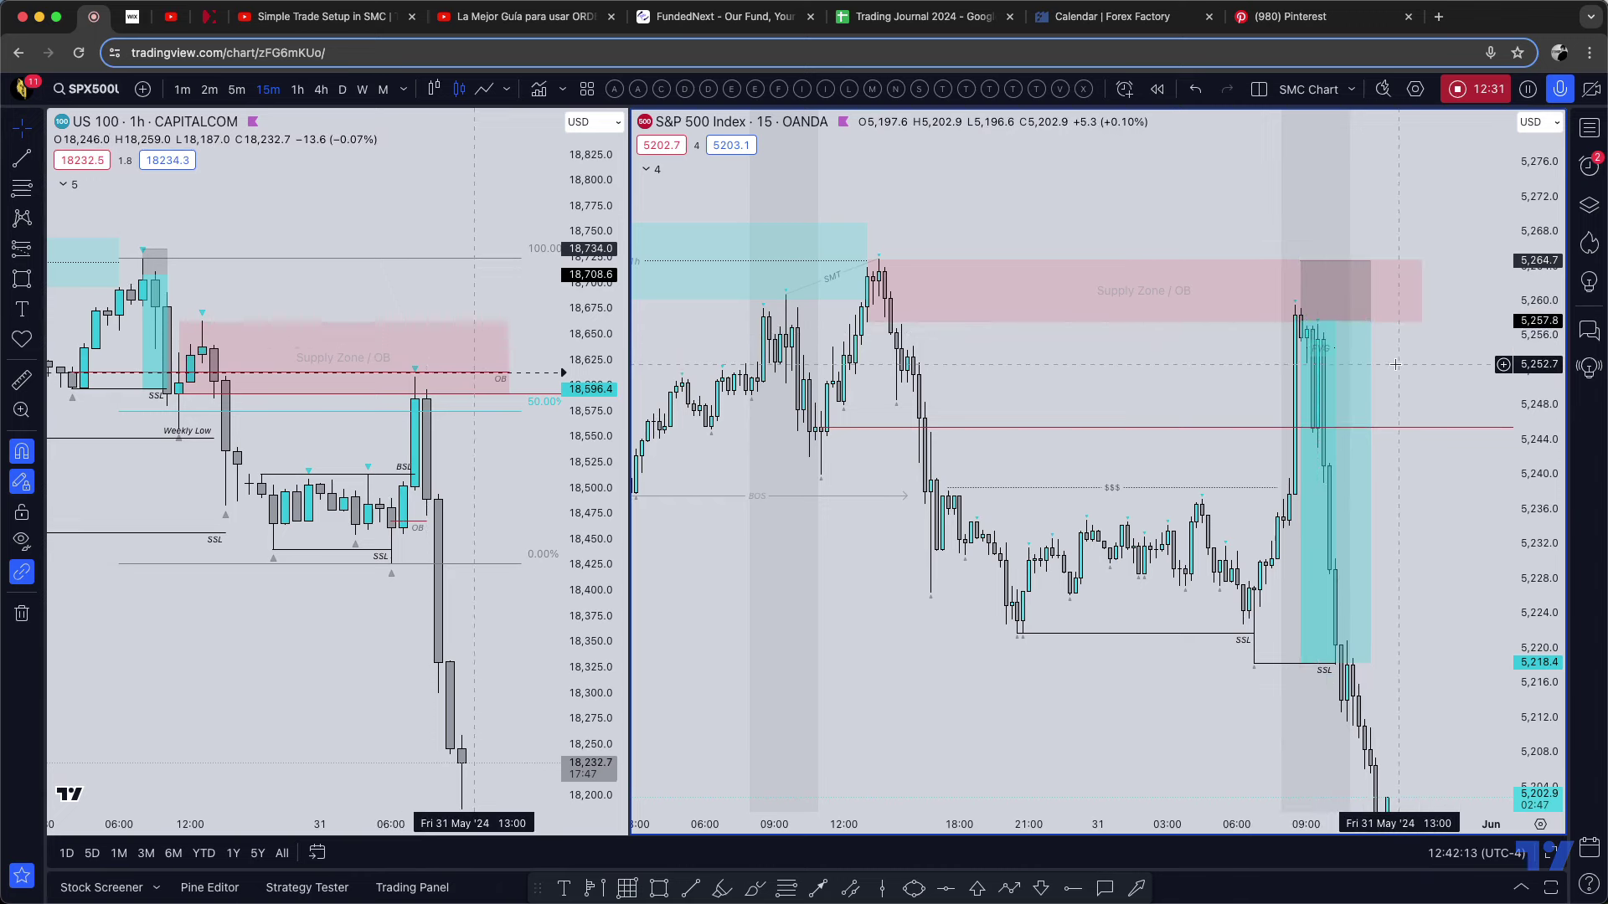
drag(1135, 194, 1148, 203)
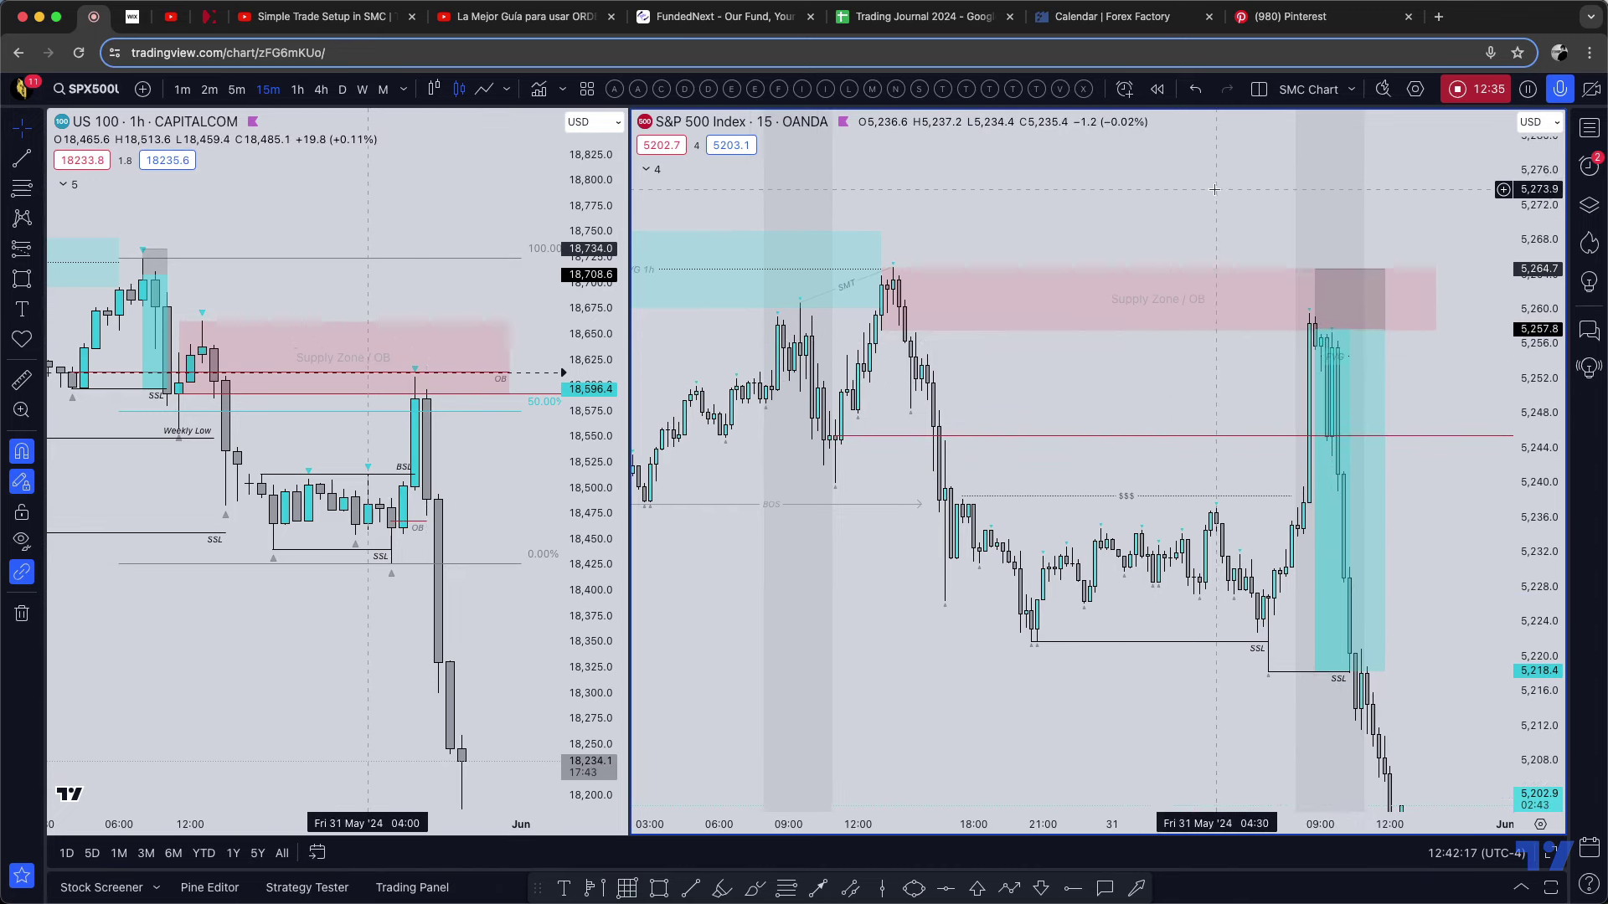